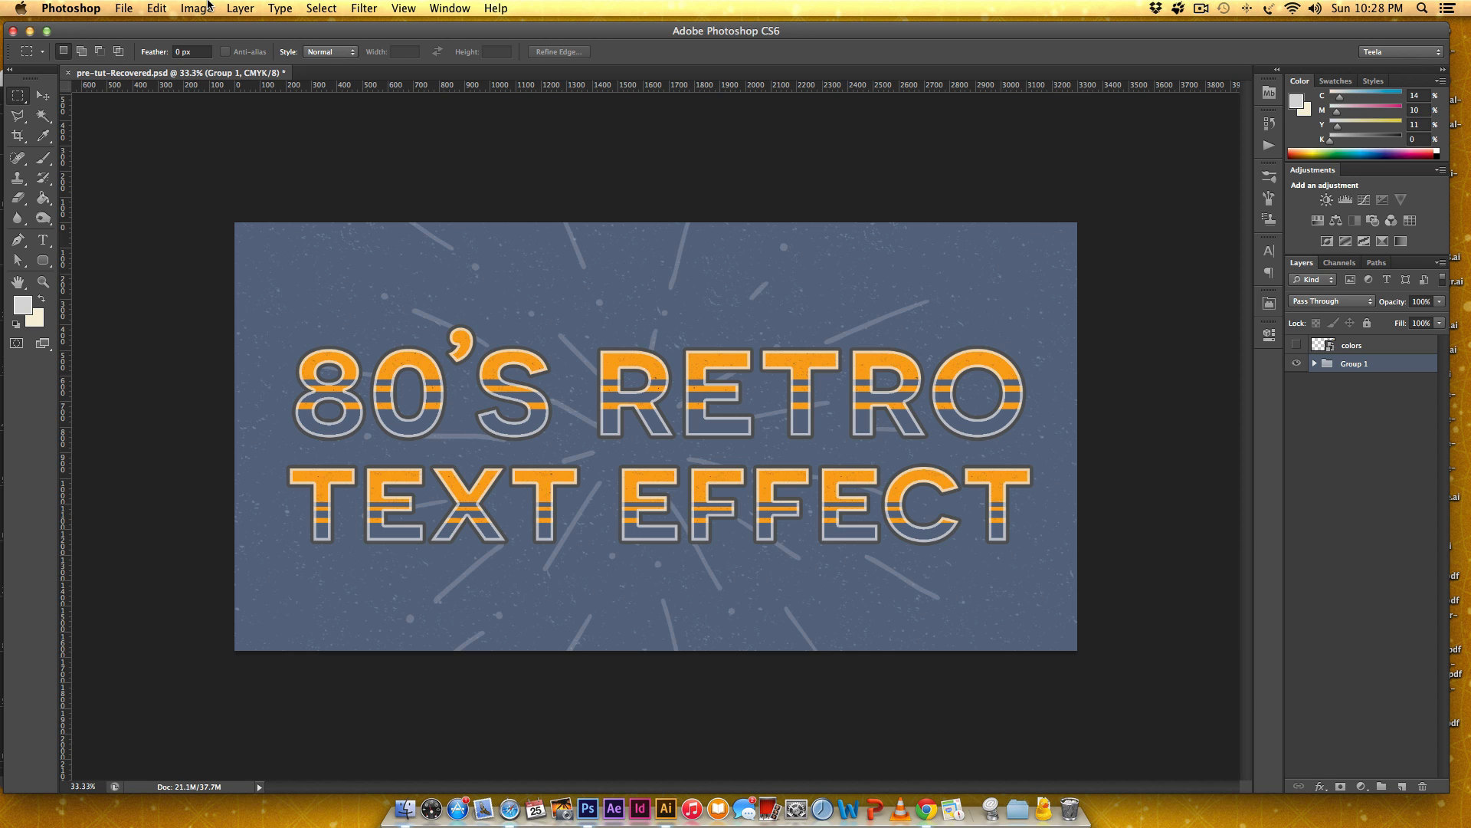
# Create a white 11 × 8.5 inch CMYK document at 300 pixels/inch and convert its background into a regular layer.
pyautogui.click(119, 11)
pyautogui.click(119, 10)
pyautogui.press('super+n')
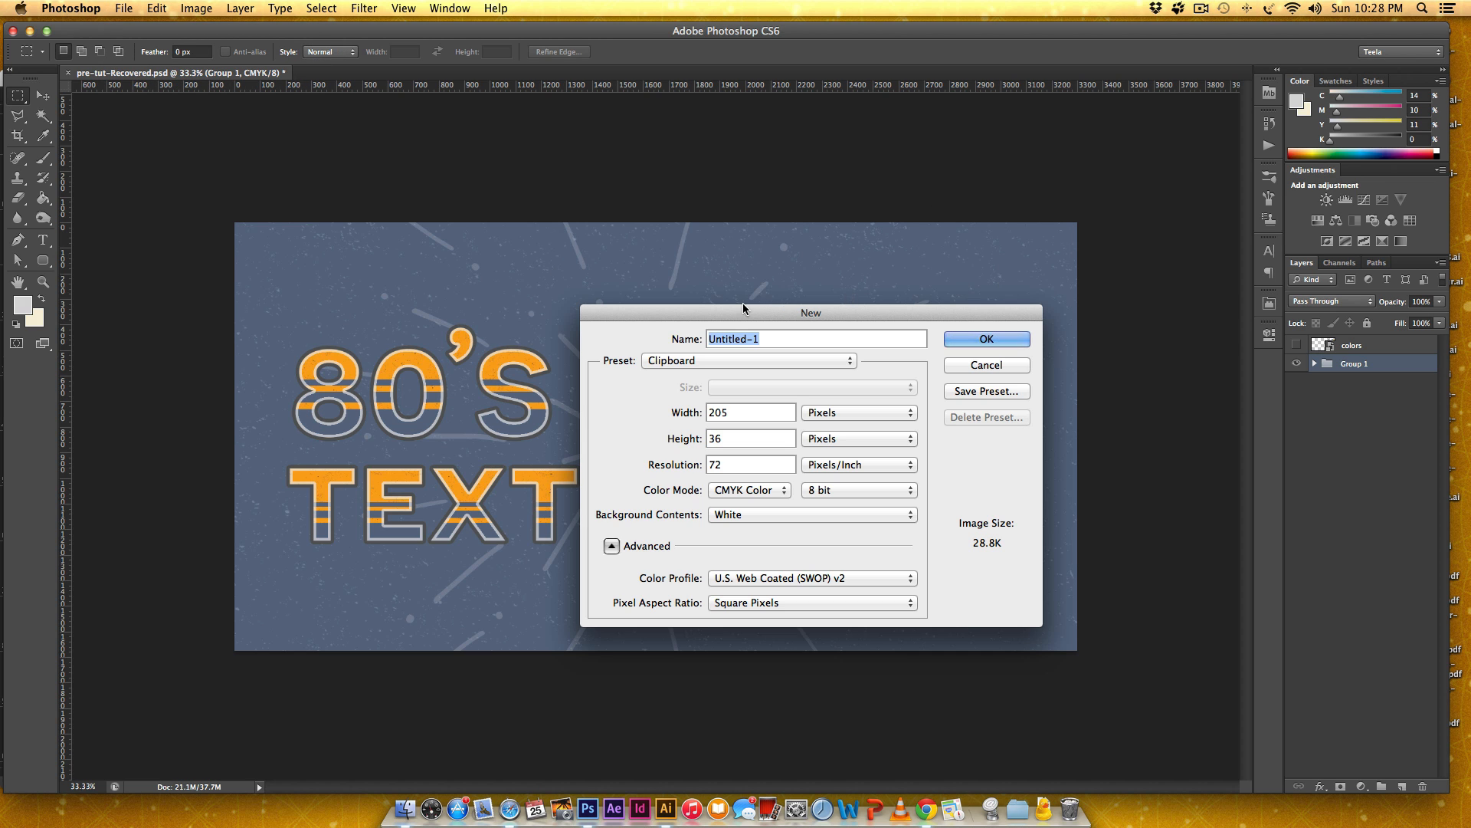
pyautogui.moveTo(896, 312); pyautogui.dragTo(719, 237)
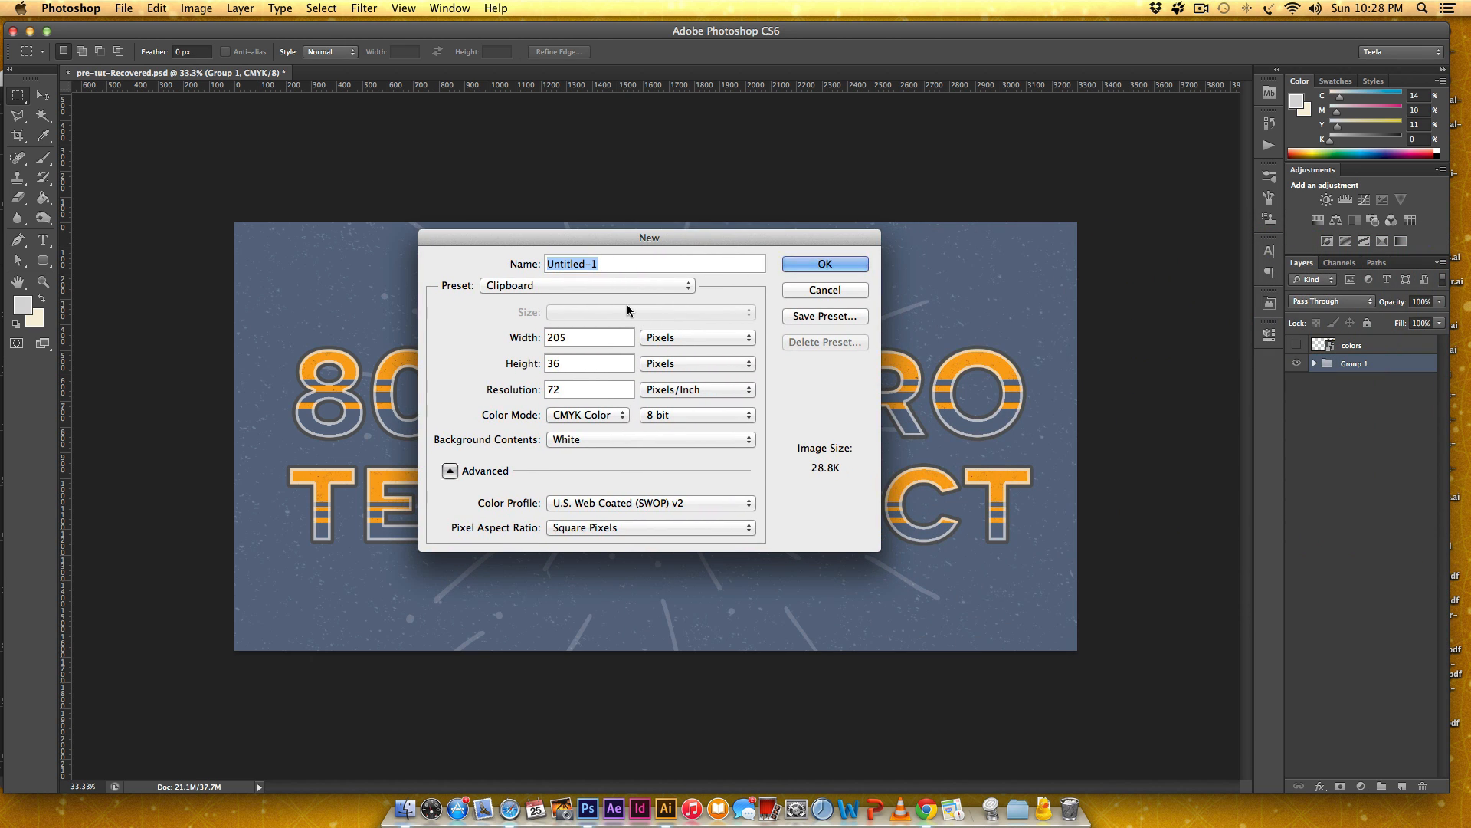
pyautogui.click(611, 290)
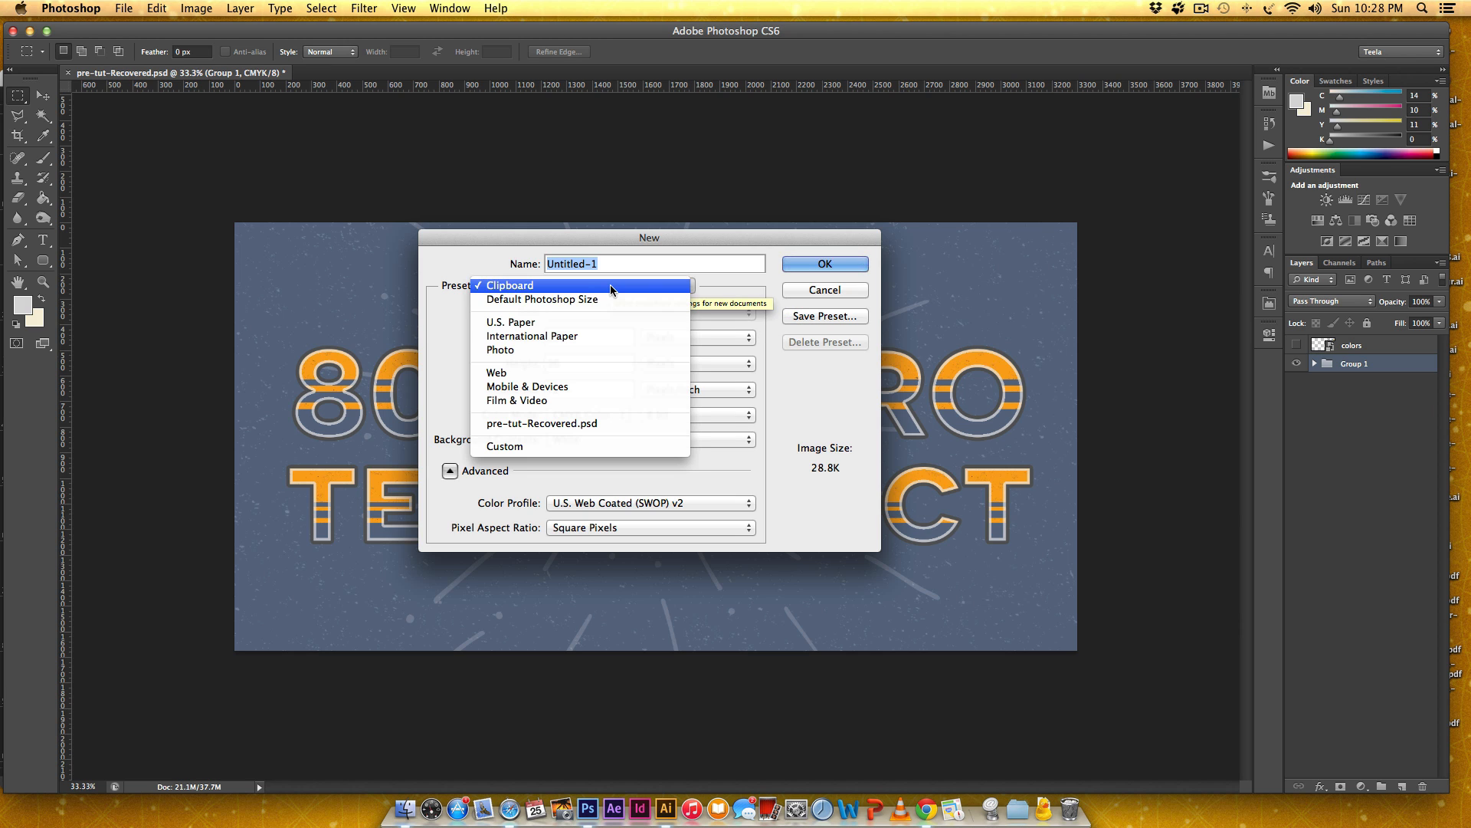
pyautogui.click(605, 325)
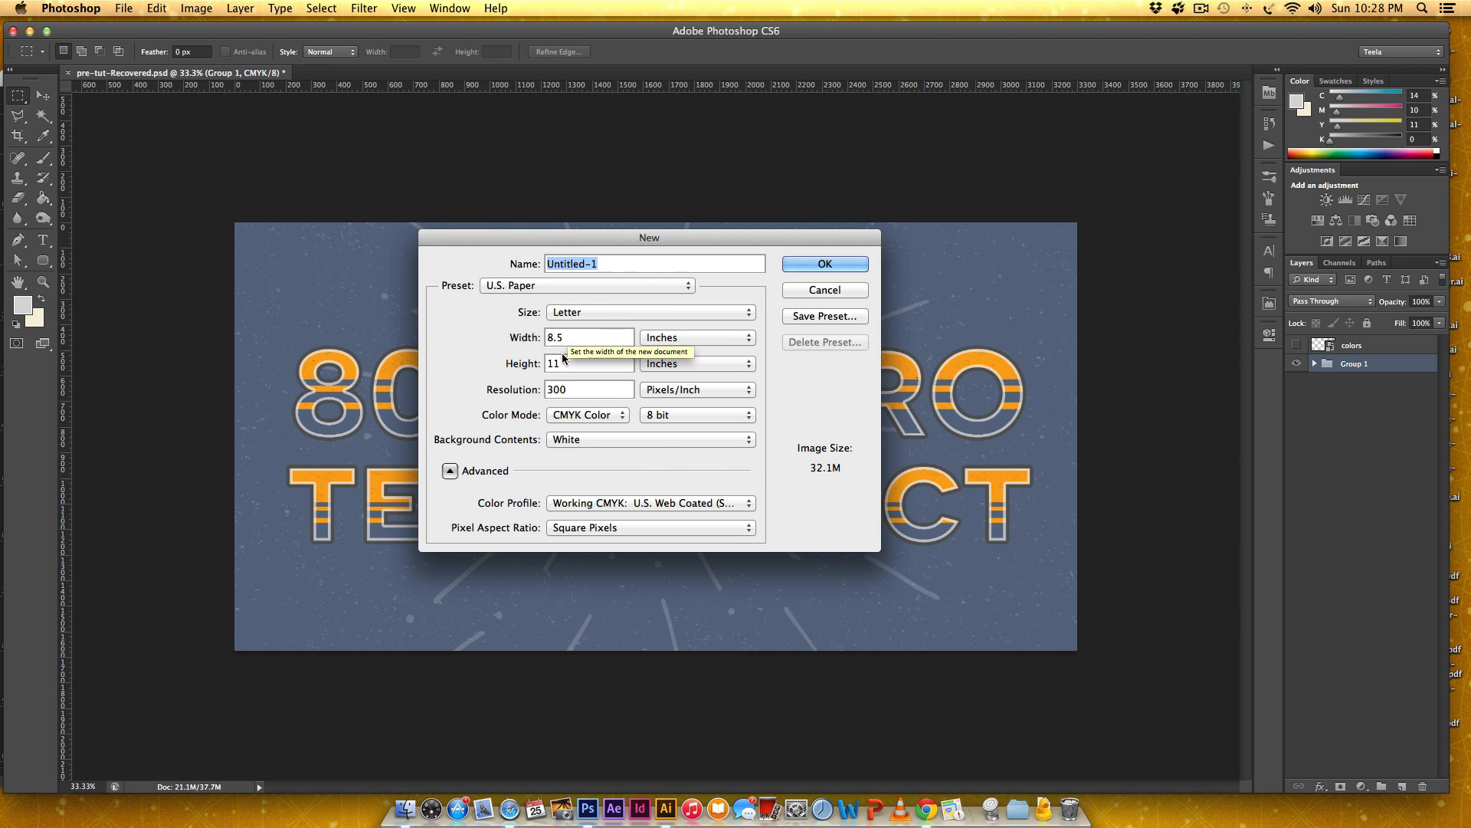
pyautogui.click(587, 332)
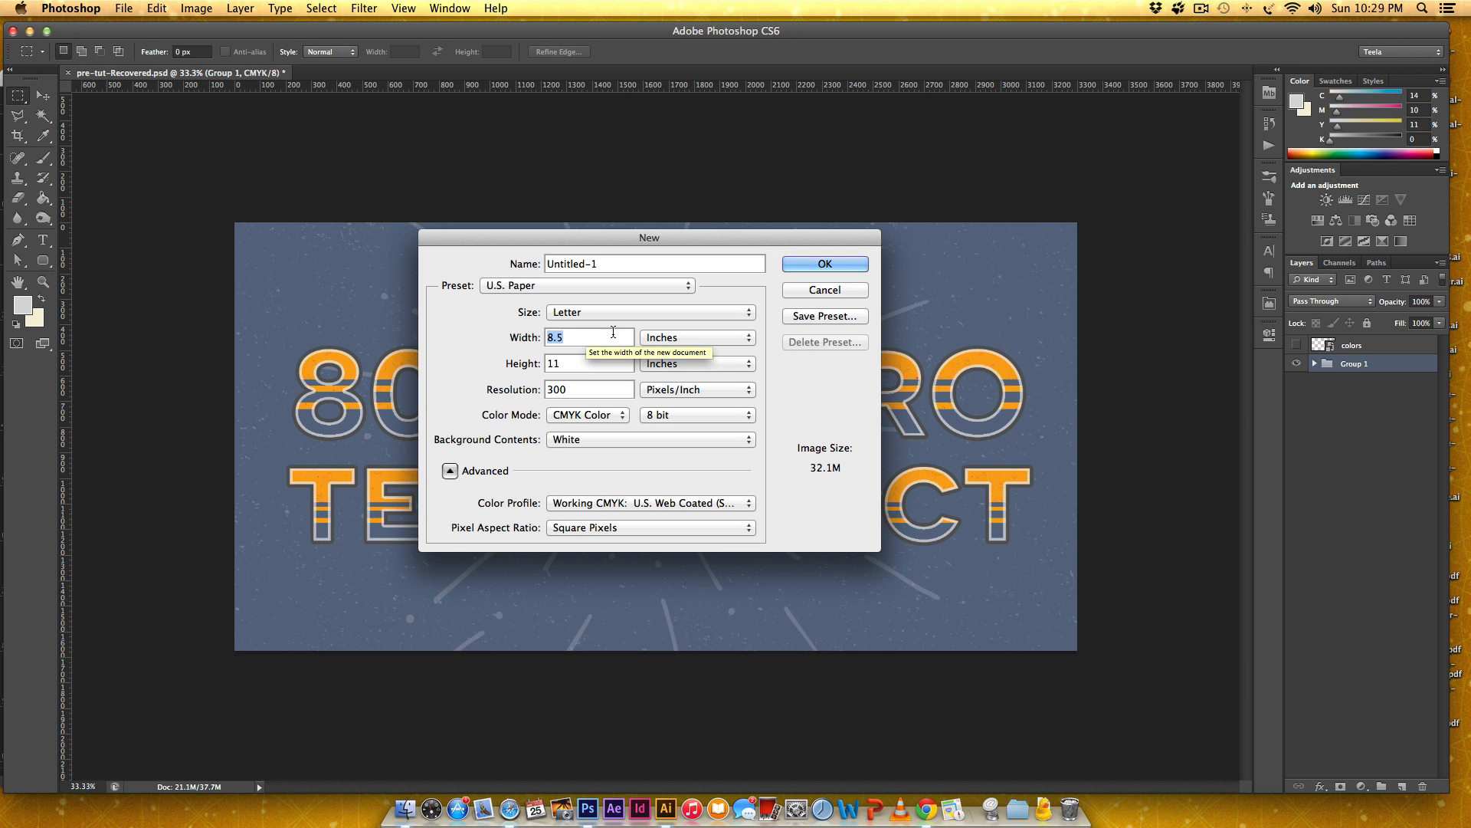
pyautogui.write('11')
pyautogui.press('Tab')
pyautogui.write('8.5')
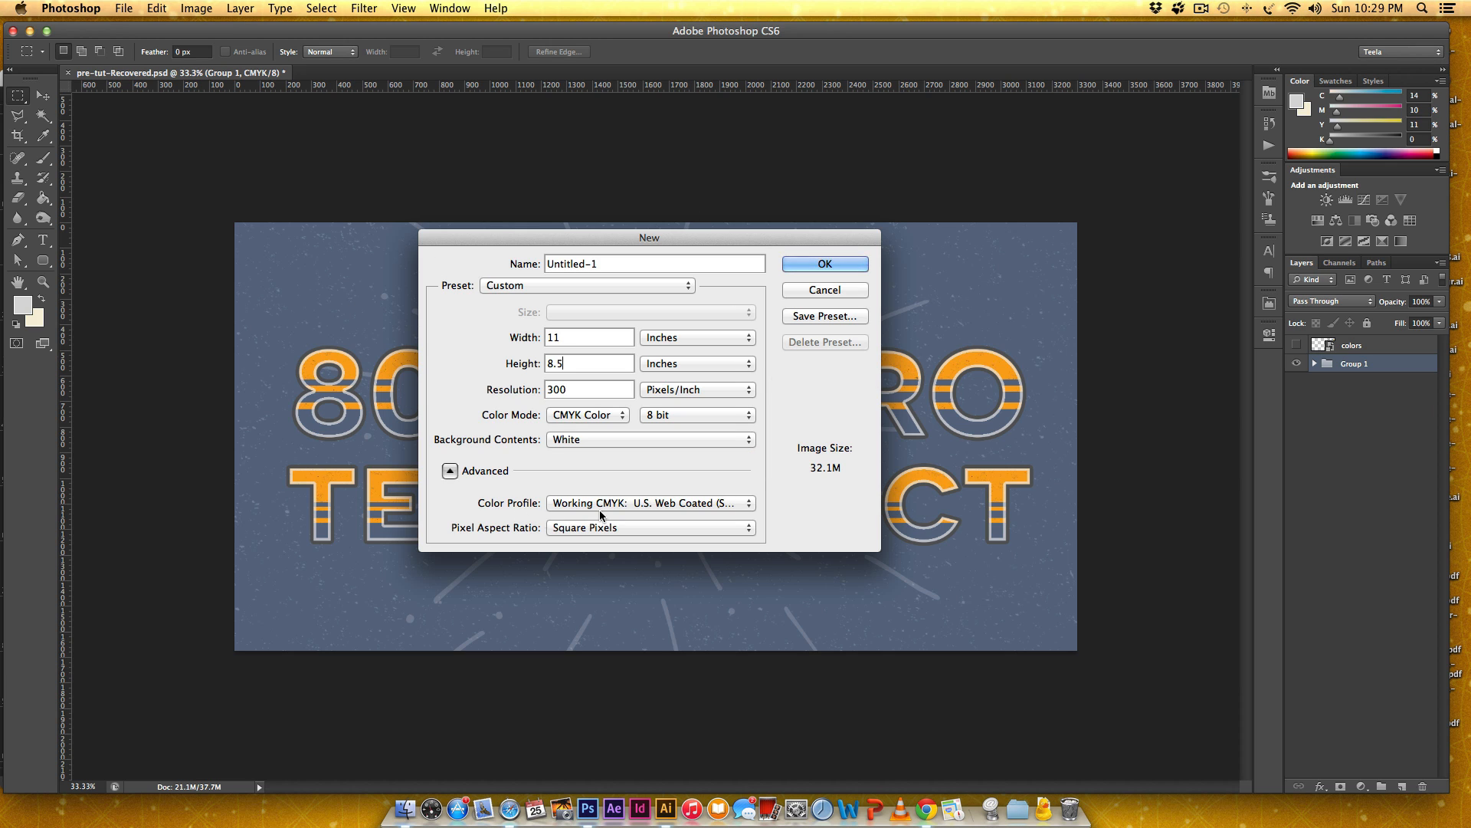
pyautogui.click(846, 264)
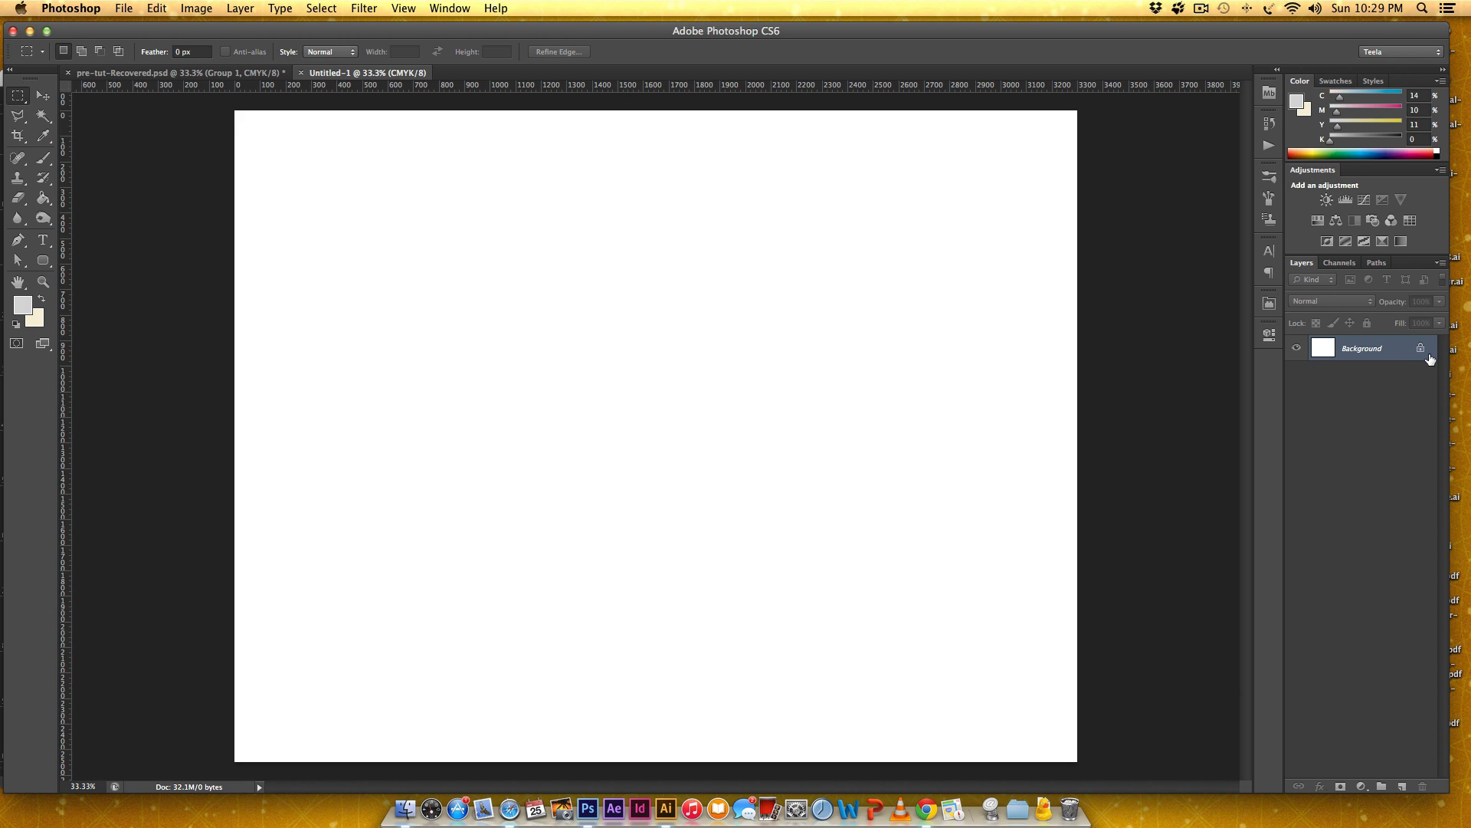
pyautogui.doubleClick(1363, 349)
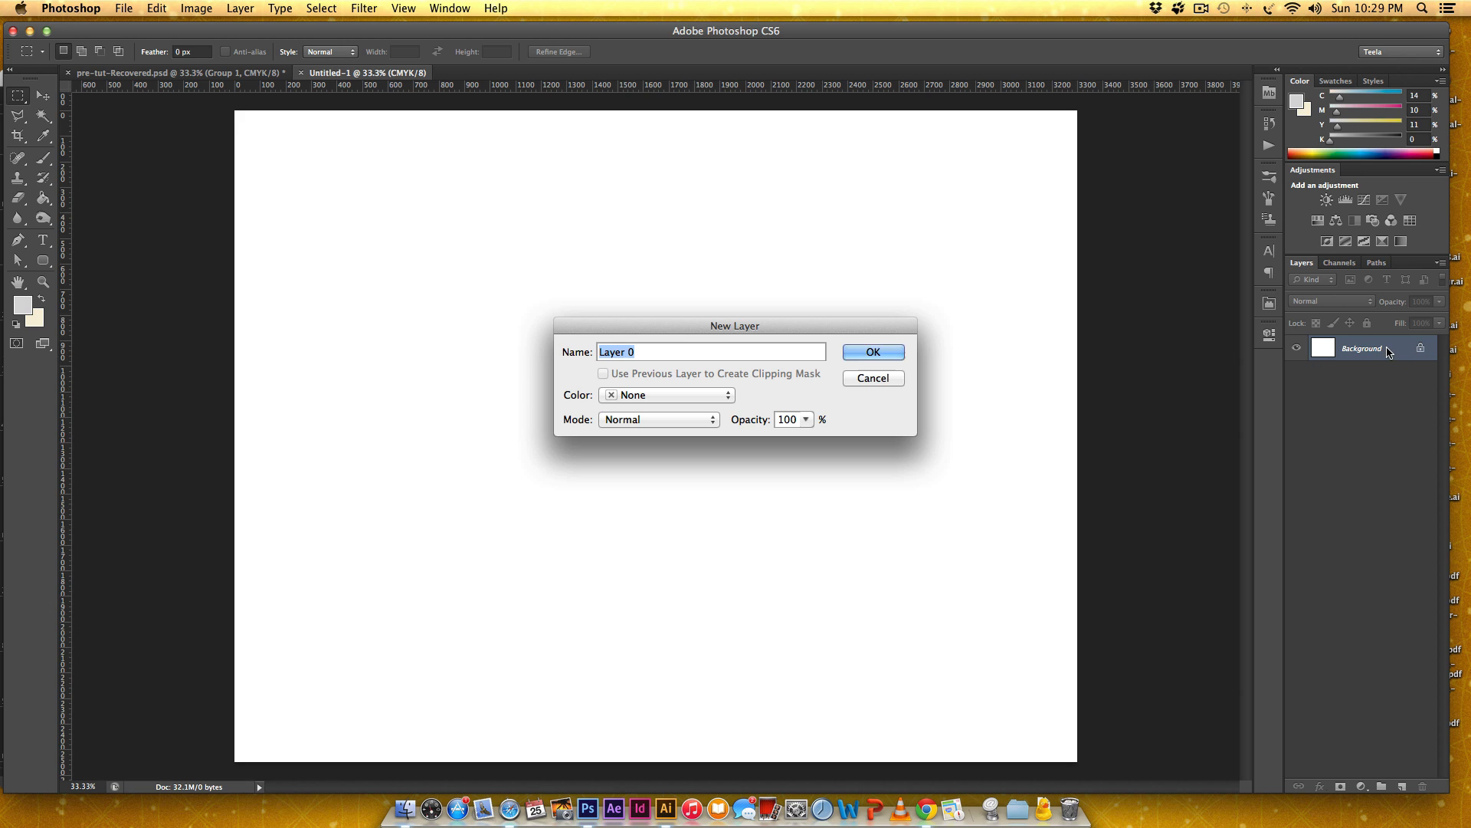
pyautogui.click(871, 356)
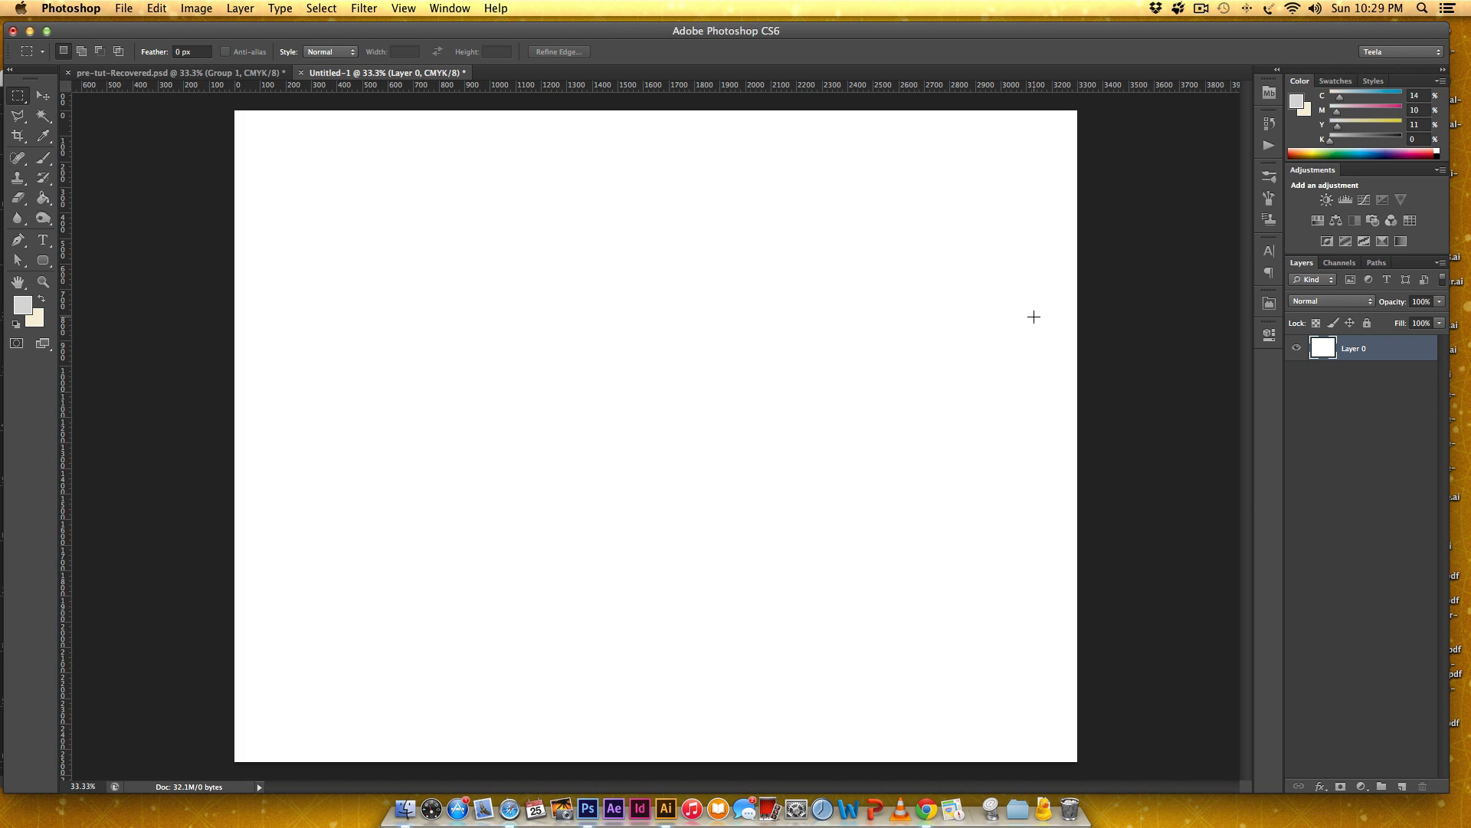
# Paste the copied color swatches as a Smart Object and place them near the canvas's upper-right corner, at about X 2785, Y 136 px.
pyautogui.press('super+v')
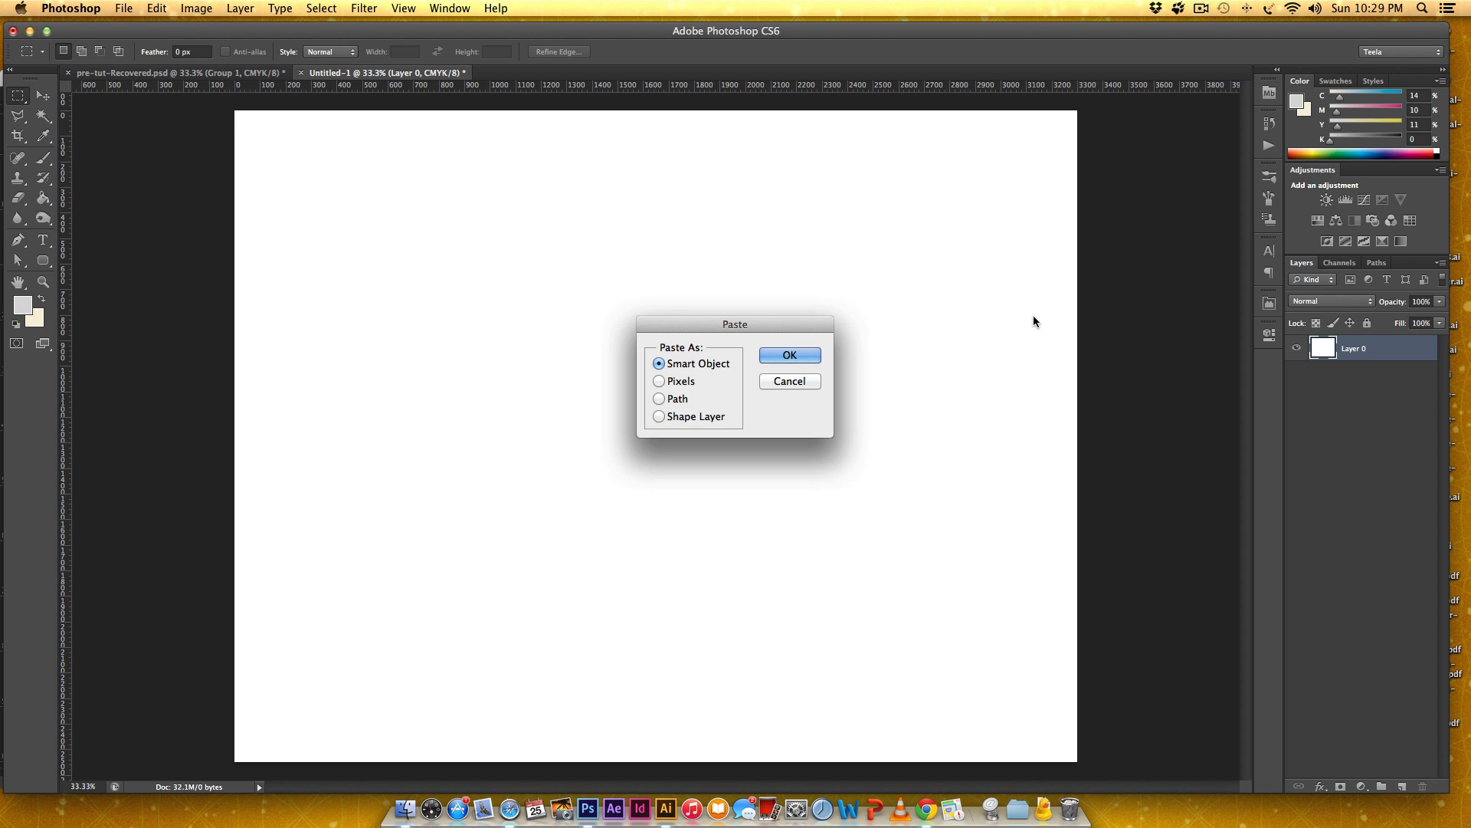
pyautogui.press('Return')
pyautogui.moveTo(753, 439); pyautogui.dragTo(1046, 150)
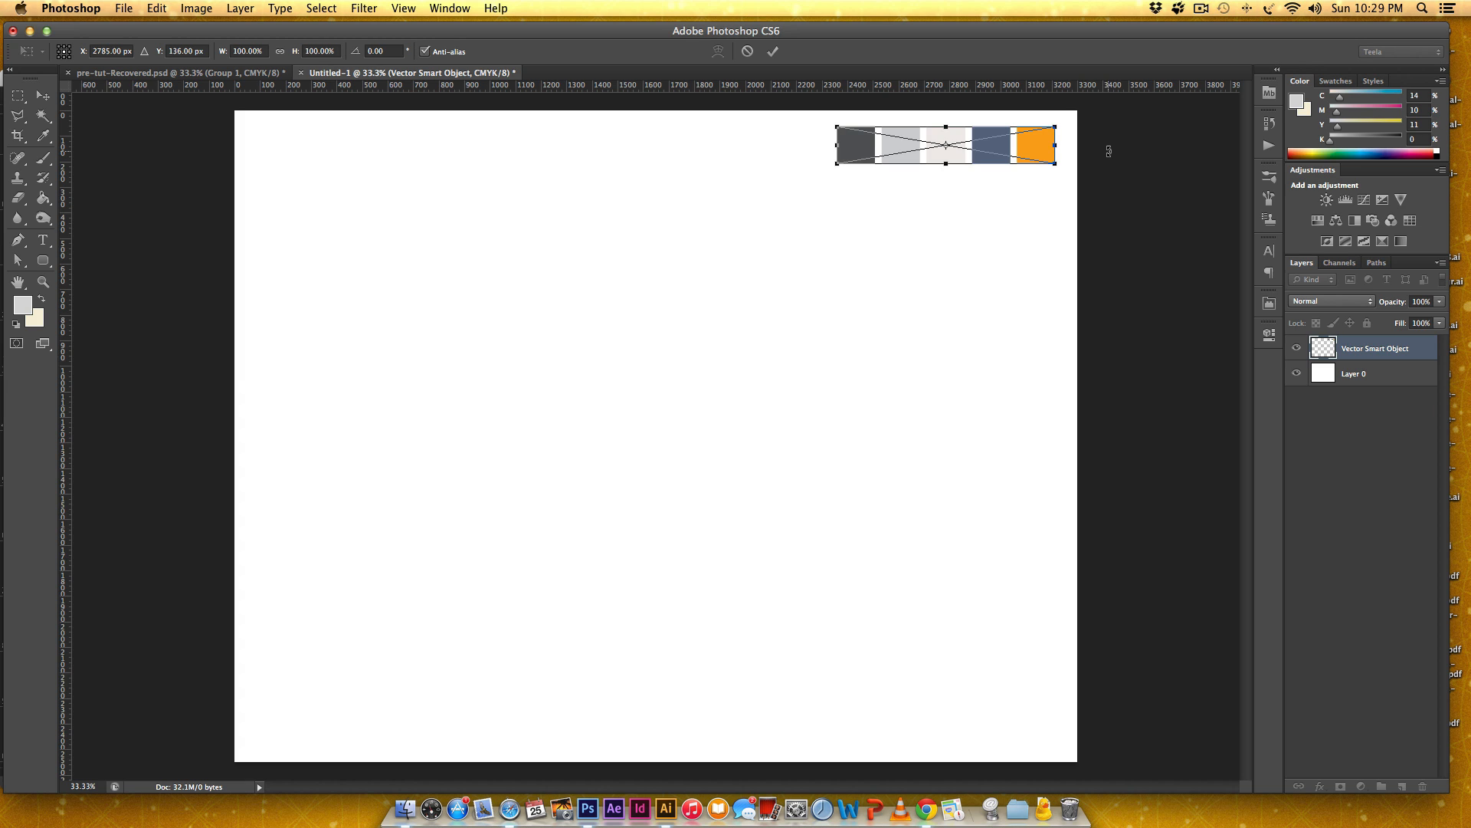
pyautogui.press('Return')
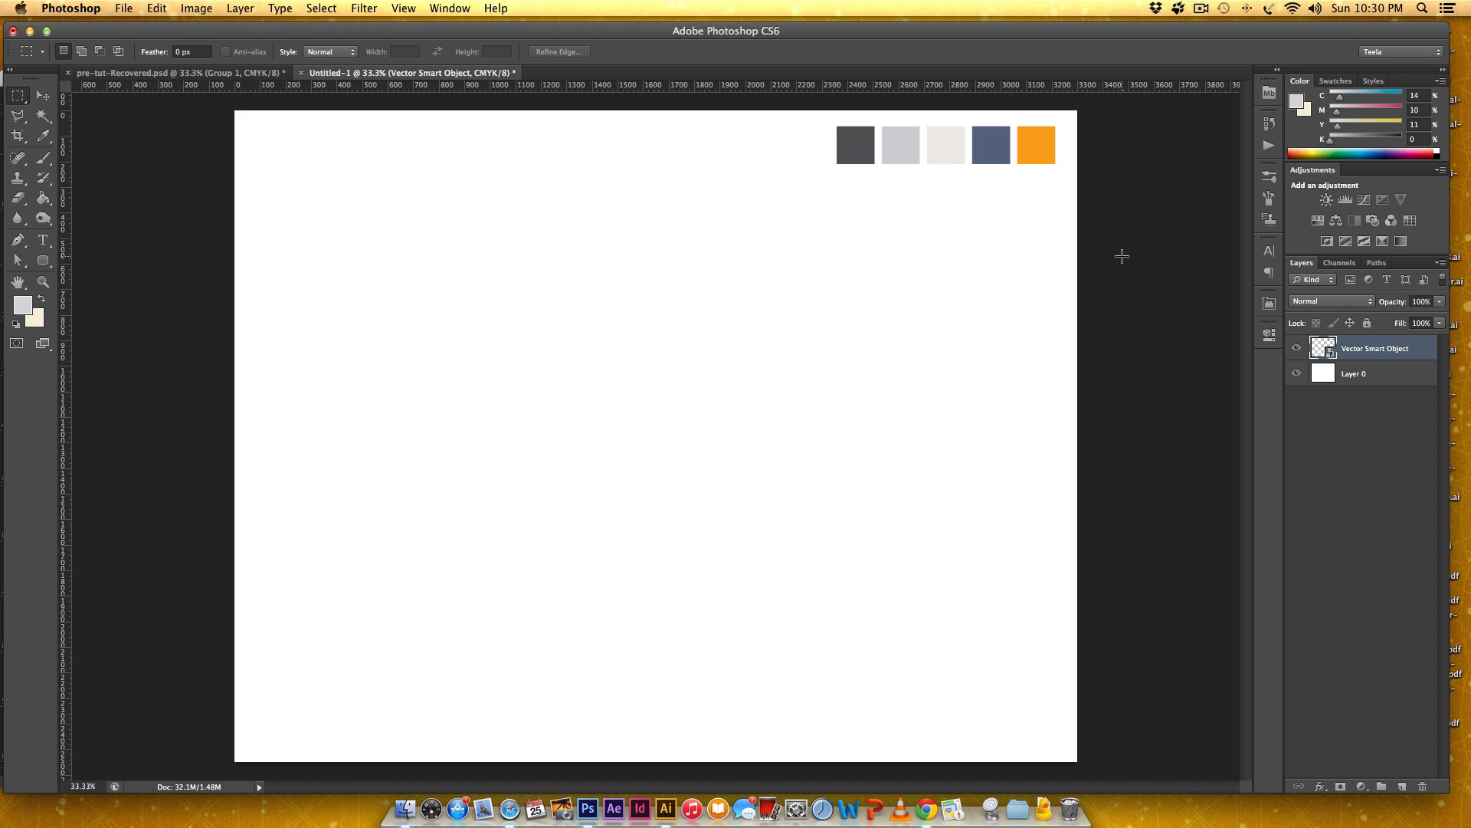
# Examine the color values of the five swatches one by one in the color picker, from dark gray to orange, without applying any.
pyautogui.press('i')
pyautogui.click(841, 145)
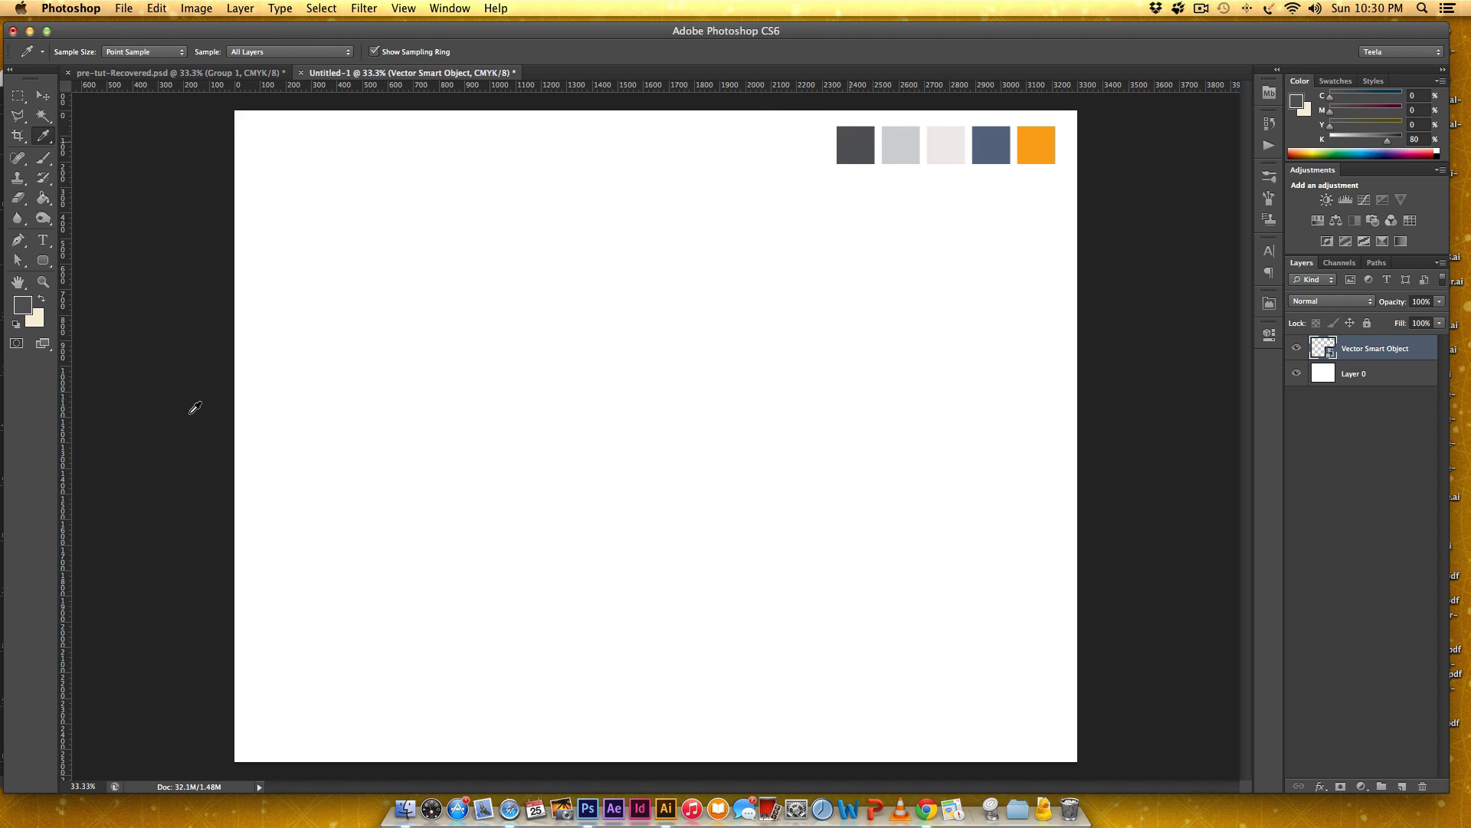
pyautogui.click(29, 304)
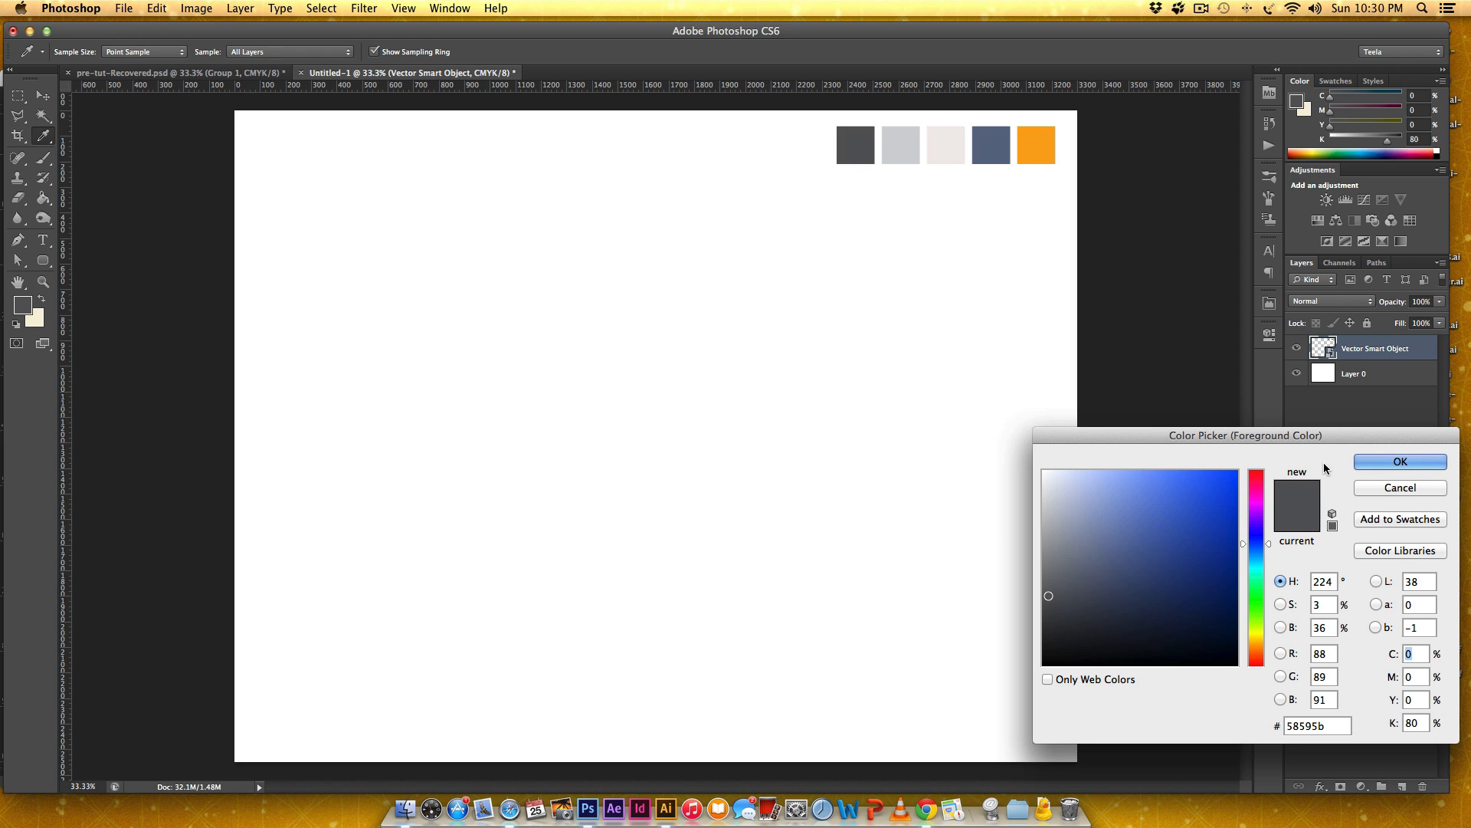
pyautogui.moveTo(1323, 435); pyautogui.dragTo(917, 387)
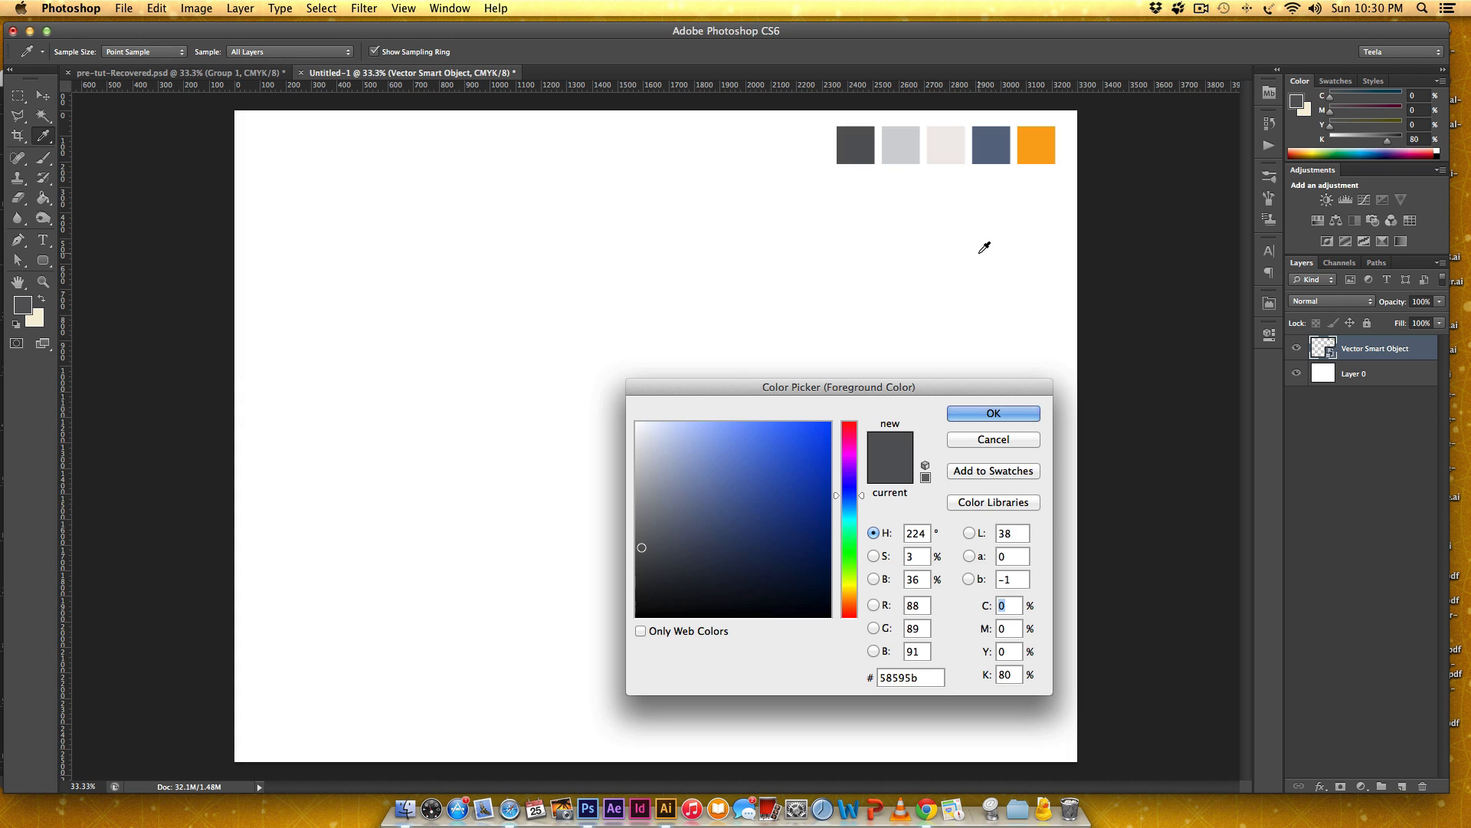
pyautogui.click(900, 146)
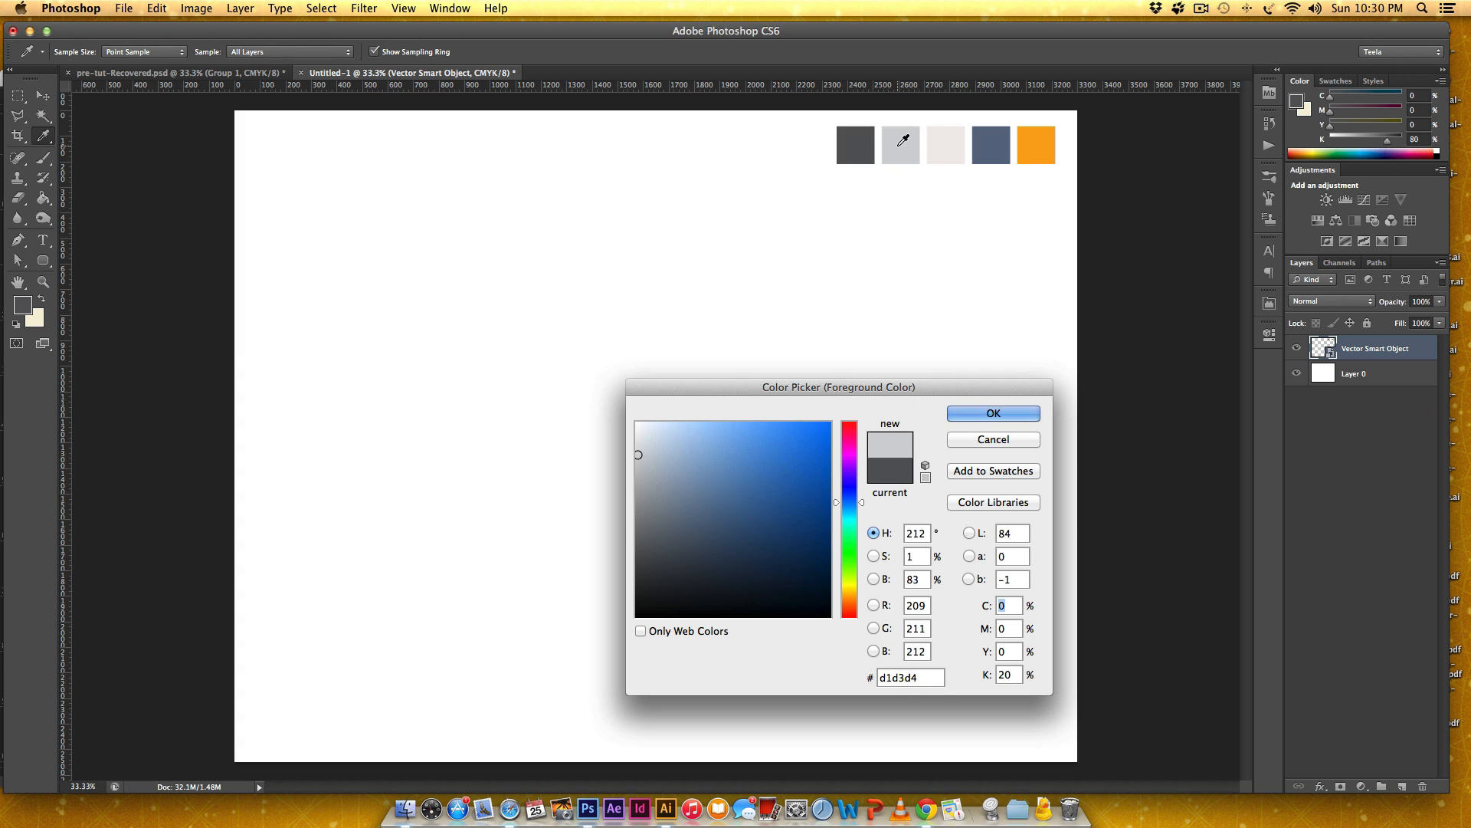
pyautogui.click(955, 145)
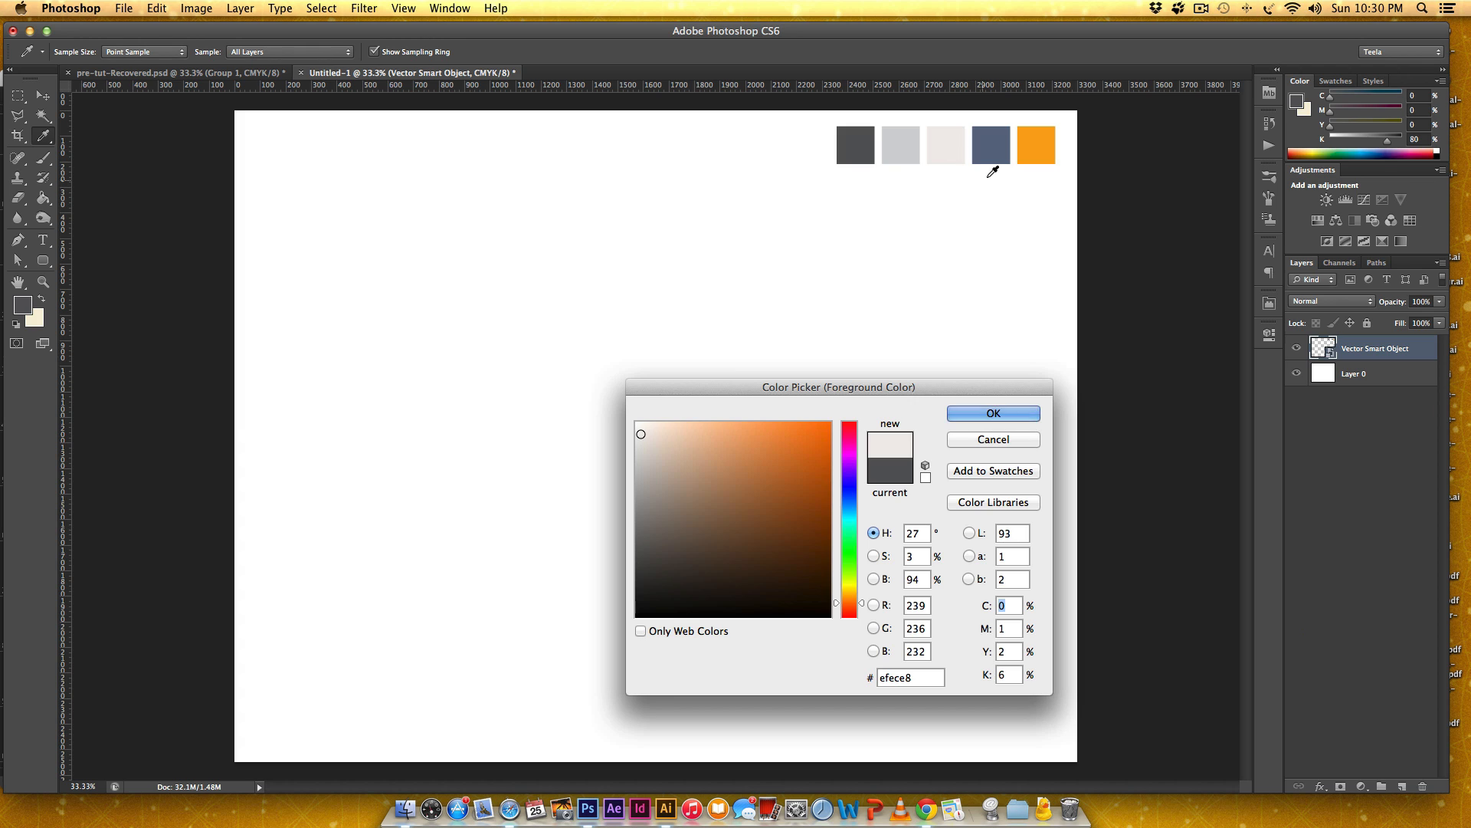
pyautogui.click(994, 143)
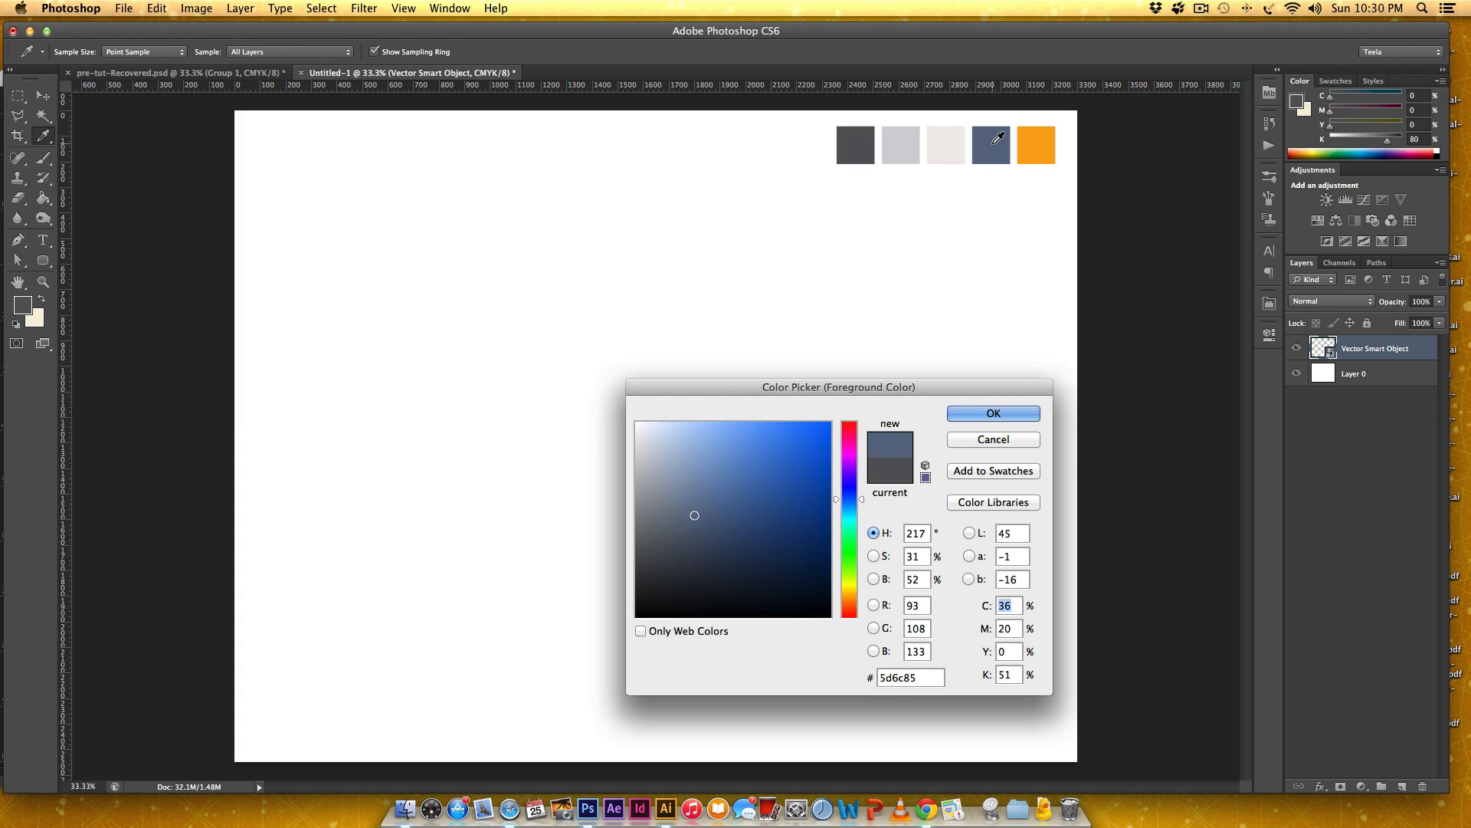
pyautogui.click(1043, 139)
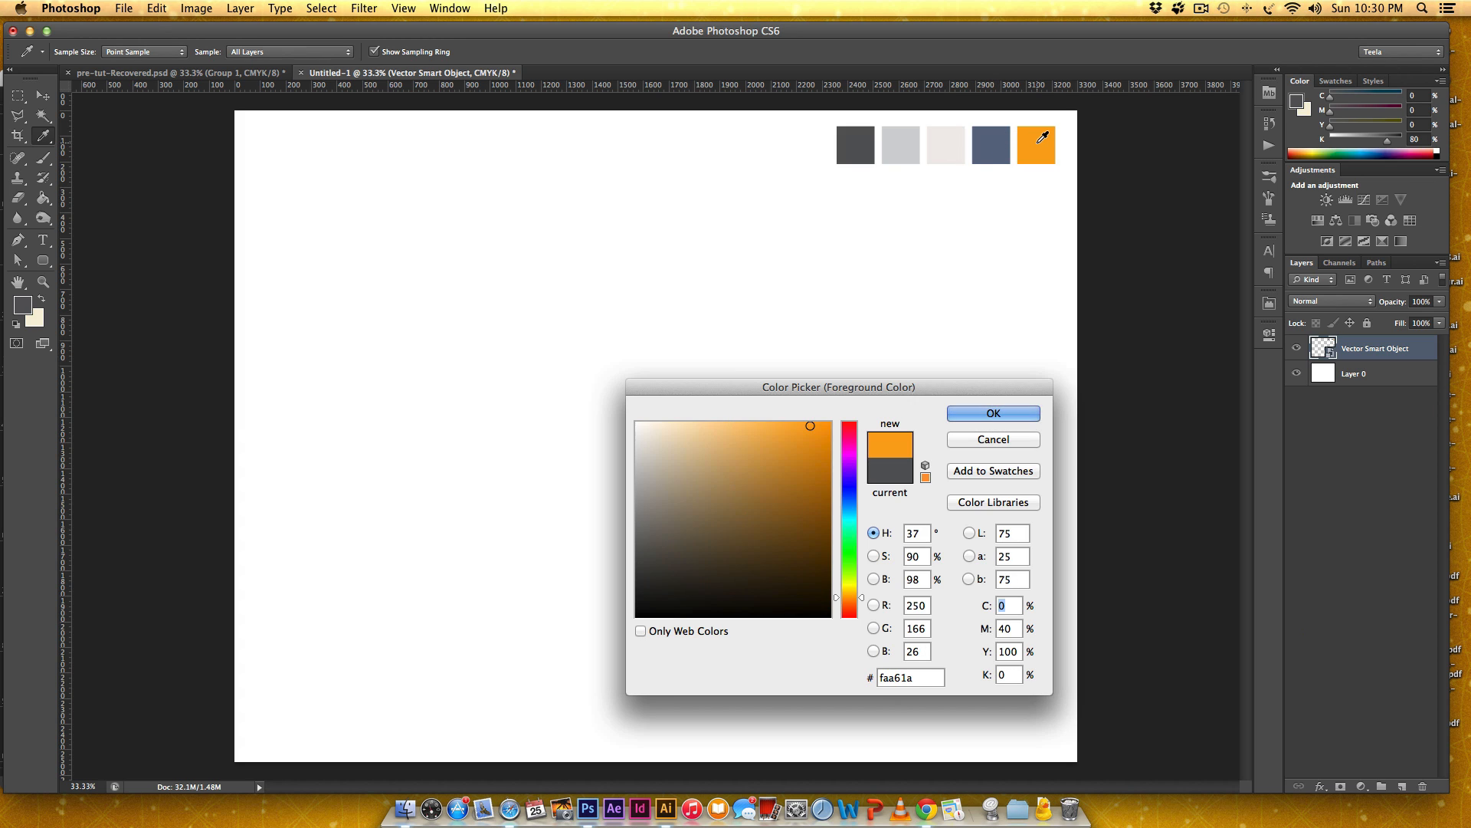
pyautogui.click(997, 442)
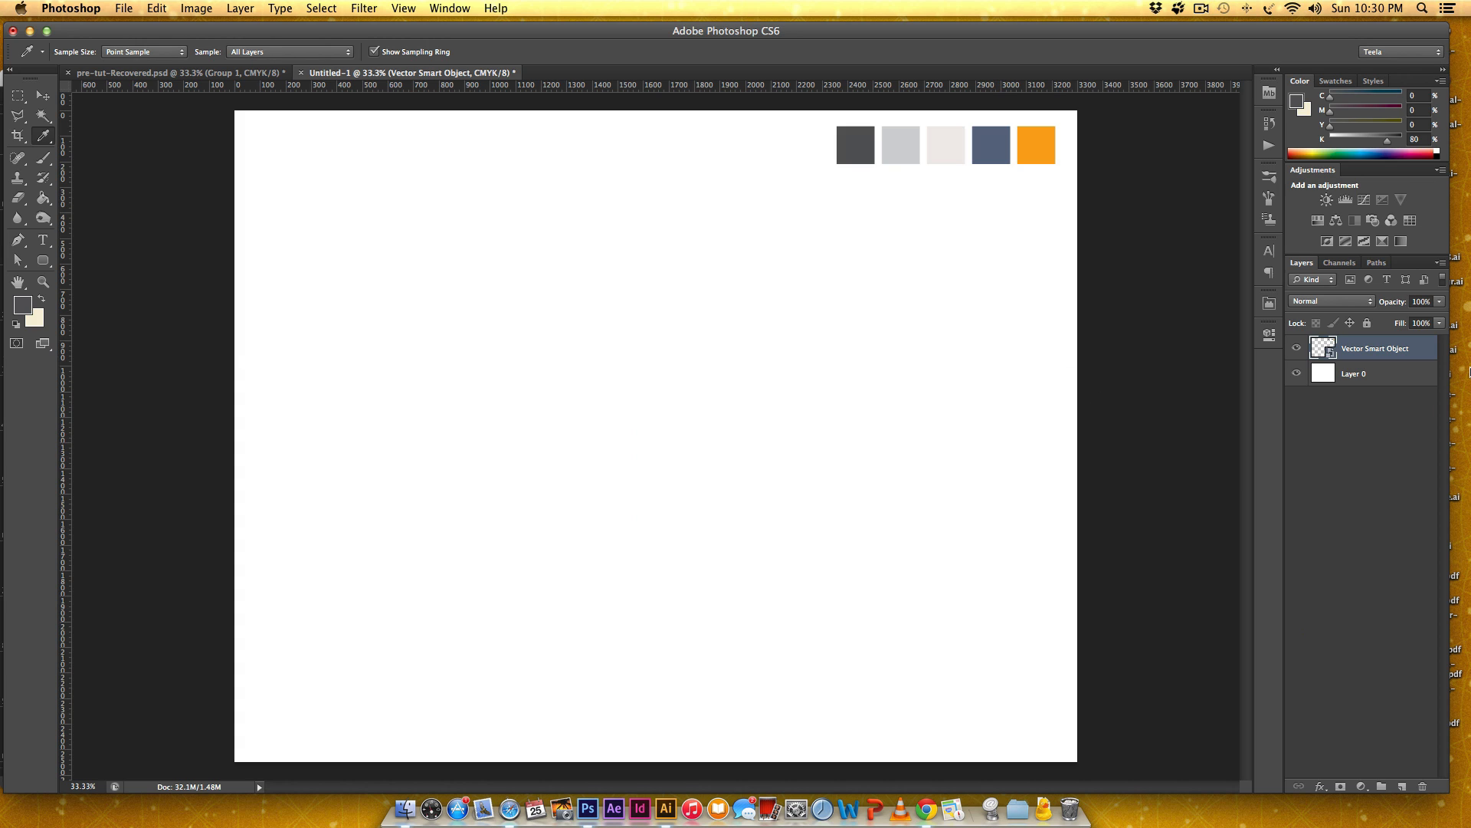
# Sample the blue swatch, make it the background color, and fill Layer 0 with it.
pyautogui.click(1405, 380)
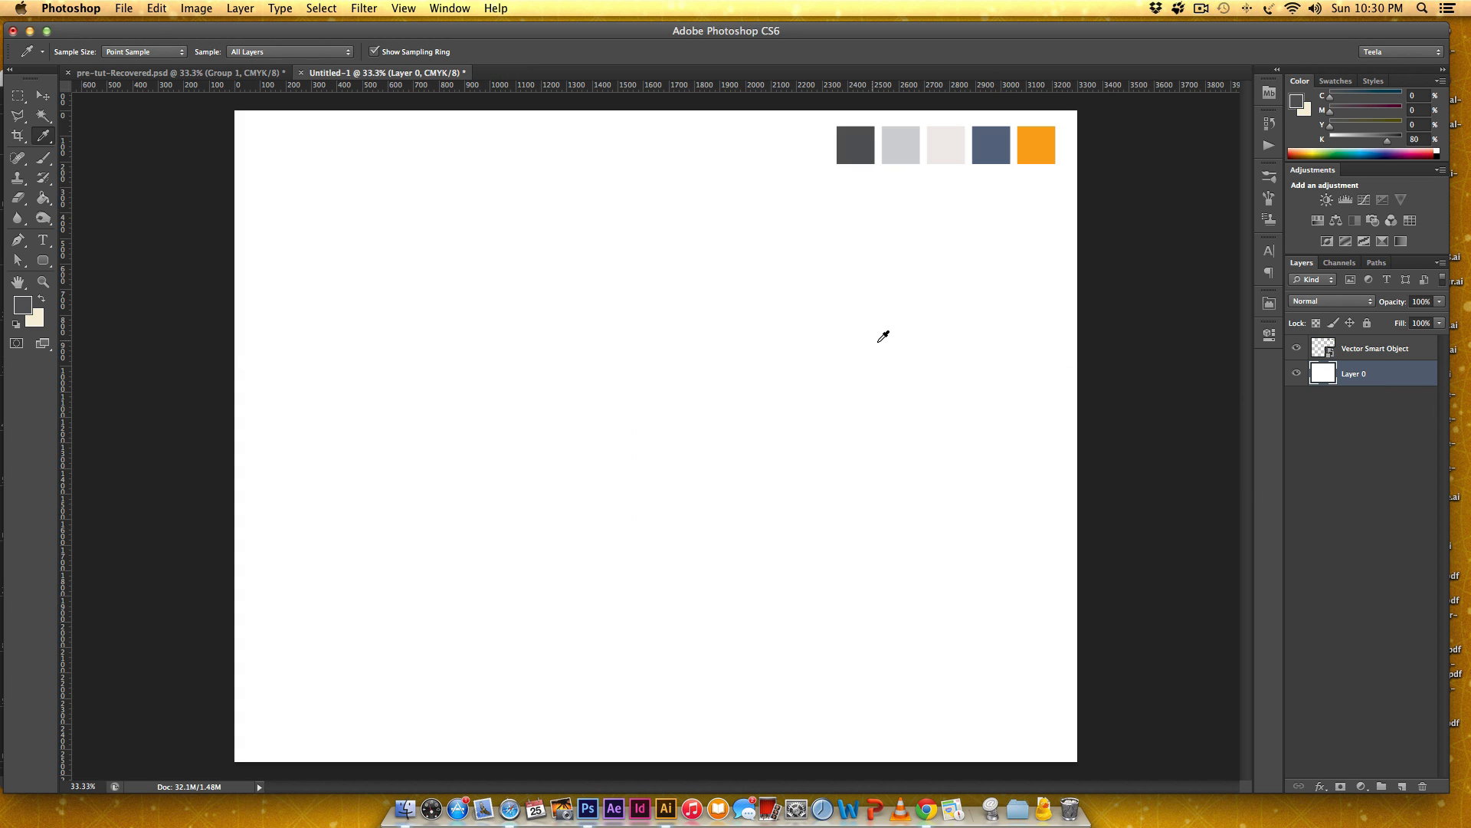
pyautogui.click(999, 141)
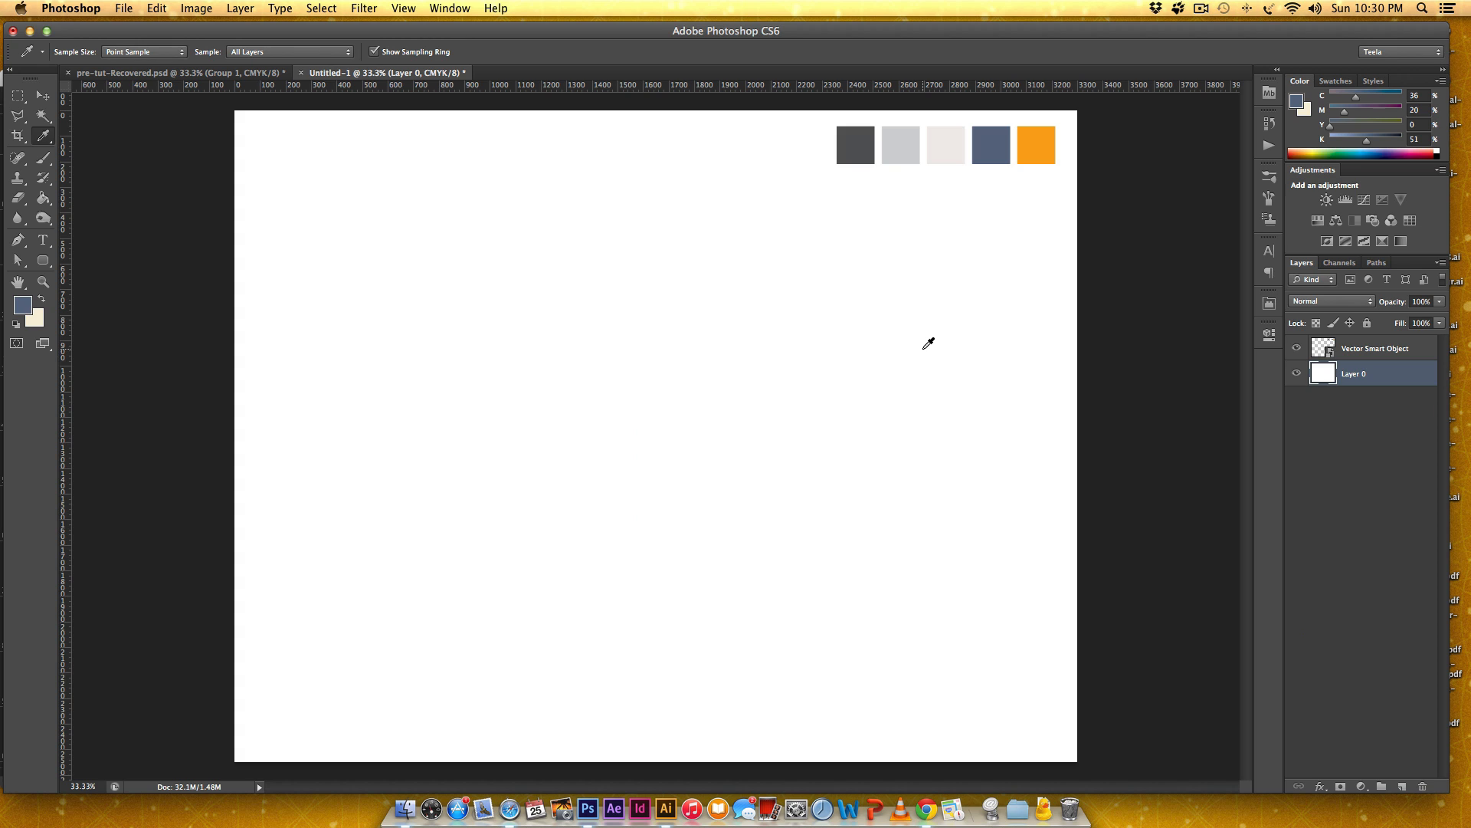
pyautogui.press('v')
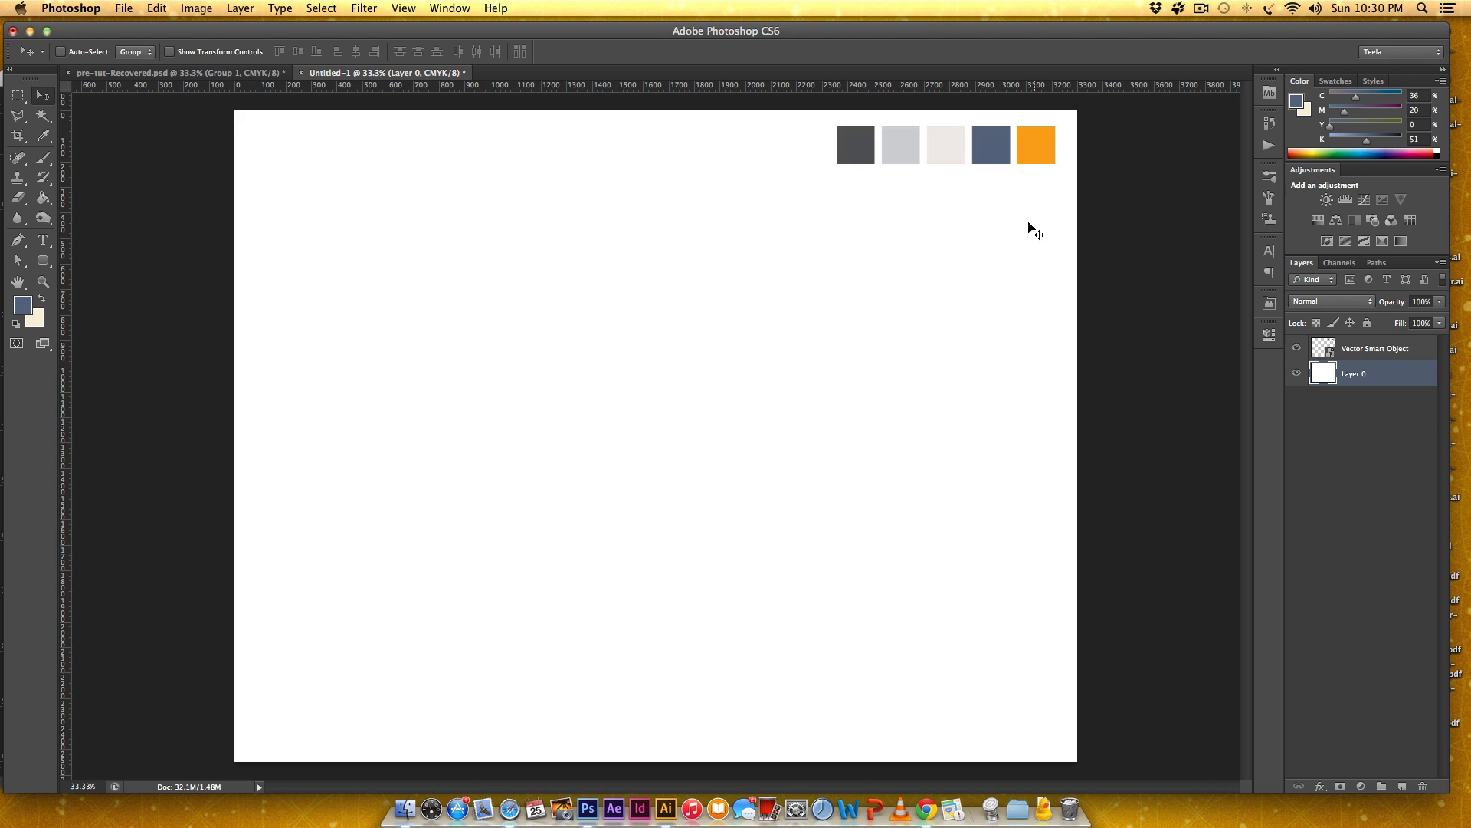
pyautogui.press('i')
pyautogui.click(999, 157)
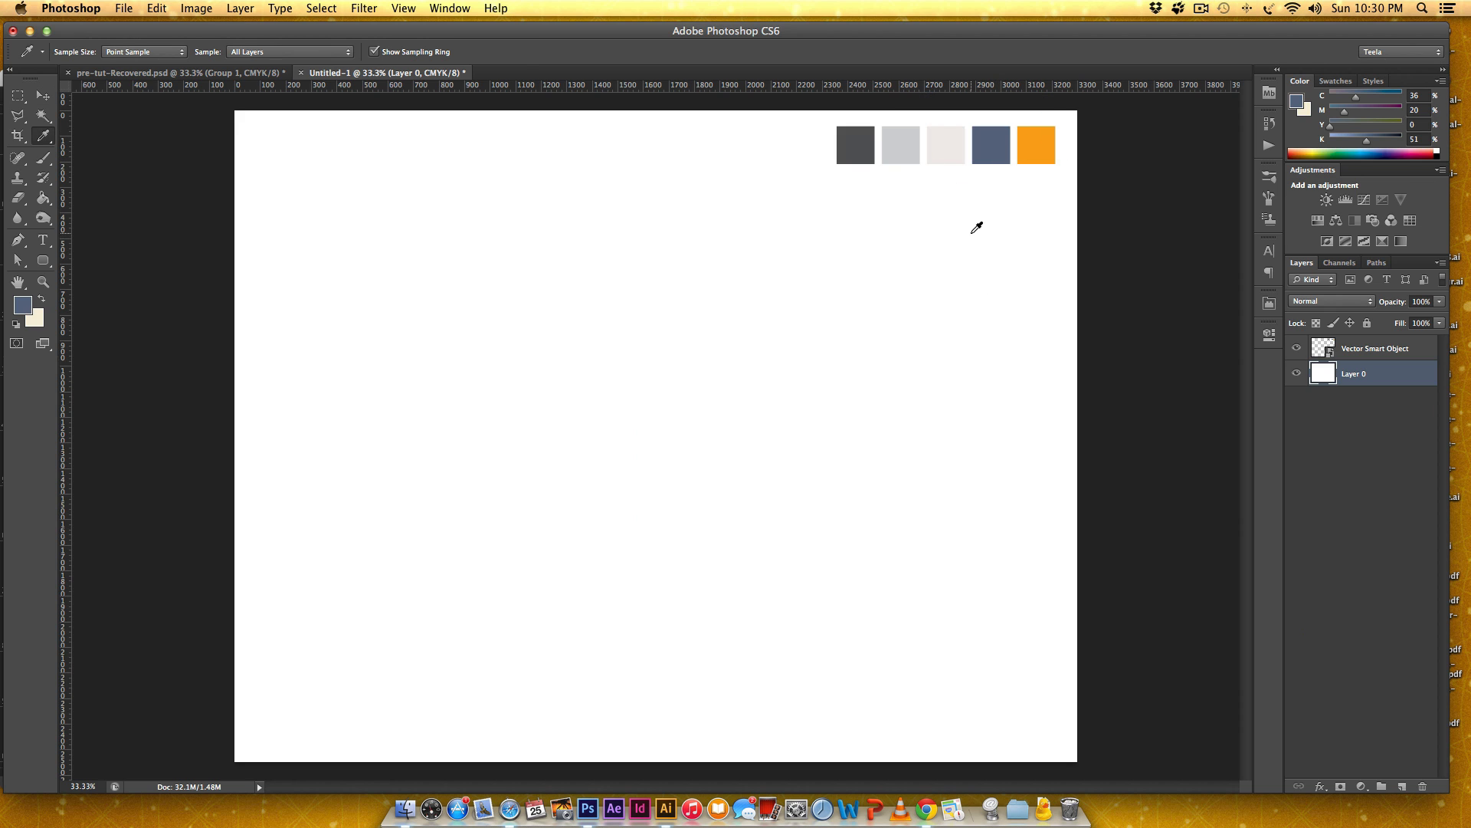
pyautogui.click(993, 147)
pyautogui.press('x')
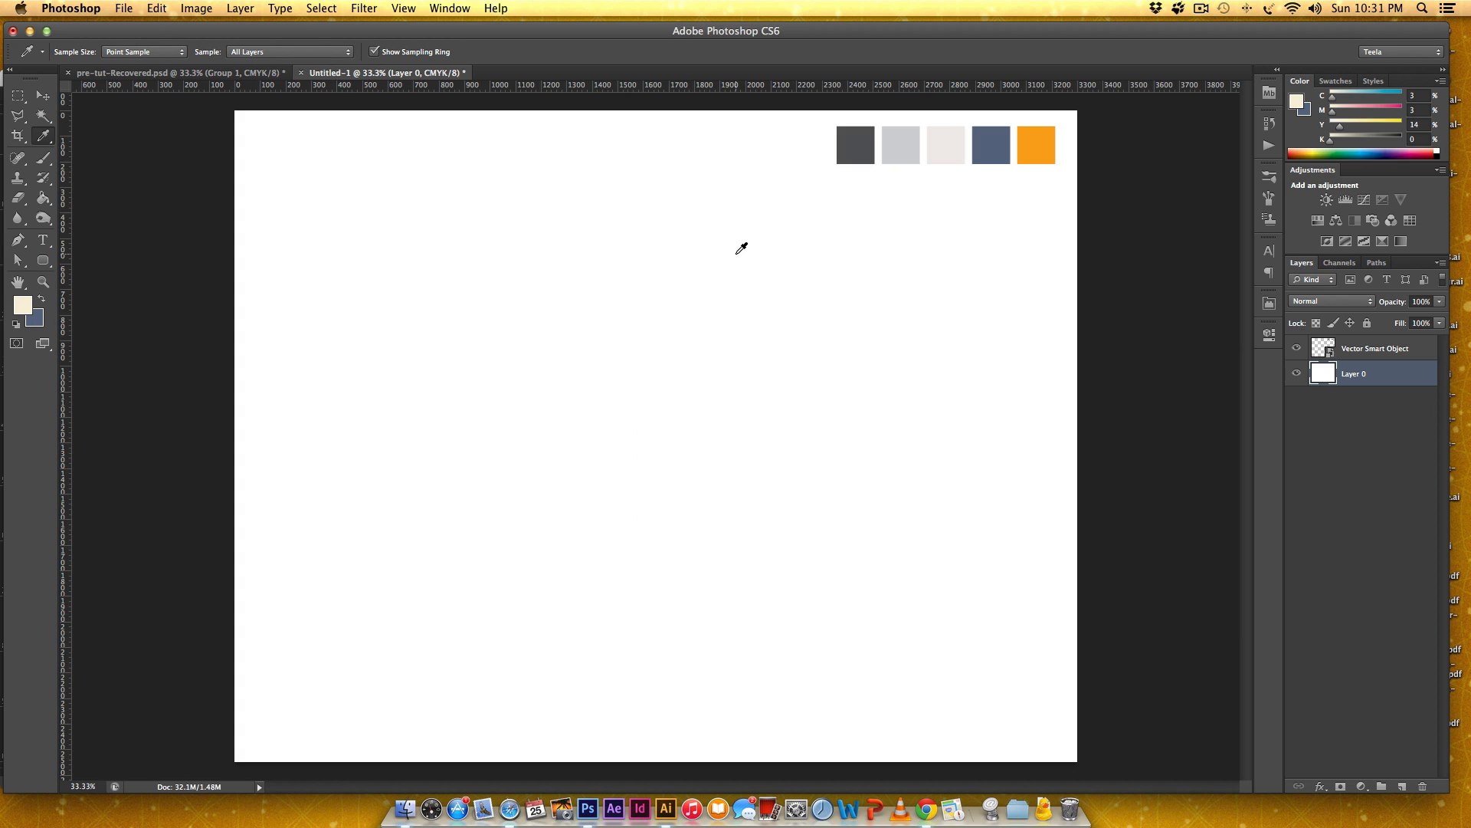
pyautogui.press('super+BackSpace')
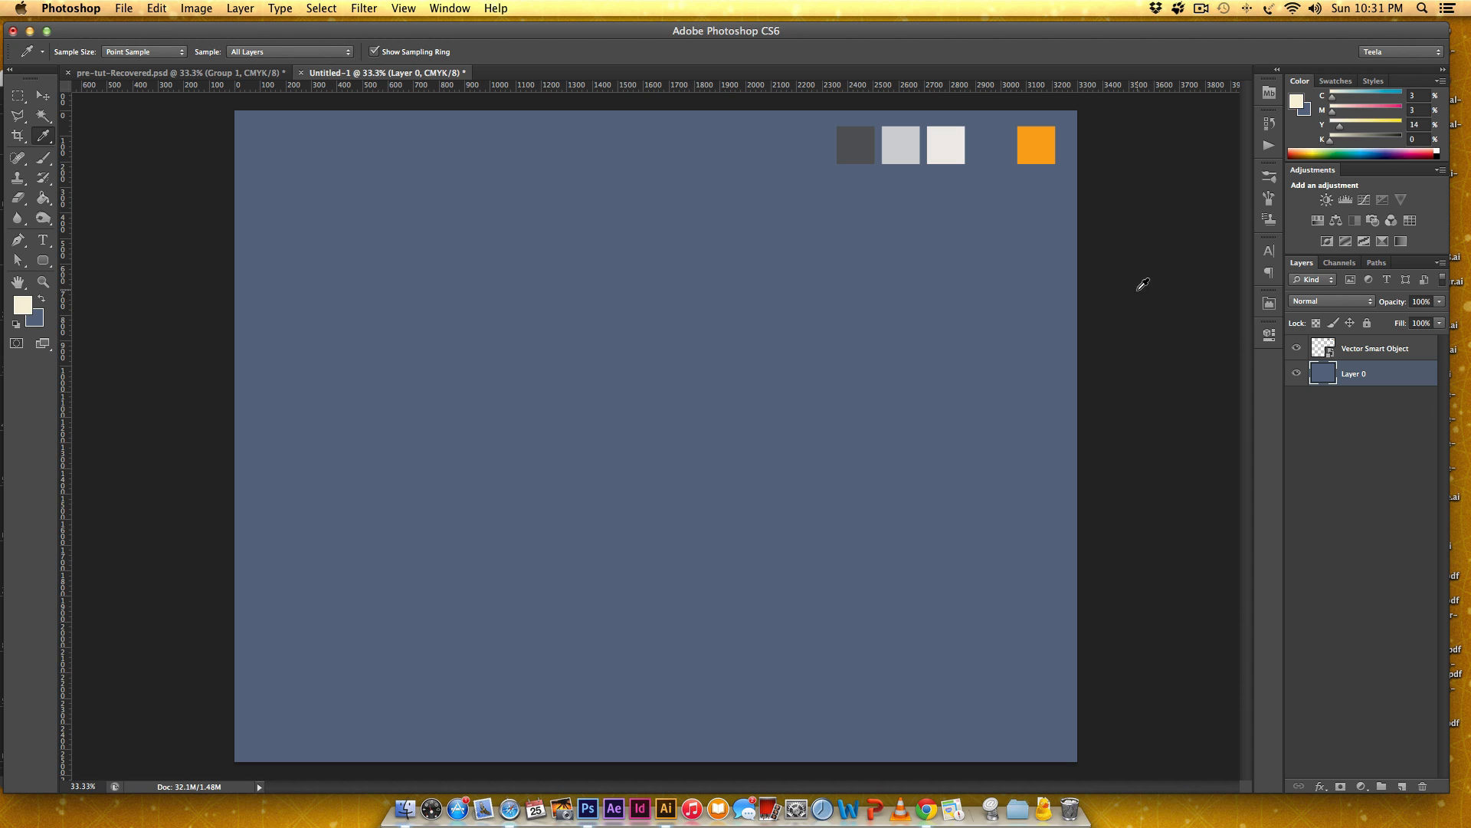
pyautogui.press('v')
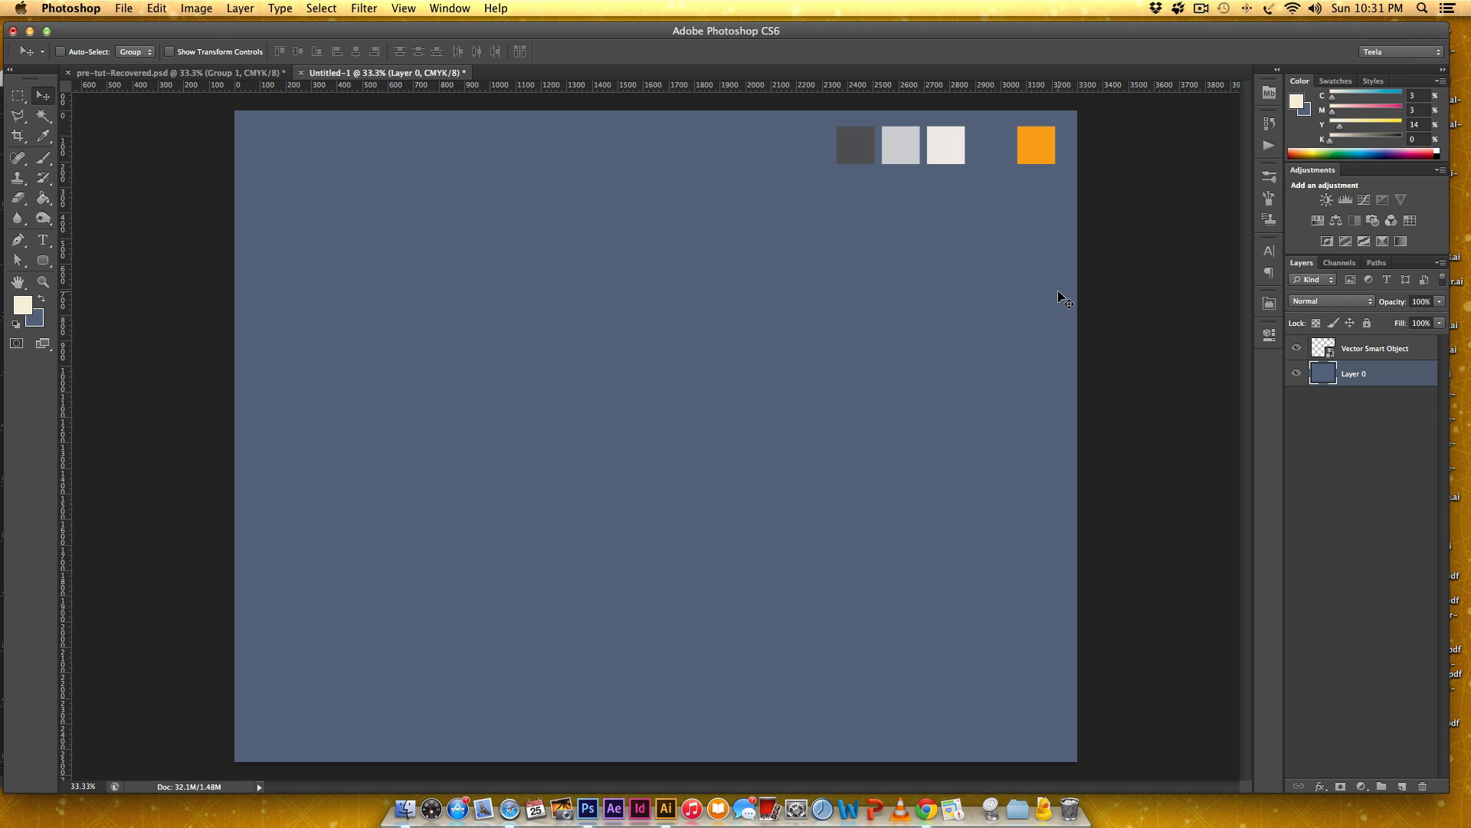
# Add a Pattern Overlay layer style to Layer 0 using the GRIT-pattern-1 pattern.
pyautogui.doubleClick(1405, 380)
pyautogui.moveTo(1157, 257); pyautogui.dragTo(814, 227)
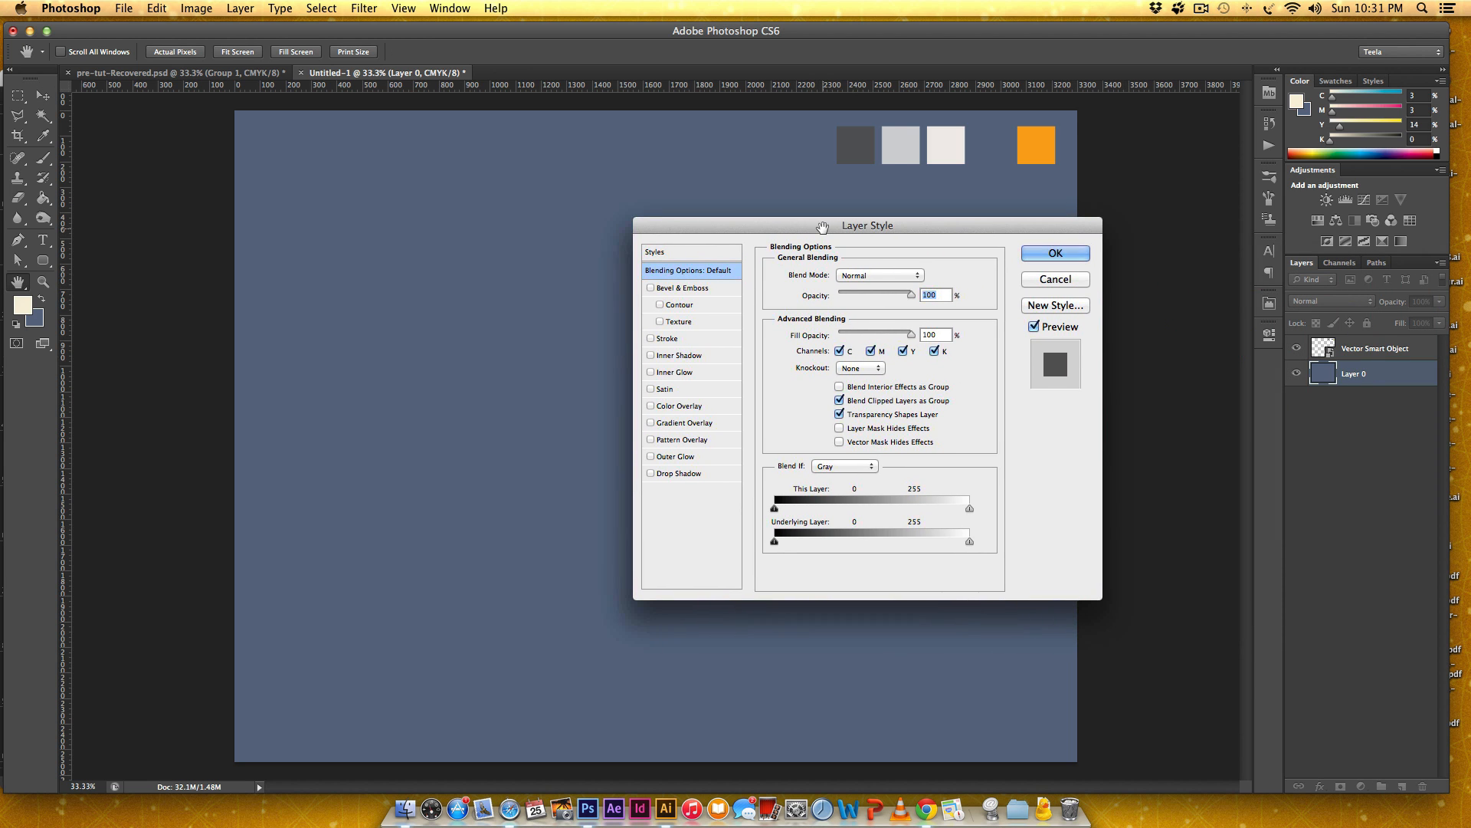
pyautogui.click(686, 443)
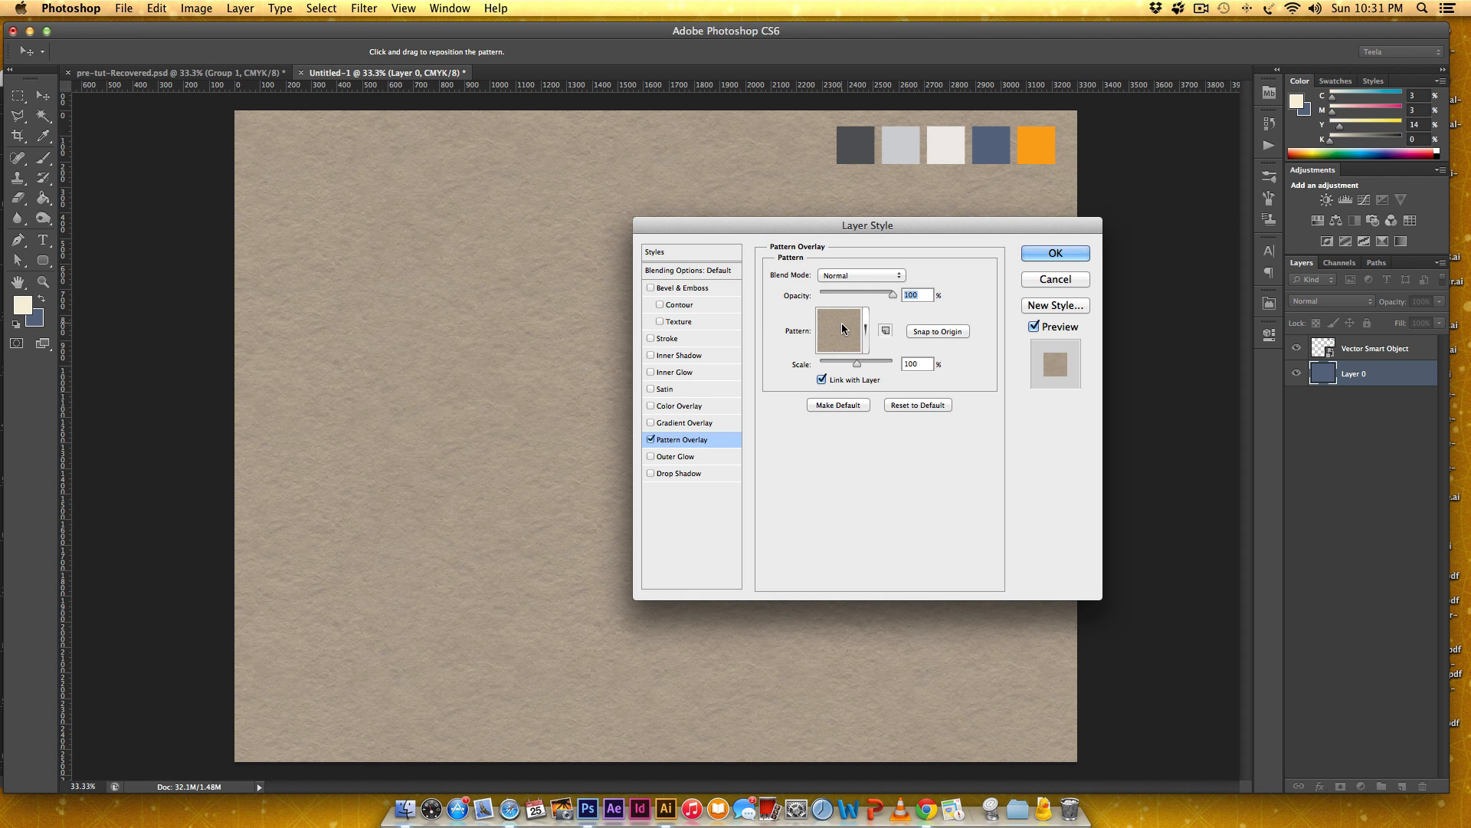
pyautogui.click(843, 328)
pyautogui.scroll(-5, 853, 414)
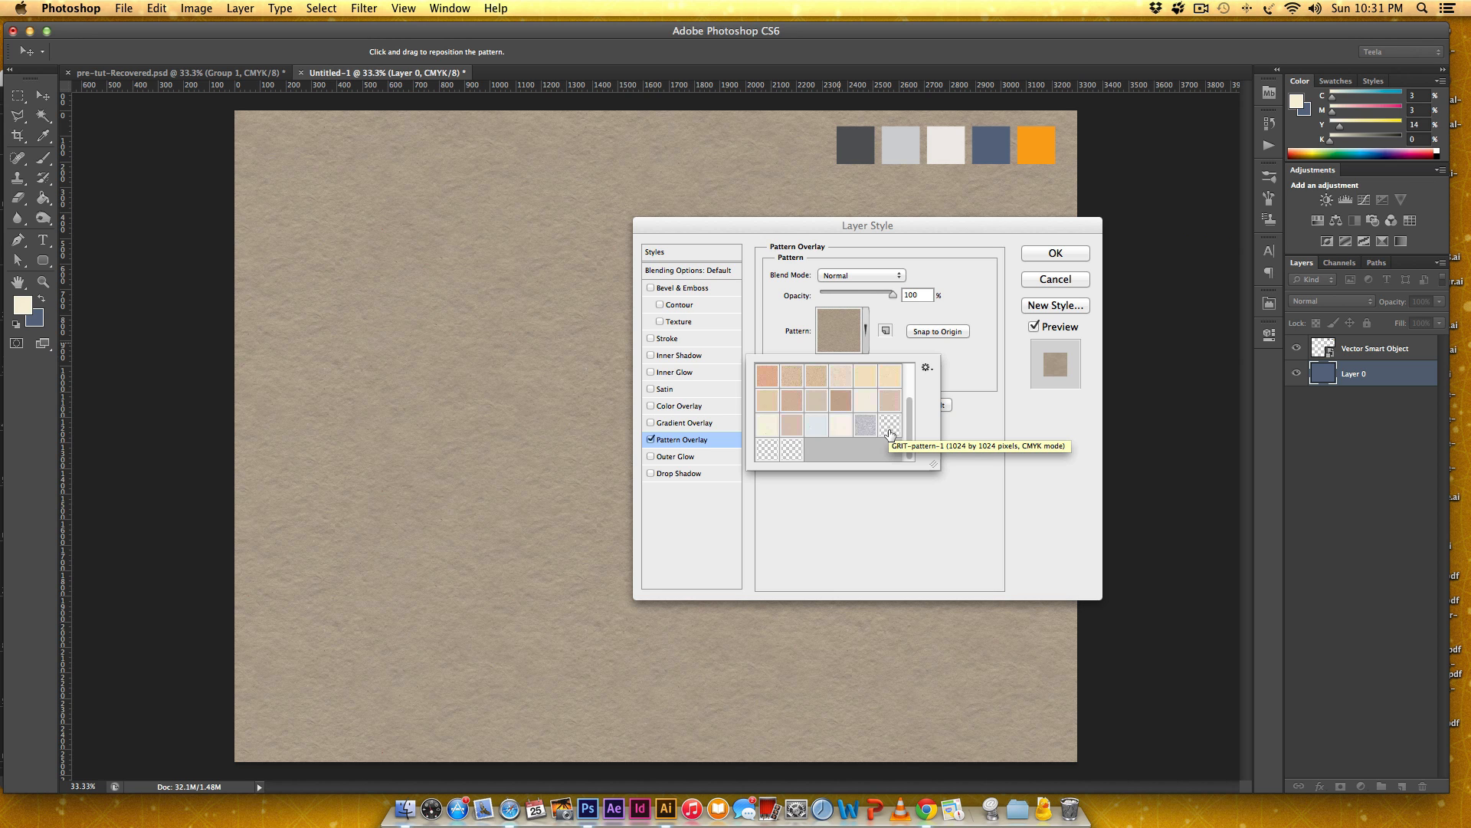
pyautogui.click(889, 426)
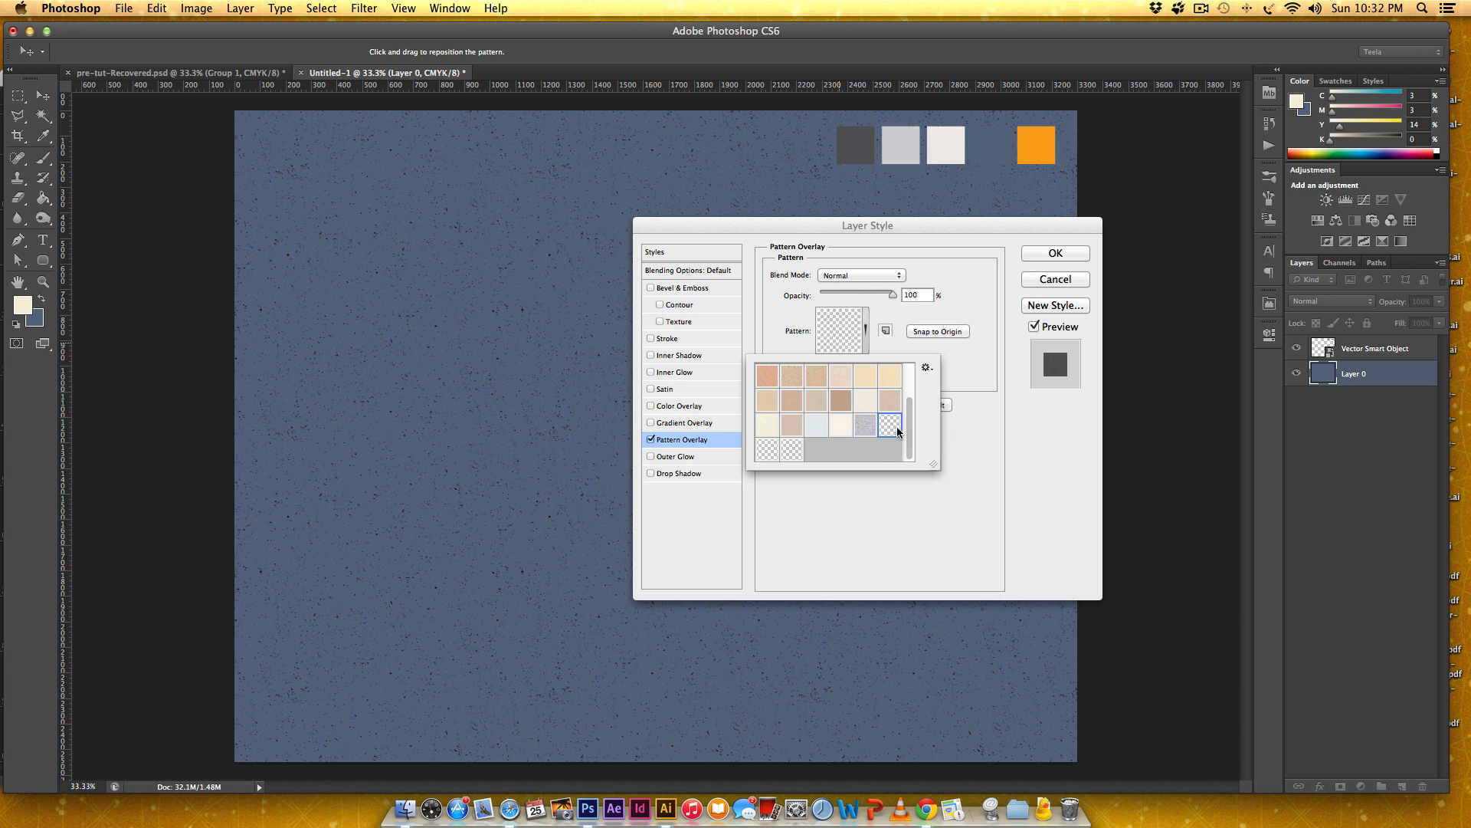
pyautogui.click(975, 370)
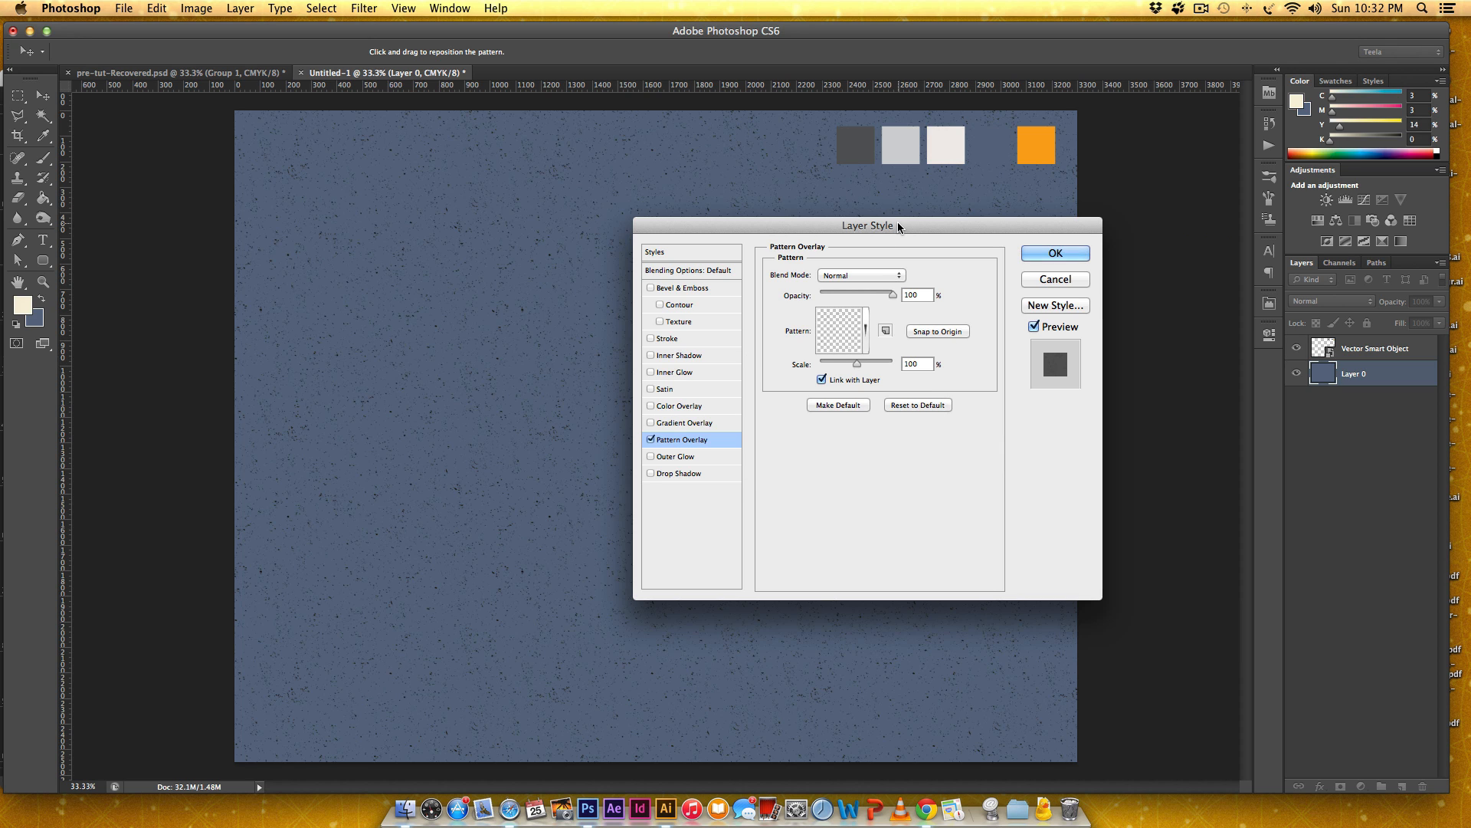
# Set the Pattern Overlay's blend mode to Divide, scale to 200% and opacity to 25%, and apply the layer style.
pyautogui.moveTo(898, 223); pyautogui.dragTo(932, 231)
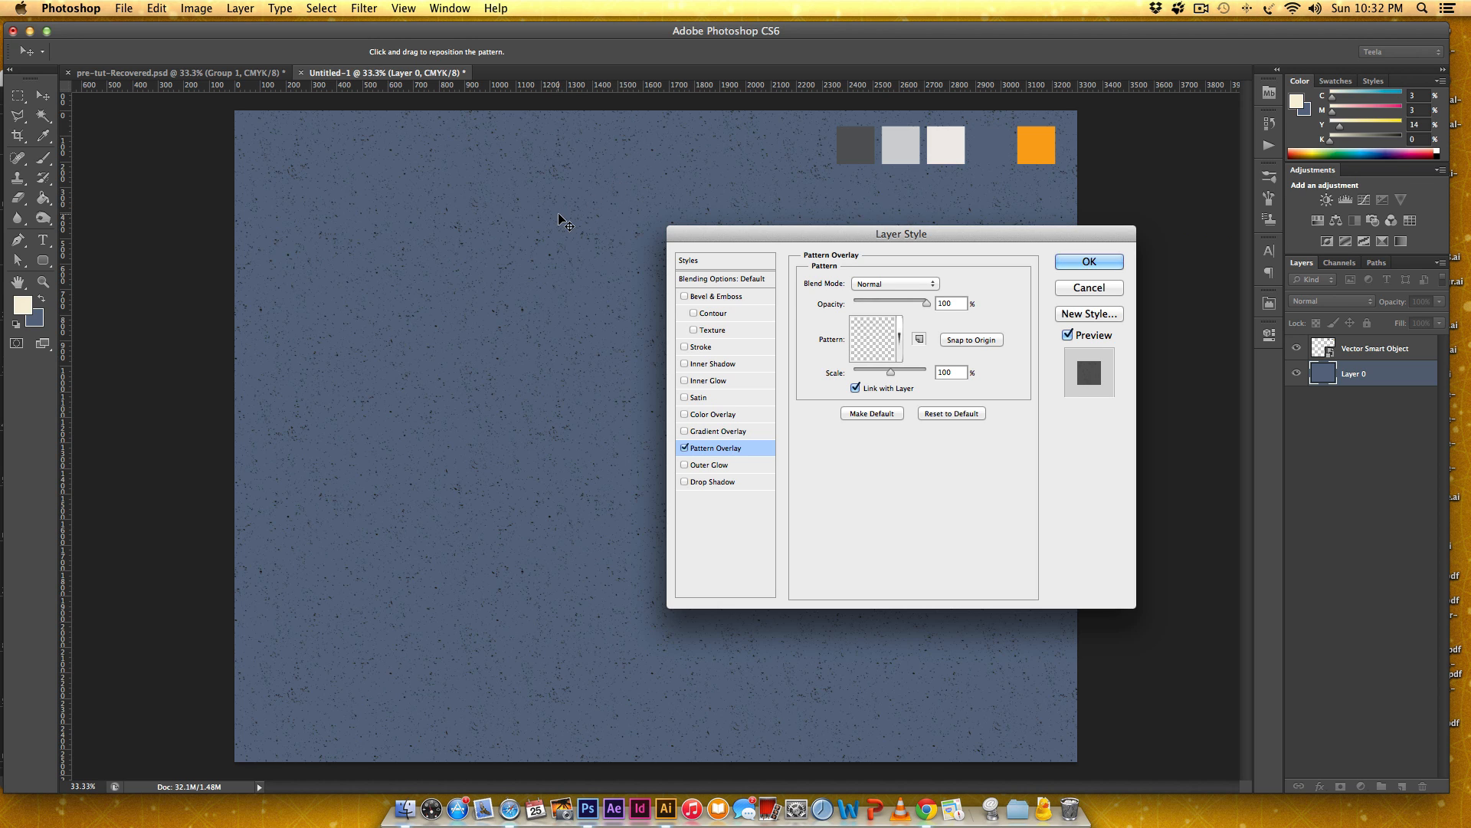
pyautogui.moveTo(887, 238); pyautogui.dragTo(840, 243)
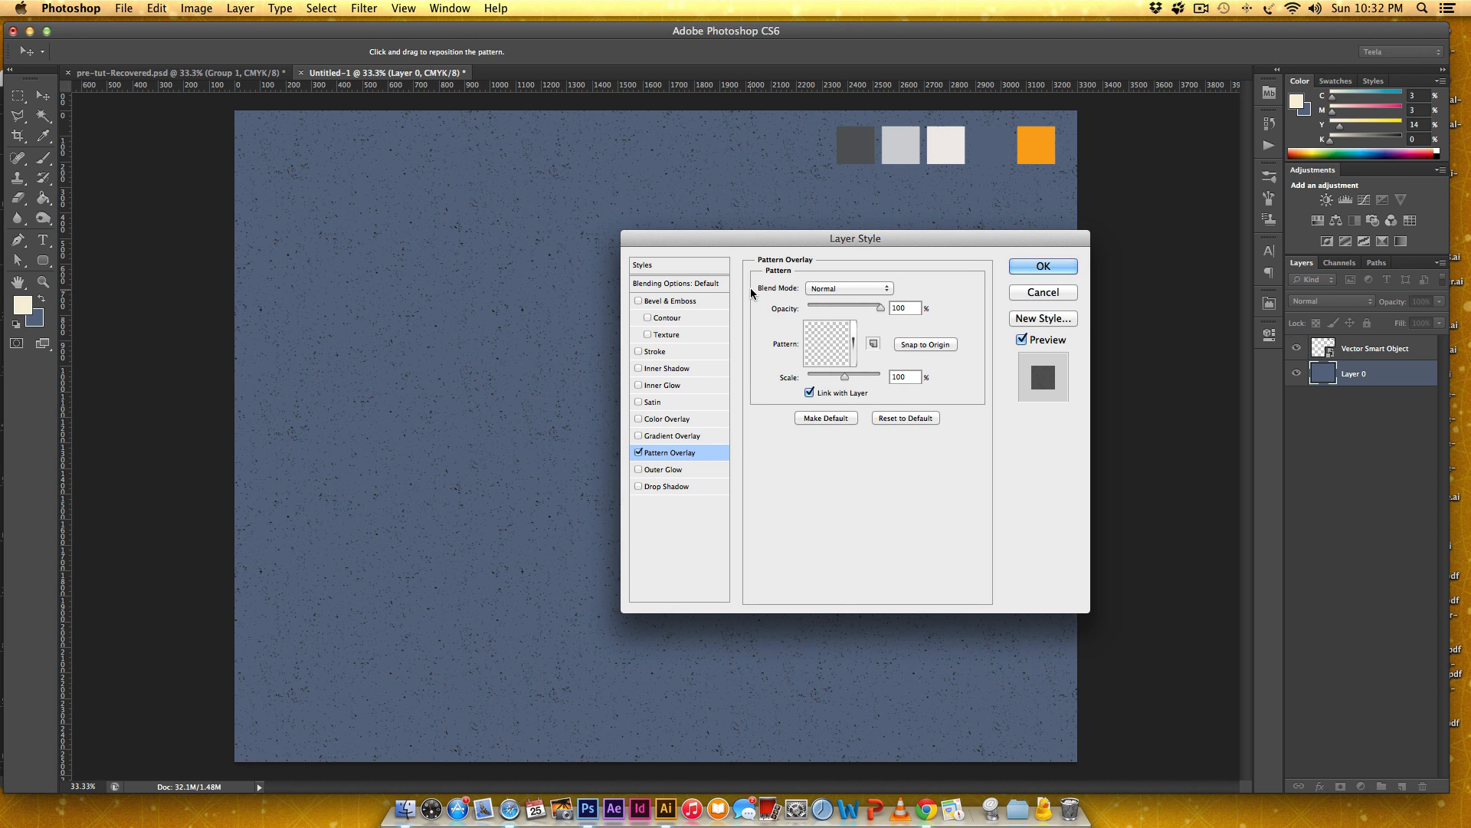
pyautogui.click(848, 289)
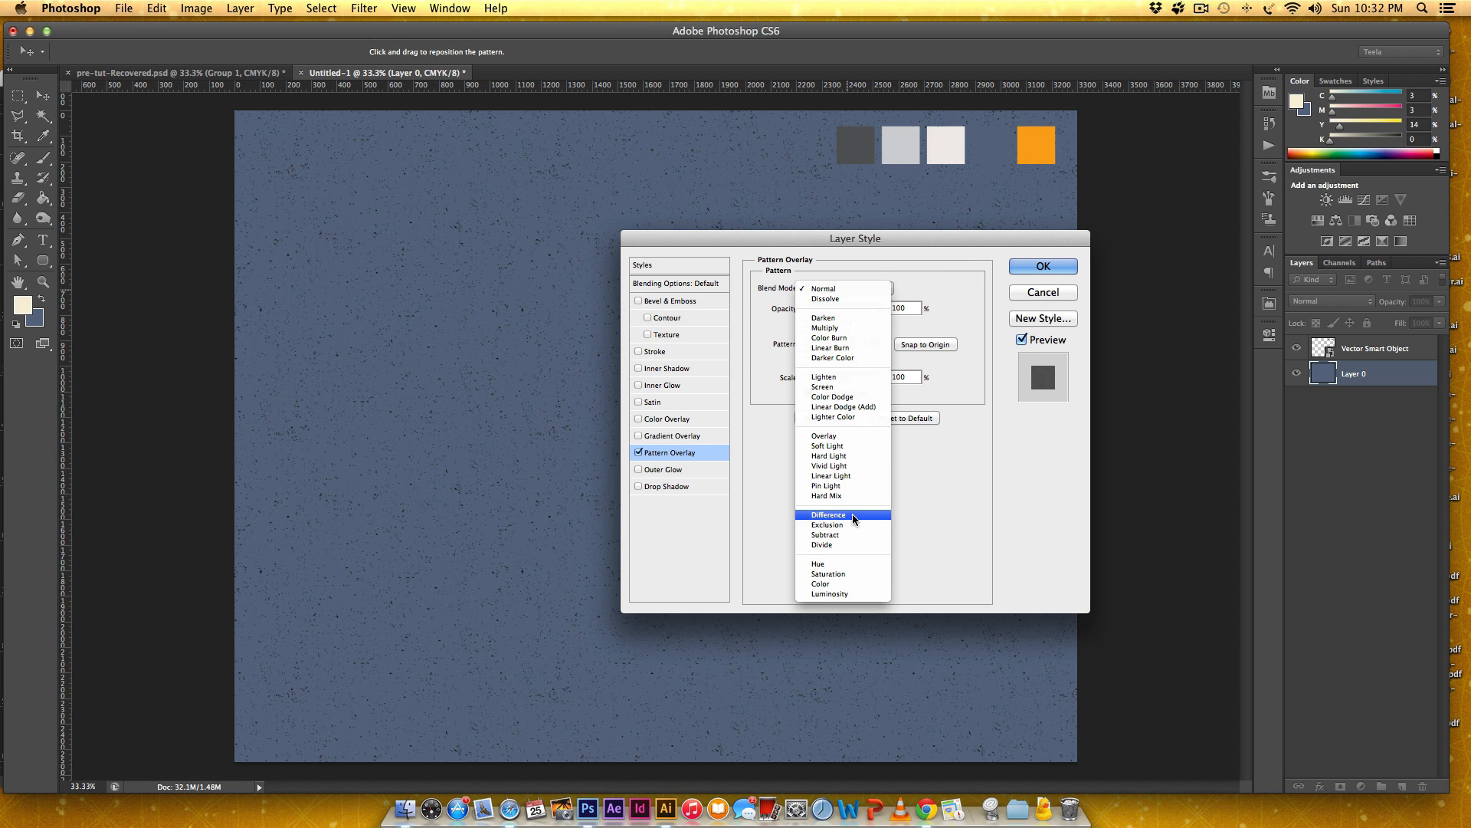
pyautogui.click(851, 545)
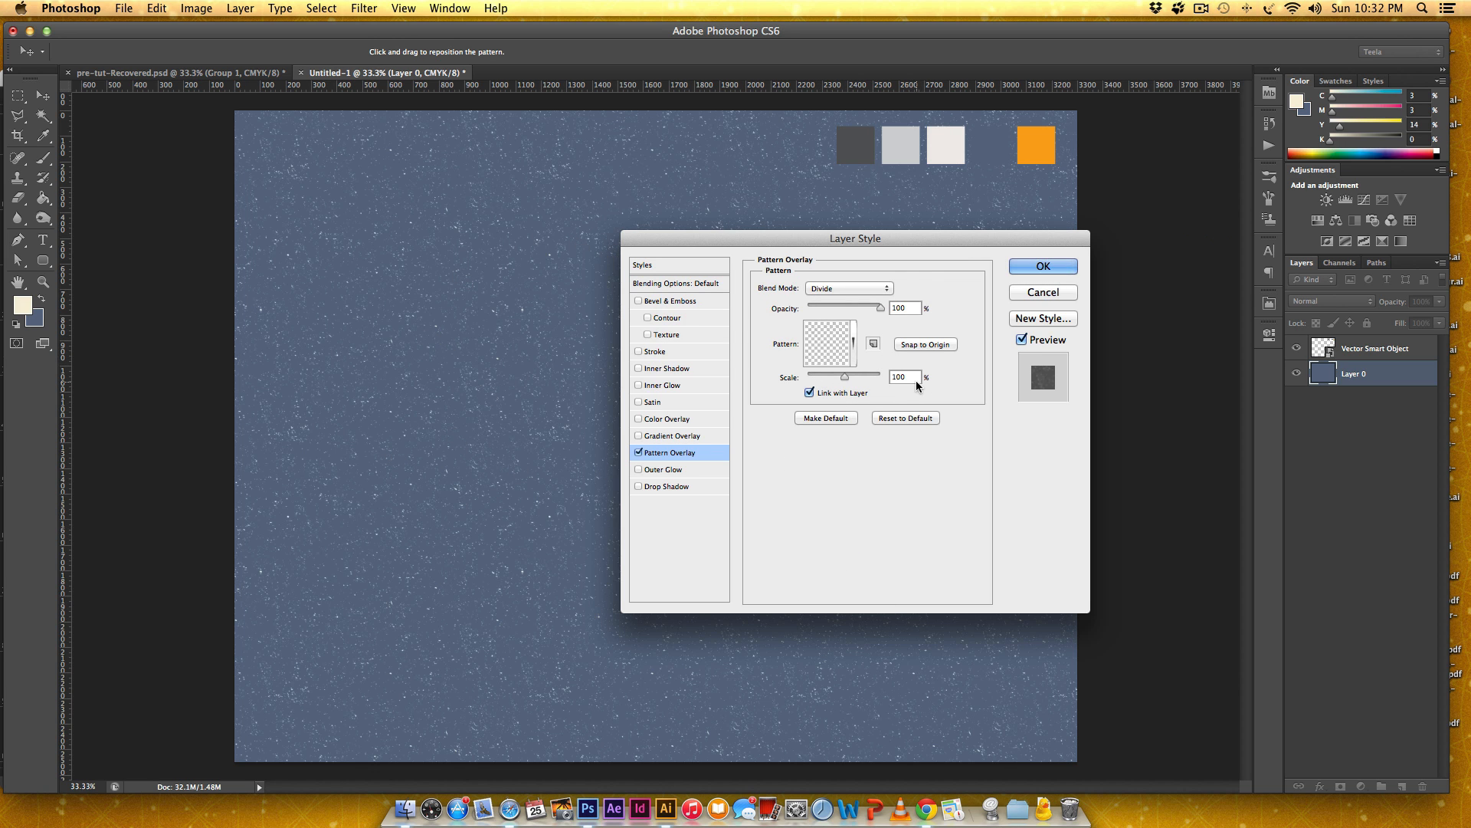
pyautogui.moveTo(918, 377); pyautogui.dragTo(879, 382)
pyautogui.write('200')
pyautogui.moveTo(918, 308); pyautogui.dragTo(853, 311)
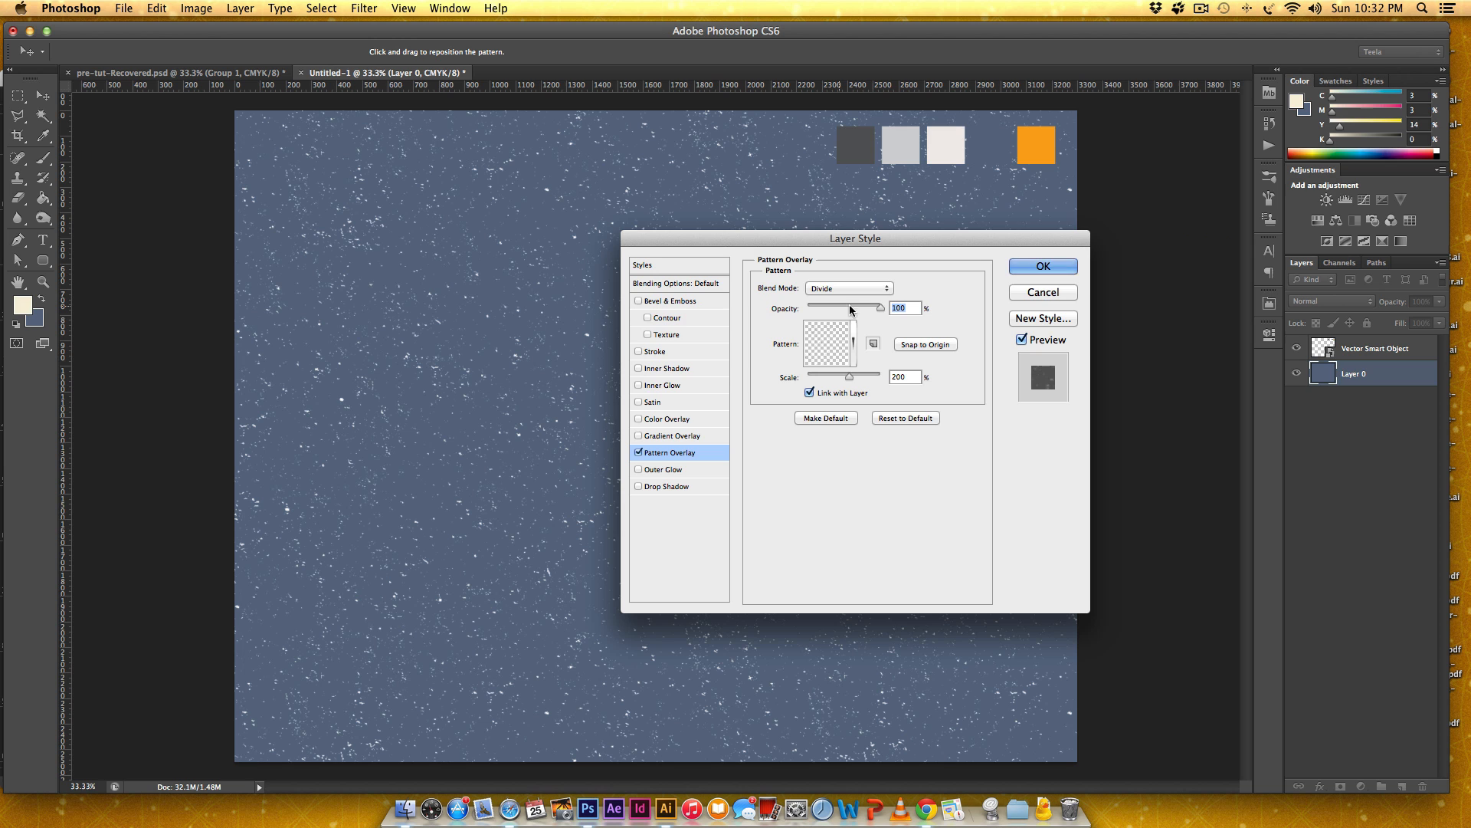
pyautogui.write('25')
pyautogui.moveTo(887, 241)
pyautogui.mouseDown()
pyautogui.moveTo(1175, 251)
pyautogui.moveTo(858, 245)
pyautogui.mouseUp()
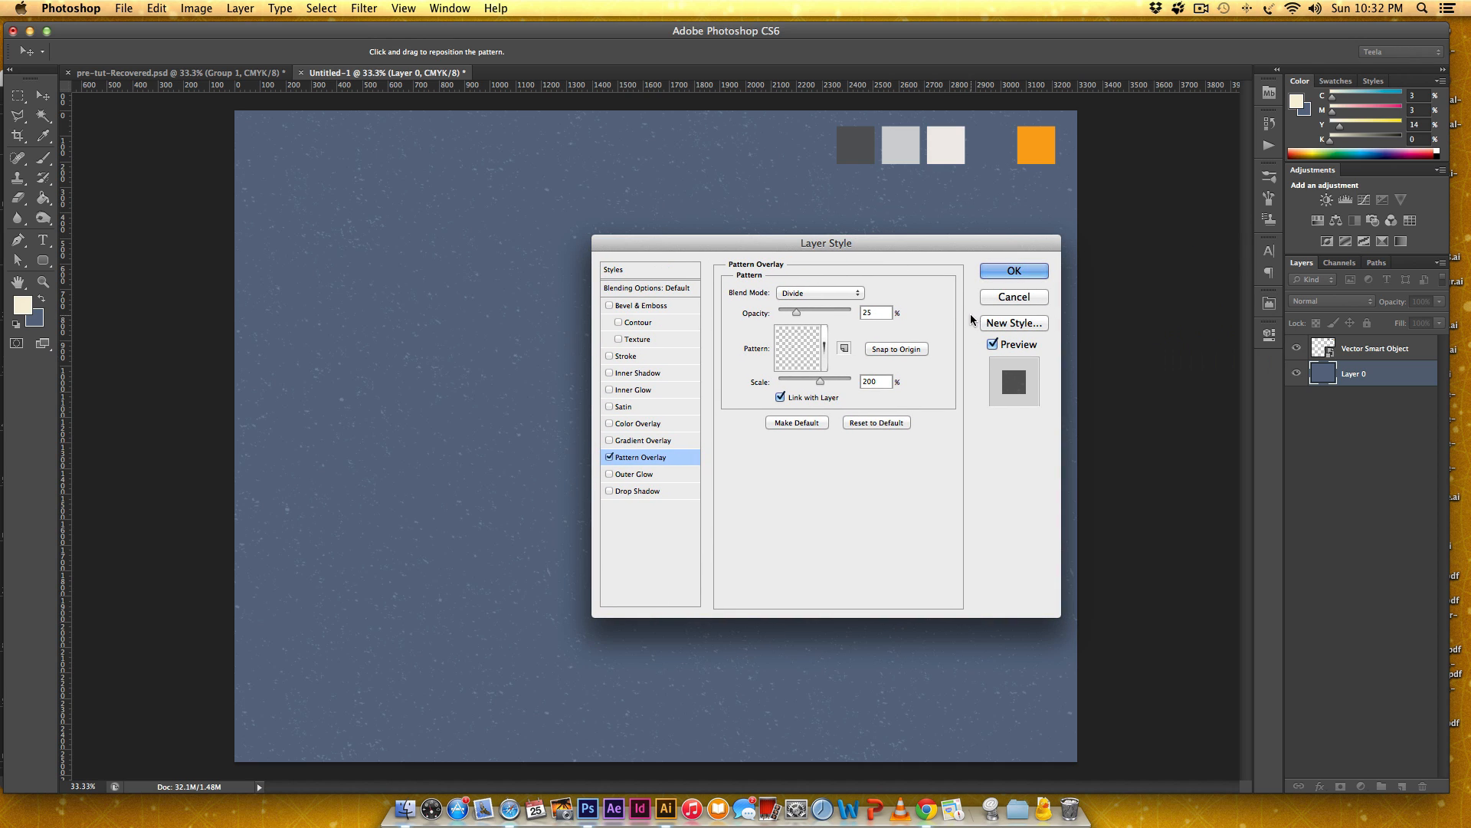
pyautogui.click(1031, 272)
# Rename Layer 0 as "background" and collapse its effects list.
pyautogui.doubleClick(1361, 375)
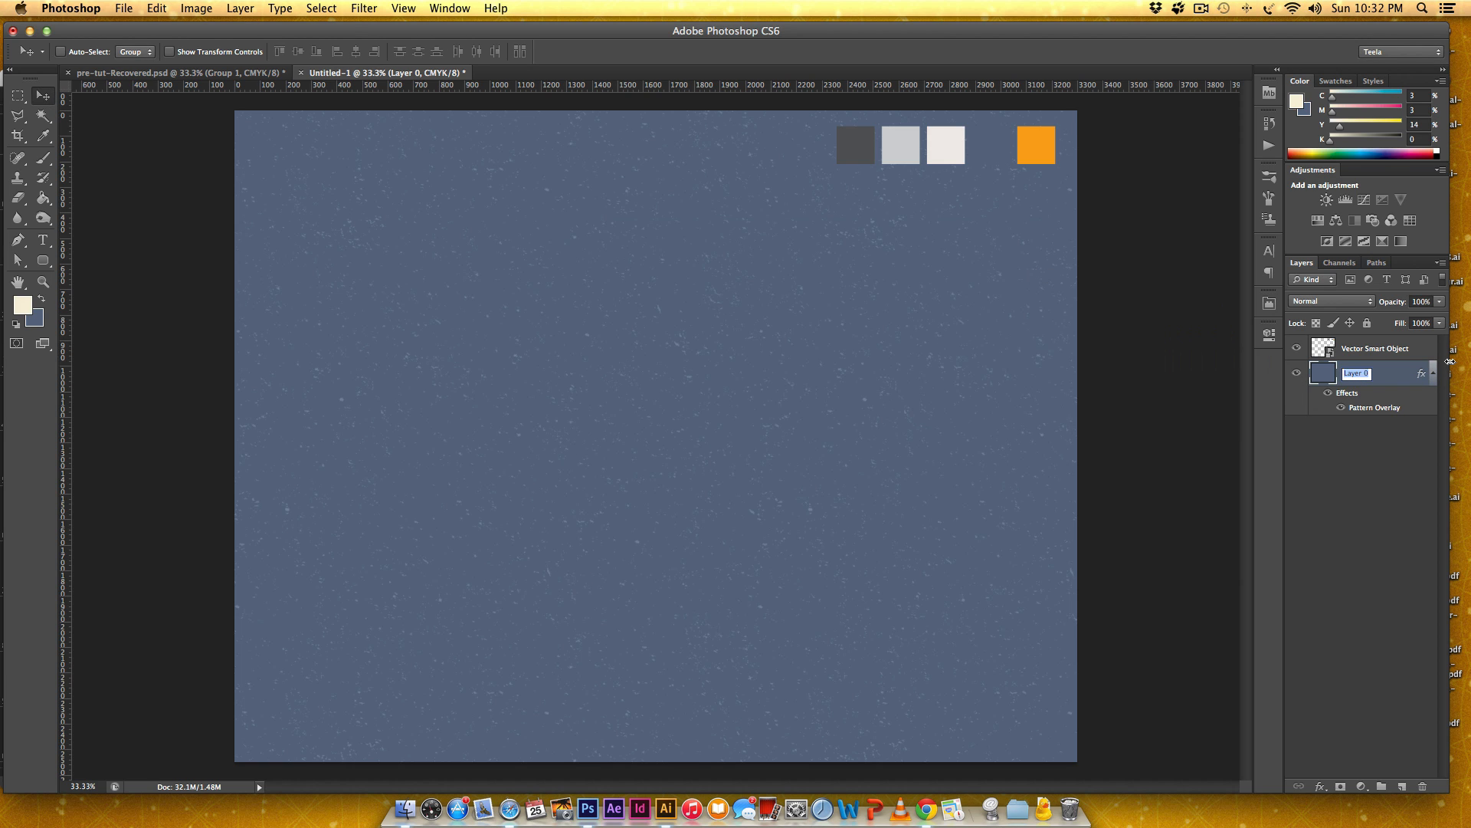
pyautogui.write('background')
pyautogui.press('Return')
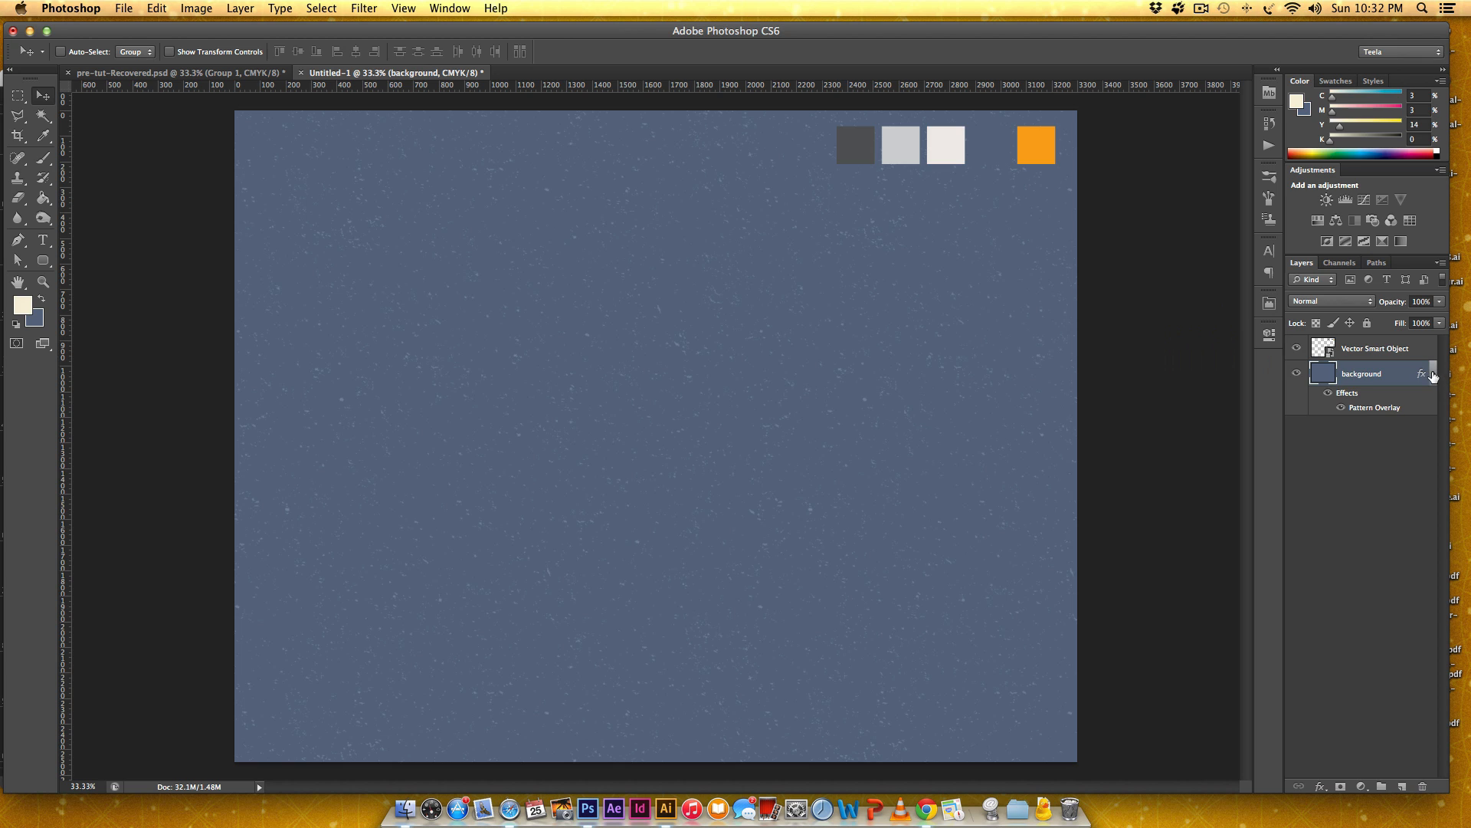
pyautogui.click(1433, 374)
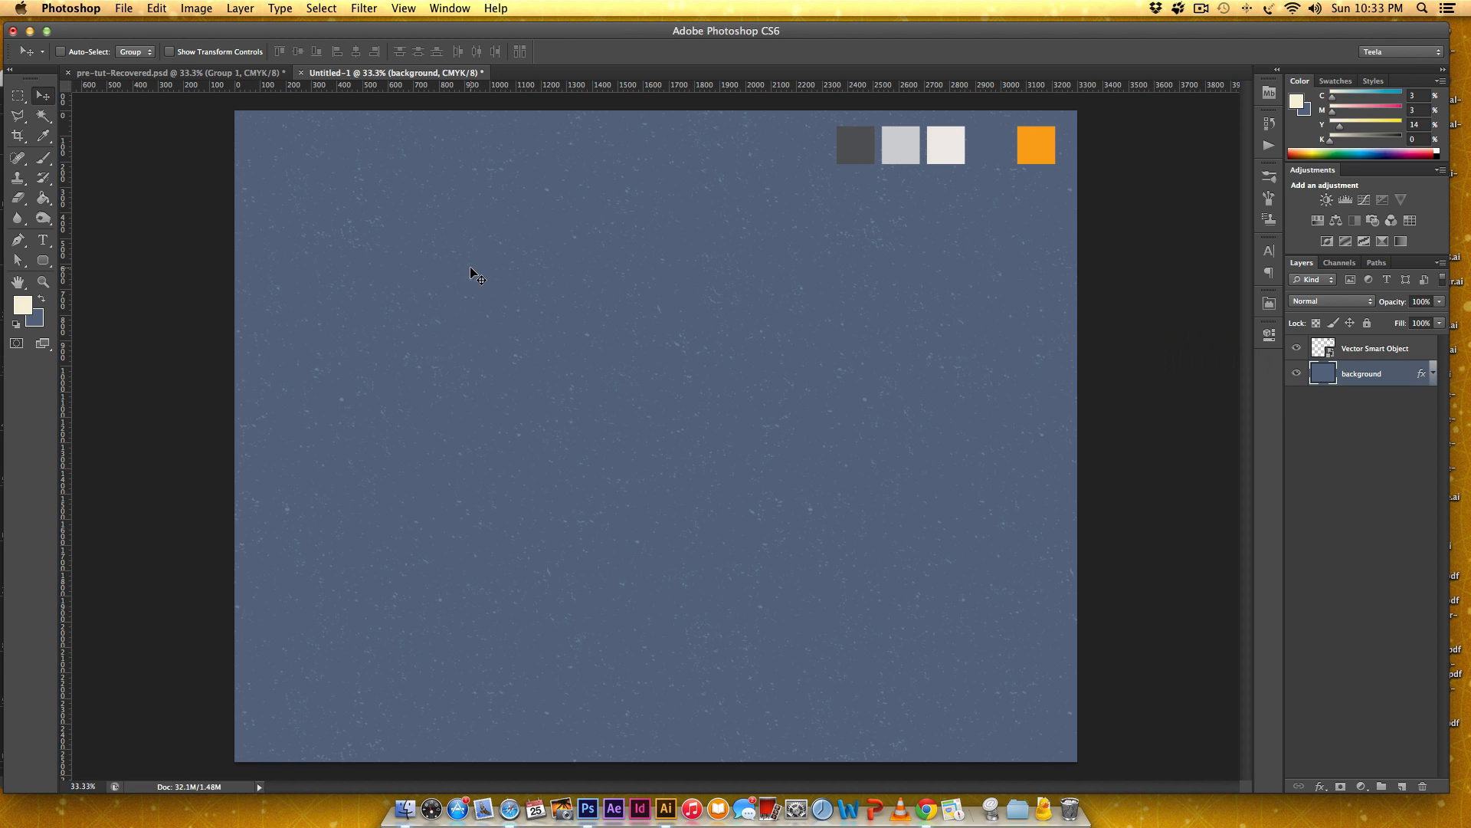
# Add the text "80'S RETRO" as a new text layer and move it across the upper half of the canvas.
pyautogui.press('t')
pyautogui.click(412, 300)
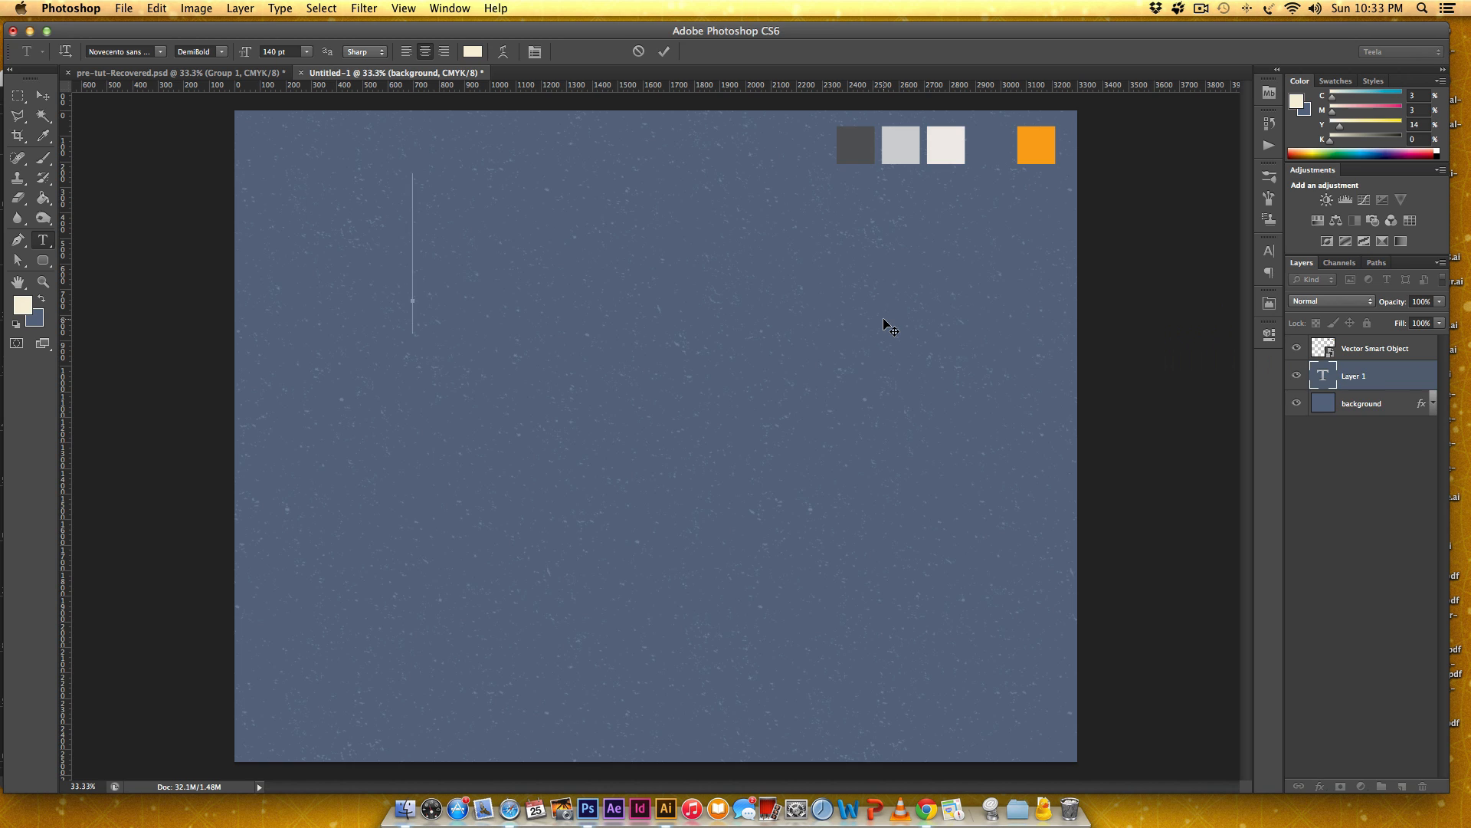
pyautogui.write('80S')
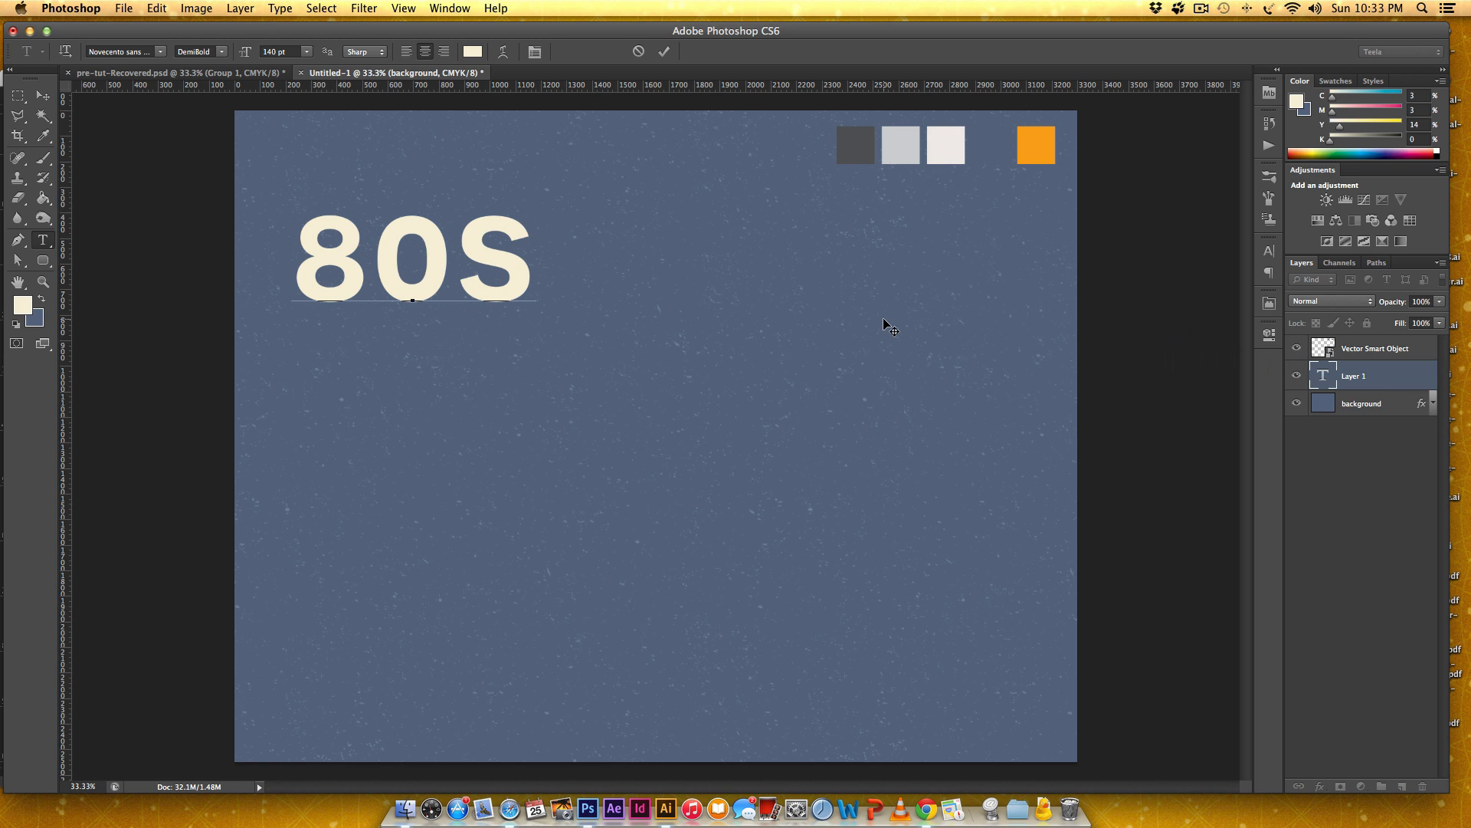
pyautogui.press('BackSpace')
pyautogui.write("'S R")
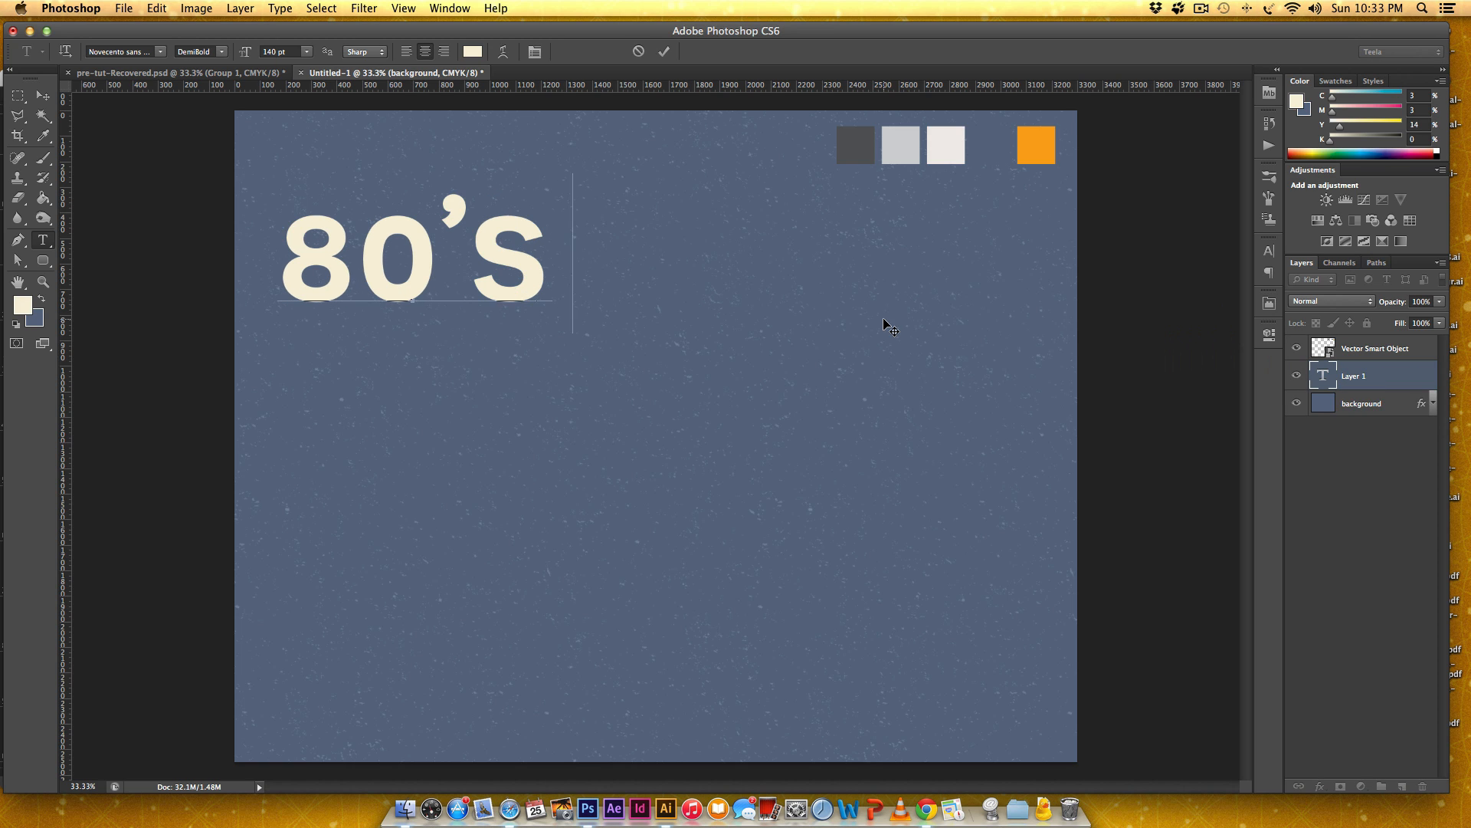
pyautogui.write('ETRO')
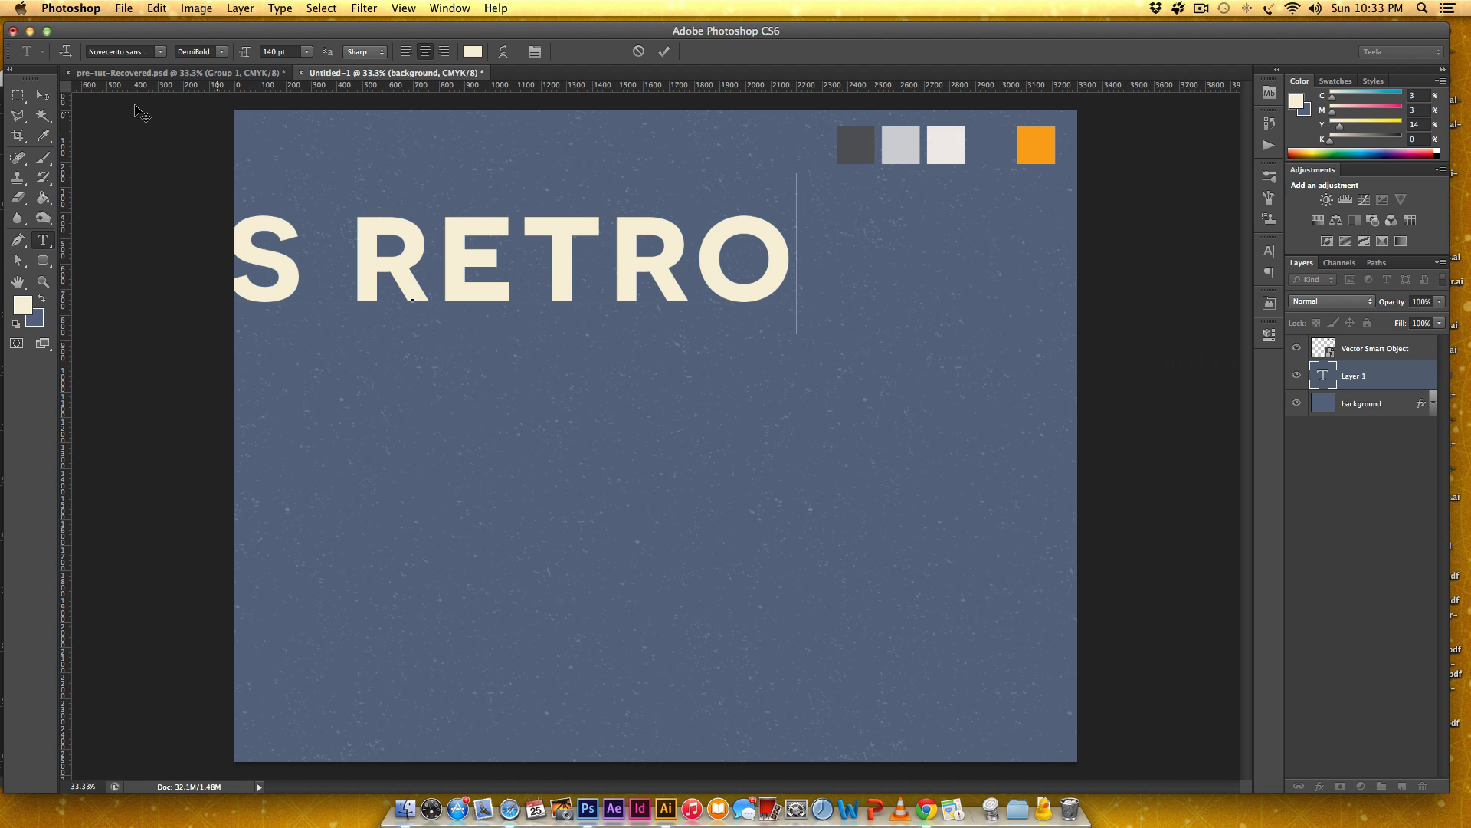
pyautogui.click(43, 95)
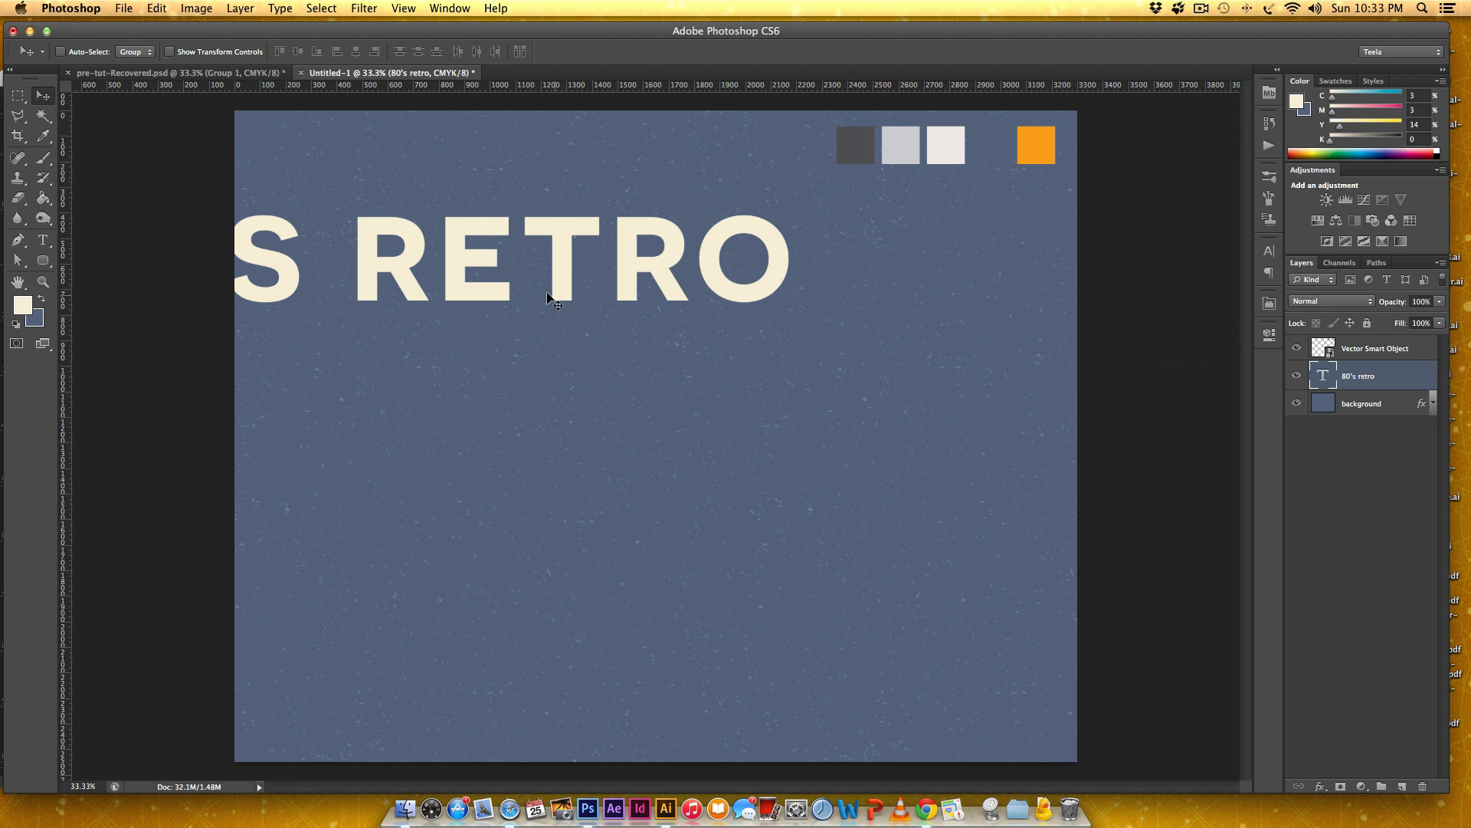
pyautogui.moveTo(571, 295); pyautogui.dragTo(777, 347)
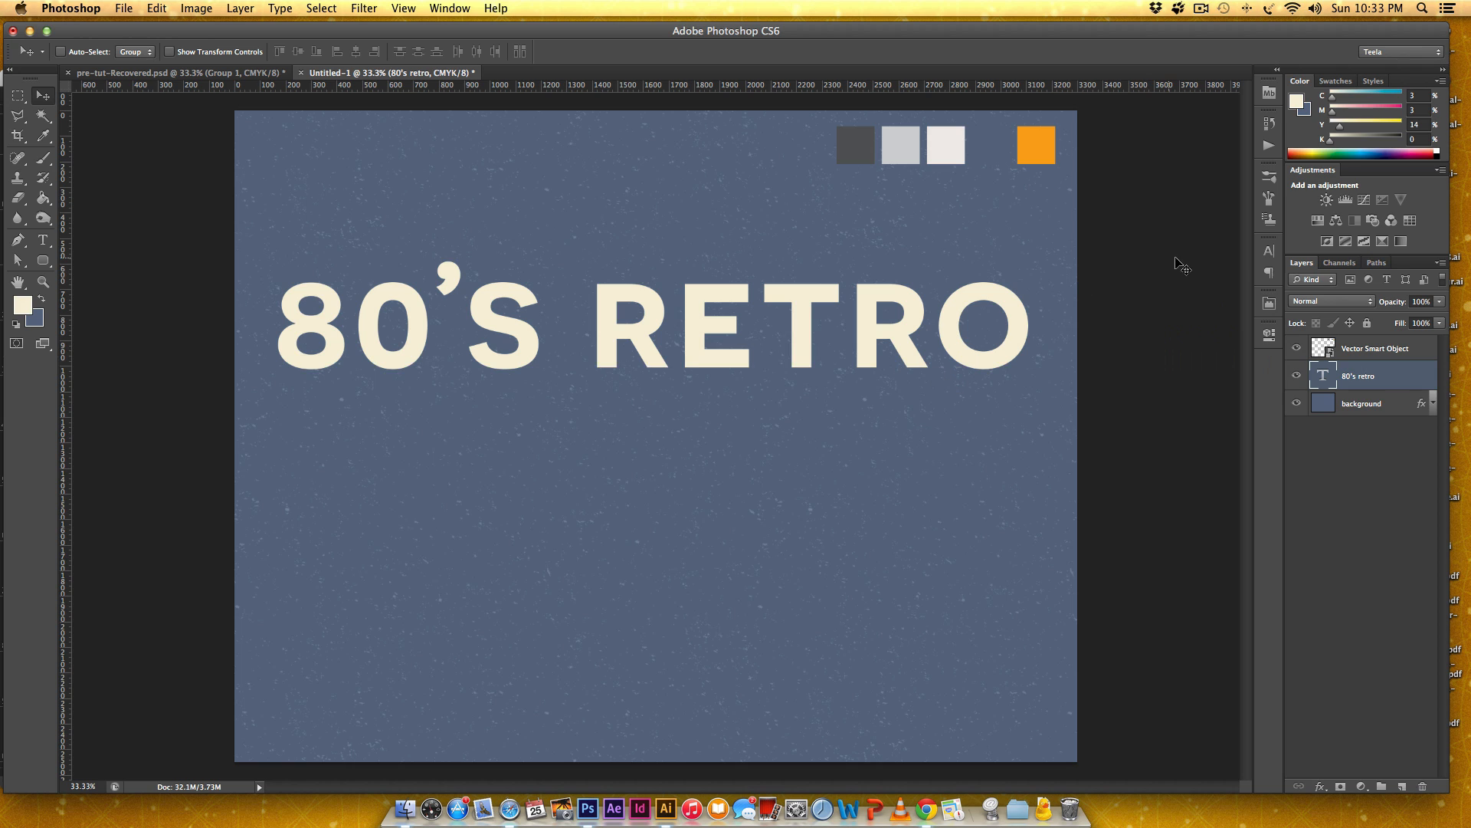
# Show the text's character settings and look at the finished design in pre-tut-Recovered.psd for reference.
pyautogui.click(1268, 251)
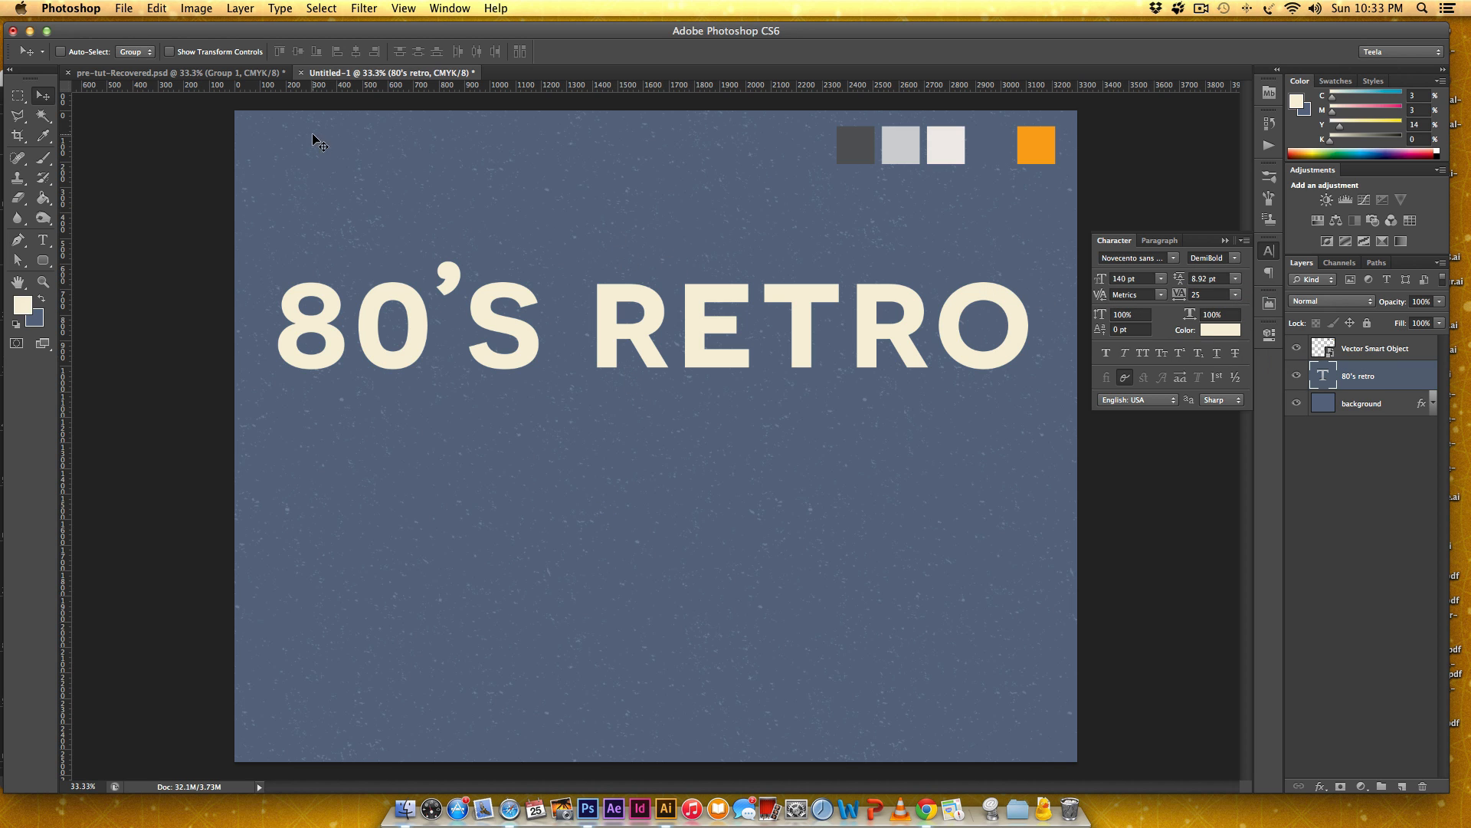
pyautogui.click(178, 73)
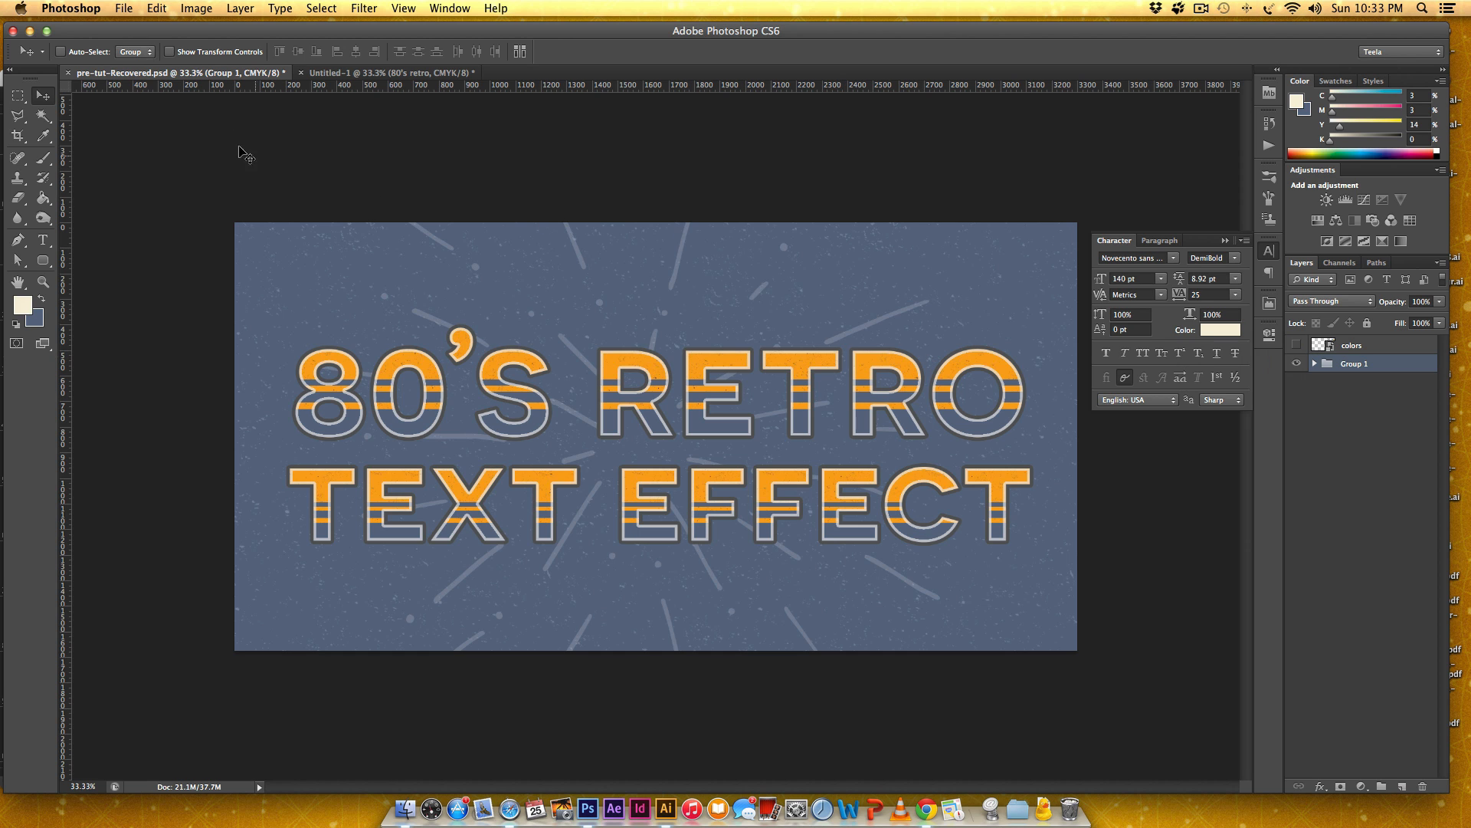
pyautogui.click(395, 73)
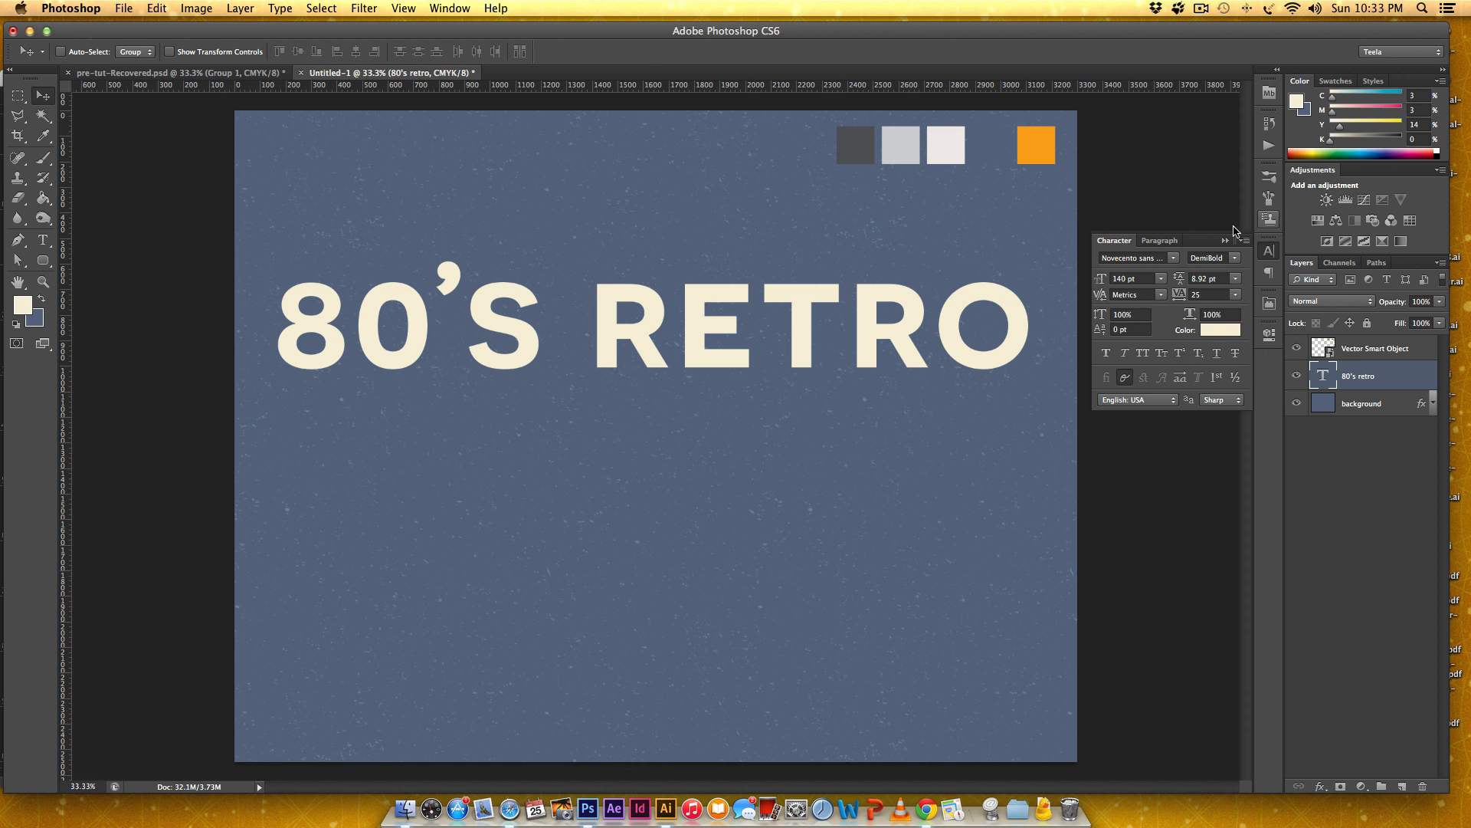
pyautogui.click(453, 8)
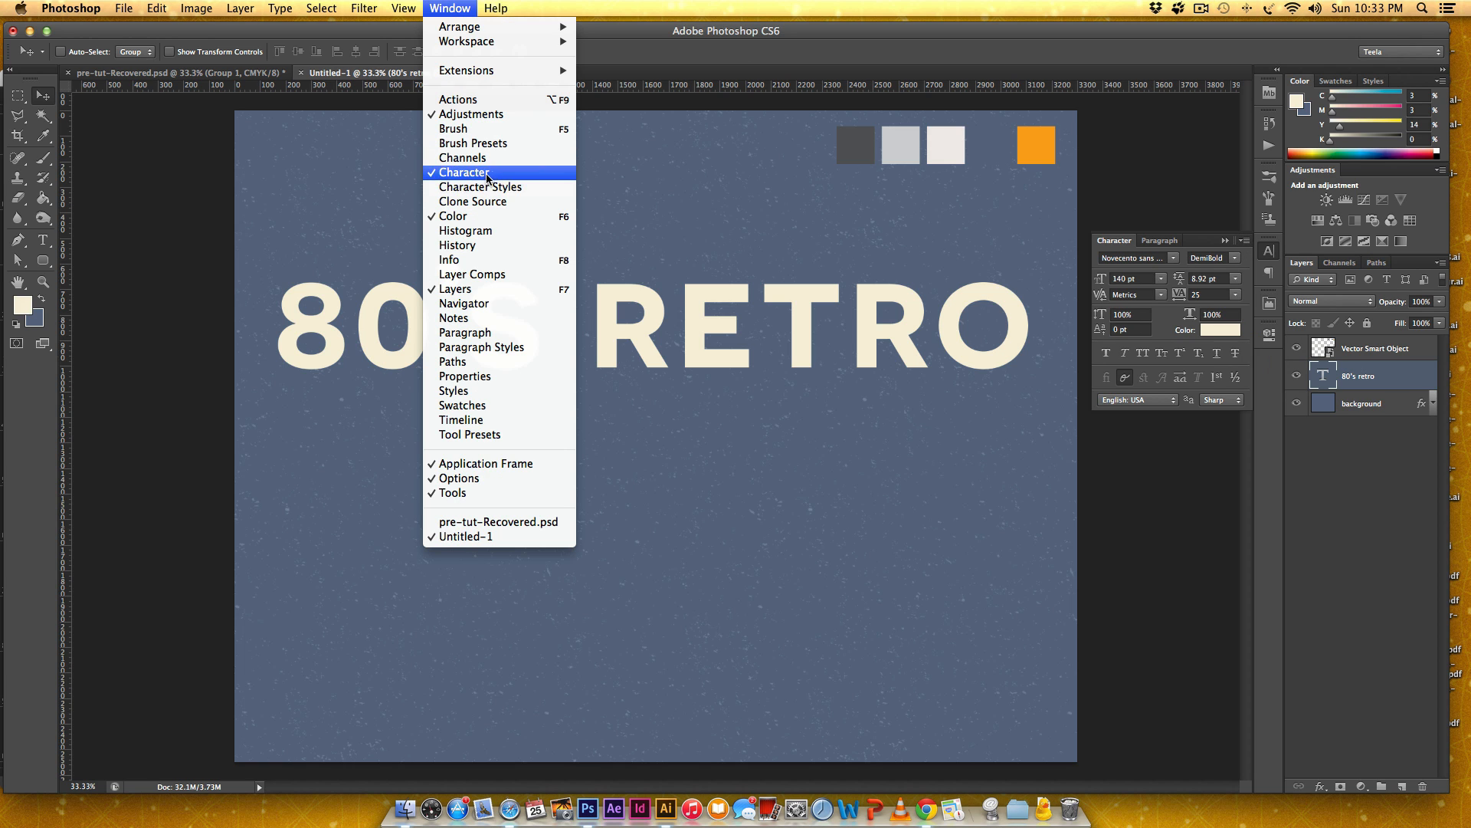
pyautogui.click(948, 280)
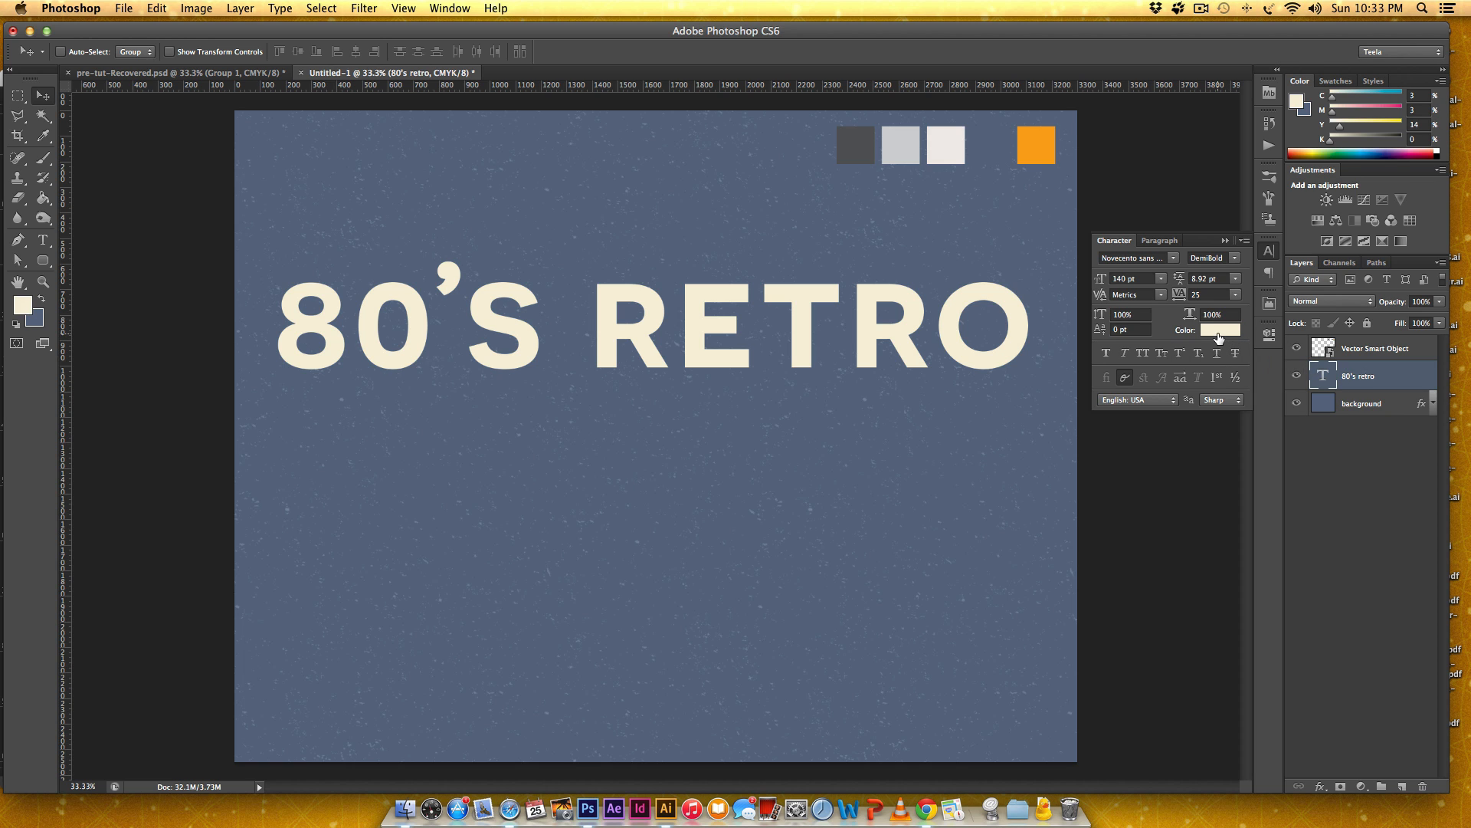
# Change the color of the "80'S RETRO" text to the orange sampled from the swatches, #faa61a.
pyautogui.click(1219, 331)
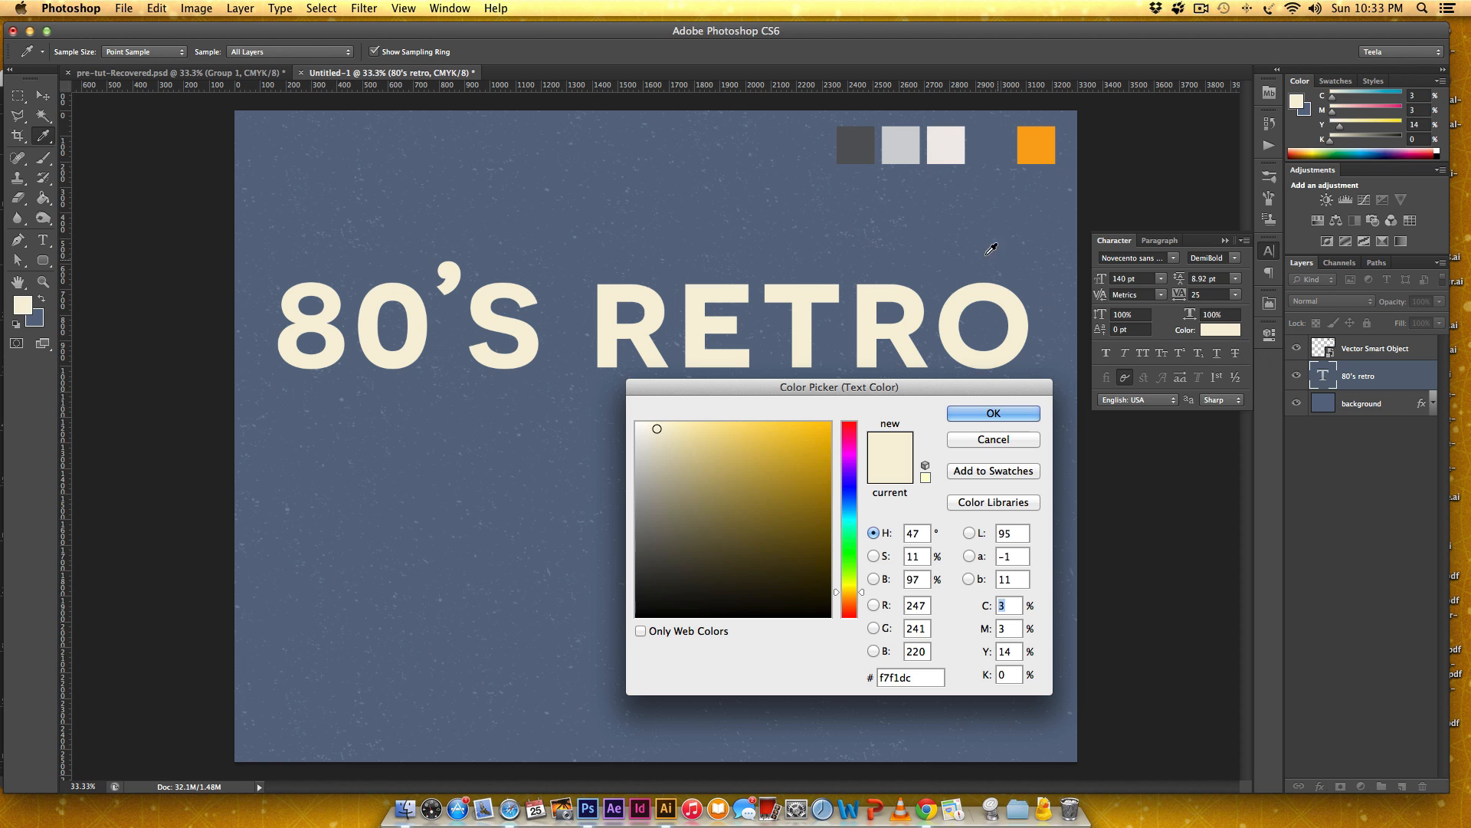
pyautogui.click(1032, 147)
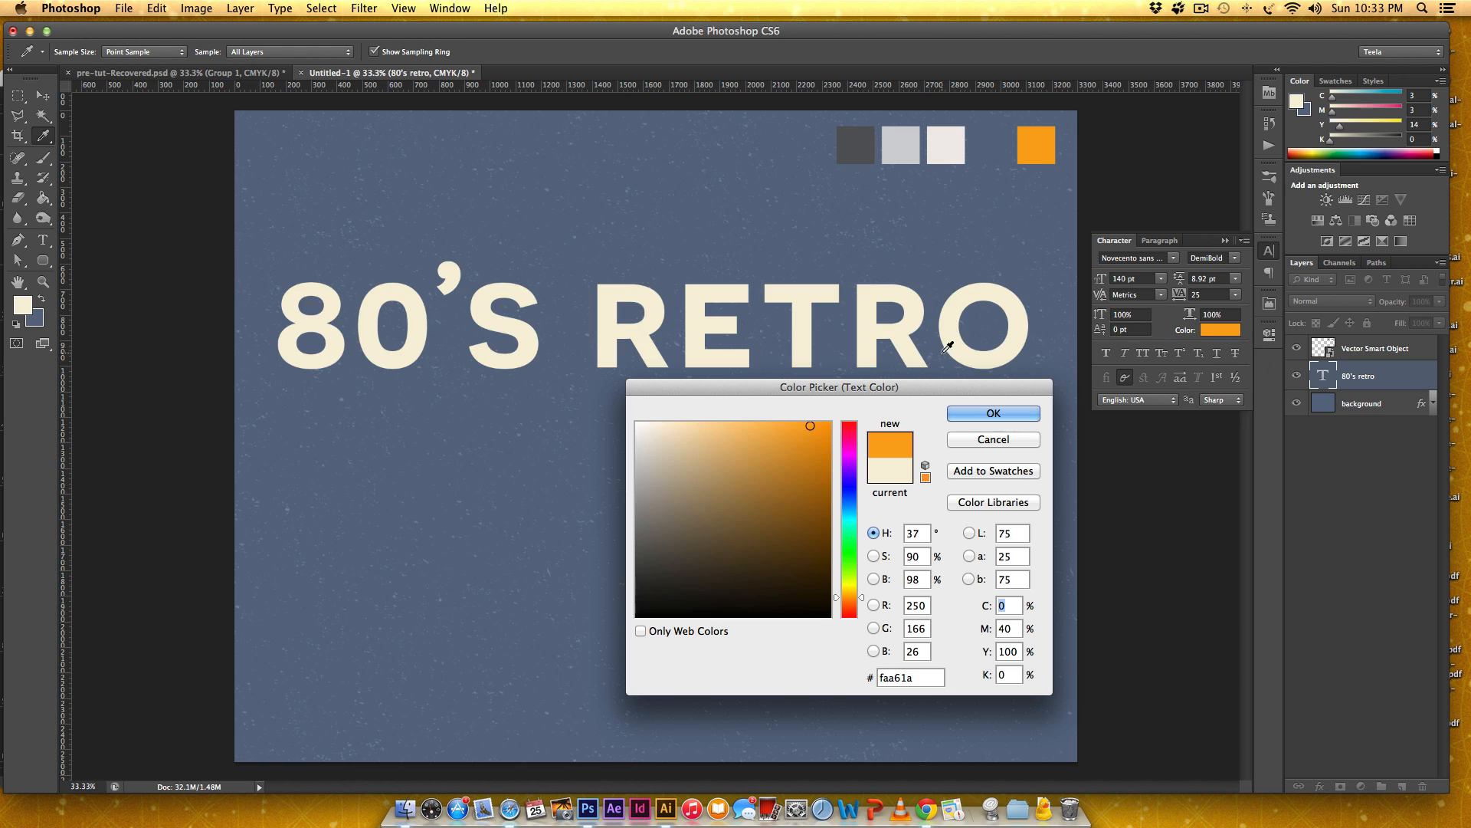
pyautogui.click(996, 415)
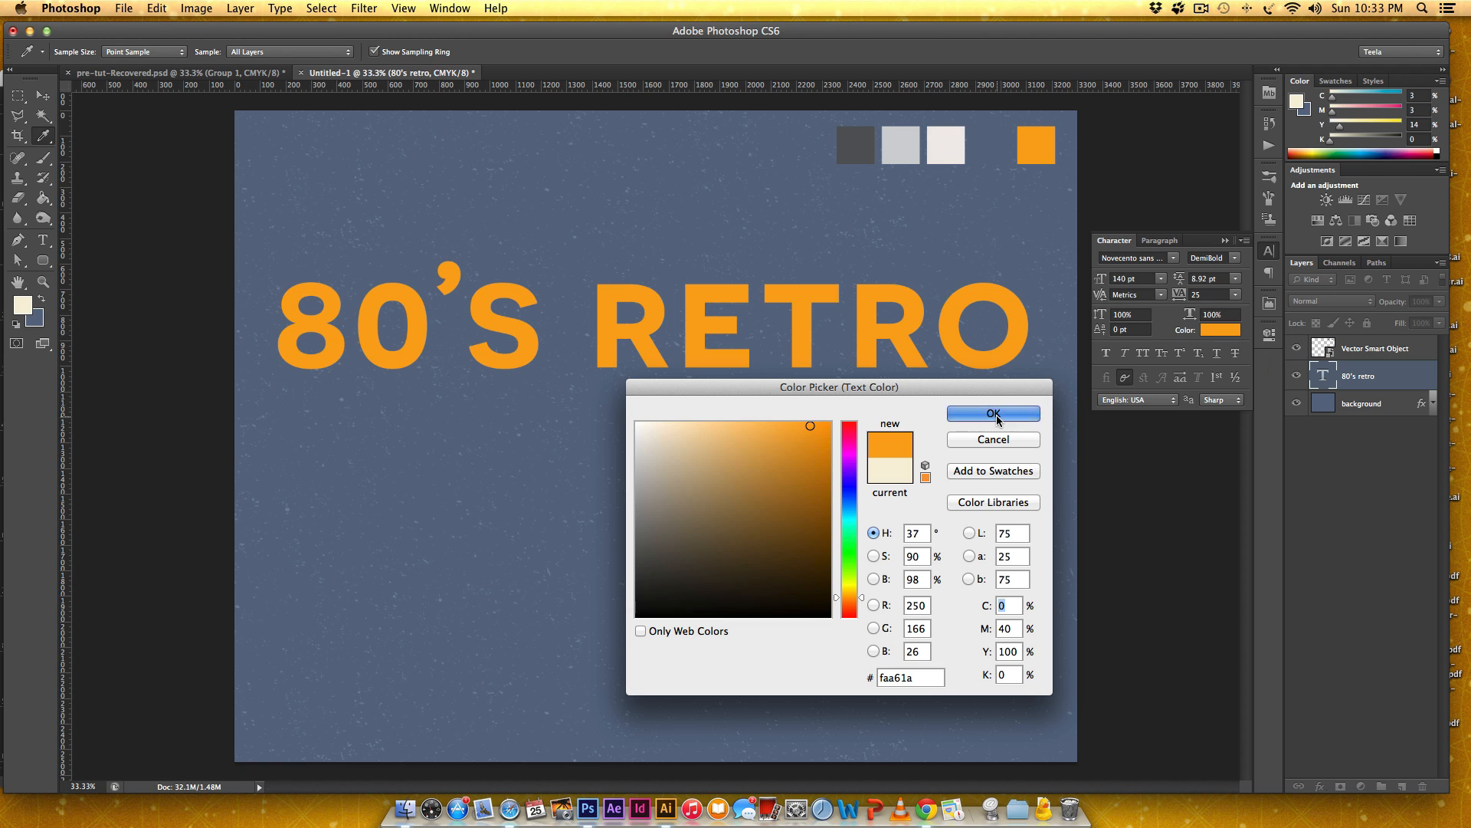
pyautogui.press('v')
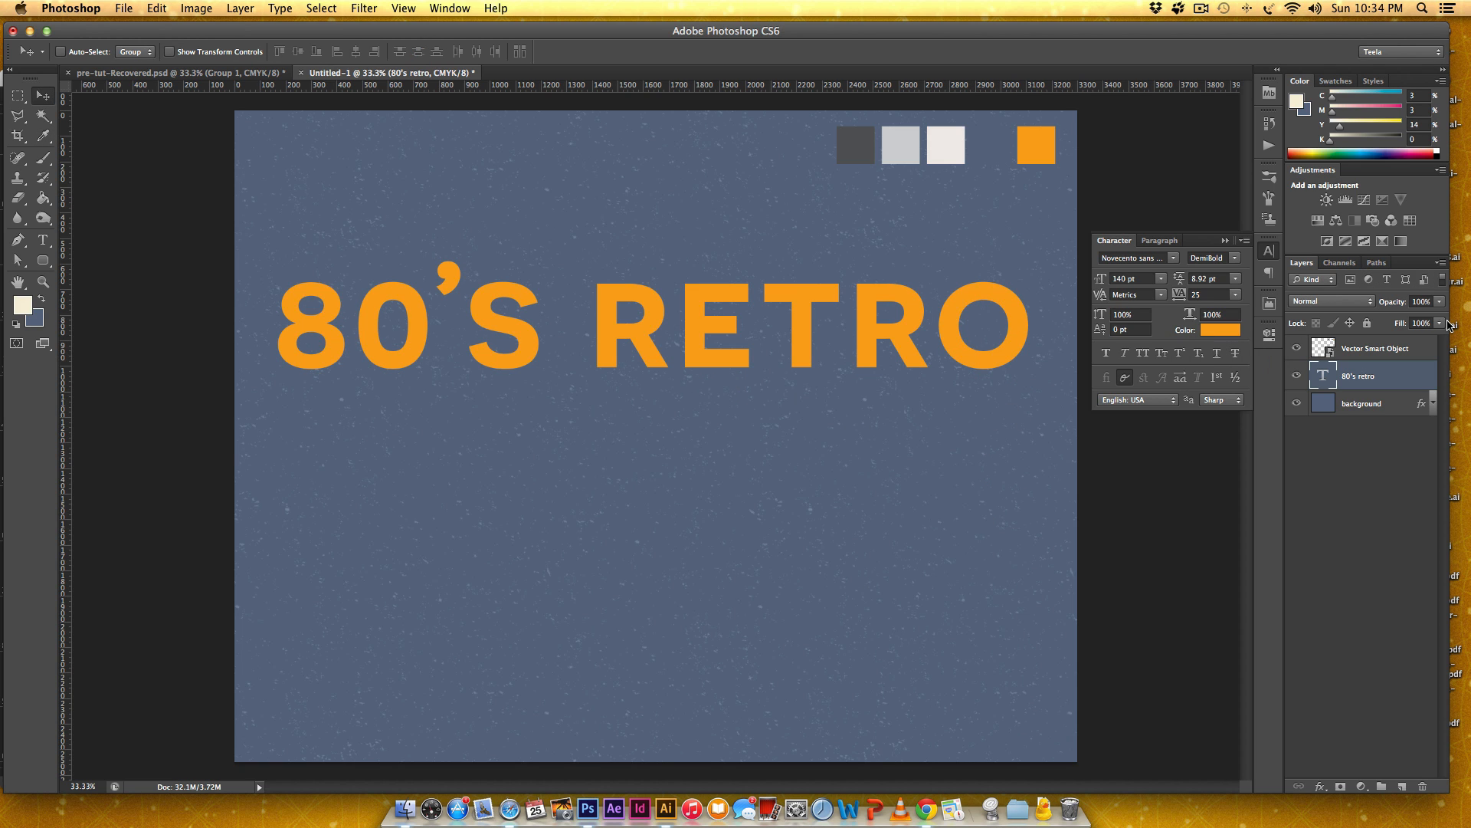
# Add a 14 px Stroke layer style to the "80'S RETRO" text, colored with the dark gray swatch, #58595b.
pyautogui.doubleClick(1412, 377)
pyautogui.moveTo(757, 255); pyautogui.dragTo(780, 404)
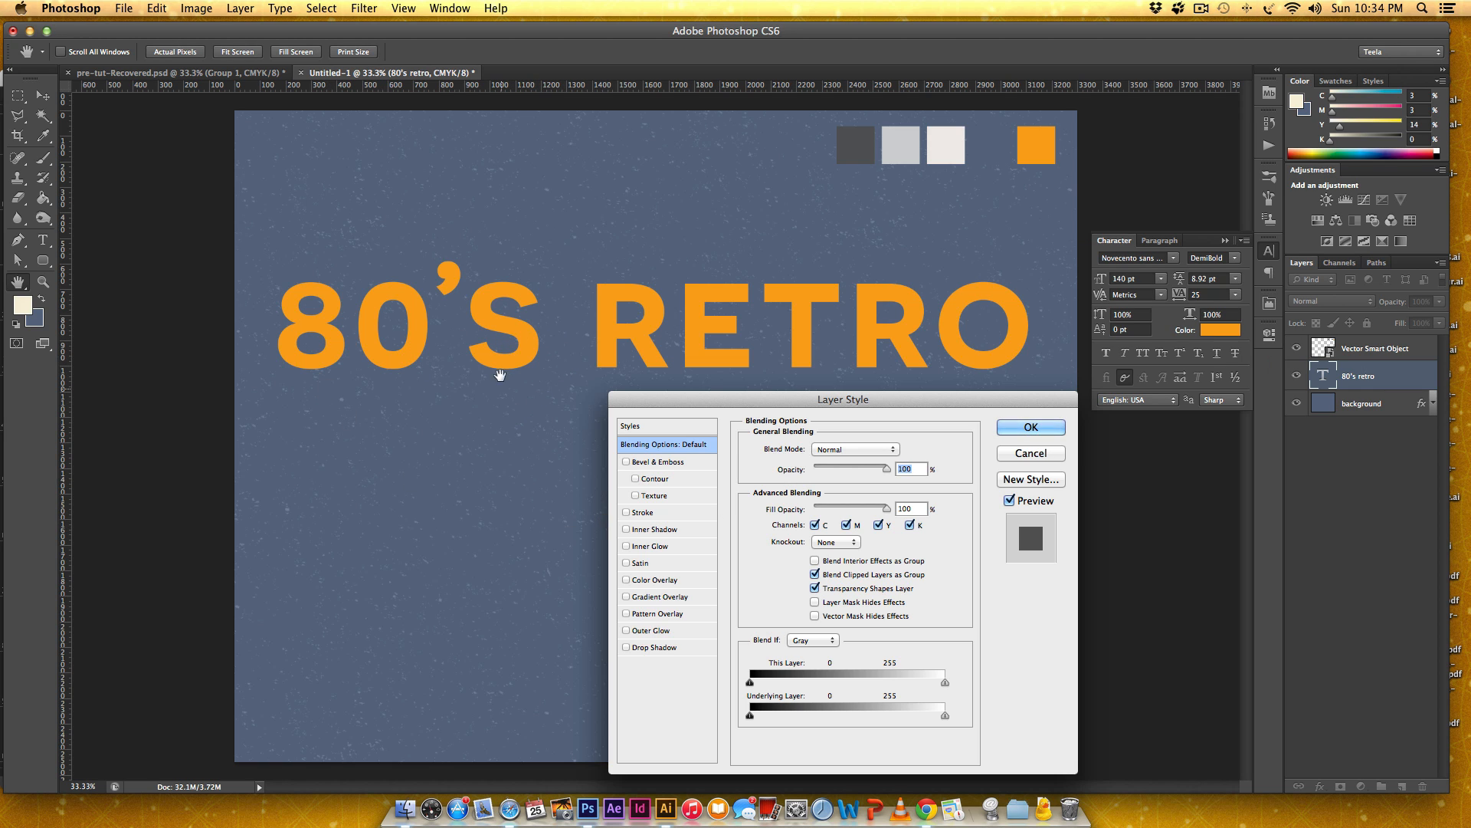
pyautogui.click(626, 512)
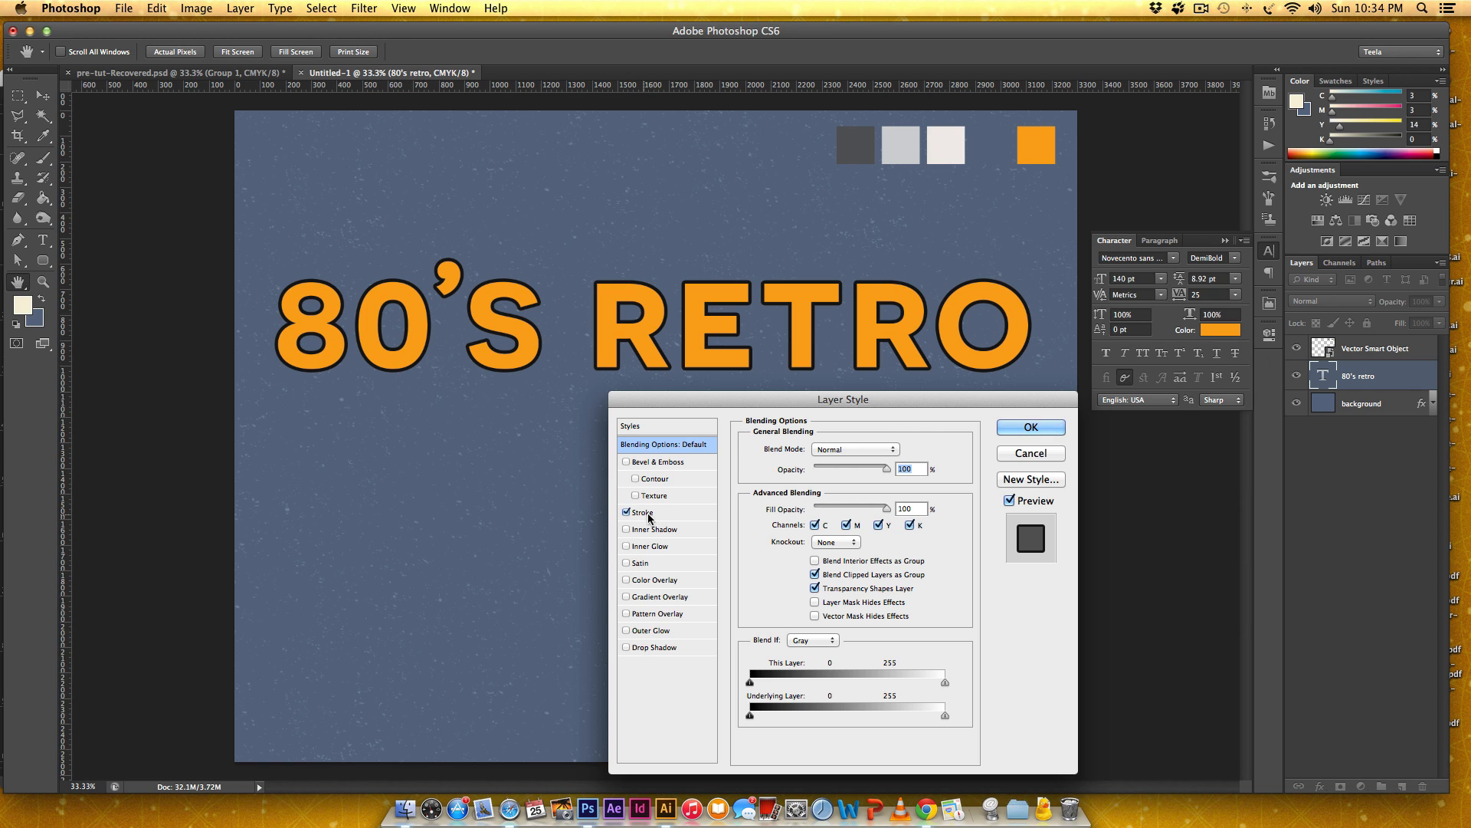
pyautogui.click(648, 514)
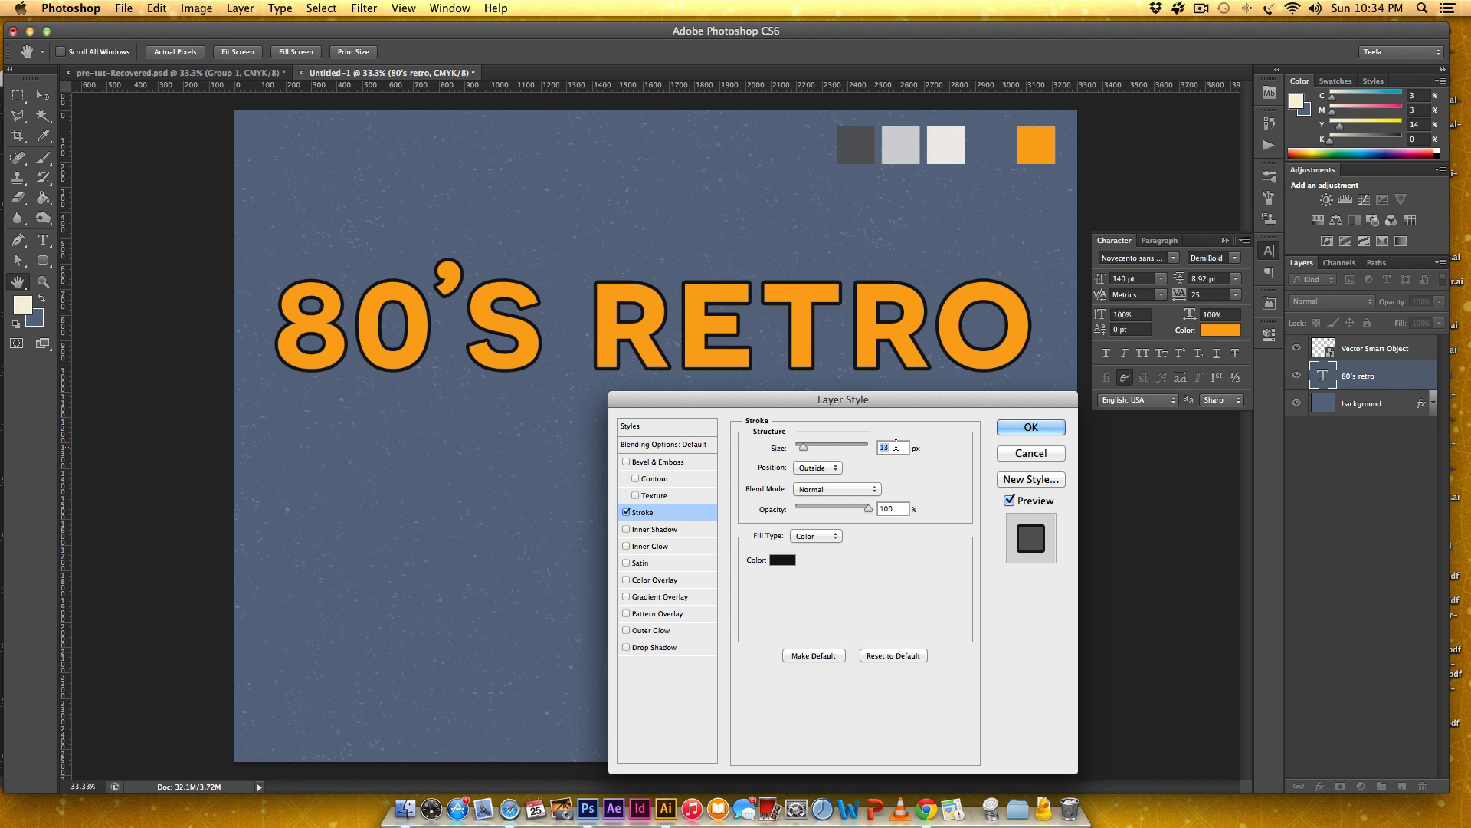
pyautogui.press('Up')
pyautogui.click(783, 561)
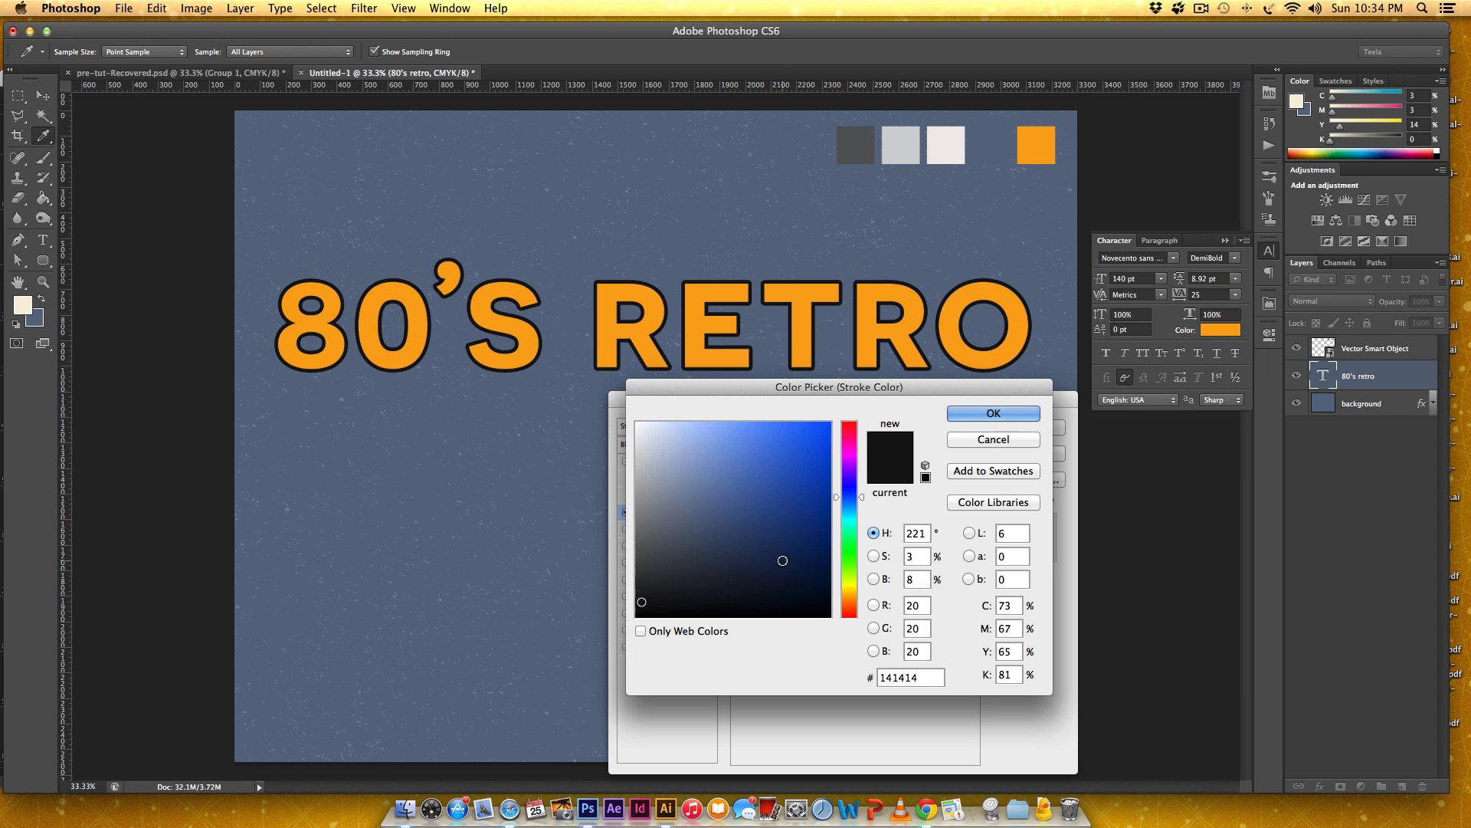
pyautogui.click(857, 138)
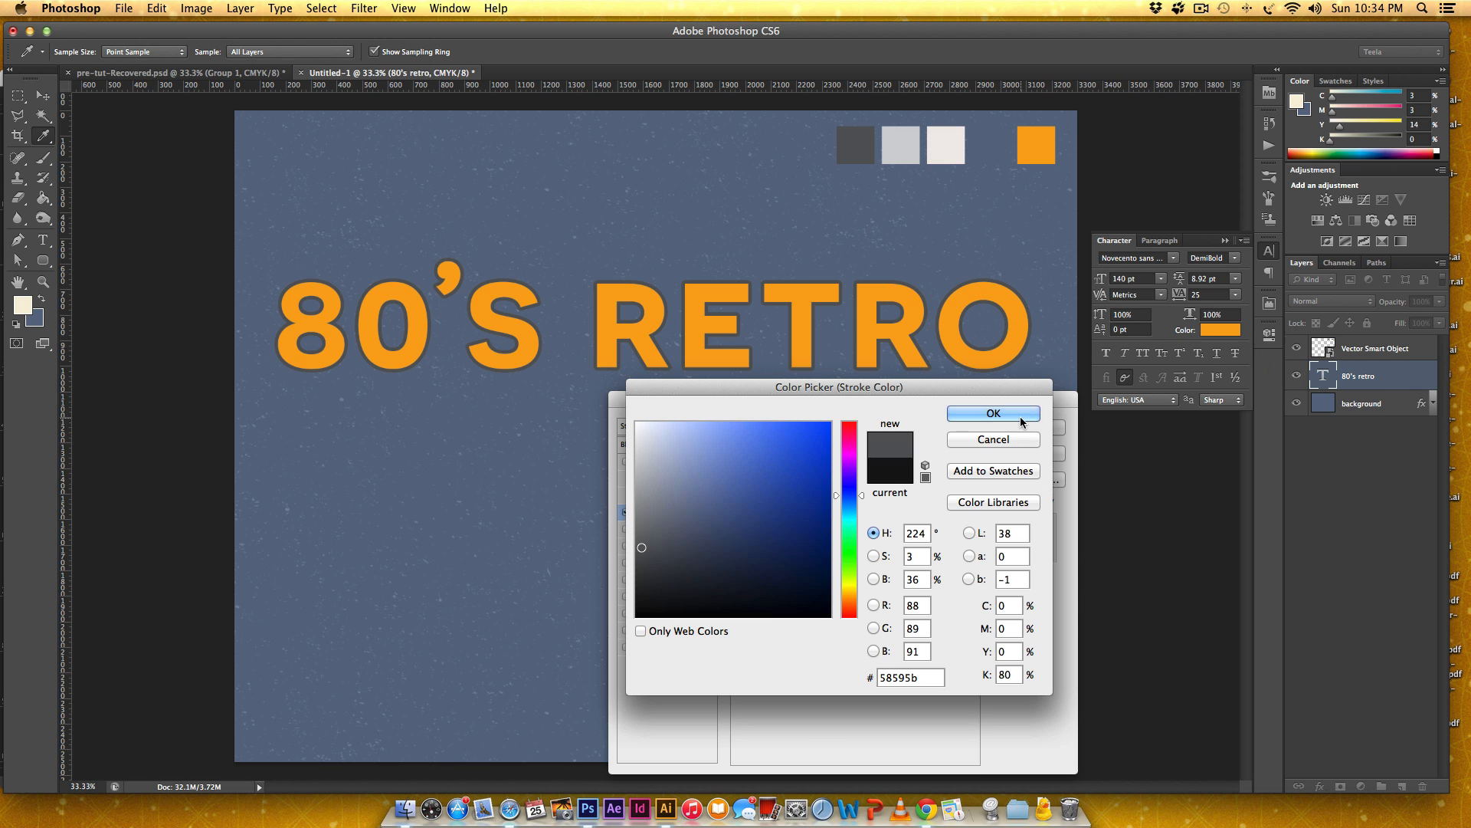
pyautogui.click(993, 413)
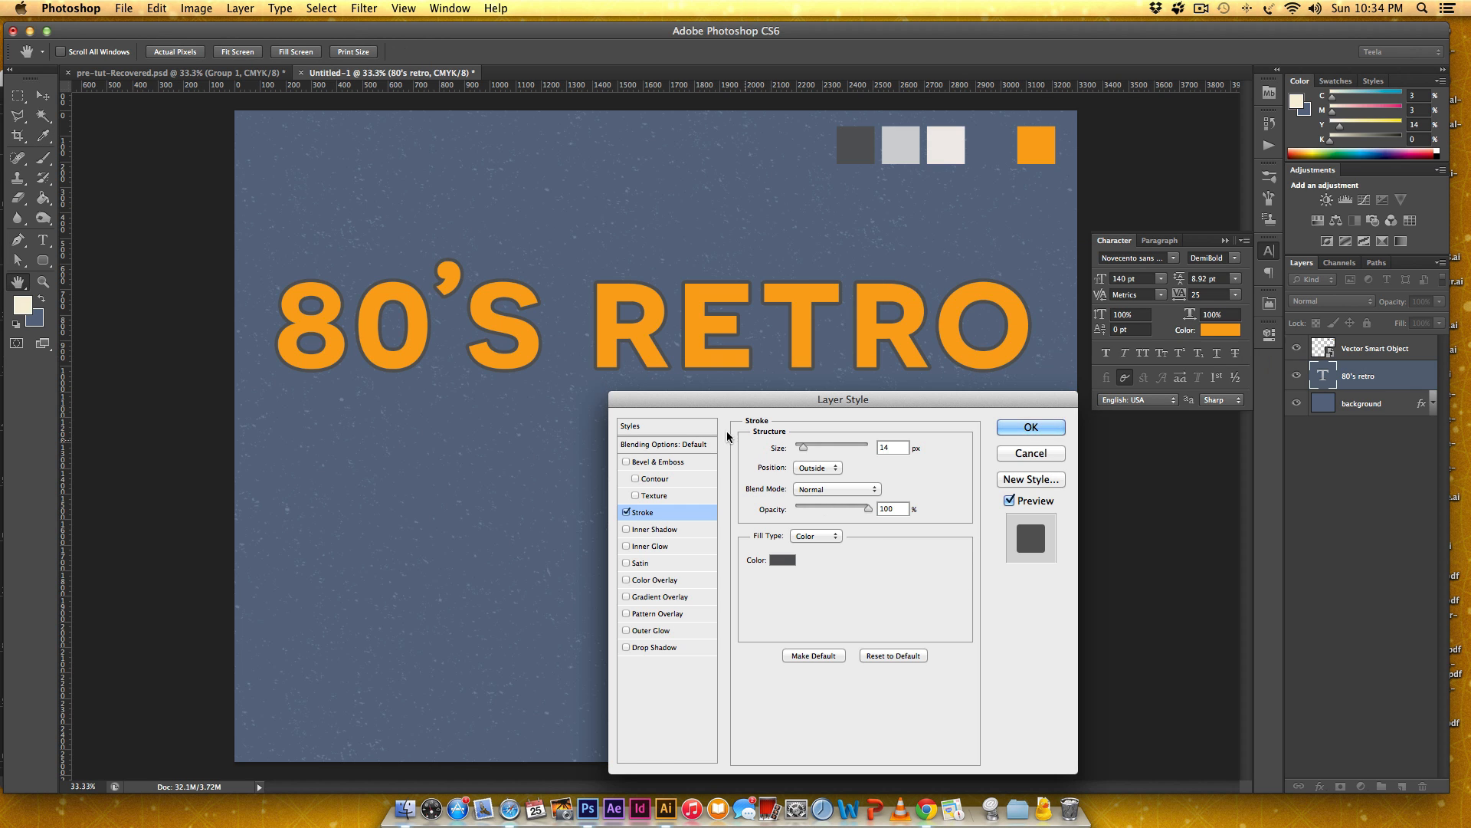
# Add a Gradient Overlay to the "80'S RETRO" text using the Transparent Stripes gradient preset.
pyautogui.moveTo(718, 400); pyautogui.dragTo(896, 360)
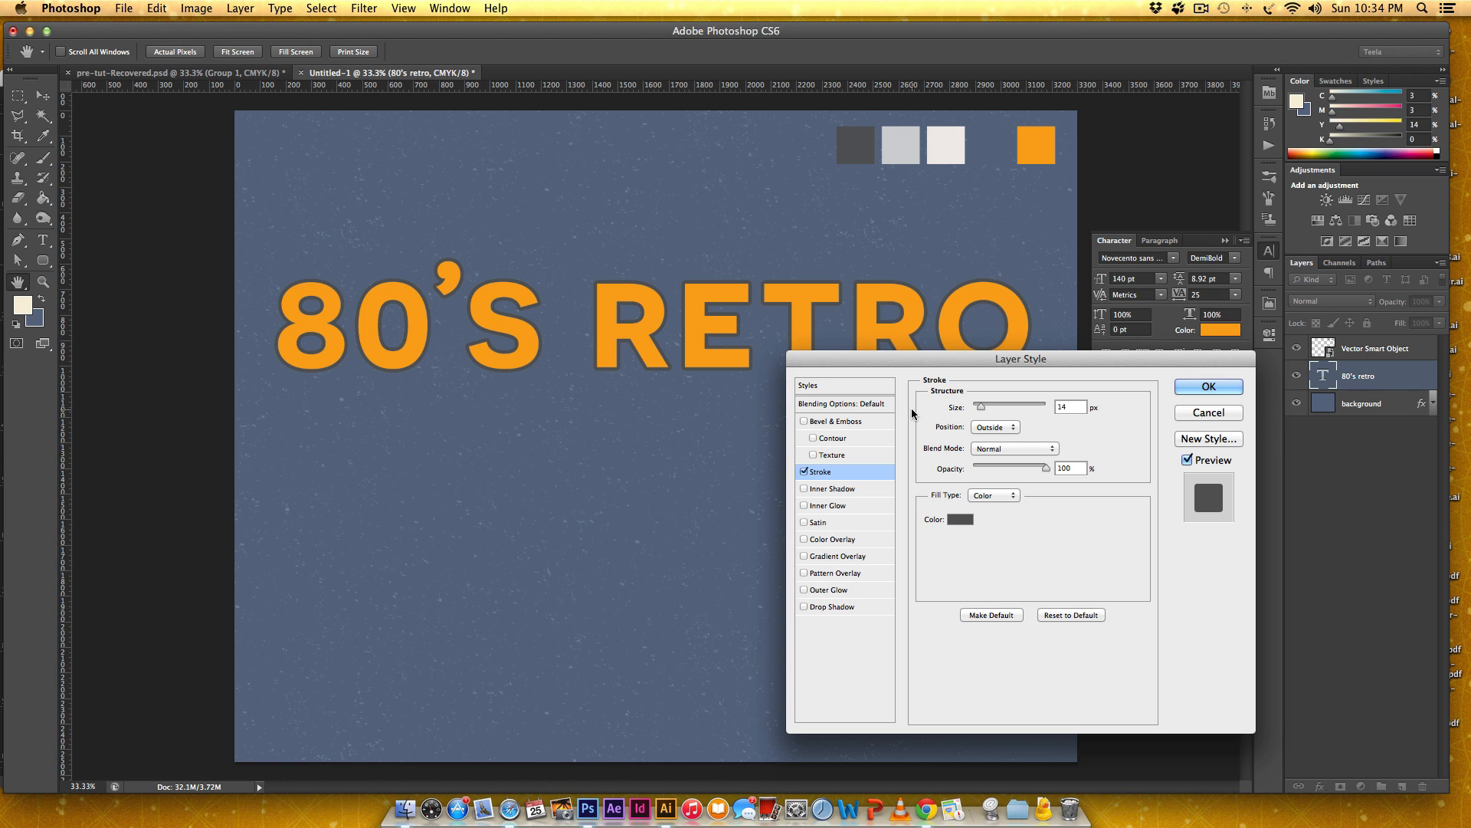
pyautogui.moveTo(930, 361); pyautogui.dragTo(881, 333)
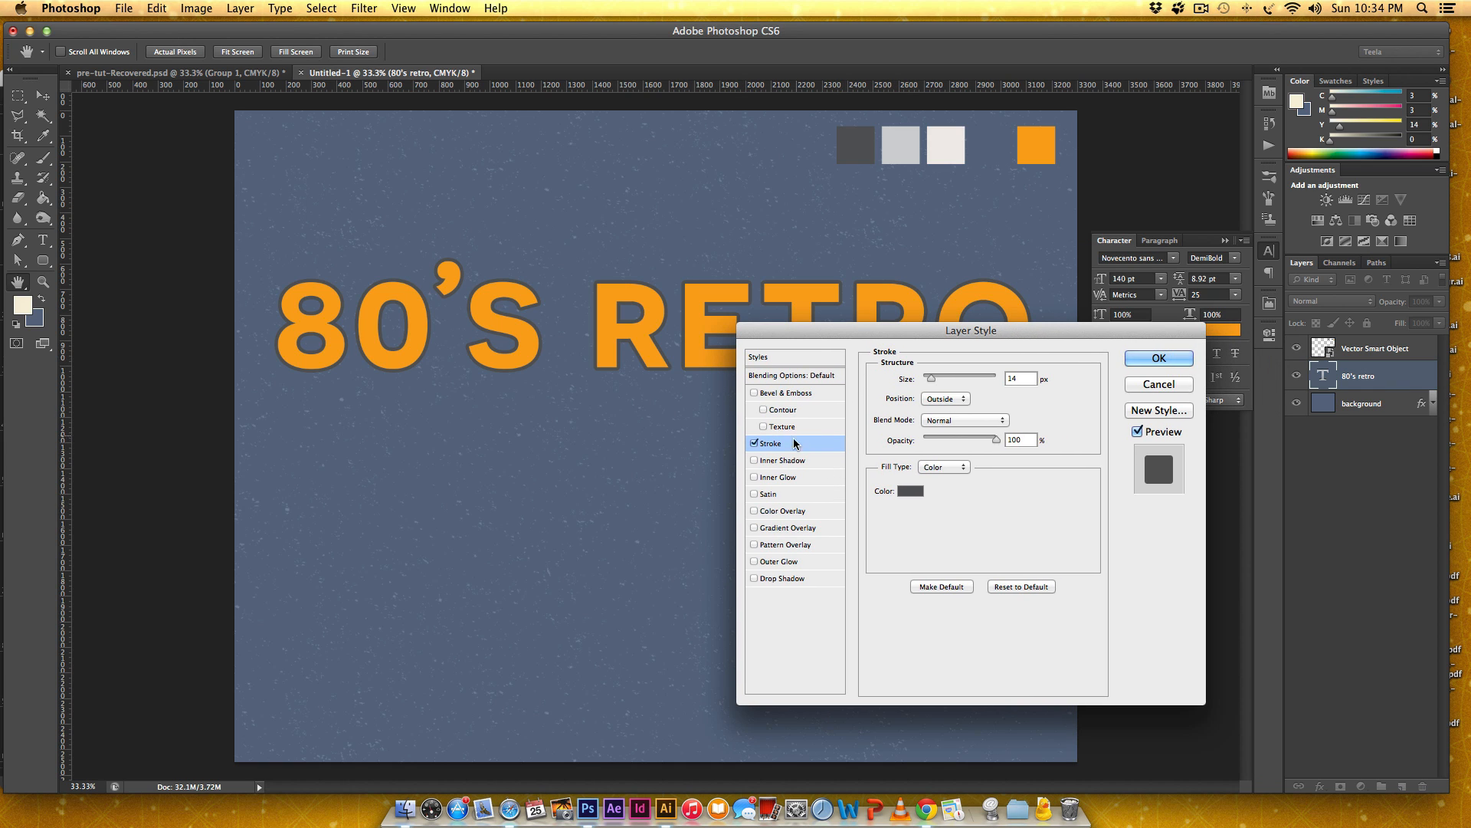
pyautogui.click(754, 528)
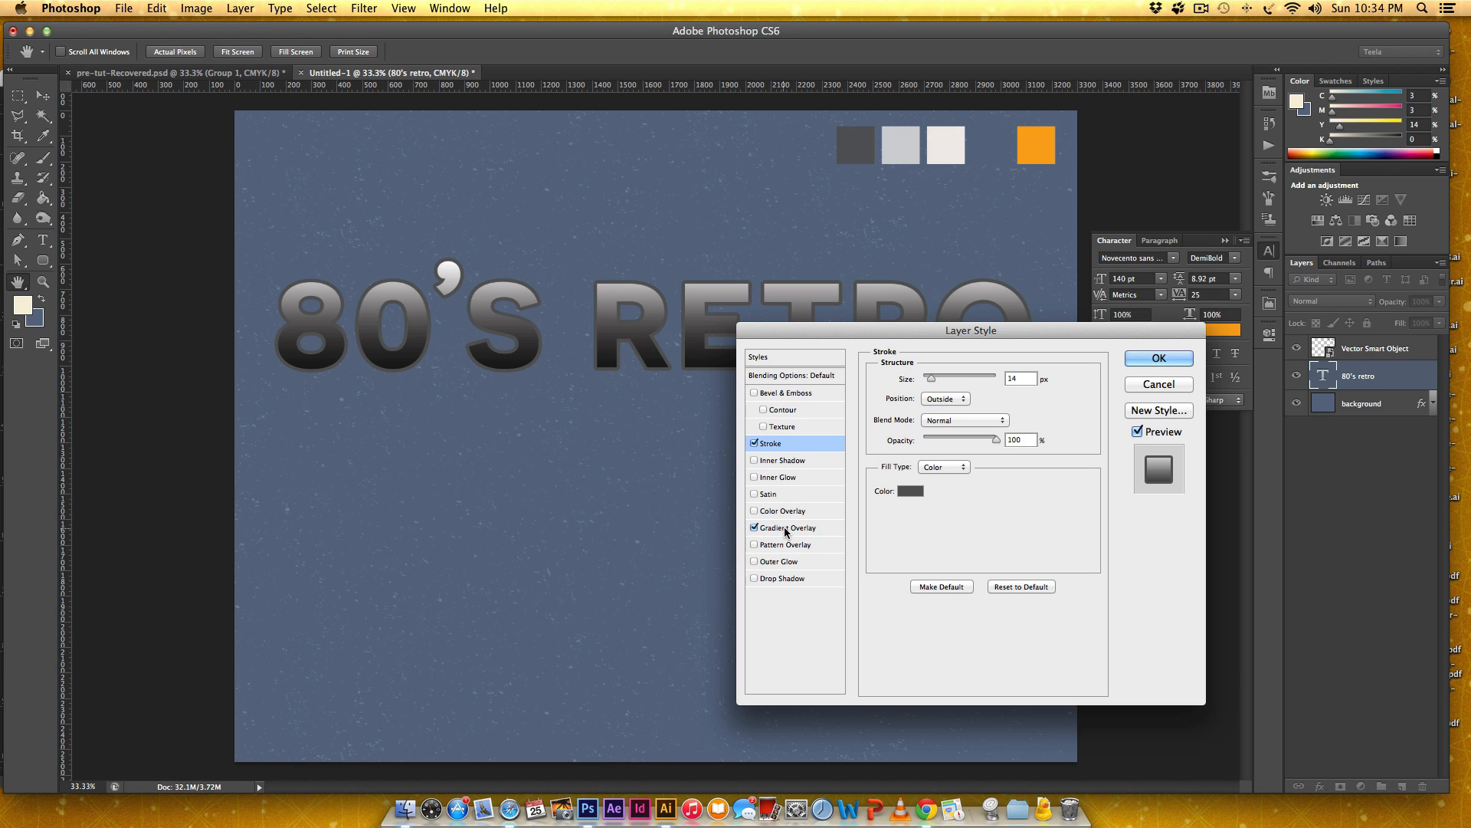
pyautogui.click(785, 527)
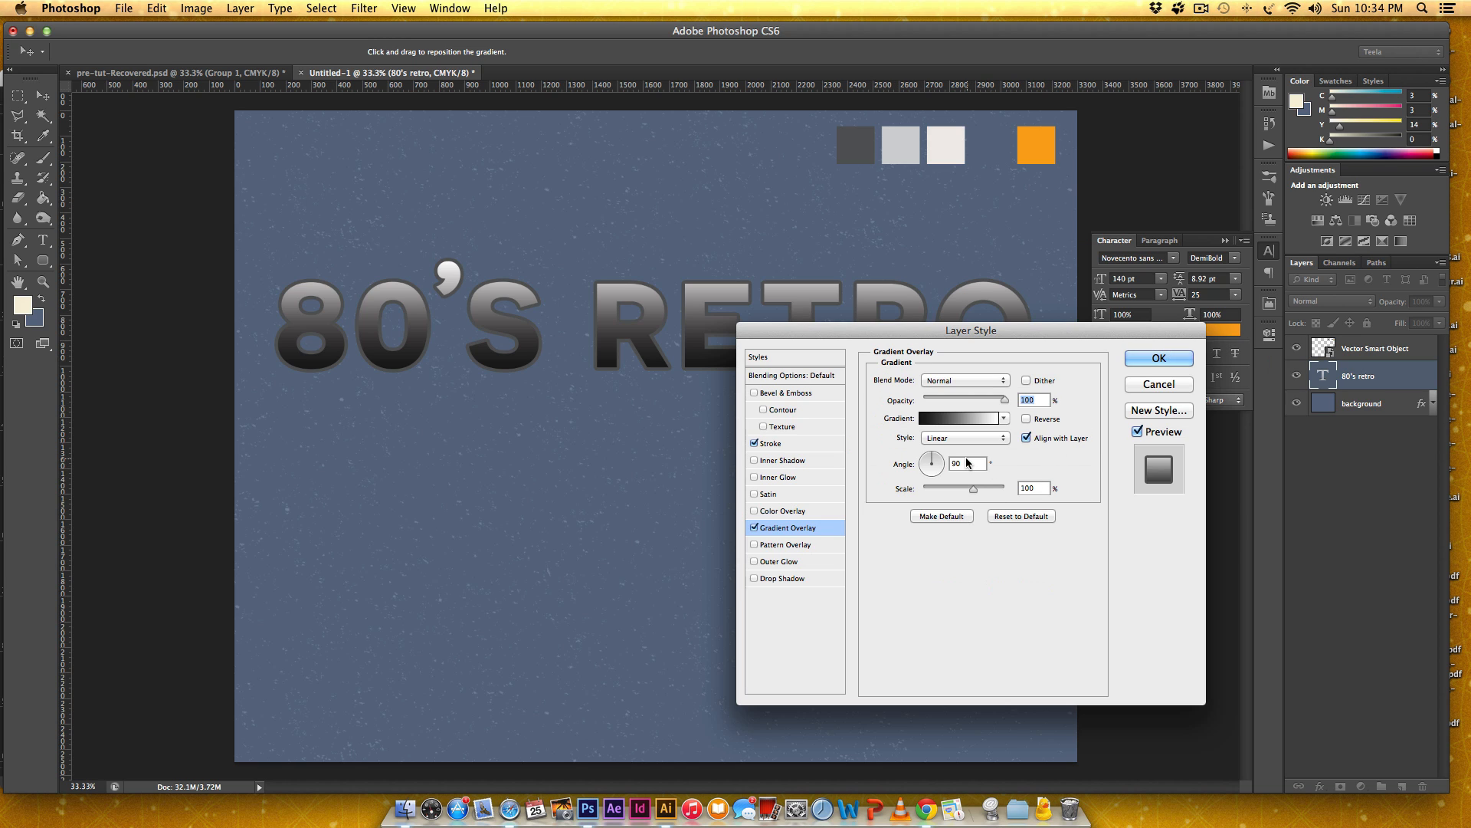
pyautogui.click(944, 418)
pyautogui.moveTo(1129, 285); pyautogui.dragTo(950, 247)
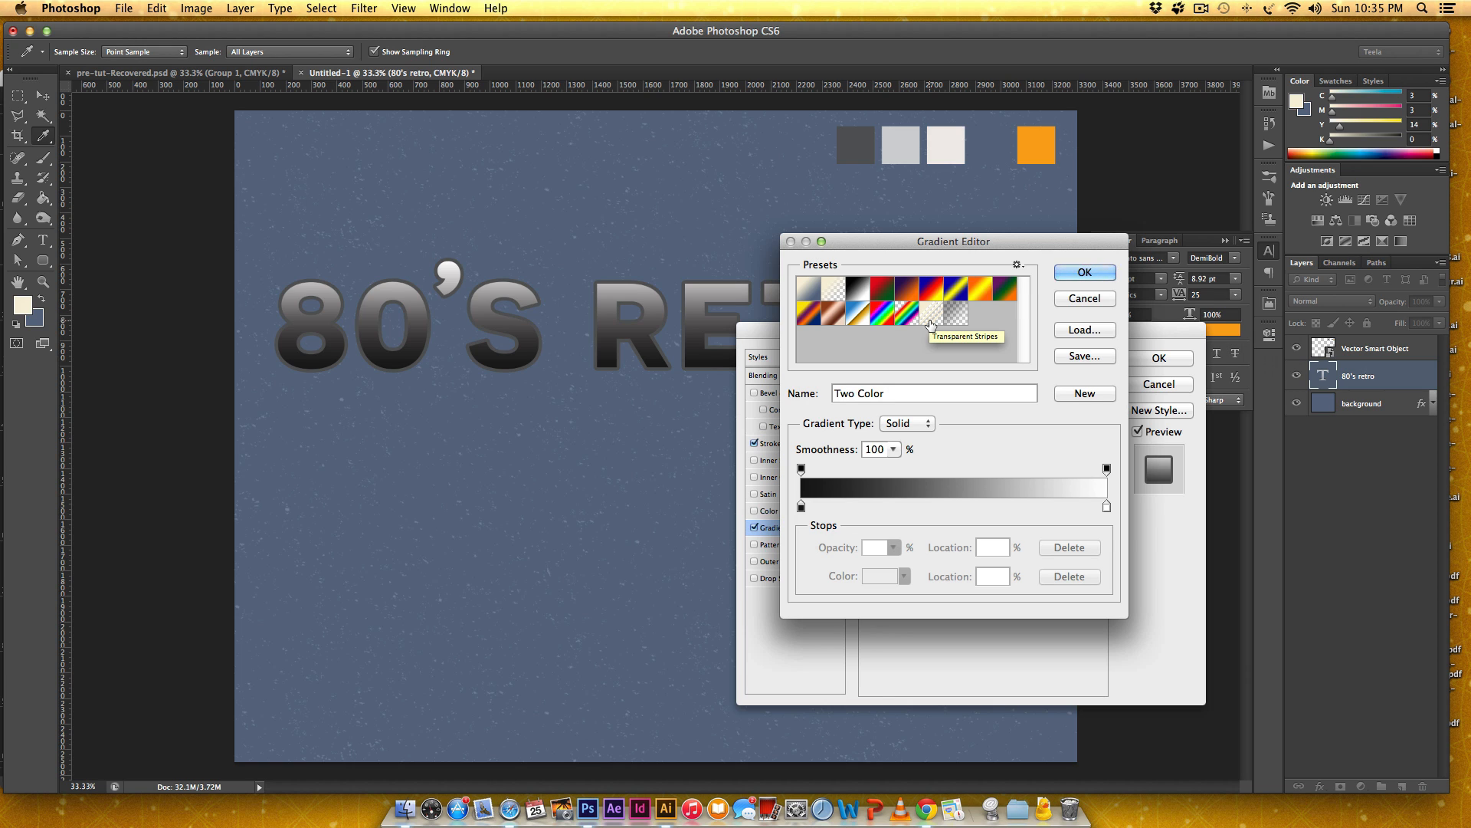
pyautogui.click(930, 324)
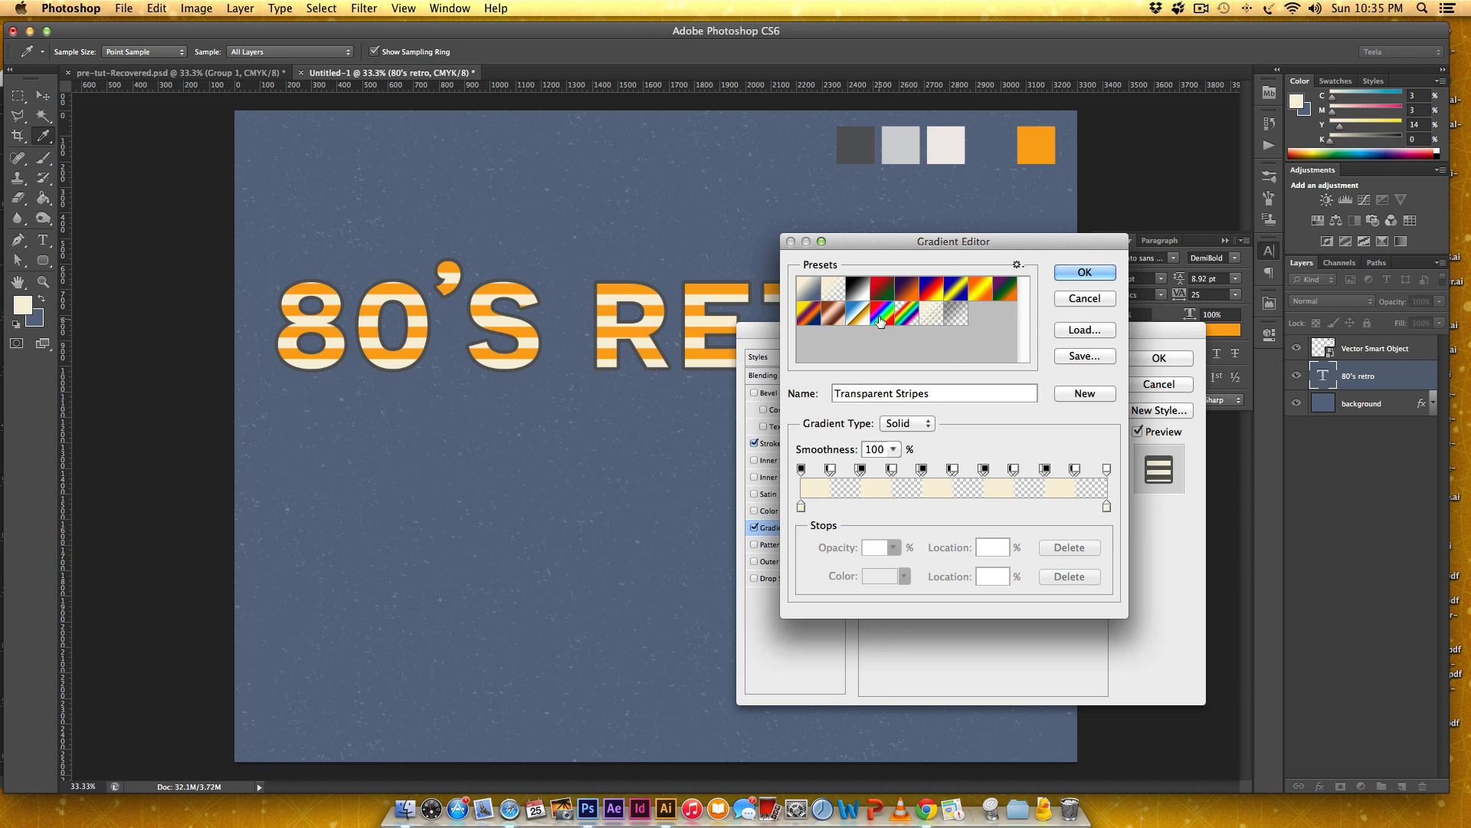
# Reset the gradient presets to the default gradients.
pyautogui.click(1017, 265)
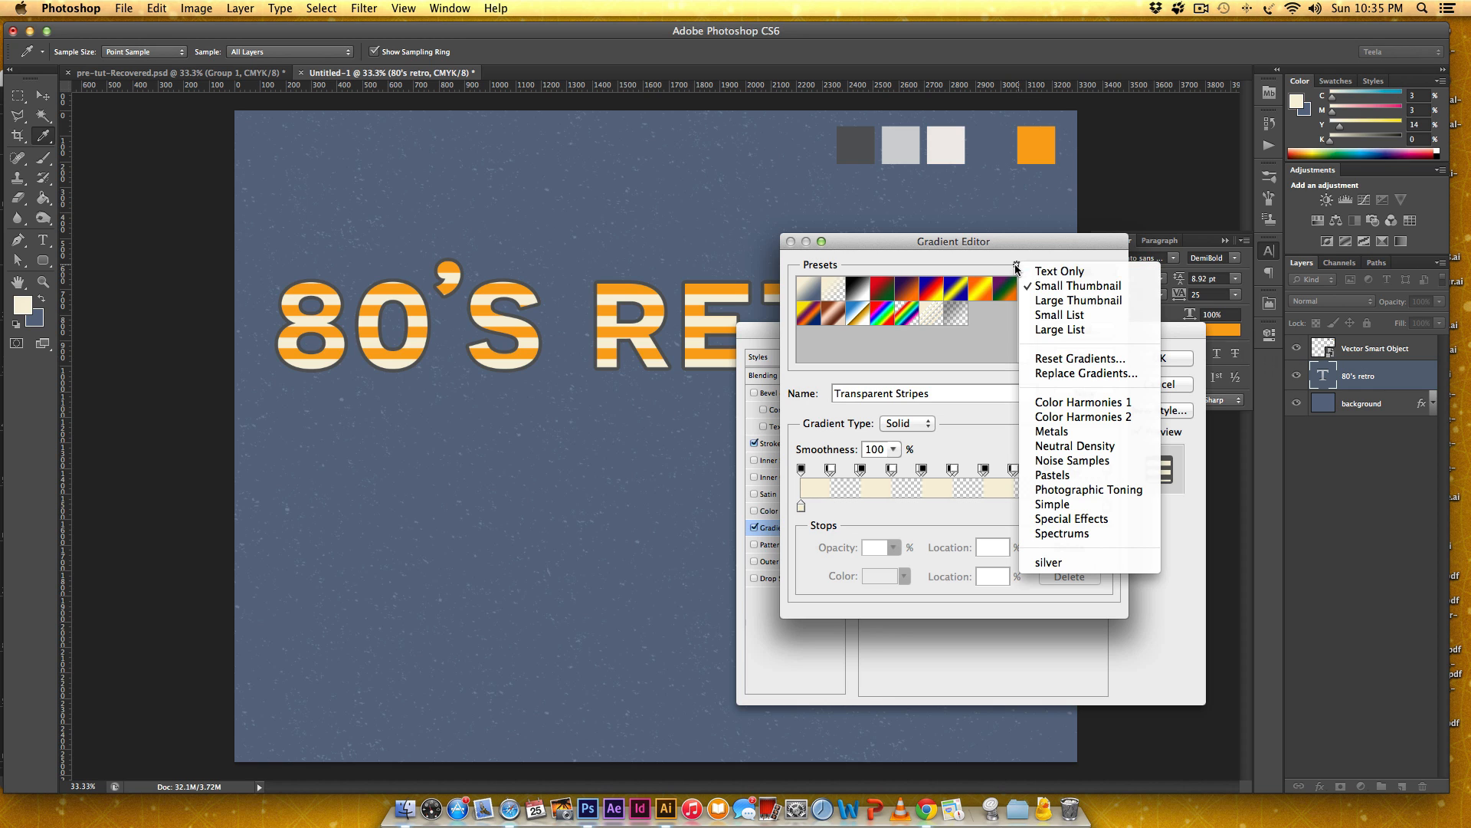
pyautogui.click(1073, 360)
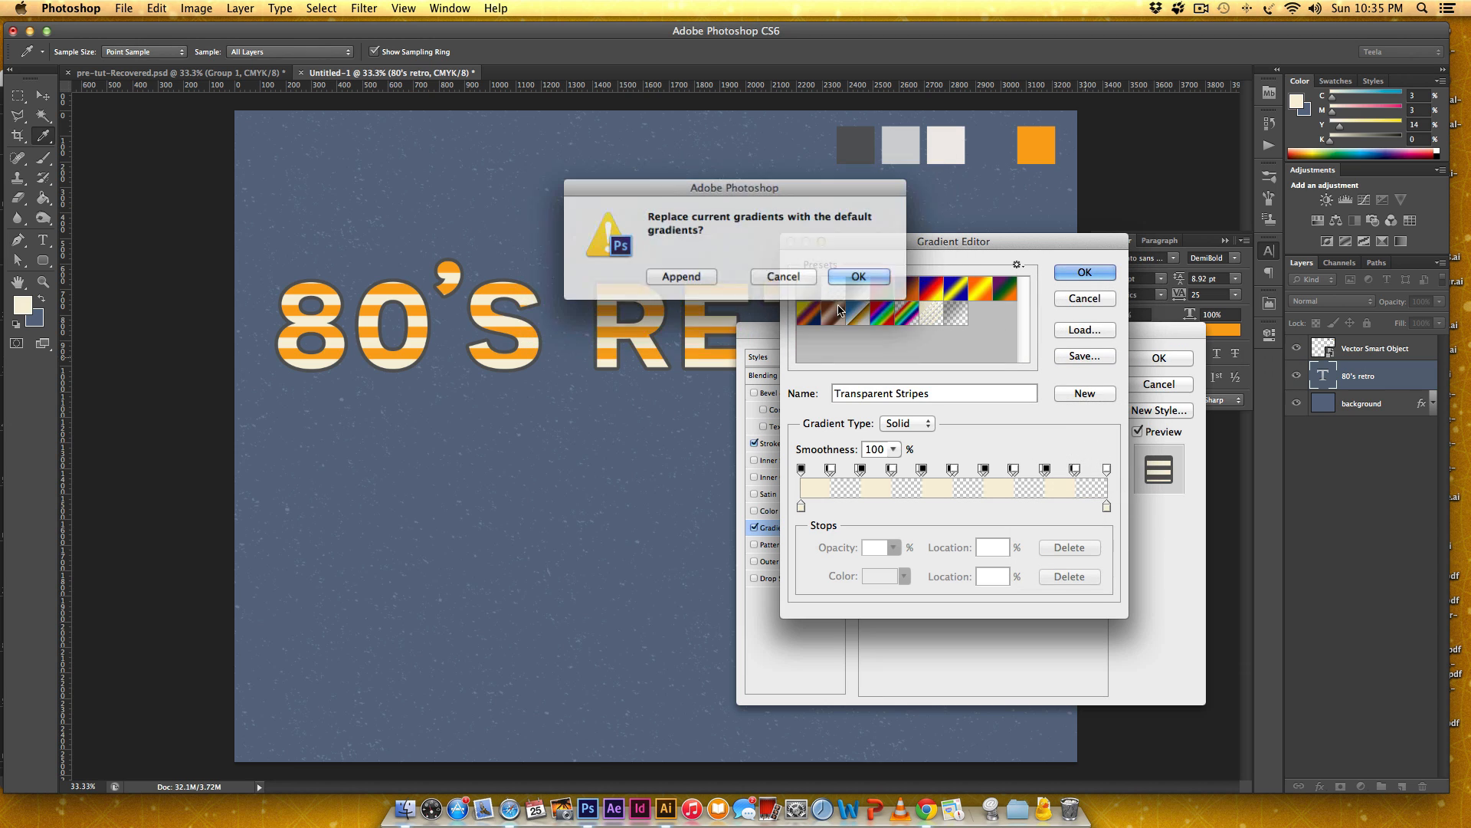
pyautogui.click(855, 275)
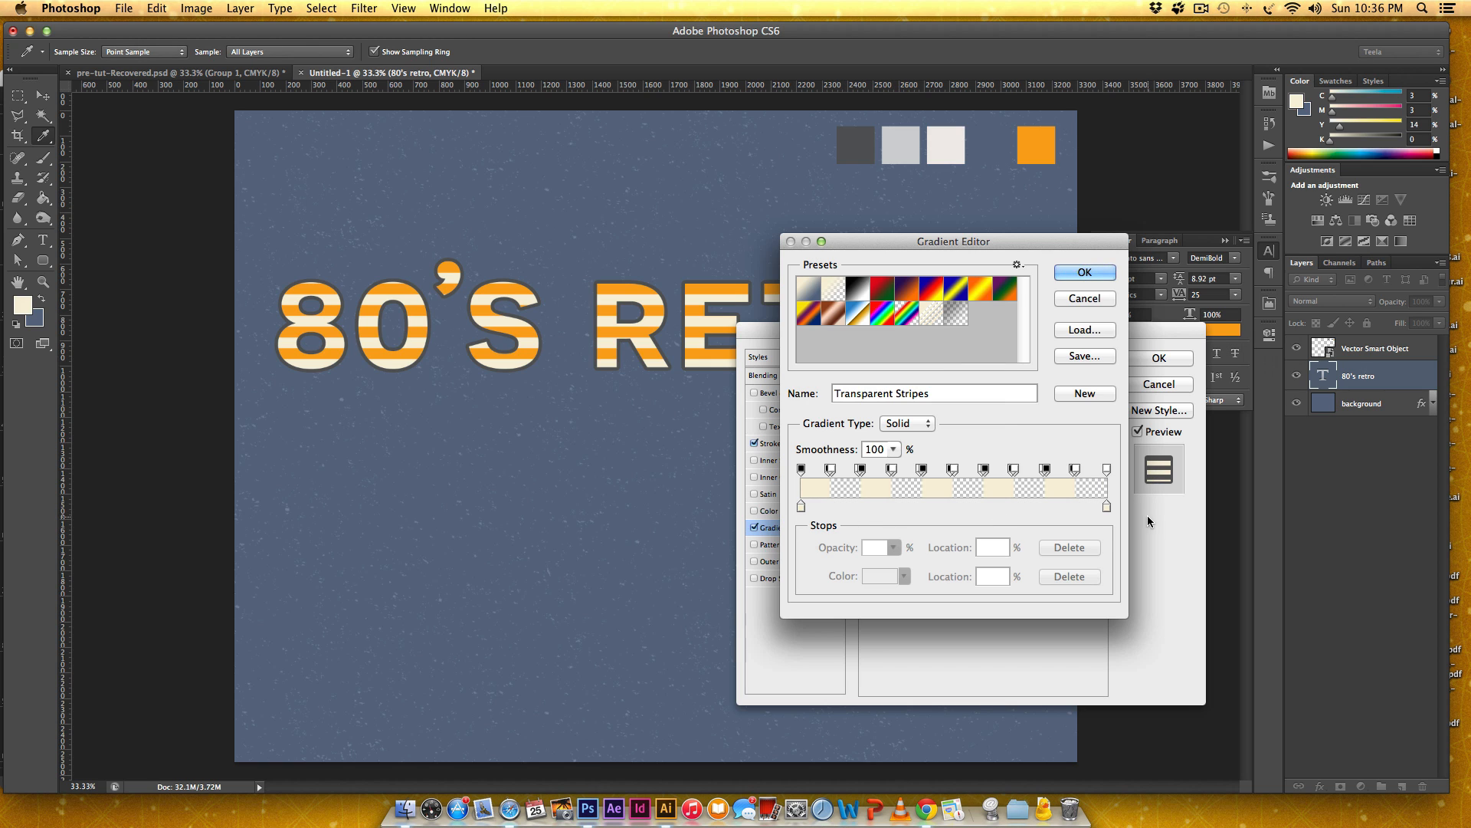
# Set both end color stops of the striped gradient to the blue sampled from the canvas background, #5d6c85.
pyautogui.click(1107, 506)
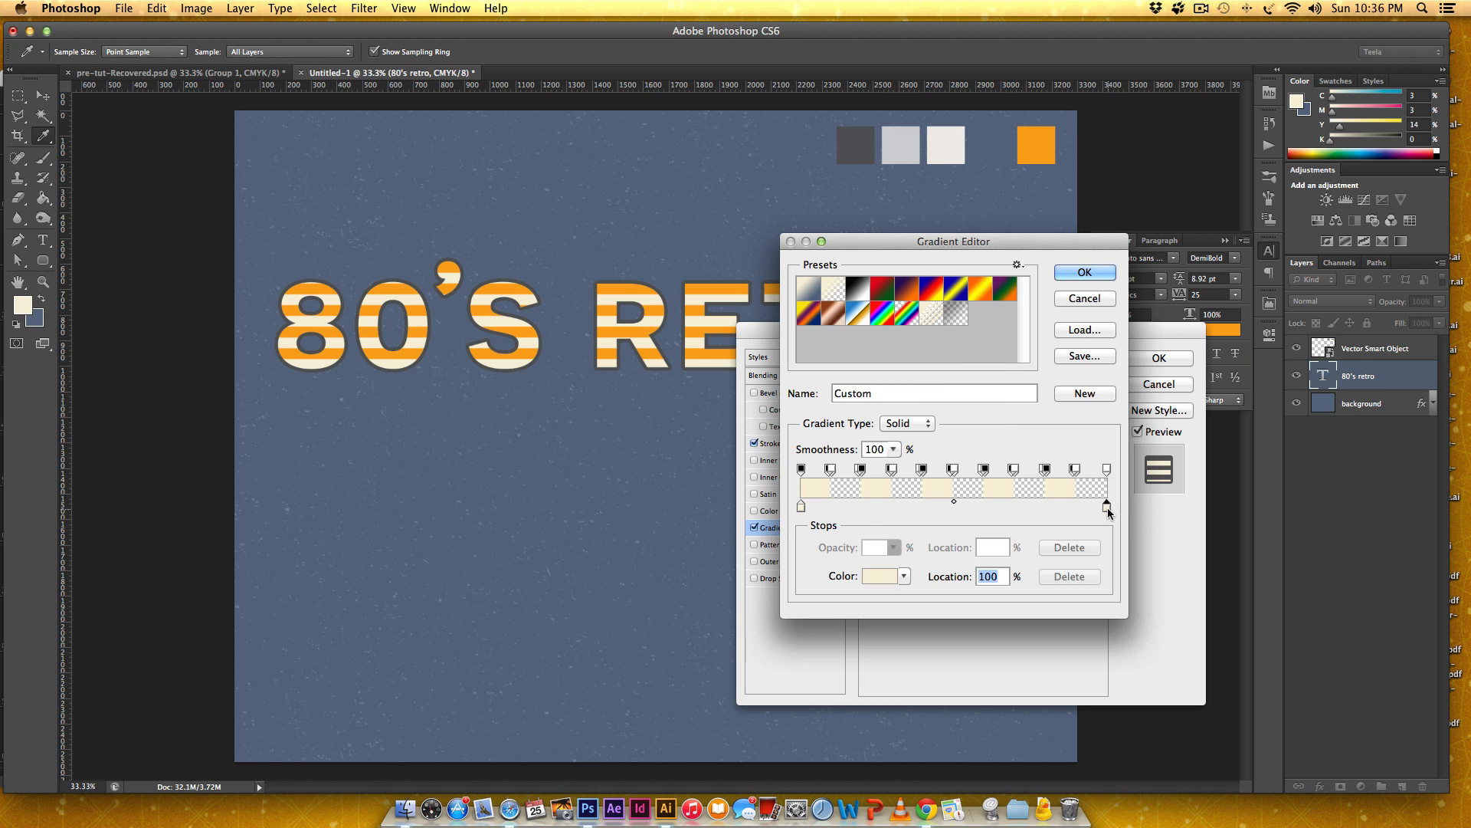
pyautogui.click(873, 578)
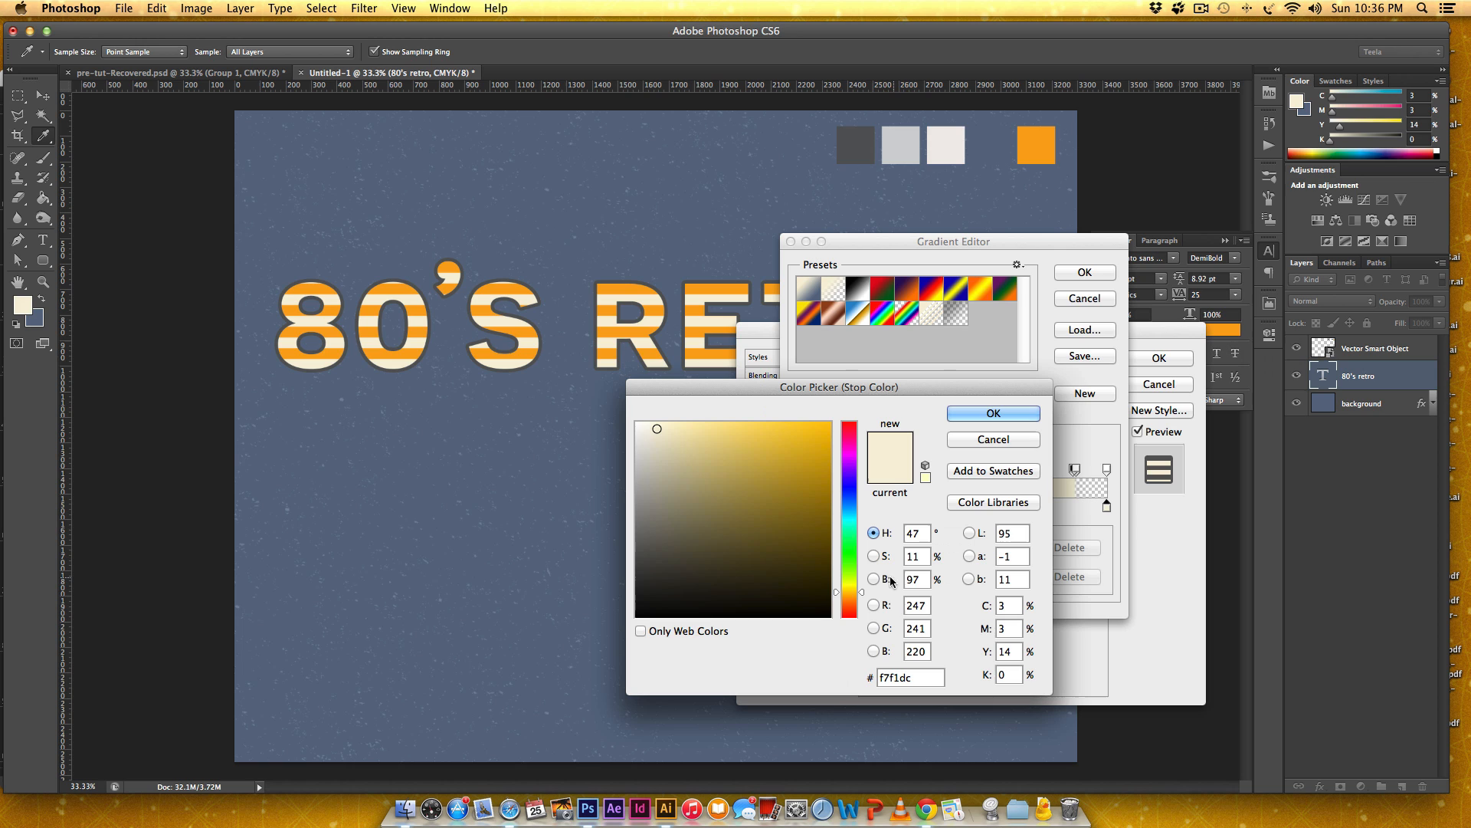
pyautogui.click(997, 144)
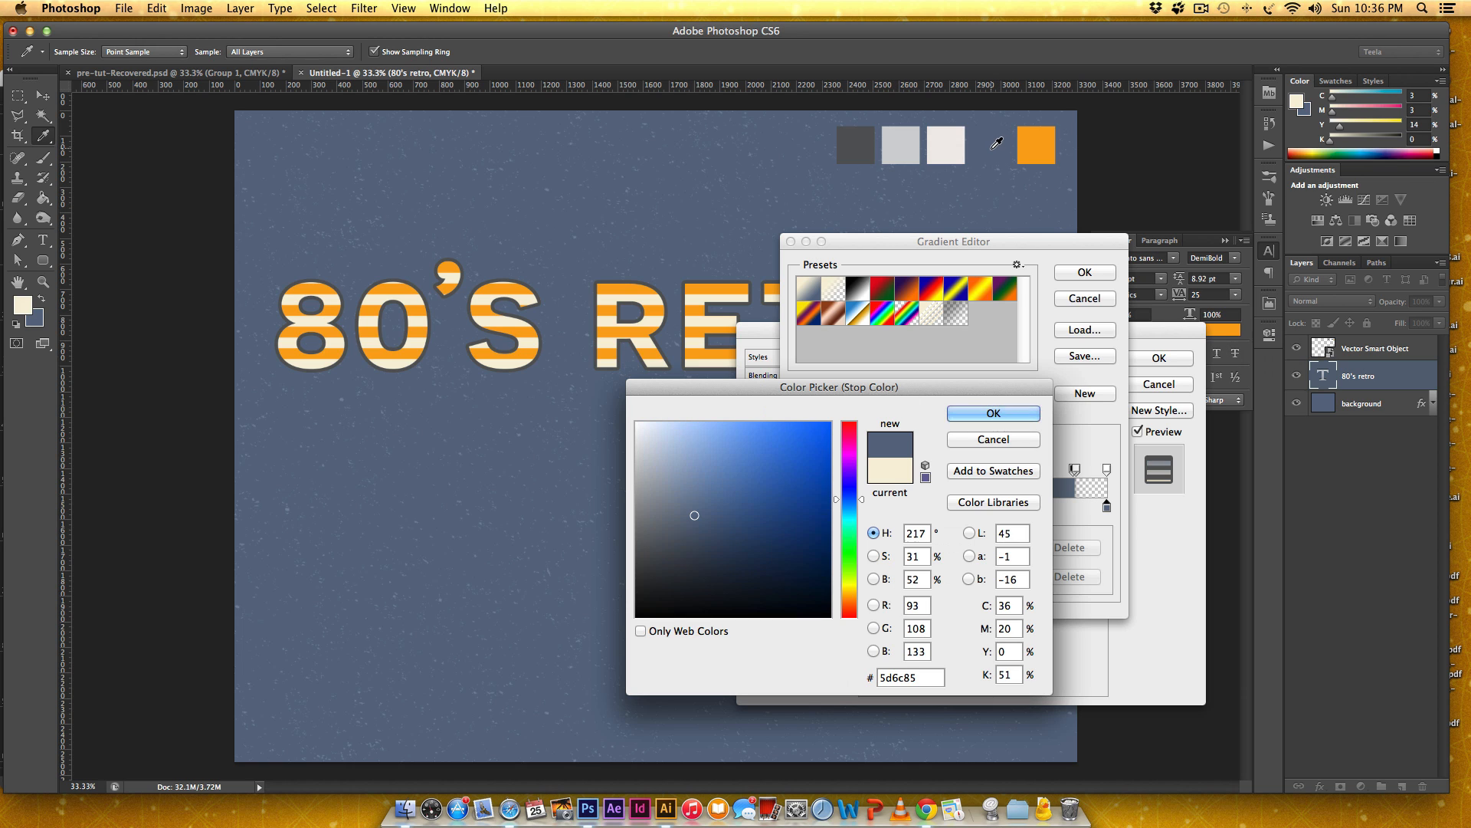
pyautogui.click(1017, 414)
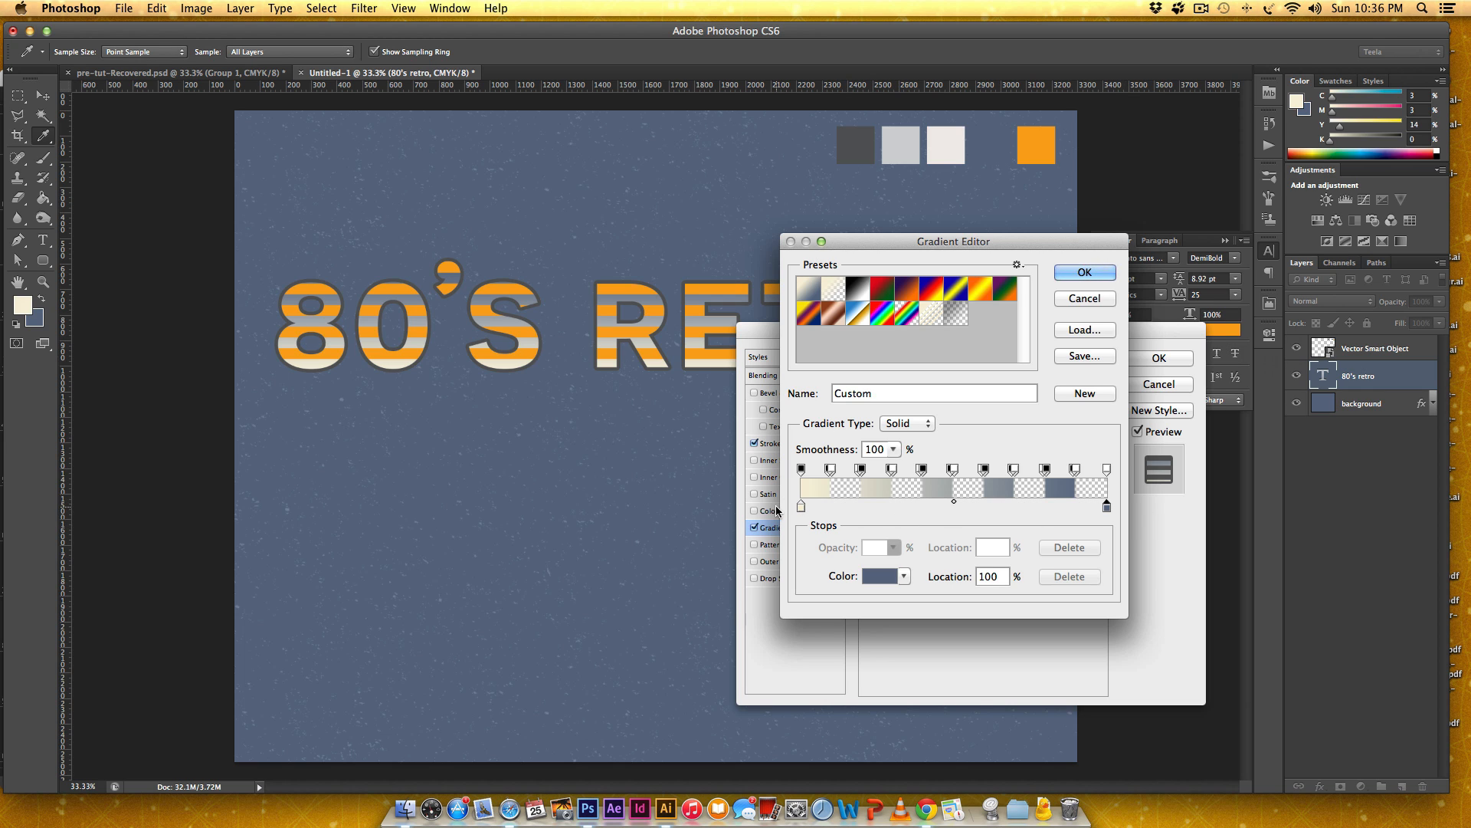
pyautogui.click(801, 505)
pyautogui.click(880, 575)
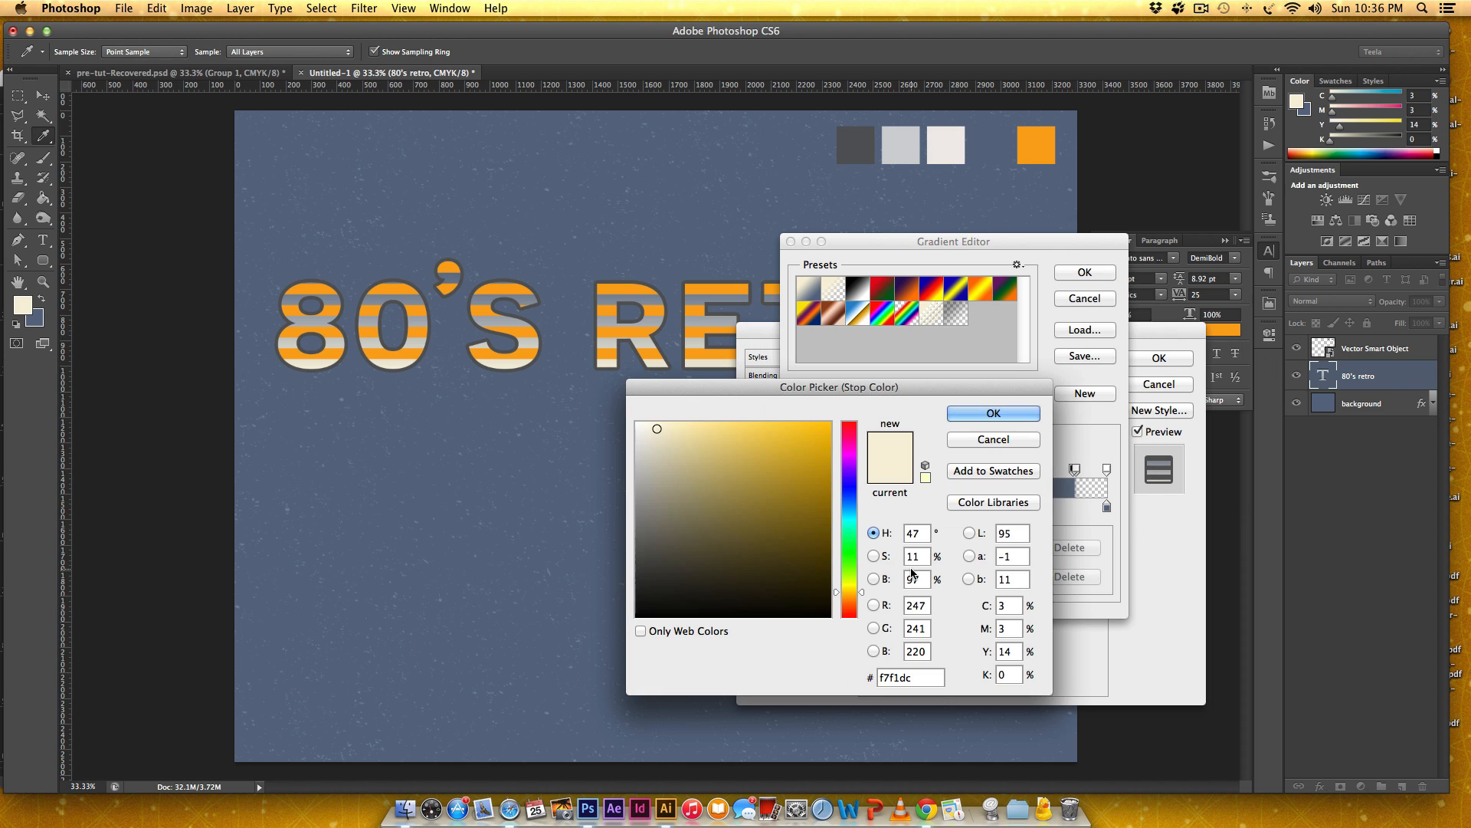
pyautogui.click(993, 143)
pyautogui.click(993, 413)
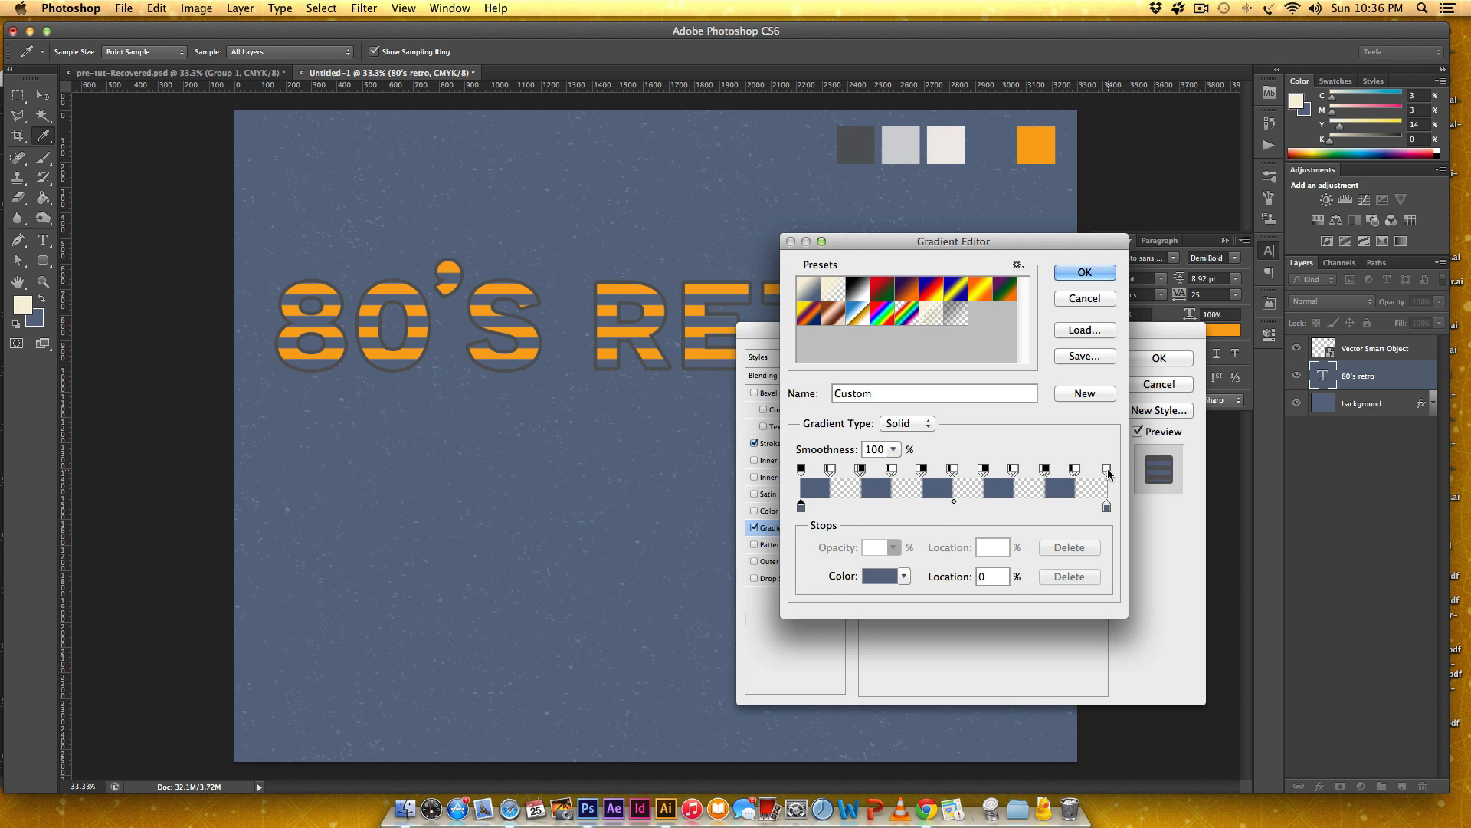
# Remove the opacity stops between the third stripe and the 100% end stop, keeping only three blue stripes in the gradient.
pyautogui.click(1108, 471)
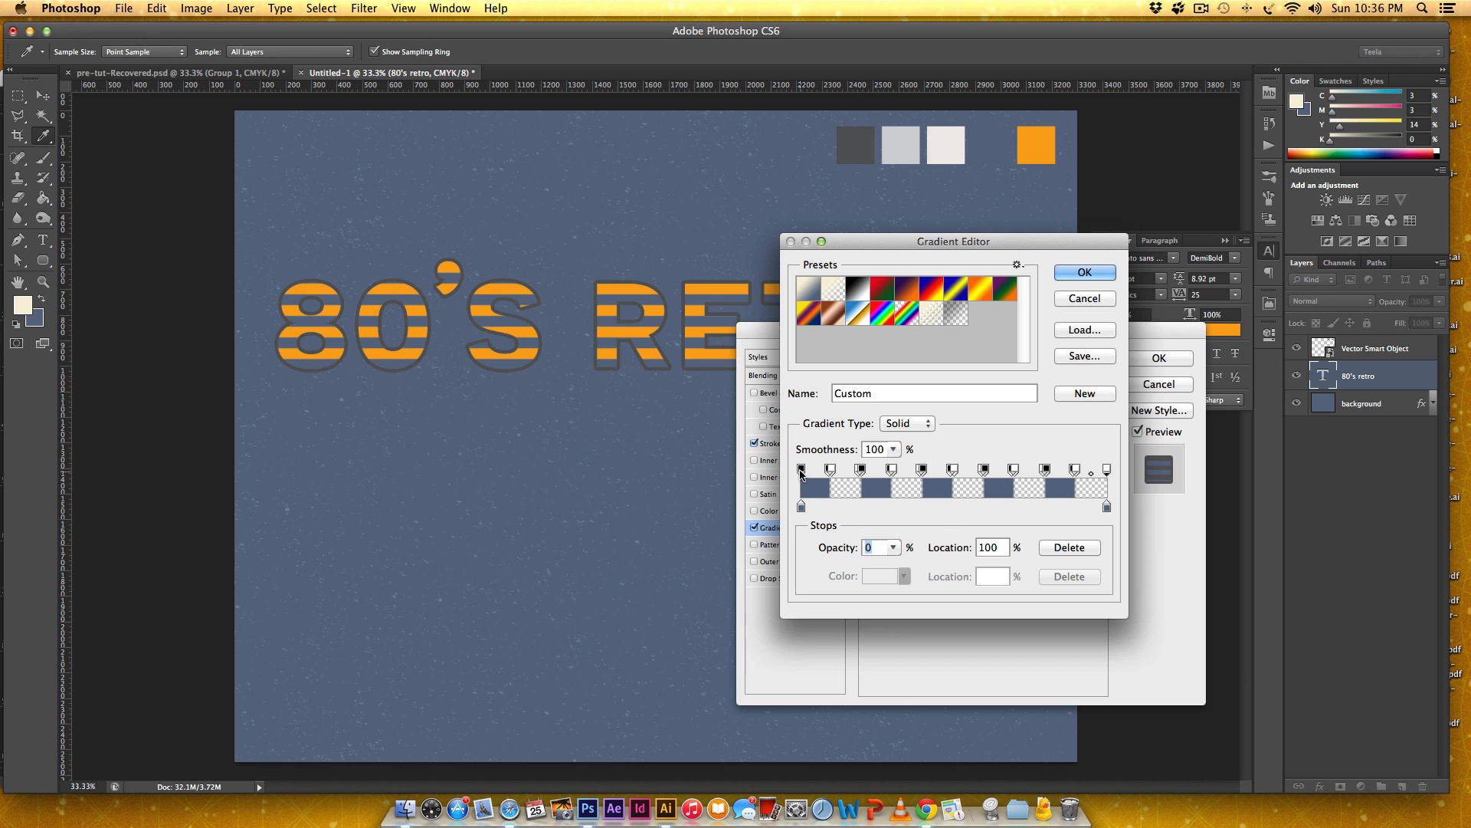
pyautogui.click(801, 470)
pyautogui.click(1044, 470)
pyautogui.moveTo(1041, 468); pyautogui.dragTo(1044, 467)
pyautogui.moveTo(1047, 473); pyautogui.dragTo(1050, 466)
pyautogui.moveTo(1077, 469); pyautogui.dragTo(1074, 534)
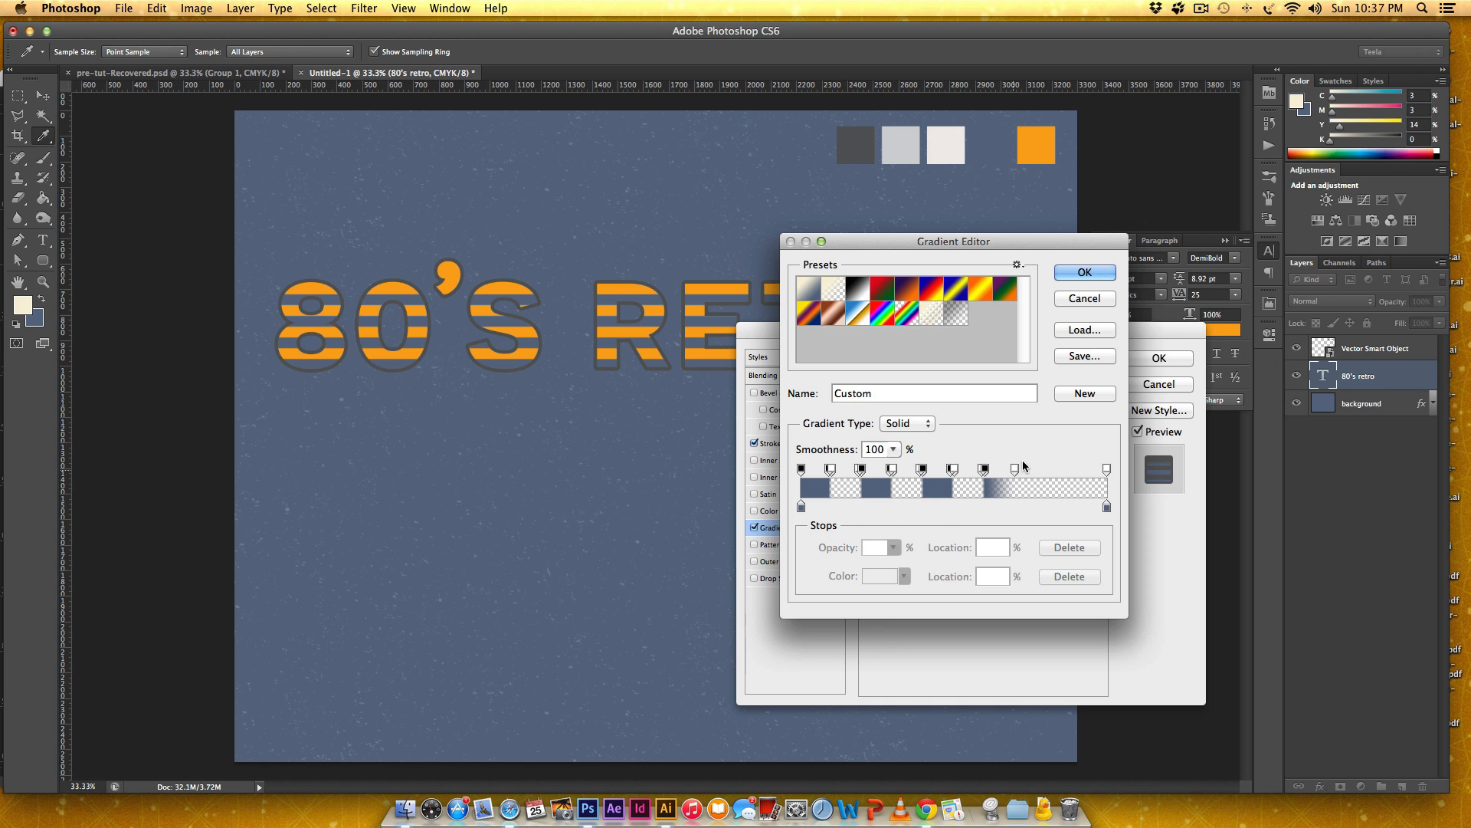
pyautogui.moveTo(1013, 468); pyautogui.dragTo(1049, 416)
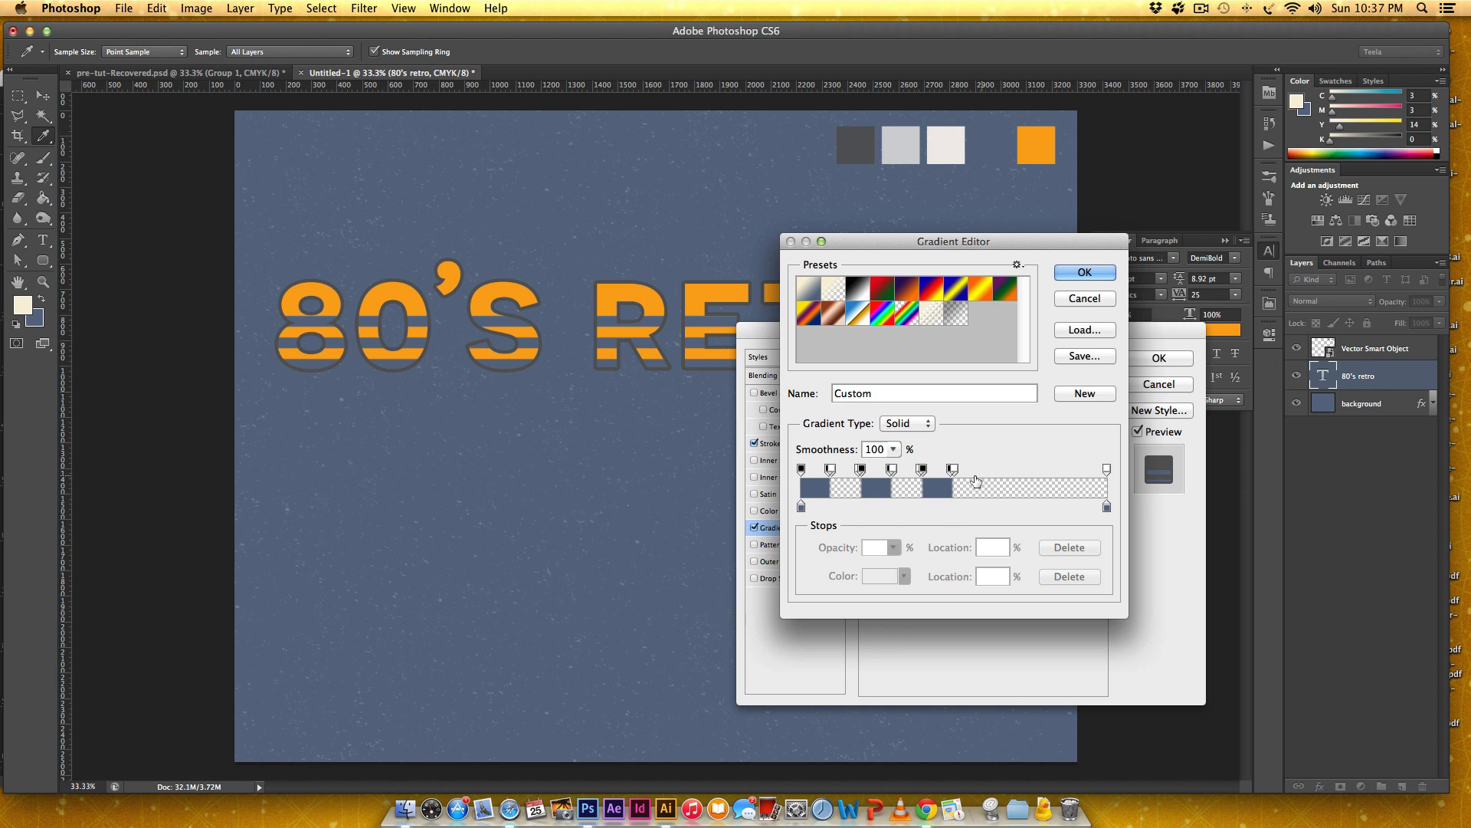
# End the third blue stripe of the gradient sharply with a 0% opacity stop at location 49%.
pyautogui.moveTo(952, 469); pyautogui.dragTo(977, 443)
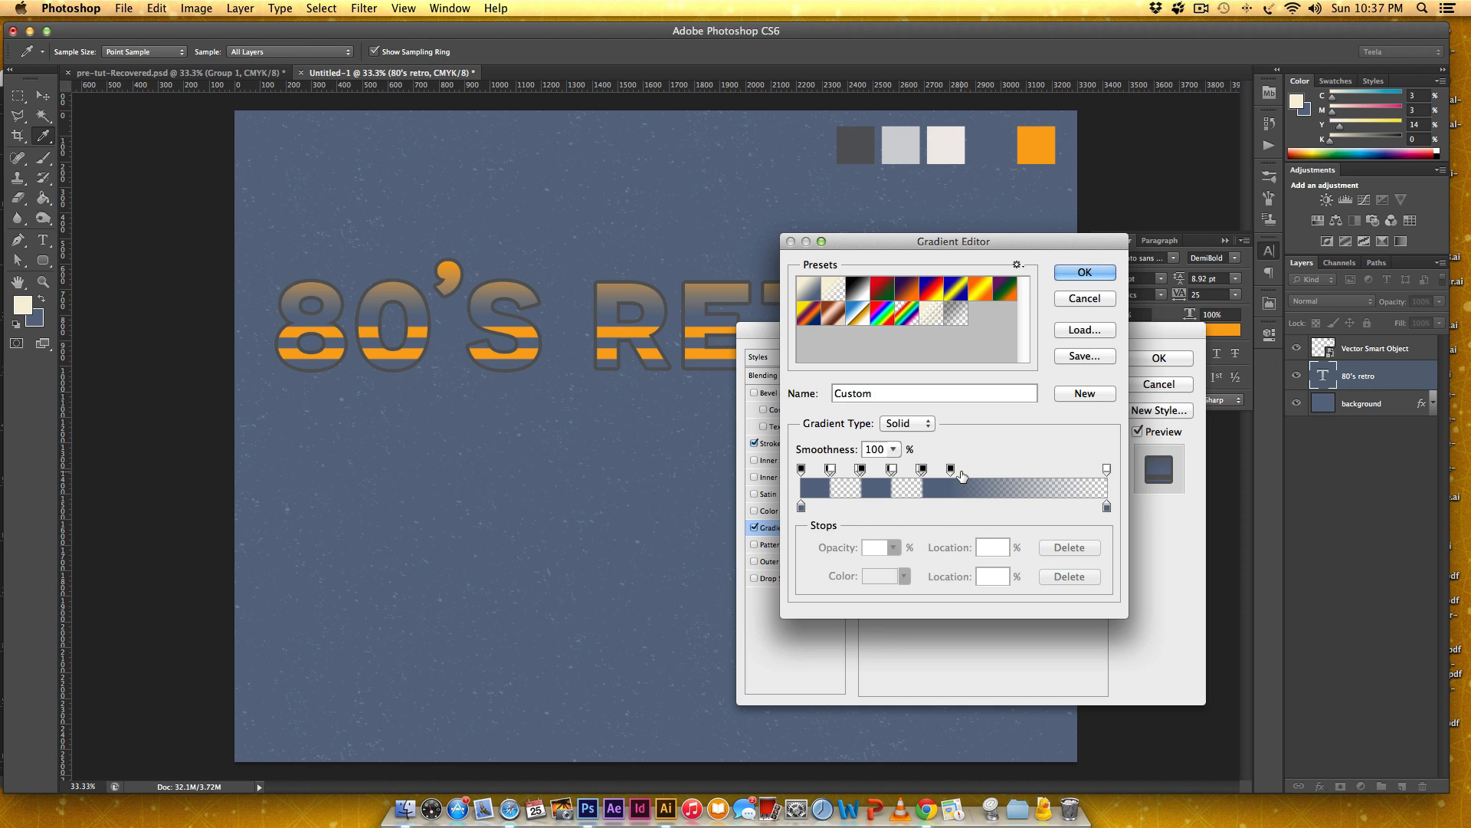
pyautogui.click(964, 469)
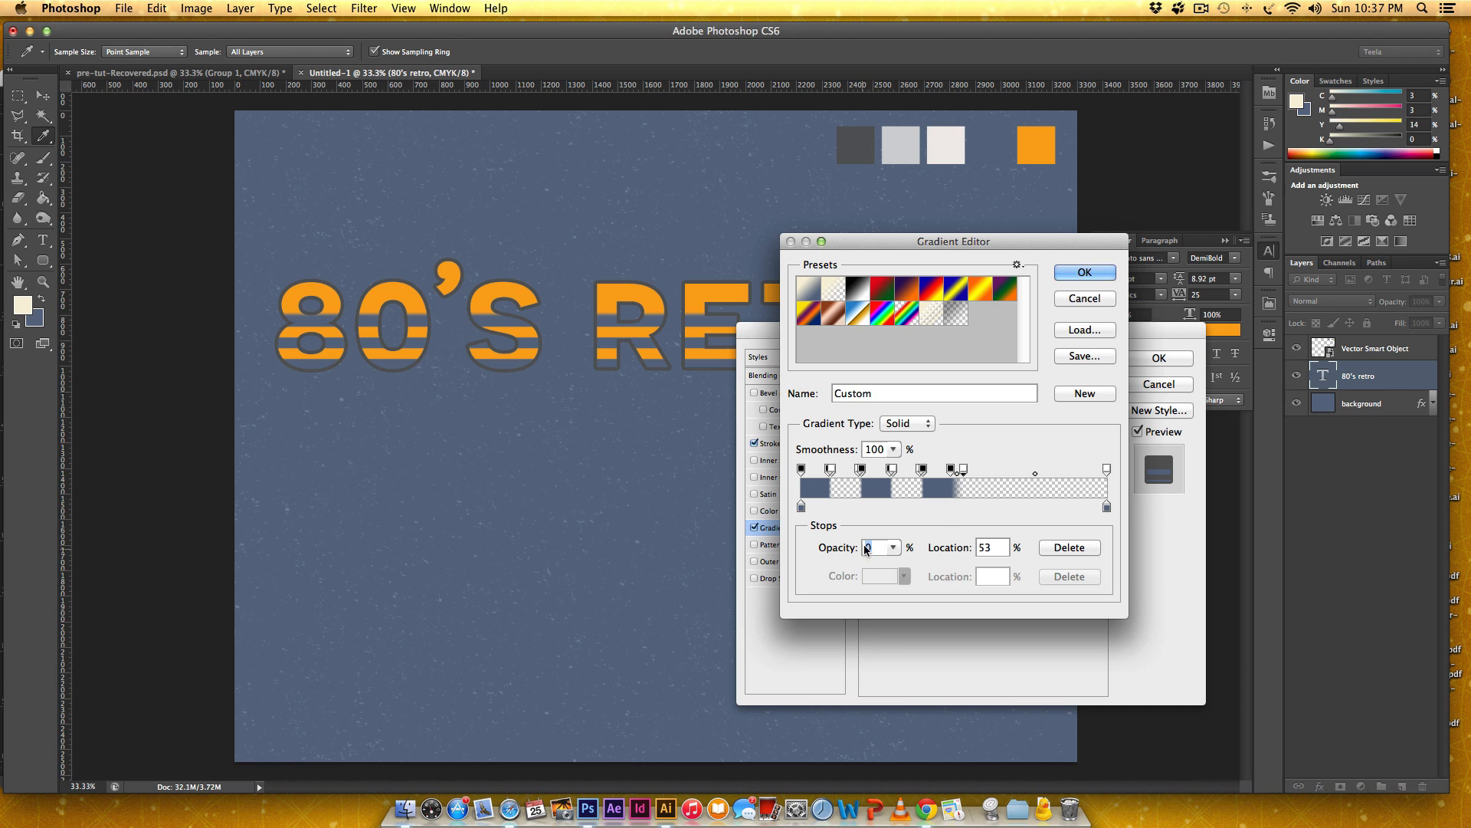
pyautogui.moveTo(964, 469); pyautogui.dragTo(952, 471)
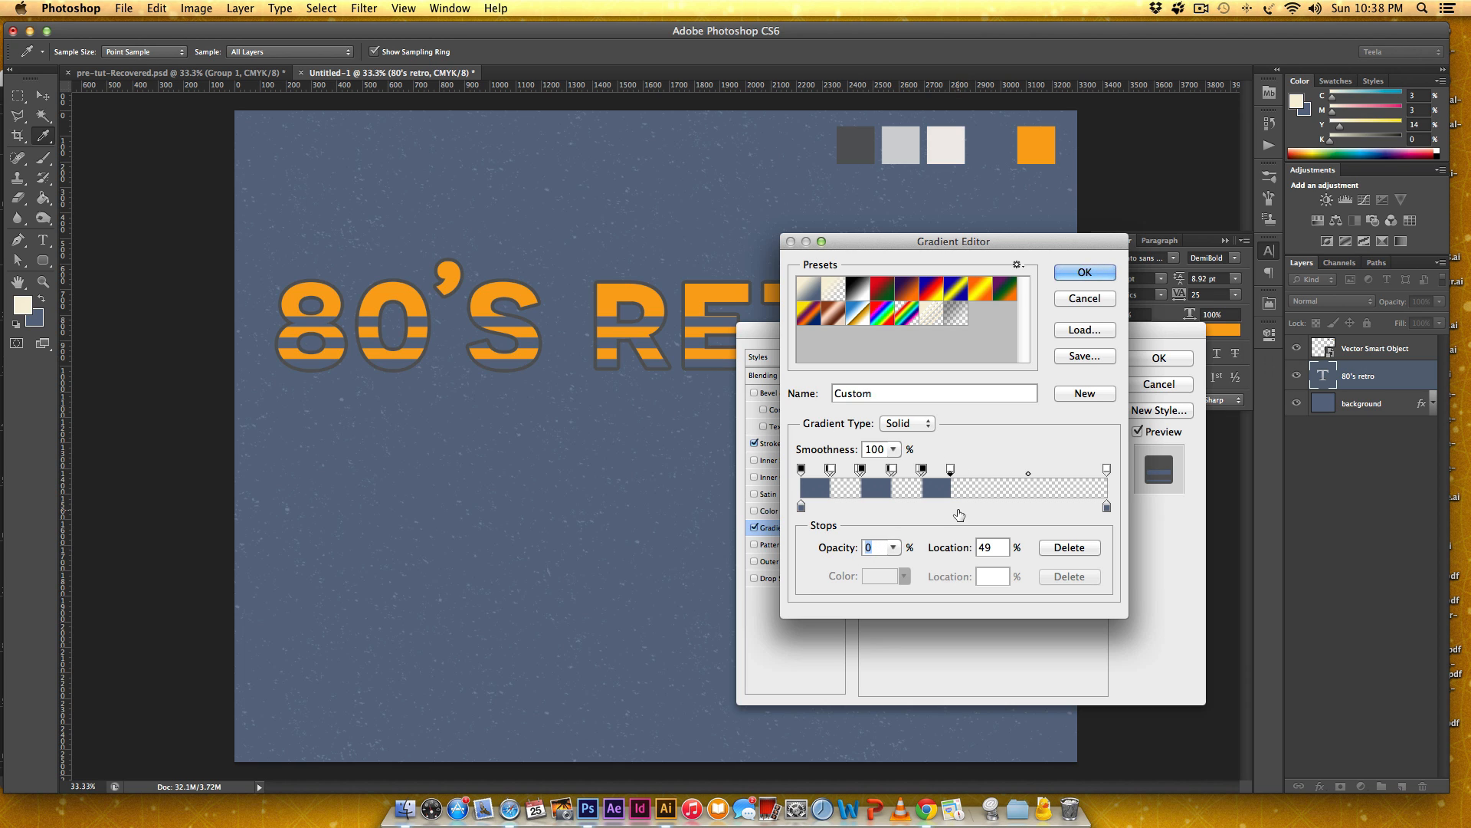
# Rearrange the gradient's opacity stops so the first blue stripe ends at 23% and the second starts at 30% with 100% opacity.
pyautogui.click(972, 469)
pyautogui.moveTo(951, 471); pyautogui.dragTo(921, 469)
pyautogui.moveTo(889, 473)
pyautogui.mouseDown()
pyautogui.moveTo(903, 473)
pyautogui.moveTo(870, 470)
pyautogui.mouseUp()
pyautogui.click(901, 470)
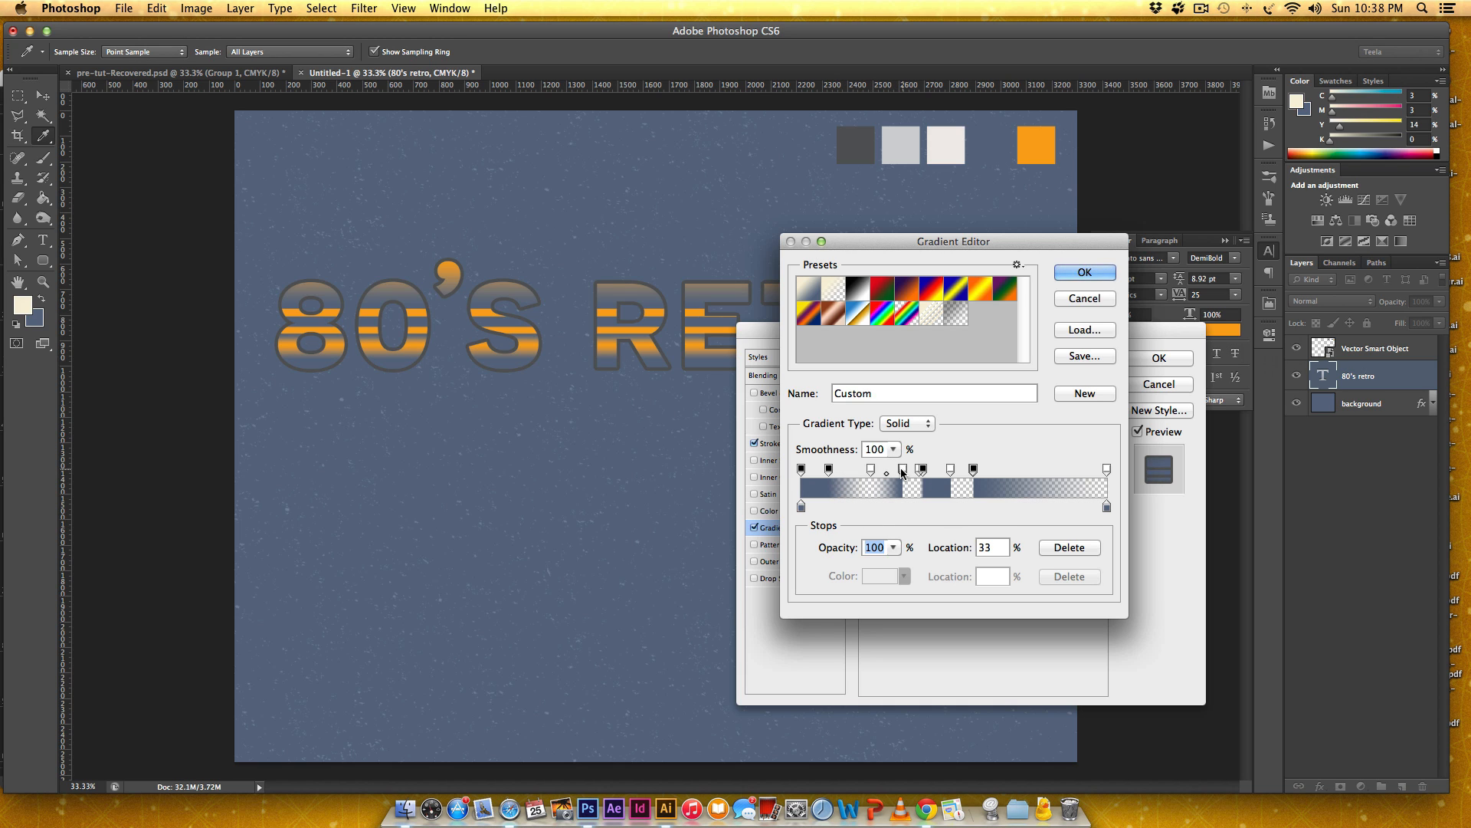
pyautogui.moveTo(901, 471); pyautogui.dragTo(906, 471)
pyautogui.click(871, 469)
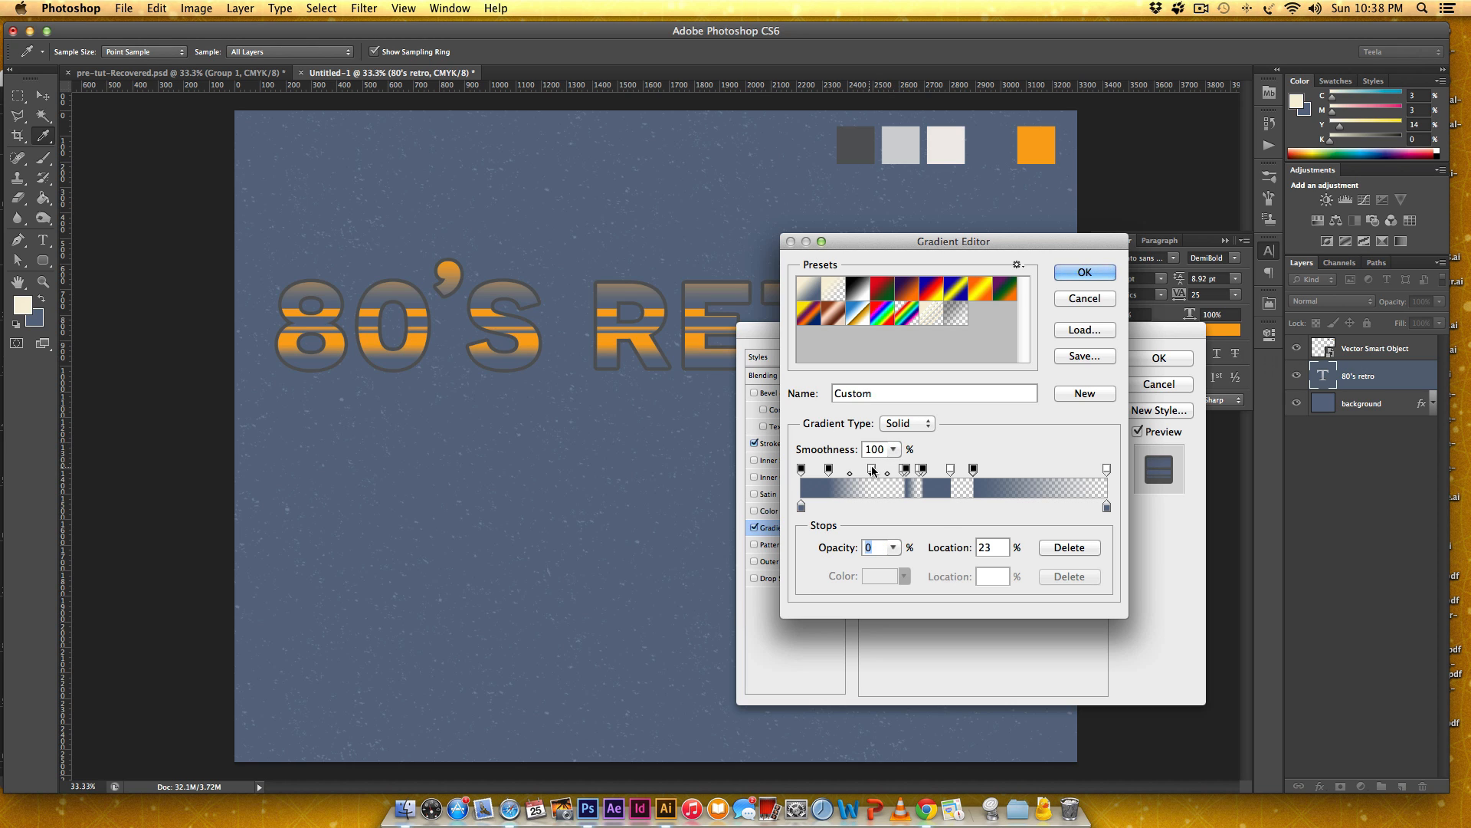
pyautogui.moveTo(829, 468); pyautogui.dragTo(872, 468)
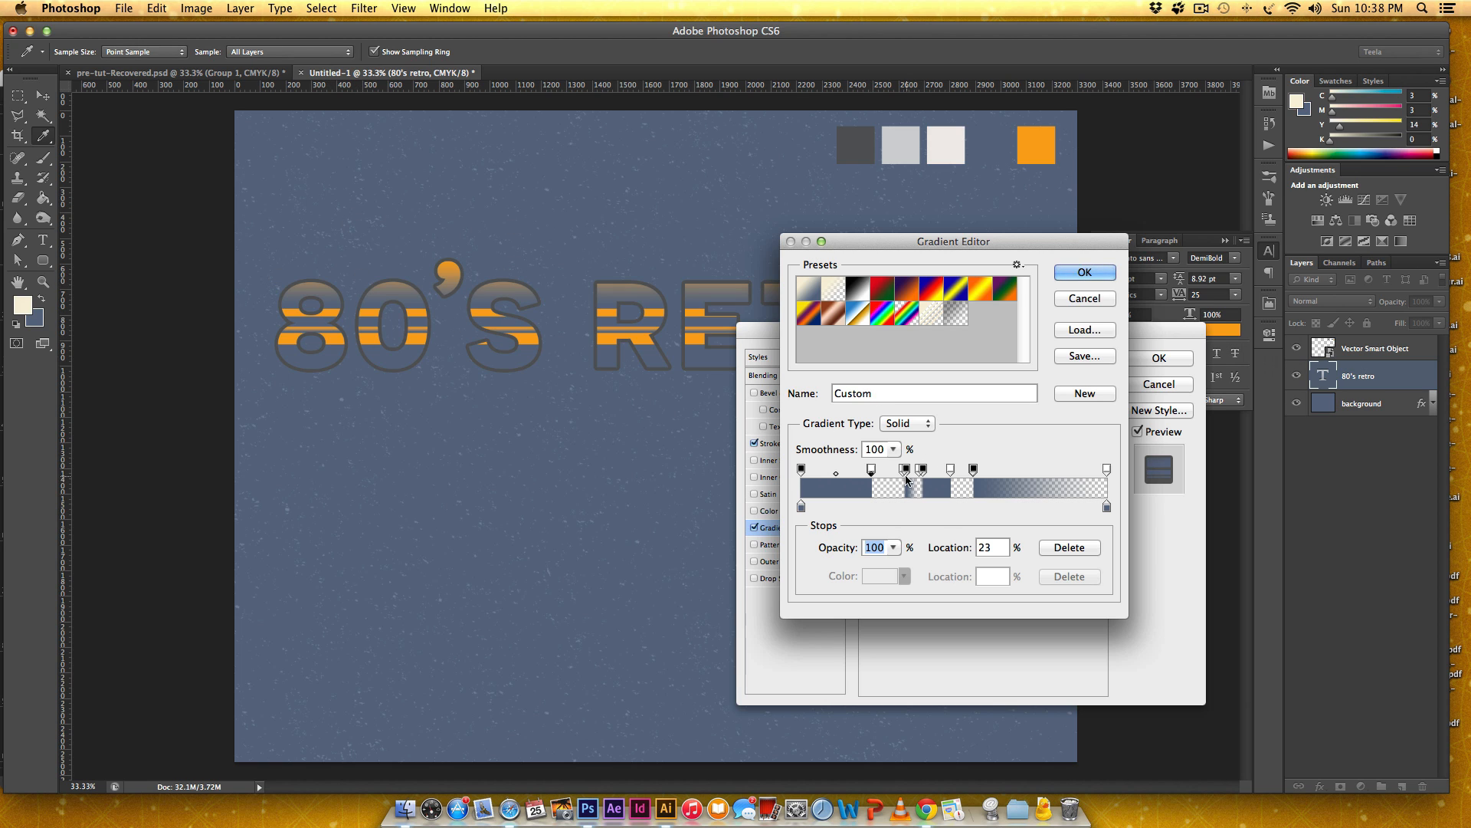
pyautogui.moveTo(903, 469); pyautogui.dragTo(894, 473)
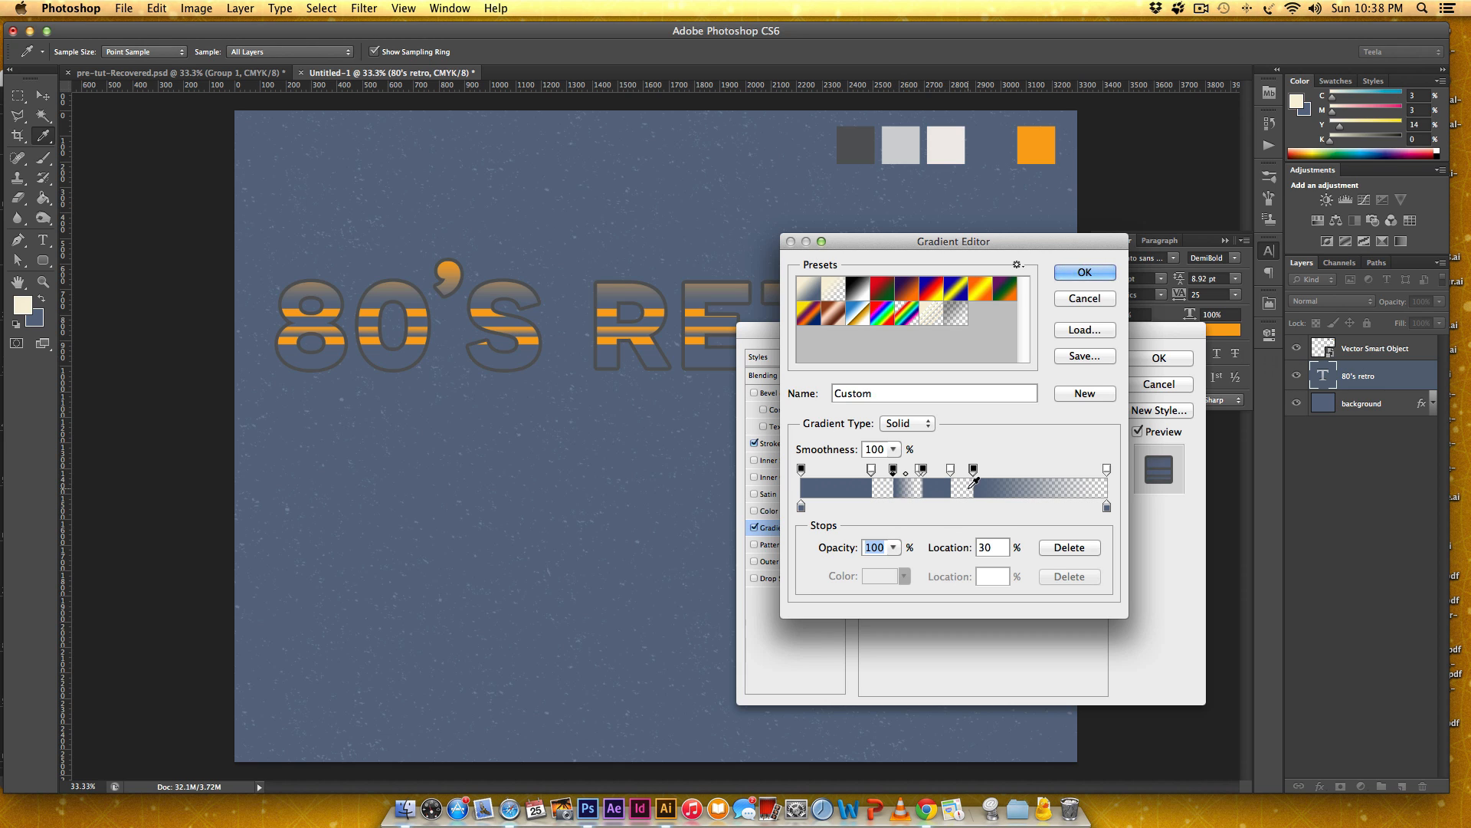
# End the second blue stripe at about 42% and close the third stripe with a 0% opacity stop at 57%.
pyautogui.moveTo(923, 471); pyautogui.dragTo(930, 468)
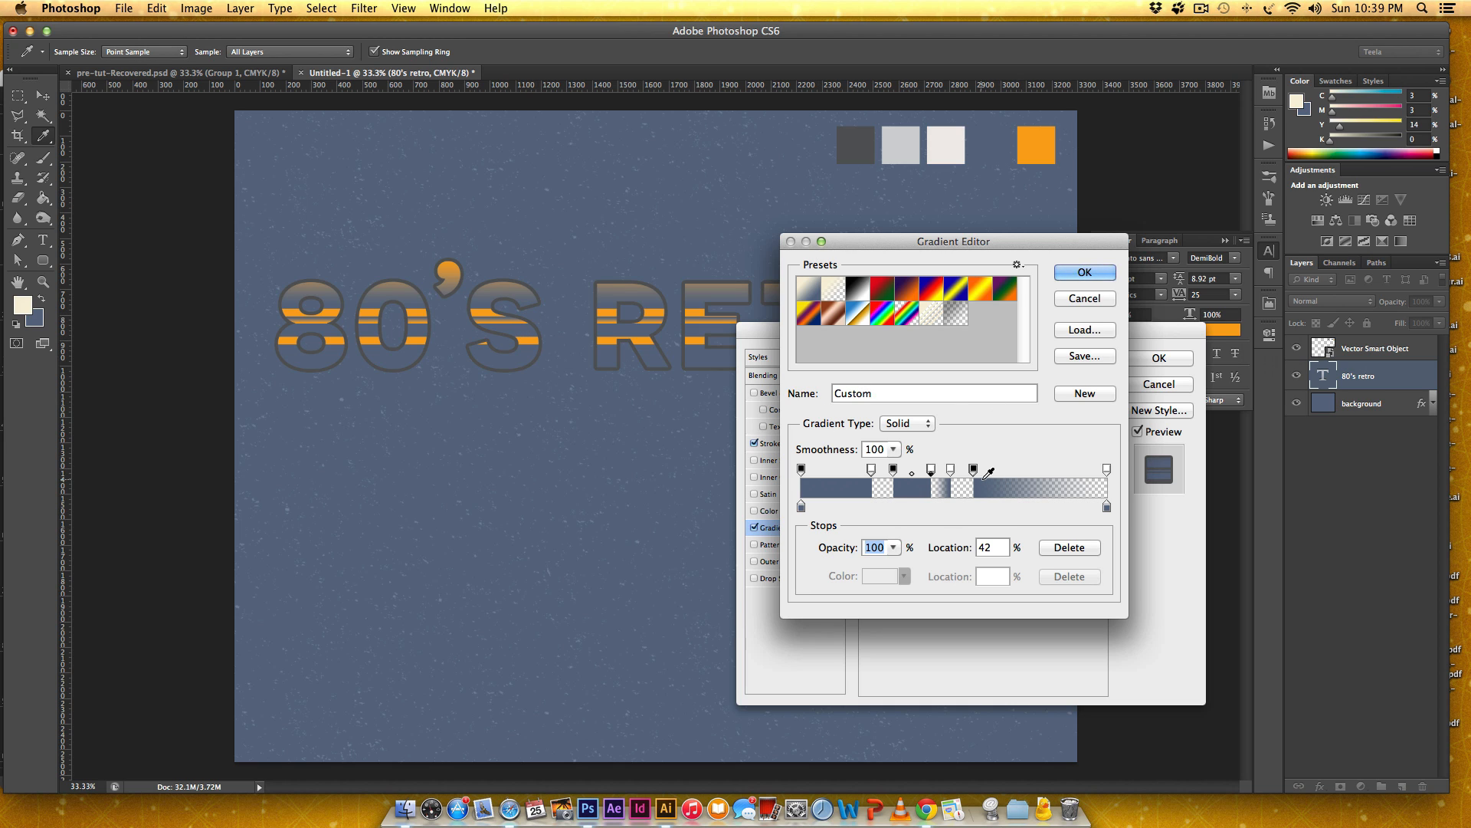
pyautogui.click(950, 469)
pyautogui.click(974, 469)
pyautogui.write('0')
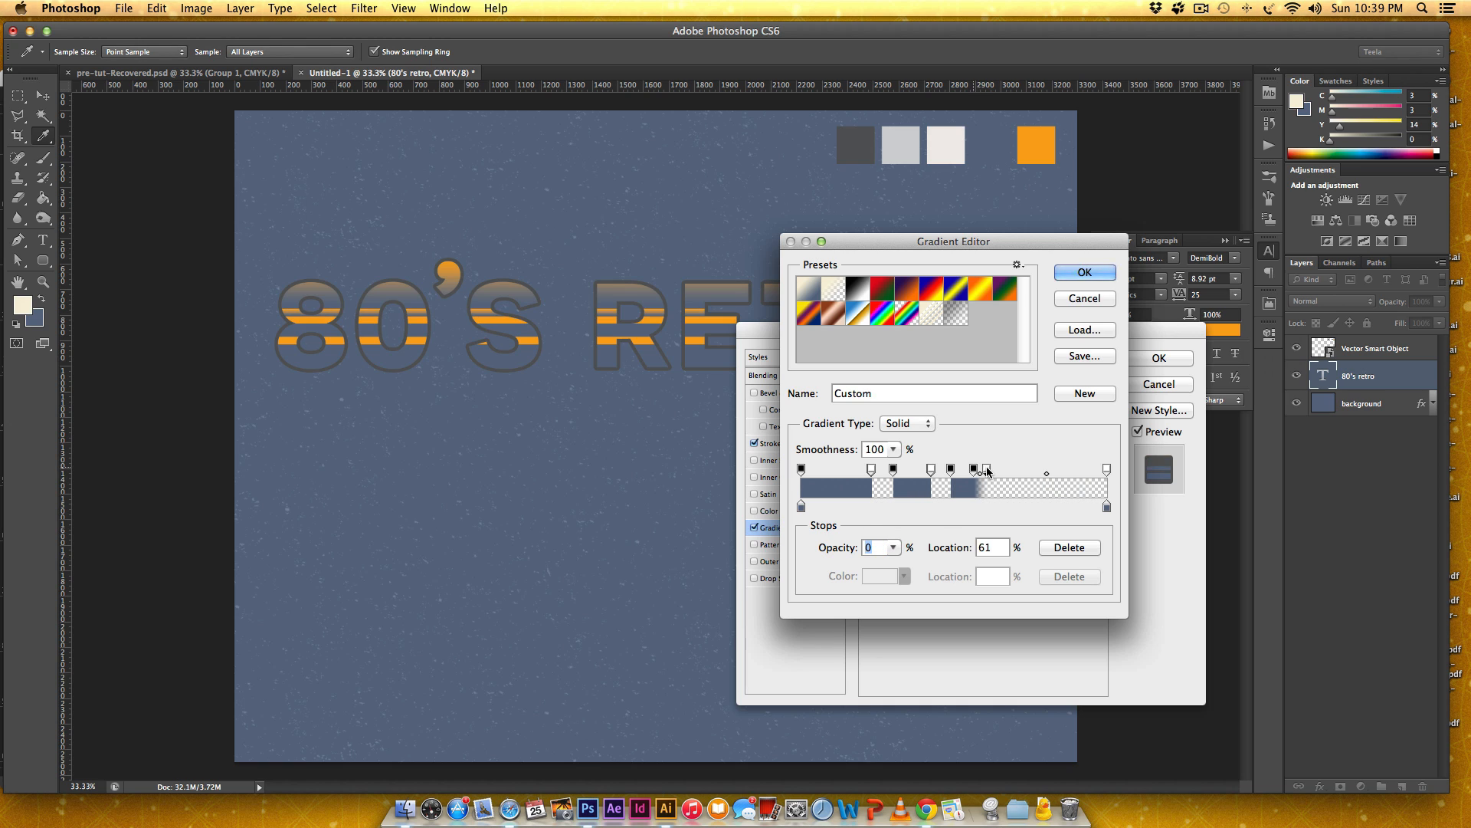
pyautogui.moveTo(973, 469); pyautogui.dragTo(976, 469)
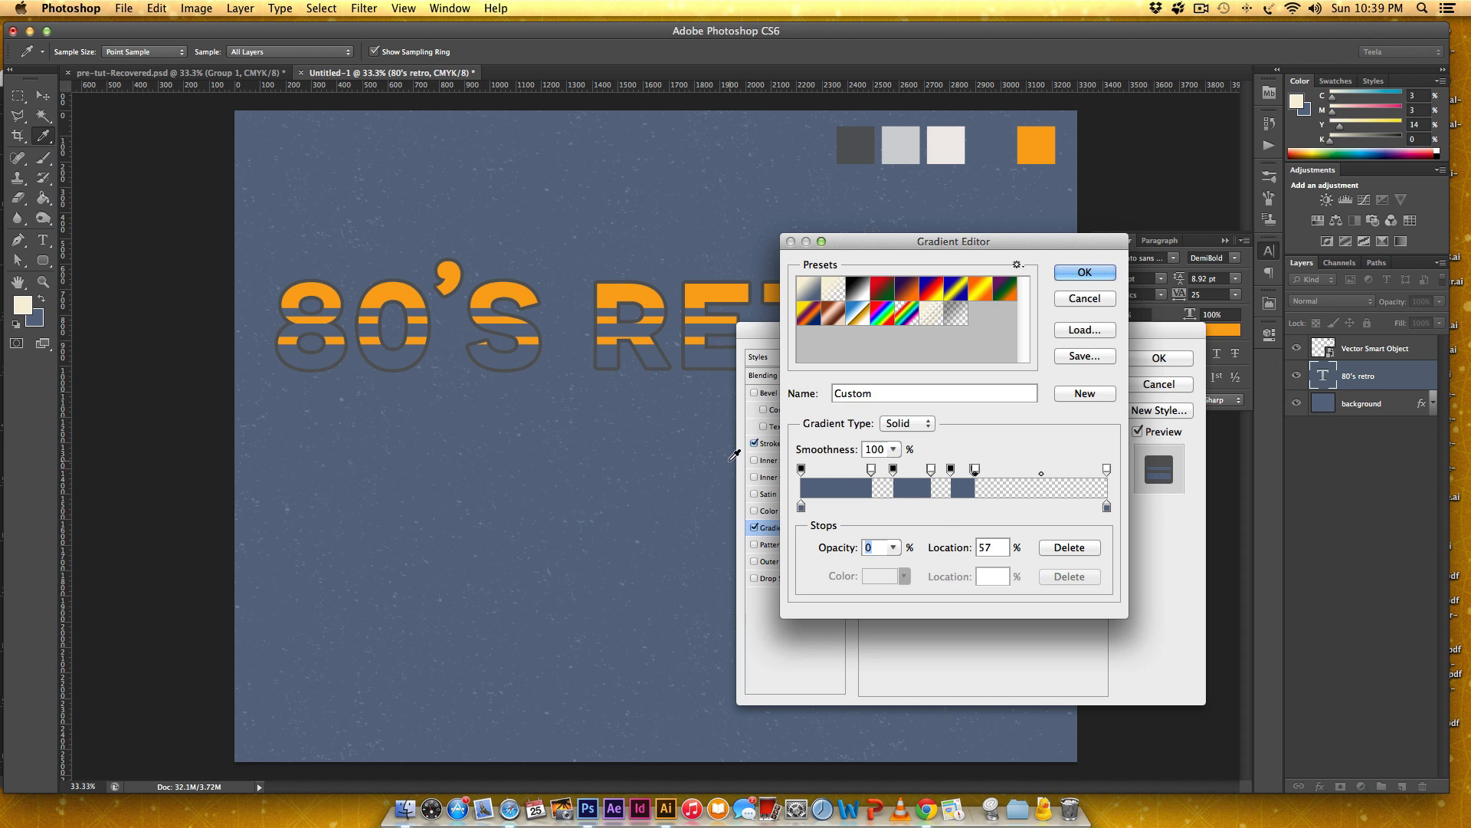
# Narrow the second and third blue stripes, ending the third at 51%, and apply the edited gradient to the overlay.
pyautogui.moveTo(931, 473); pyautogui.dragTo(958, 471)
pyautogui.write('00')
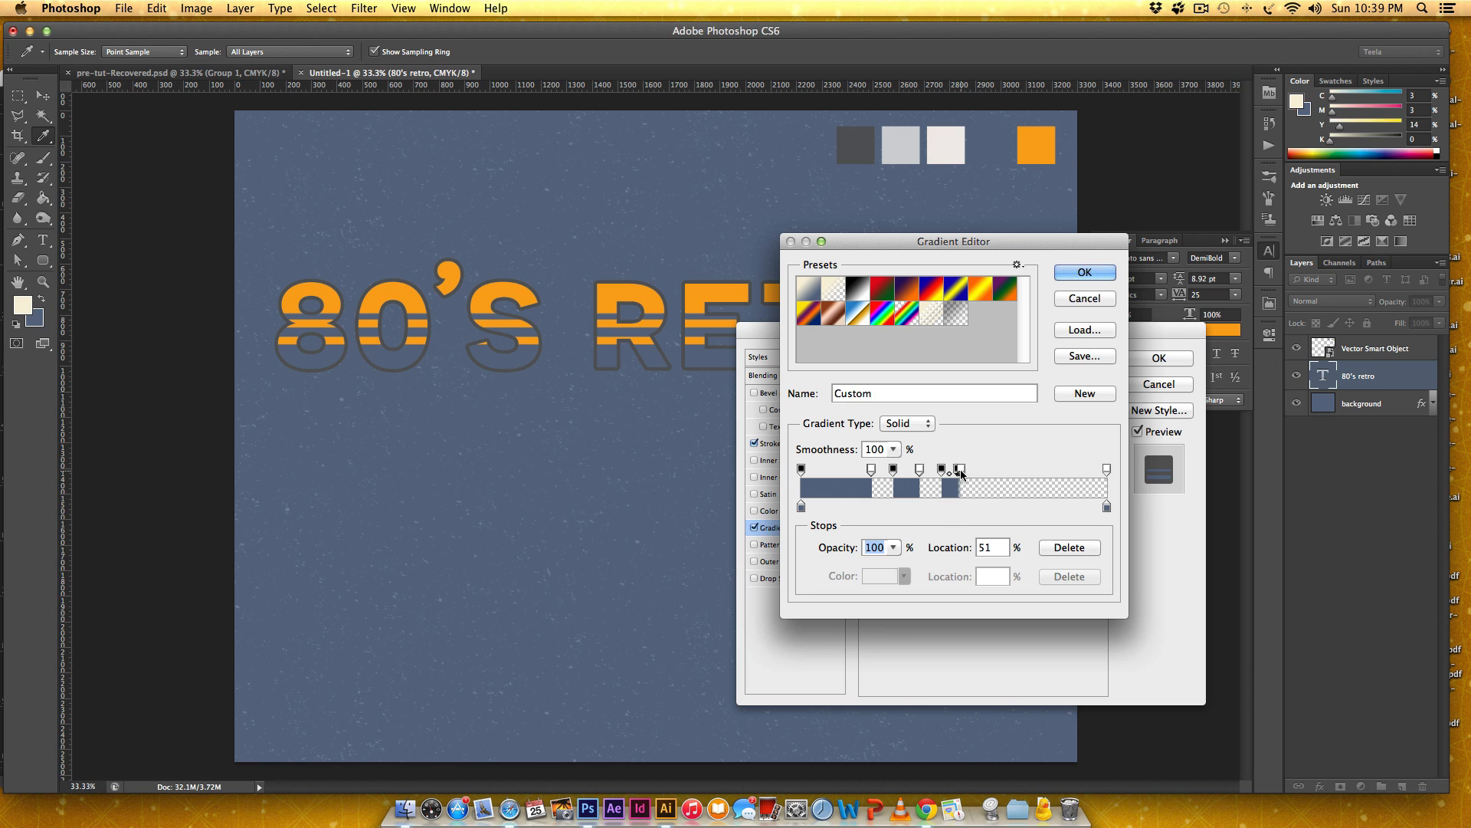
pyautogui.click(960, 471)
pyautogui.click(1084, 273)
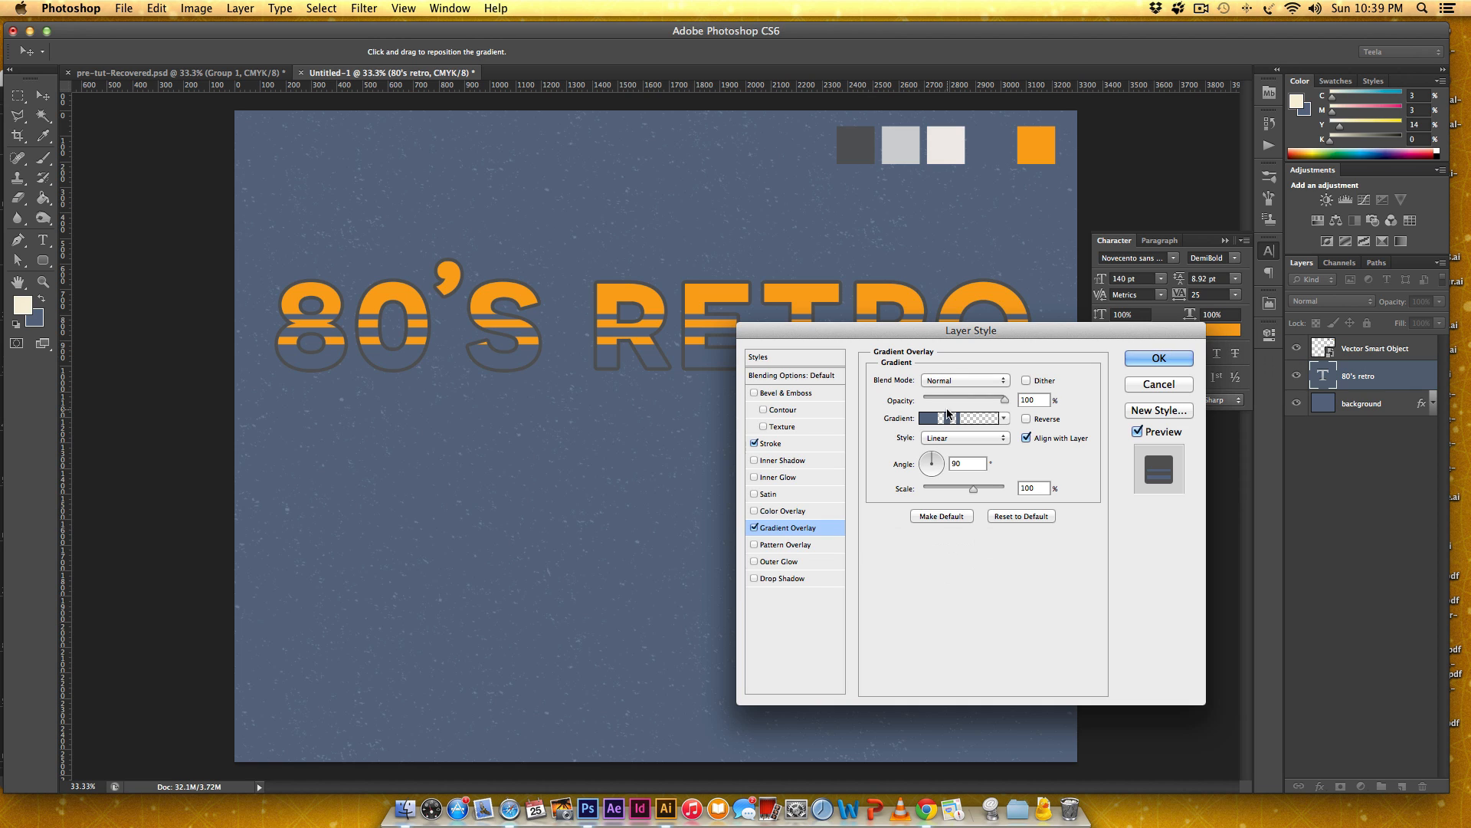
pyautogui.click(929, 418)
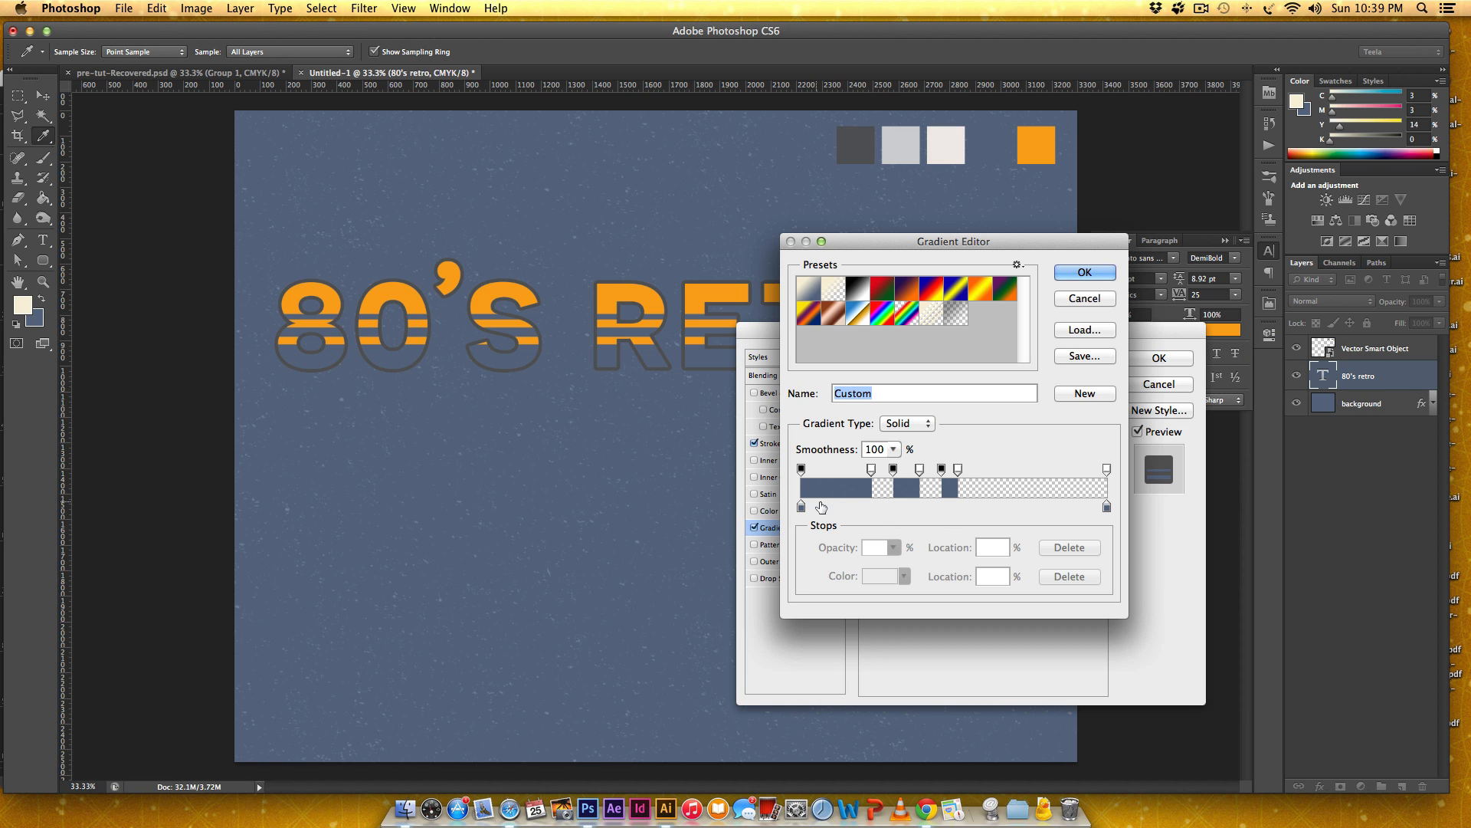
pyautogui.click(1085, 273)
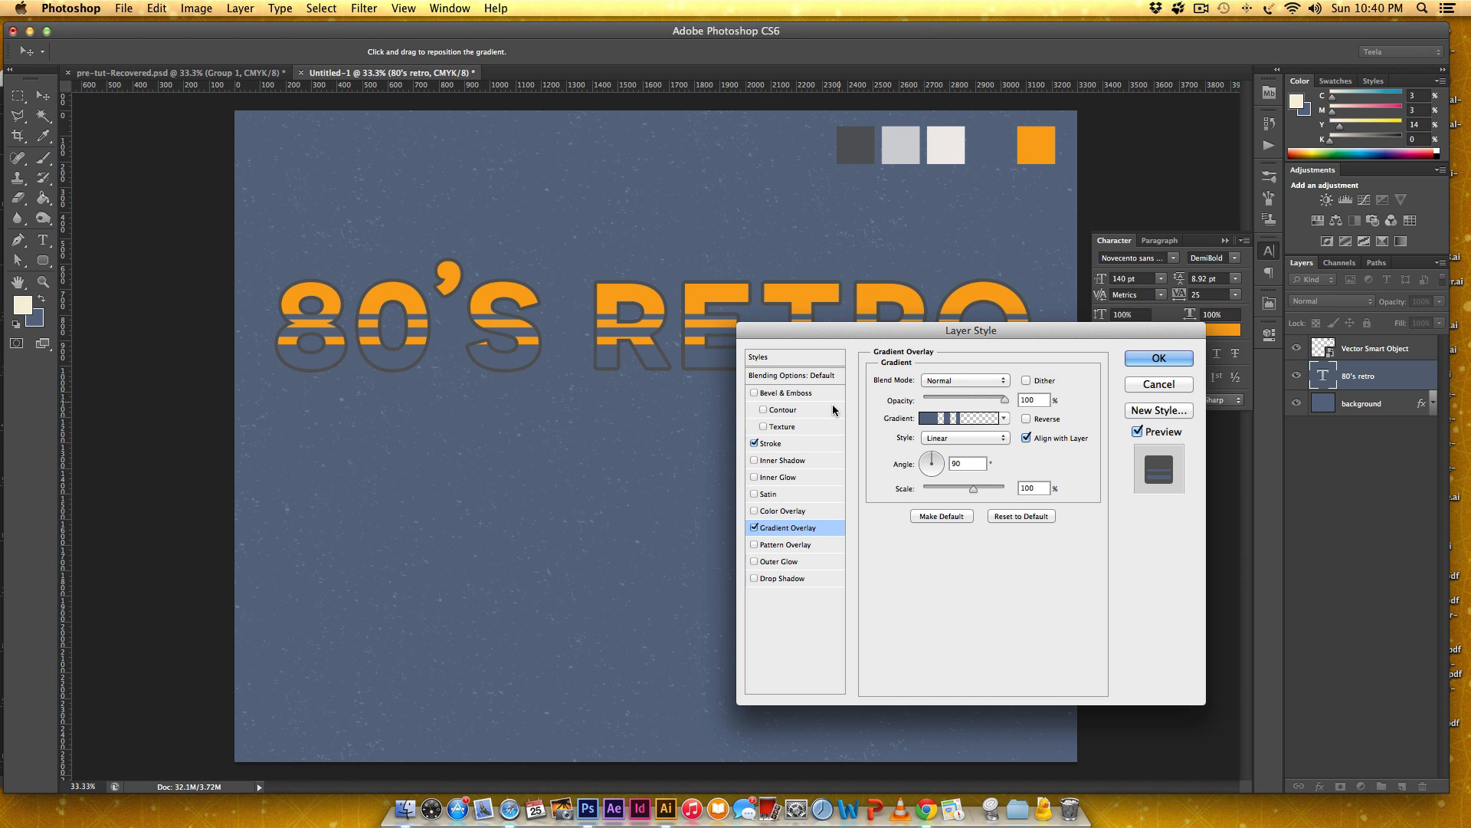
# Add an Inner Glow to the "80'S RETRO" text with its blend mode set to Normal.
pyautogui.click(754, 477)
pyautogui.click(804, 478)
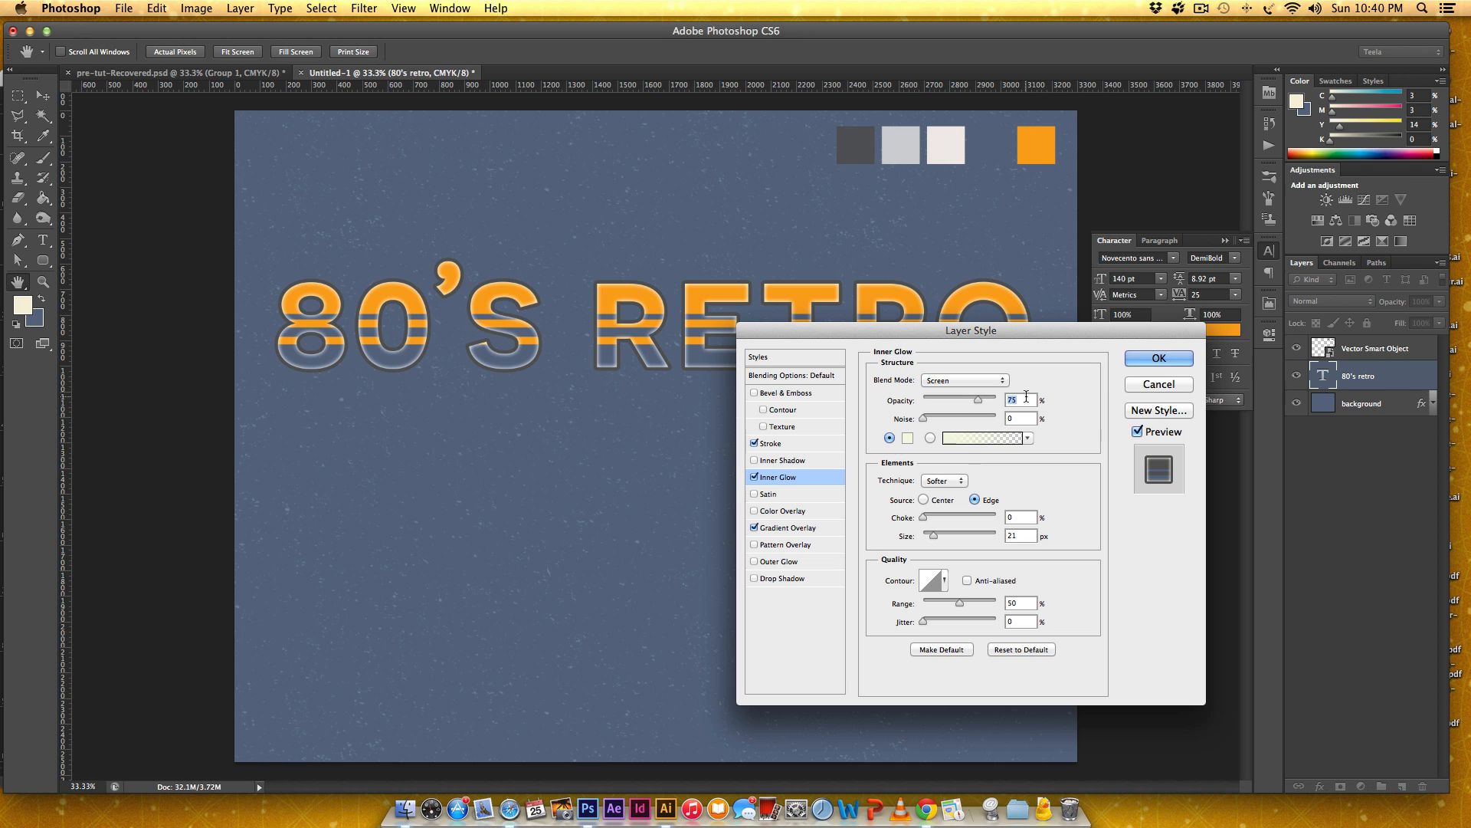
pyautogui.click(957, 383)
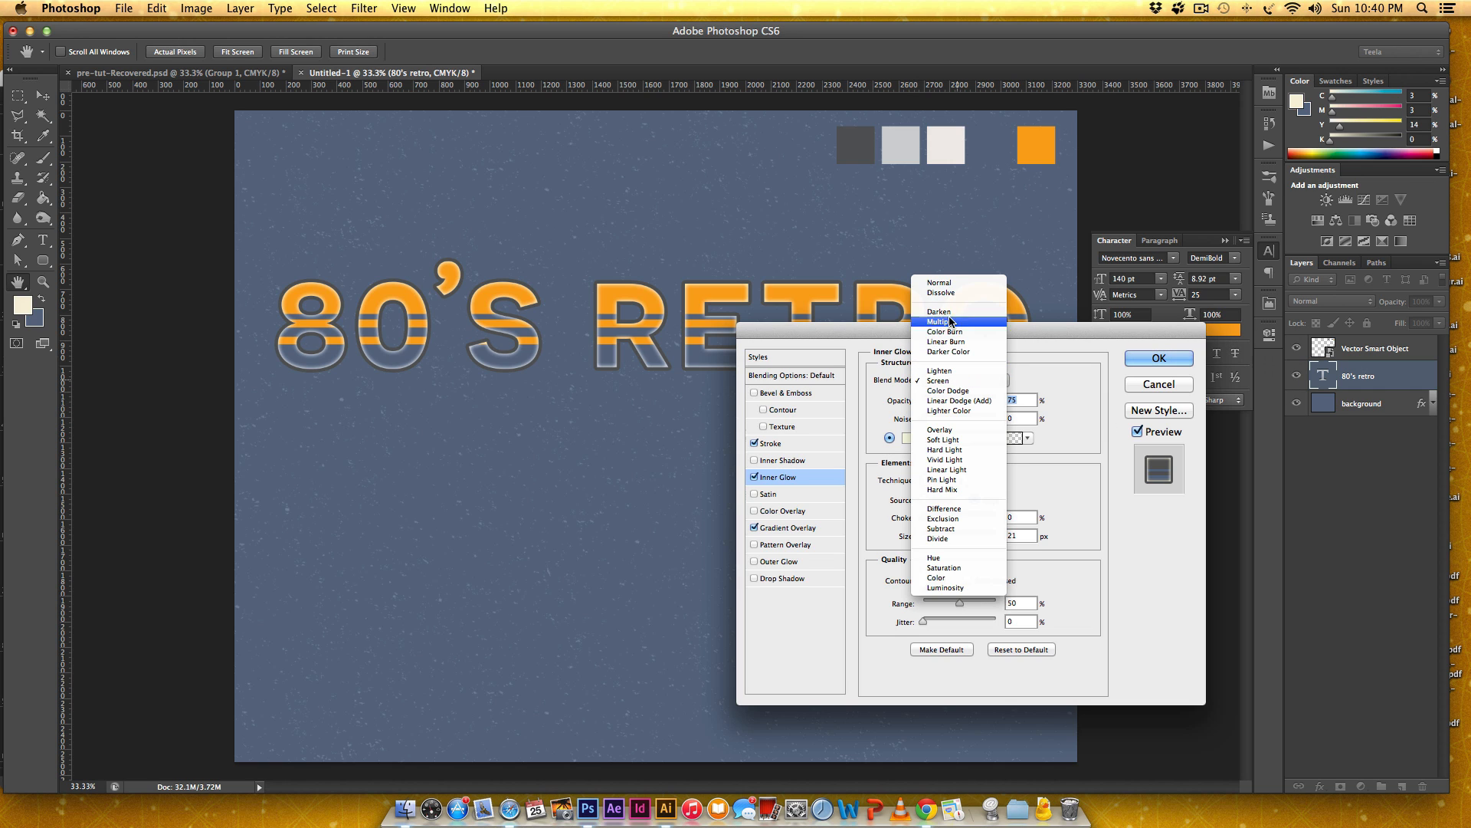
pyautogui.click(961, 283)
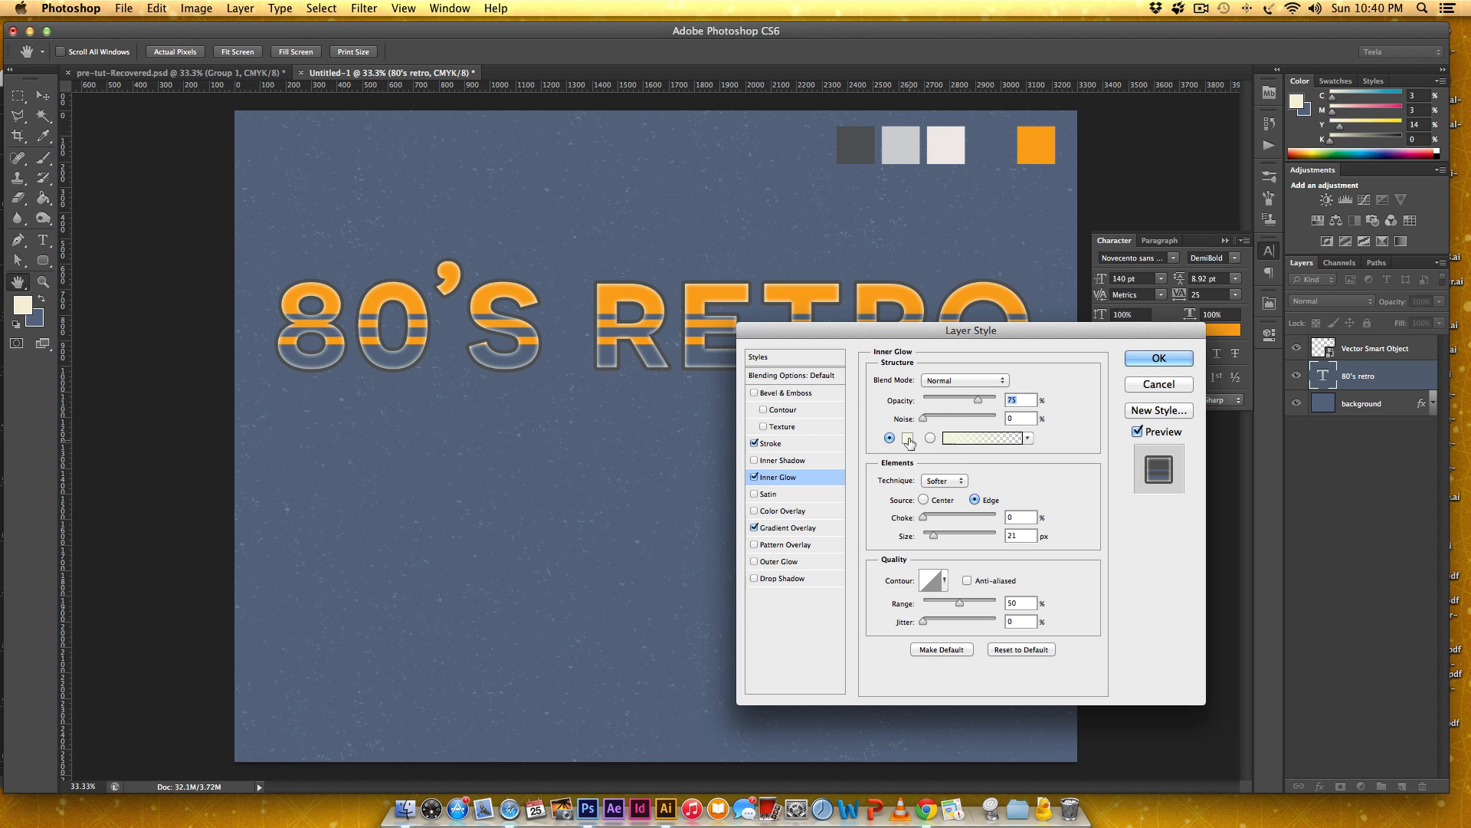
# Sample the off-white swatch (#efece8) as the inner glow color and set the glow's size to 9 px and range to 1%.
pyautogui.click(909, 442)
pyautogui.click(945, 150)
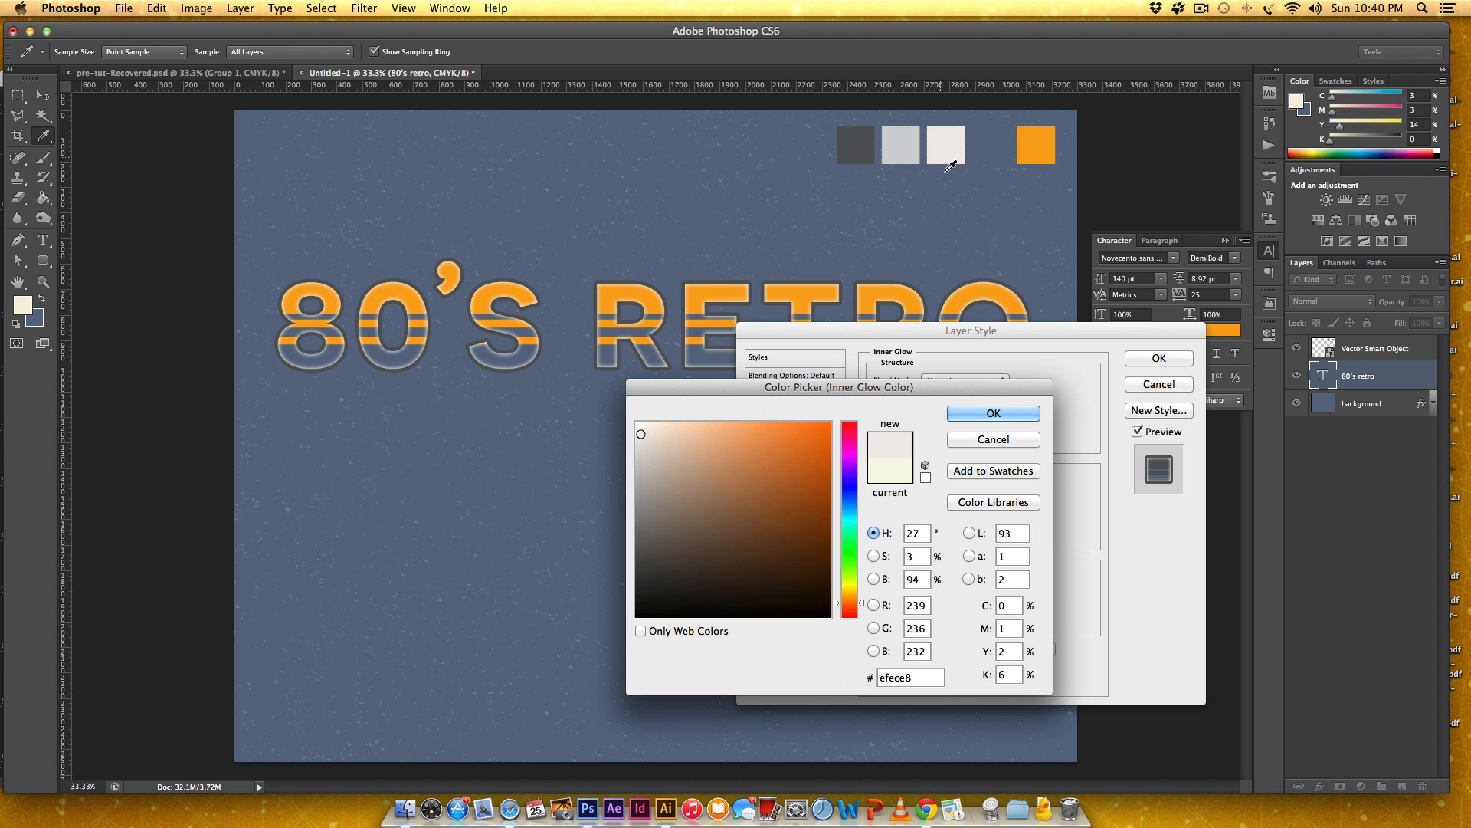
pyautogui.click(993, 413)
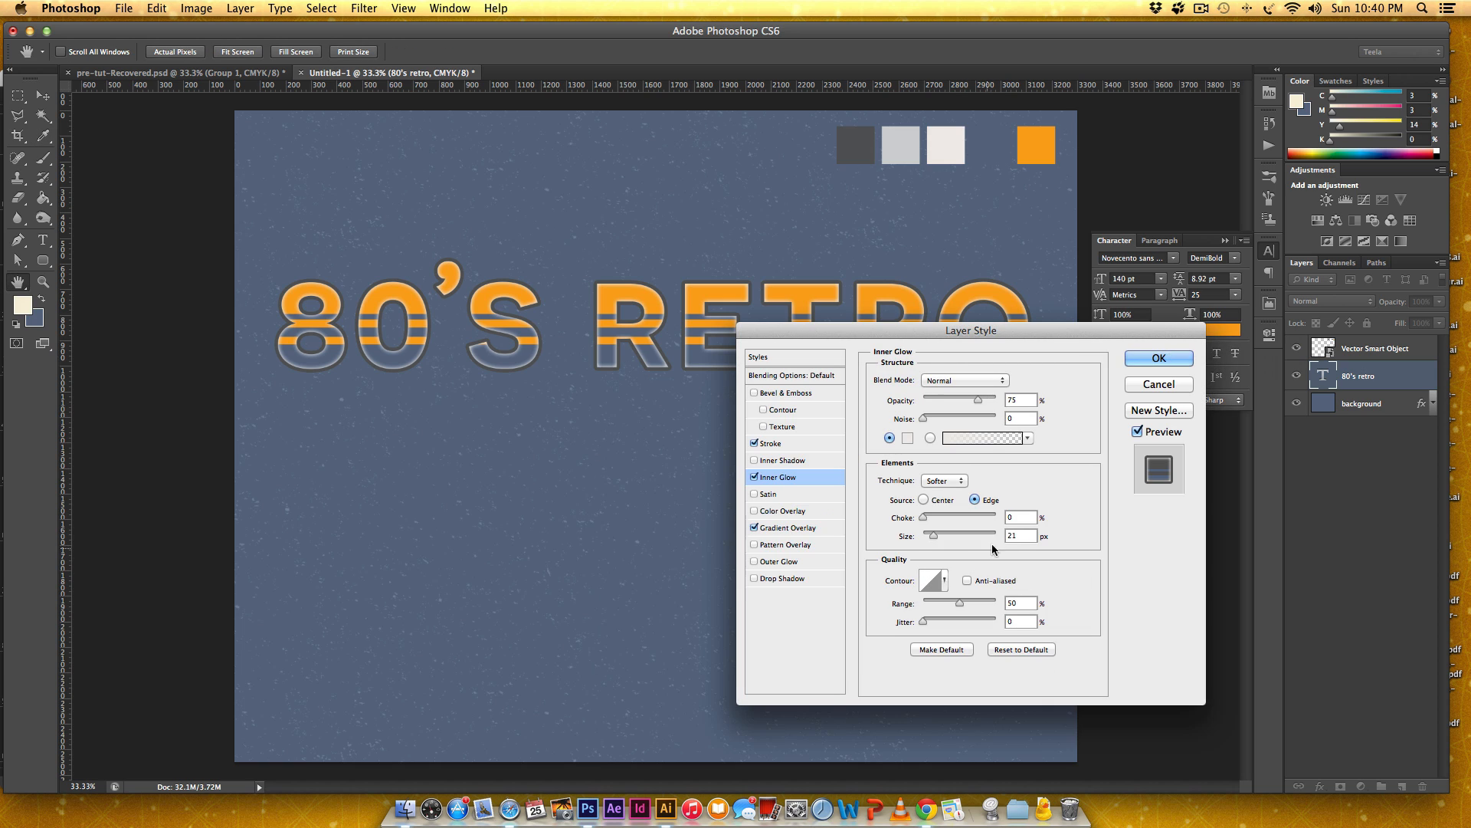
pyautogui.write('9')
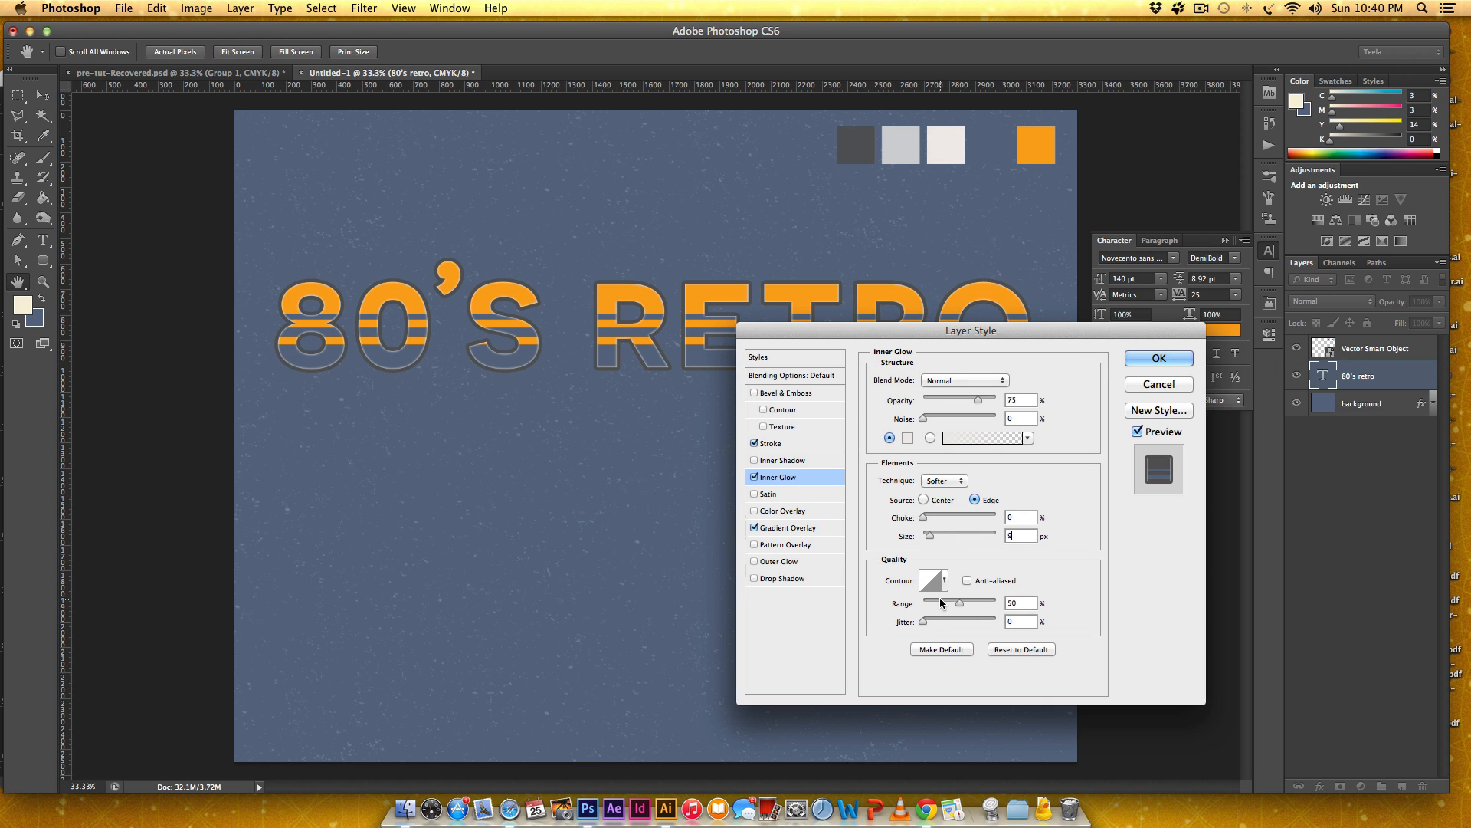
pyautogui.doubleClick(1011, 602)
pyautogui.write('1')
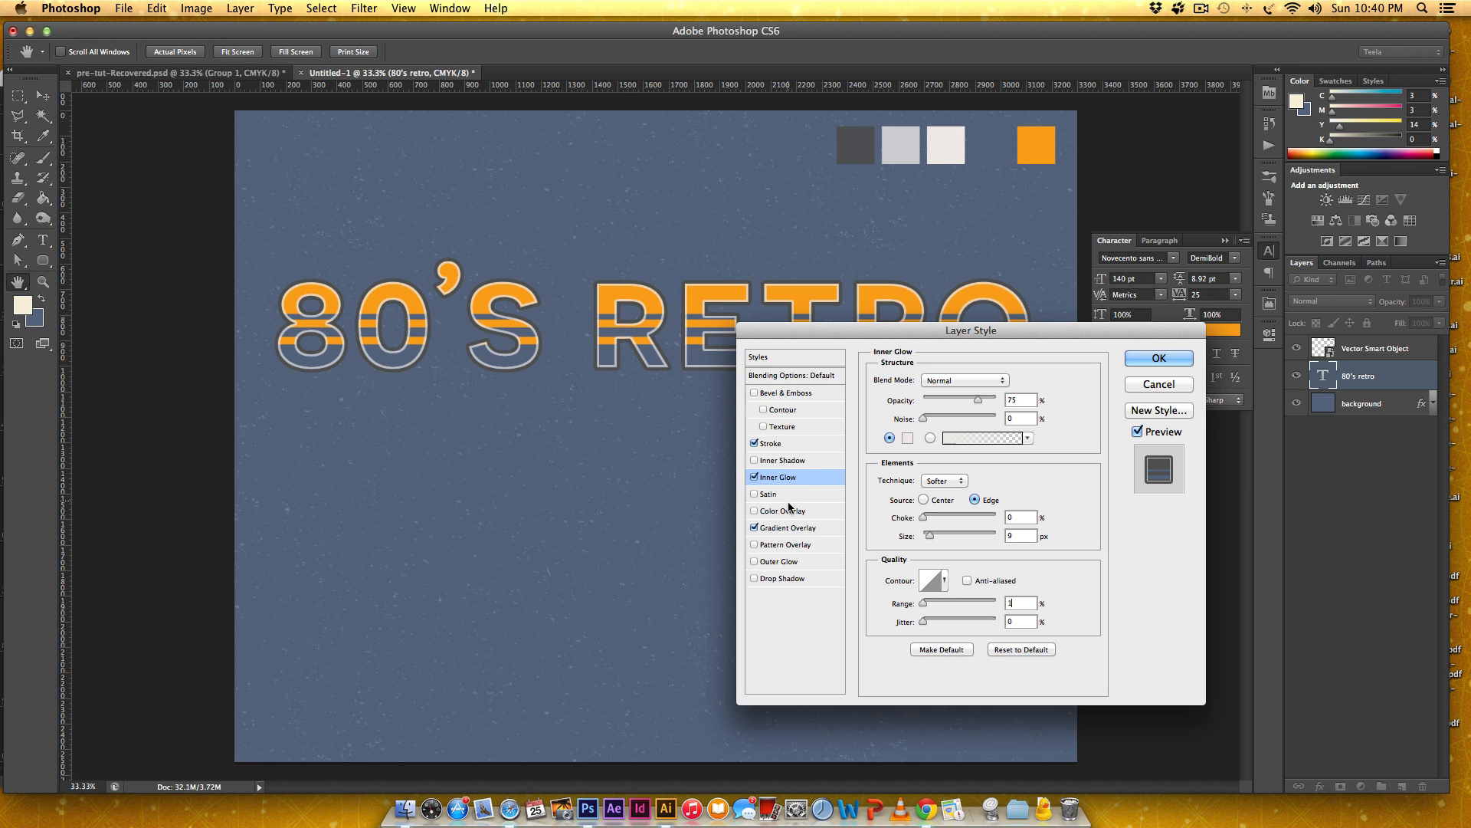
# Add a Pattern Overlay to the "80'S RETRO" text using the GRIT-pattern-2 pattern.
pyautogui.click(754, 544)
pyautogui.click(801, 545)
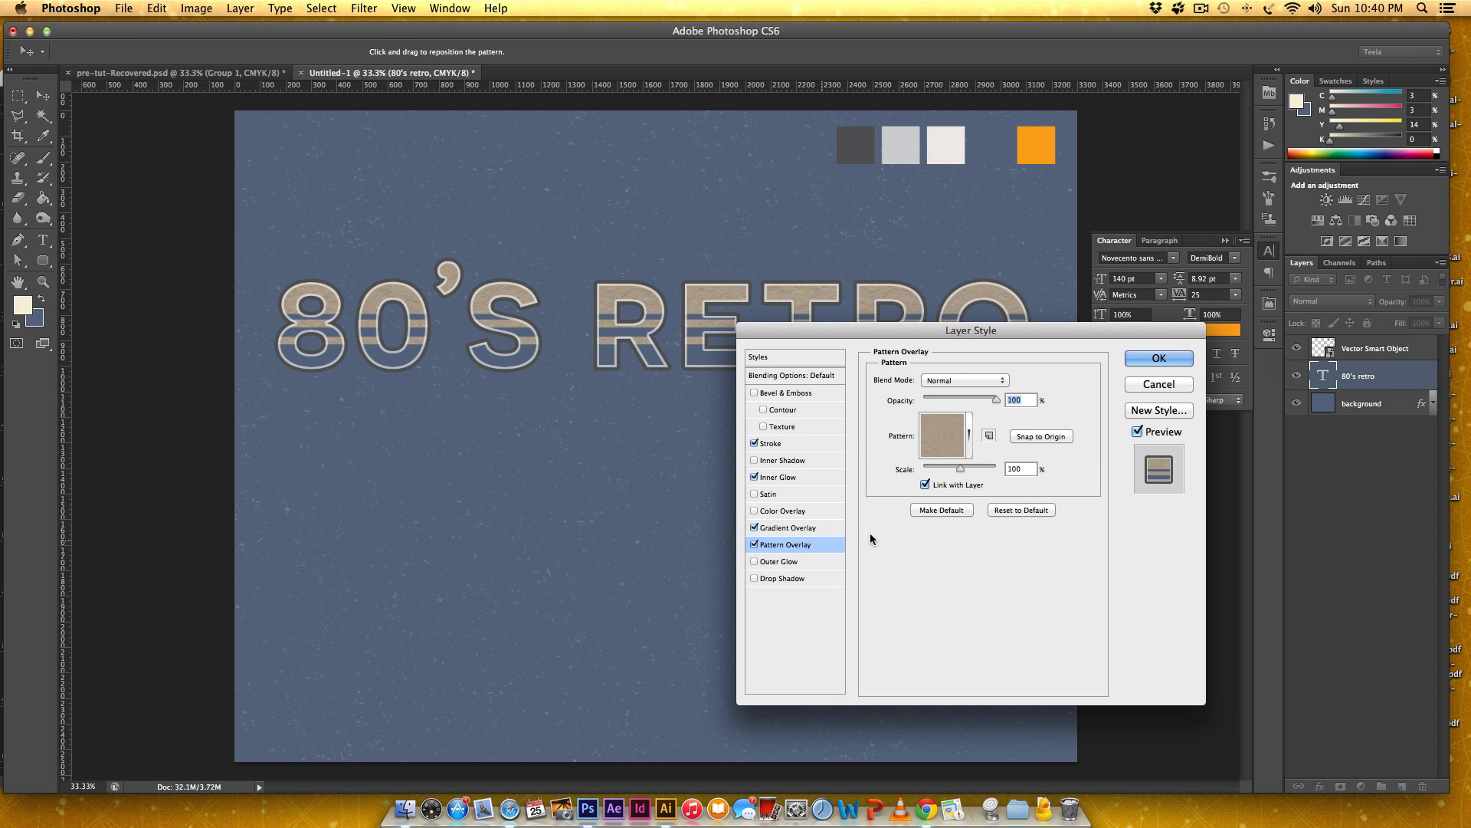
pyautogui.click(942, 437)
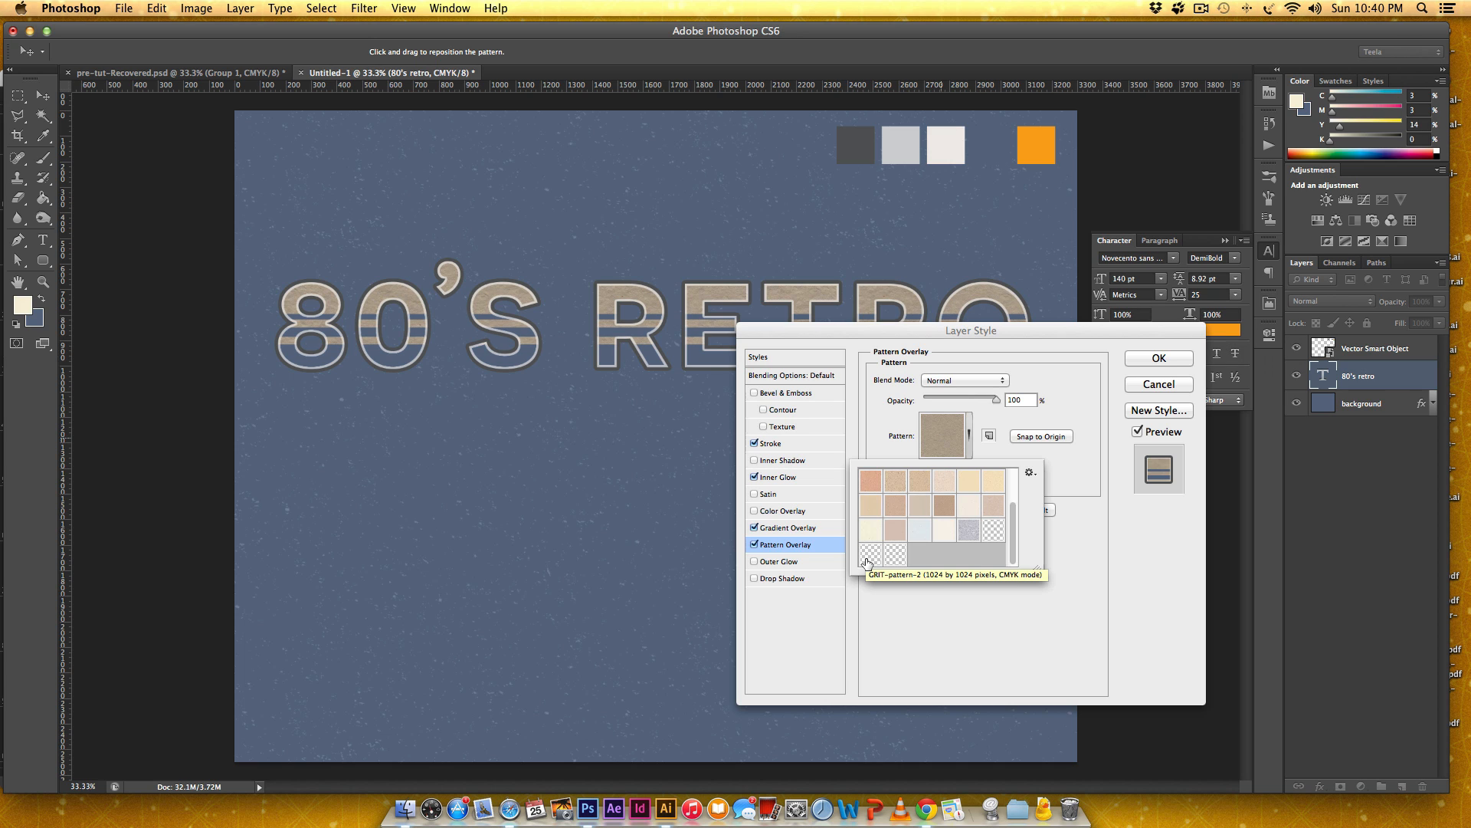
pyautogui.click(869, 558)
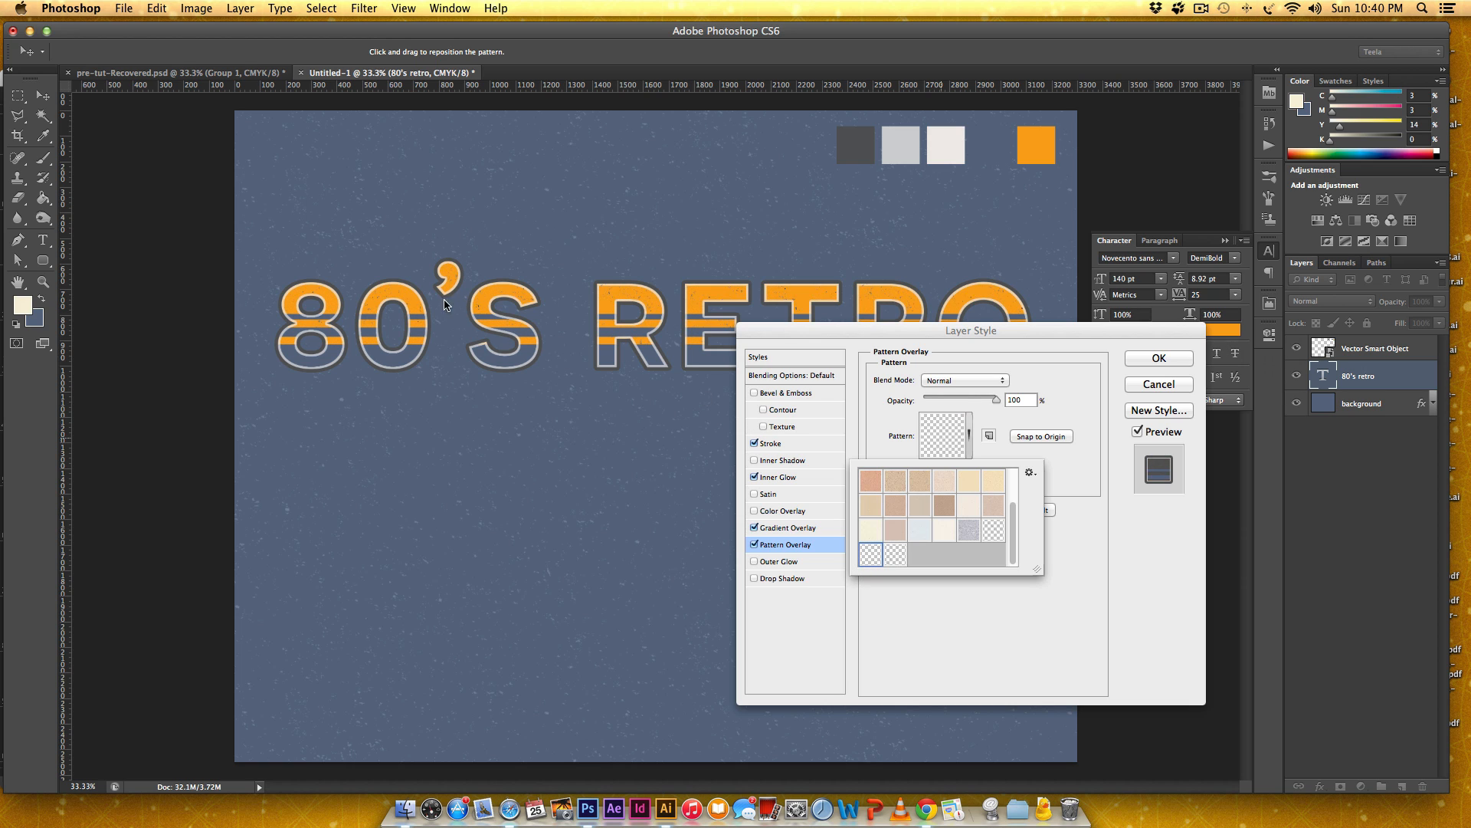
pyautogui.click(1079, 467)
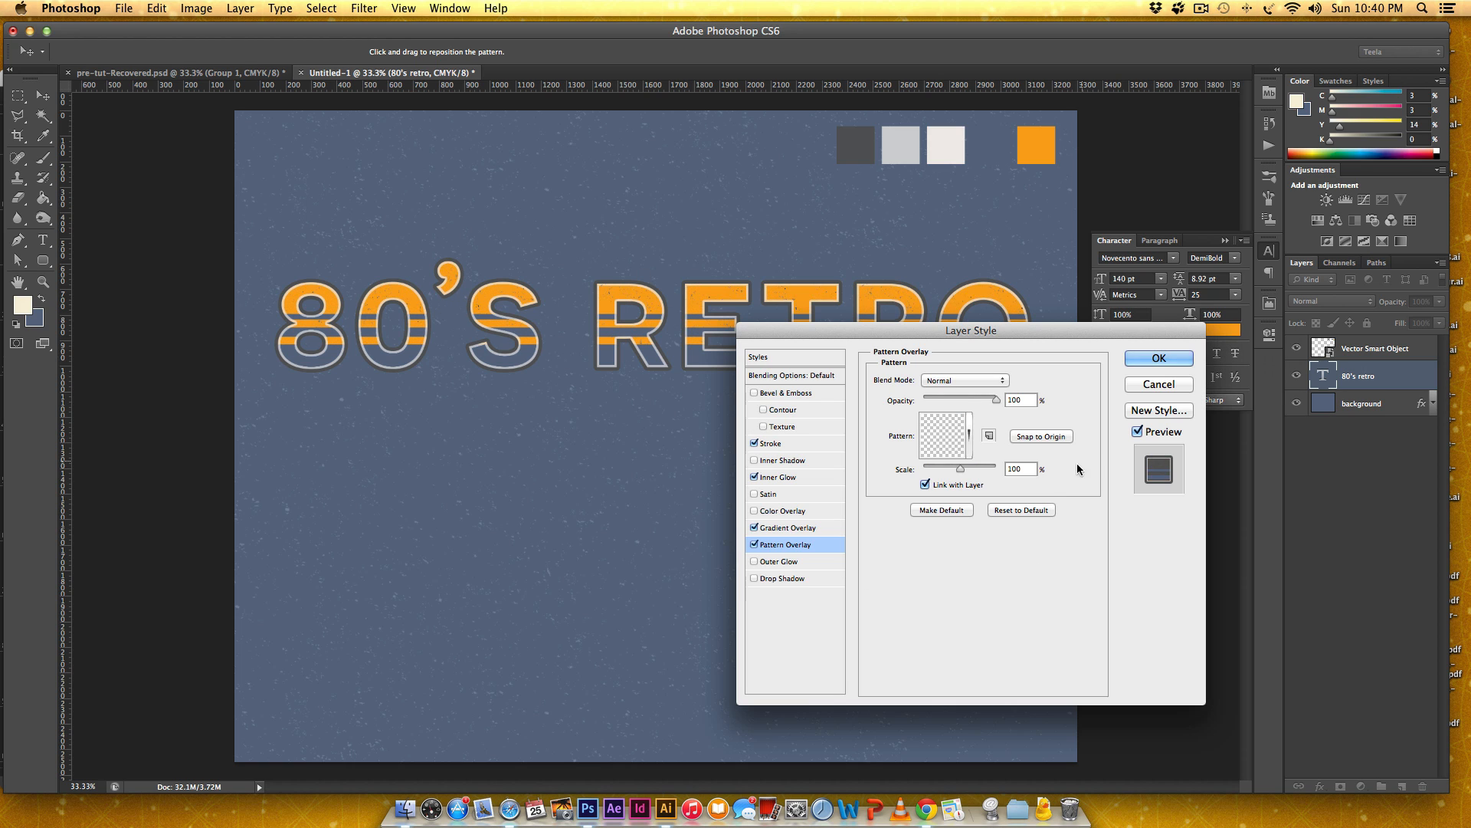
# Set the pattern overlay's scale to 50% and blend mode to Multiply, and apply the layer style.
pyautogui.moveTo(1024, 469); pyautogui.dragTo(974, 463)
pyautogui.write('50')
pyautogui.click(963, 381)
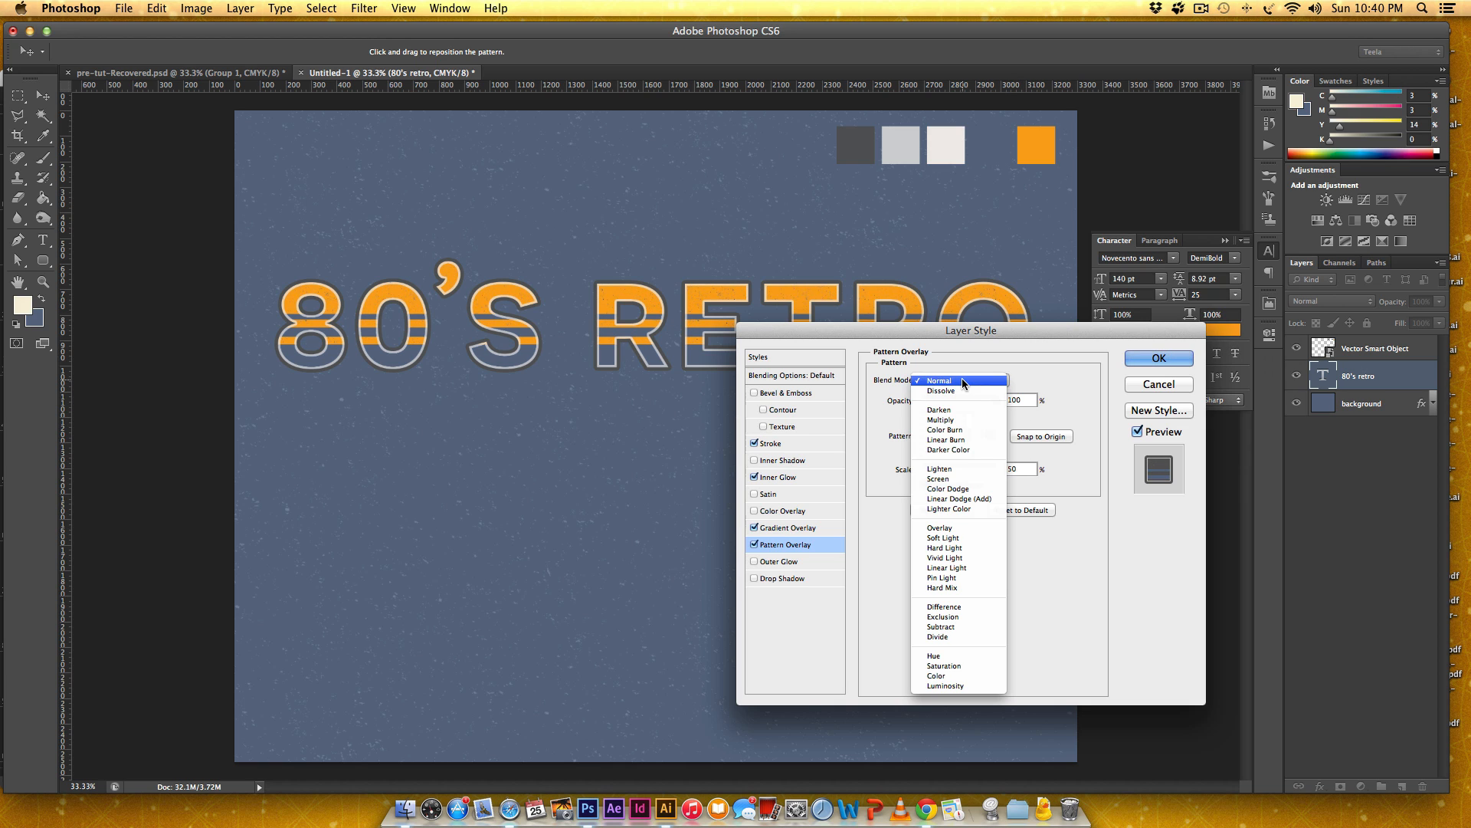
pyautogui.click(963, 420)
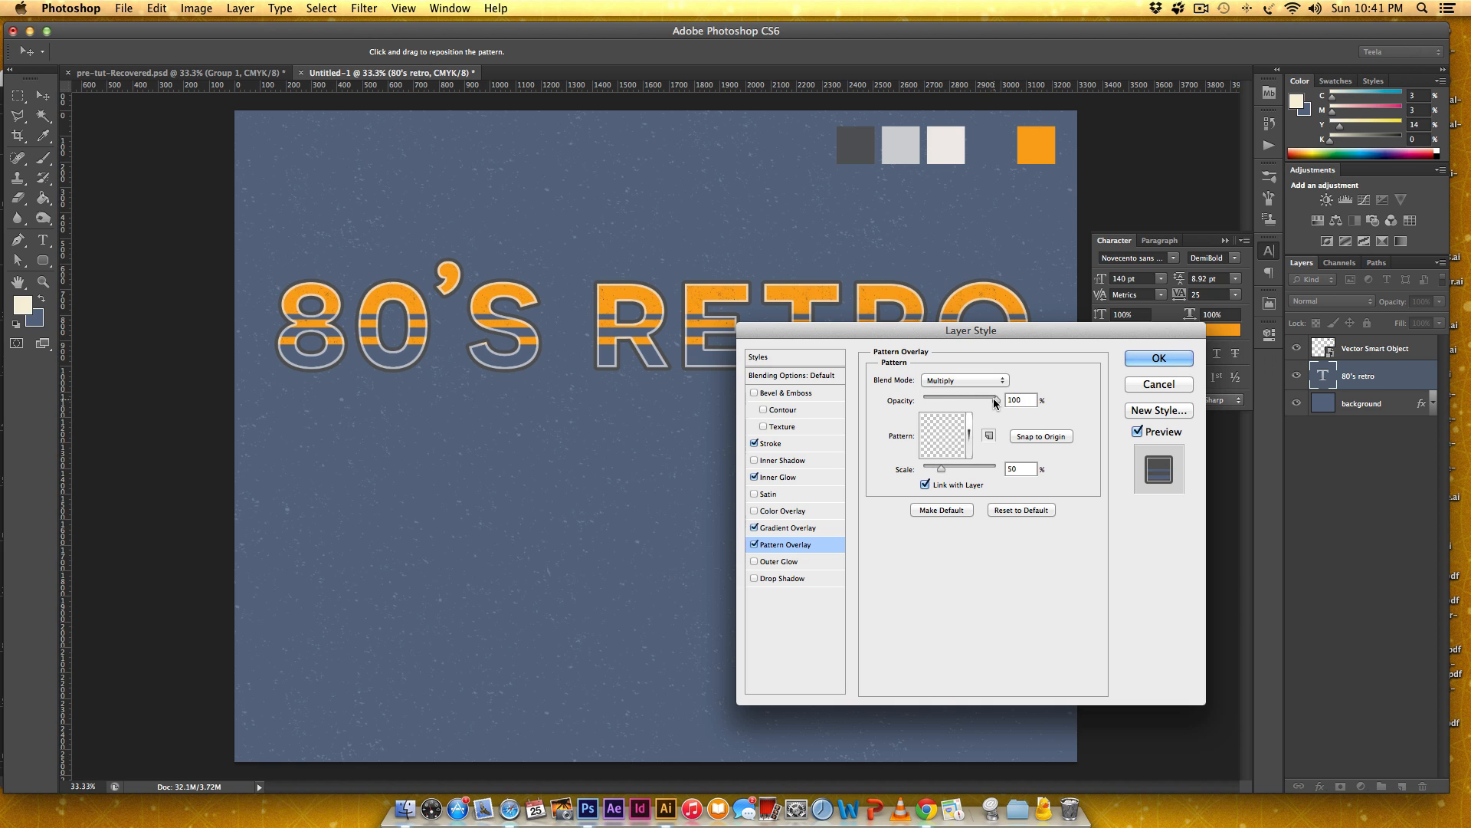
pyautogui.moveTo(997, 399); pyautogui.dragTo(998, 399)
pyautogui.click(1159, 358)
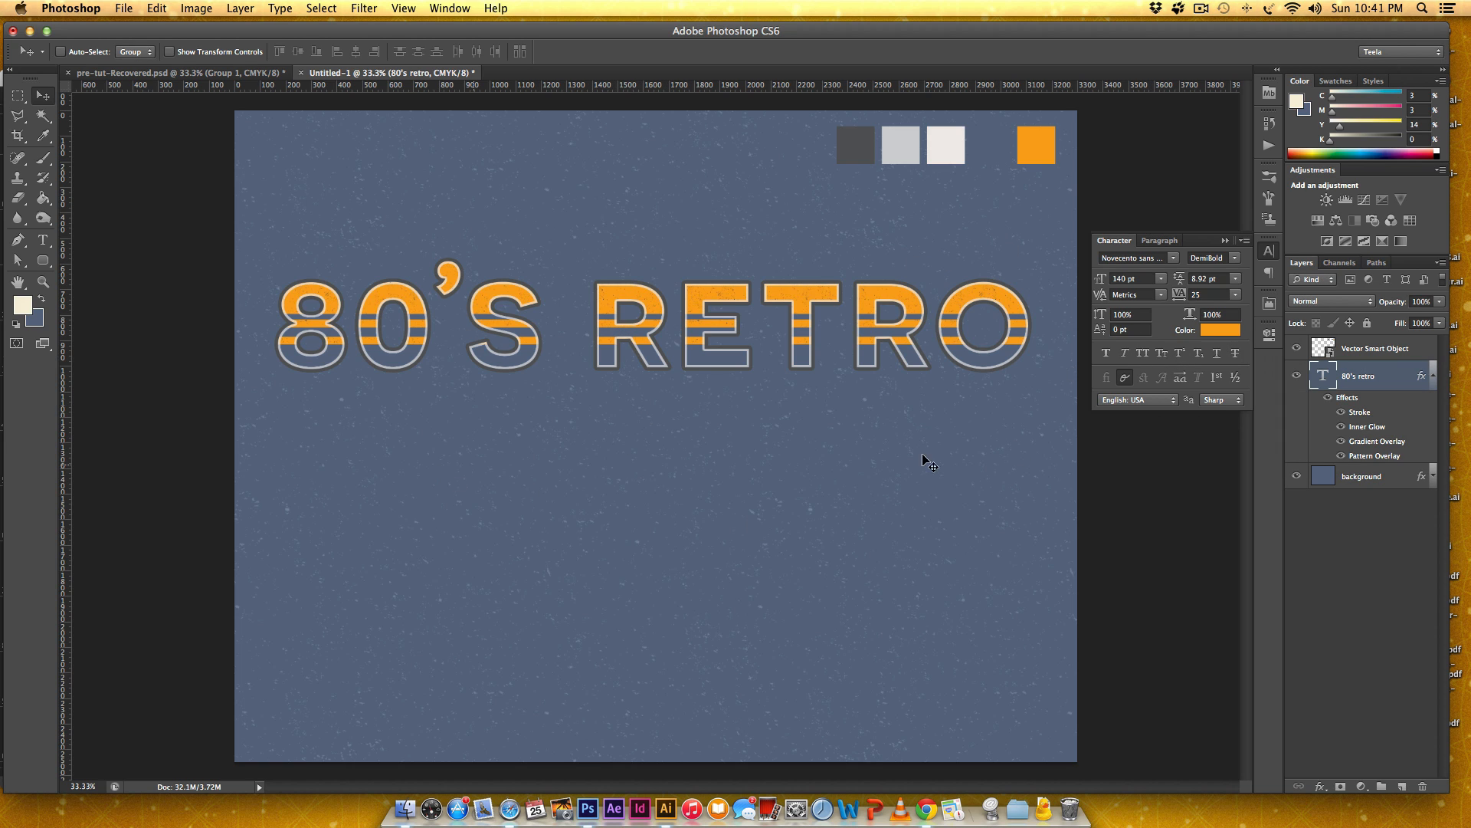
# Collapse the effects list of the 80's retro layer, keeping the background layer's effects collapsed as well.
pyautogui.click(1434, 375)
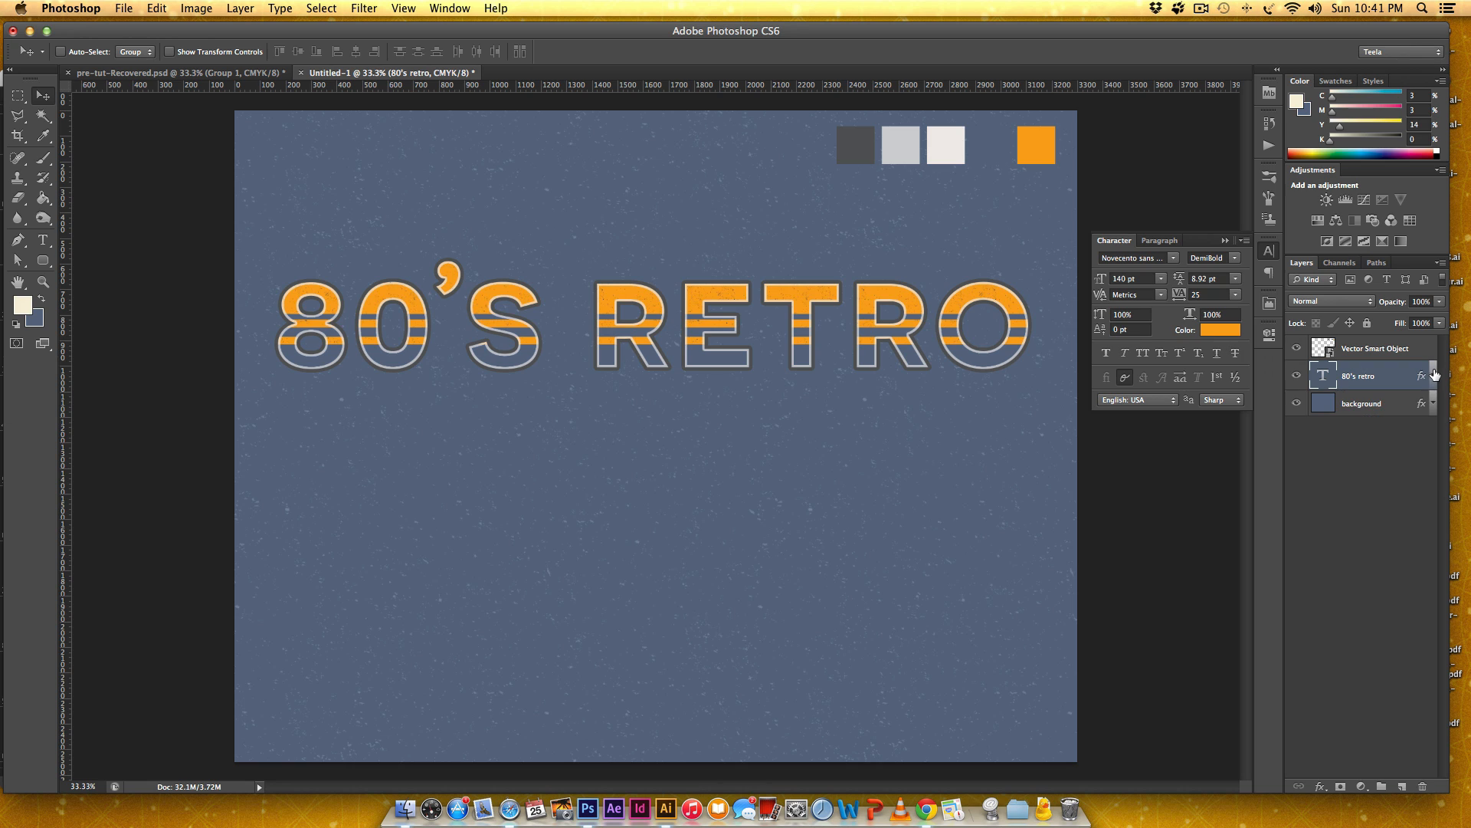
pyautogui.click(1434, 375)
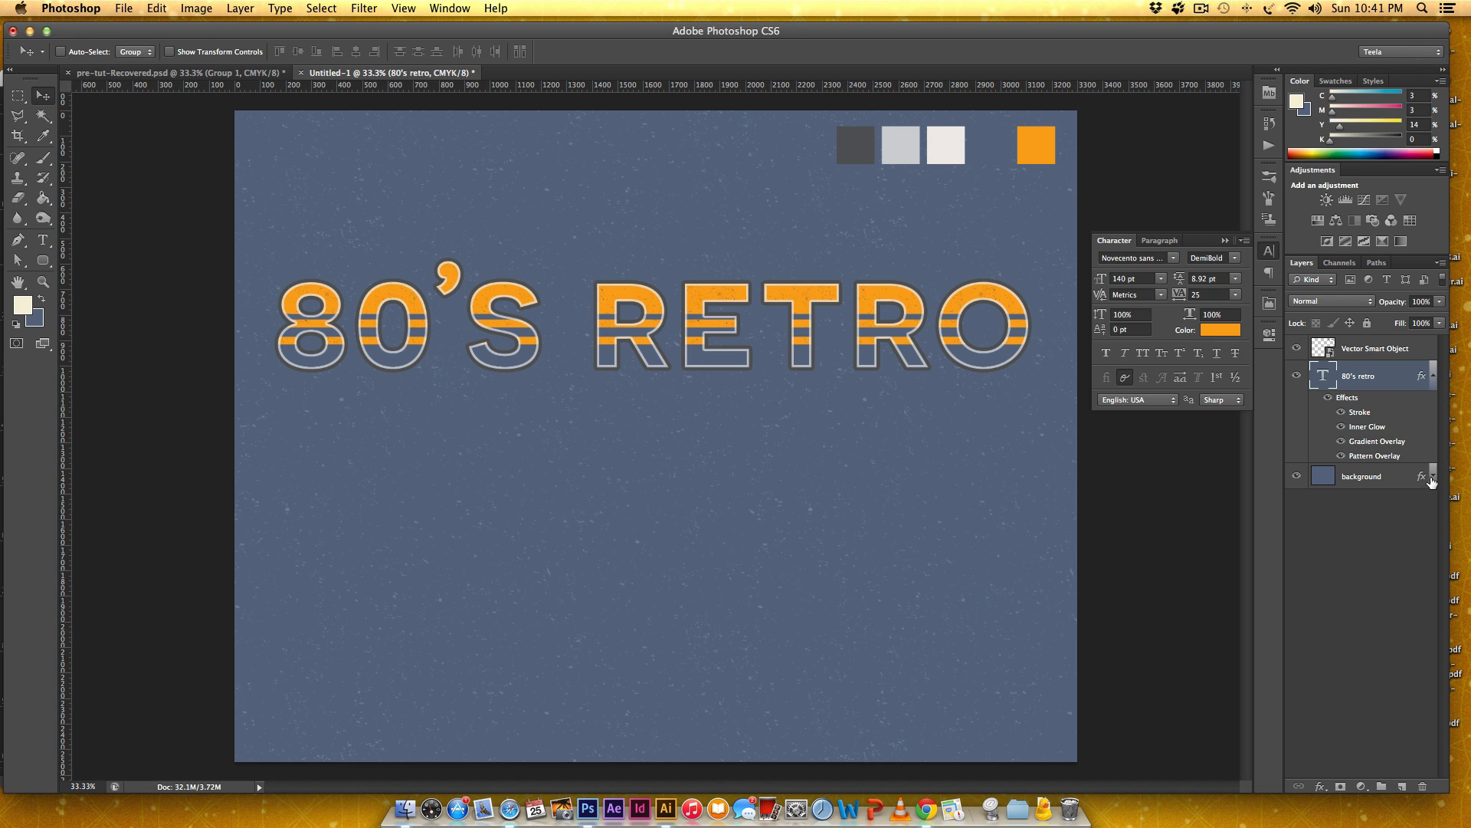
pyautogui.click(1434, 477)
pyautogui.click(1434, 477)
pyautogui.click(1433, 375)
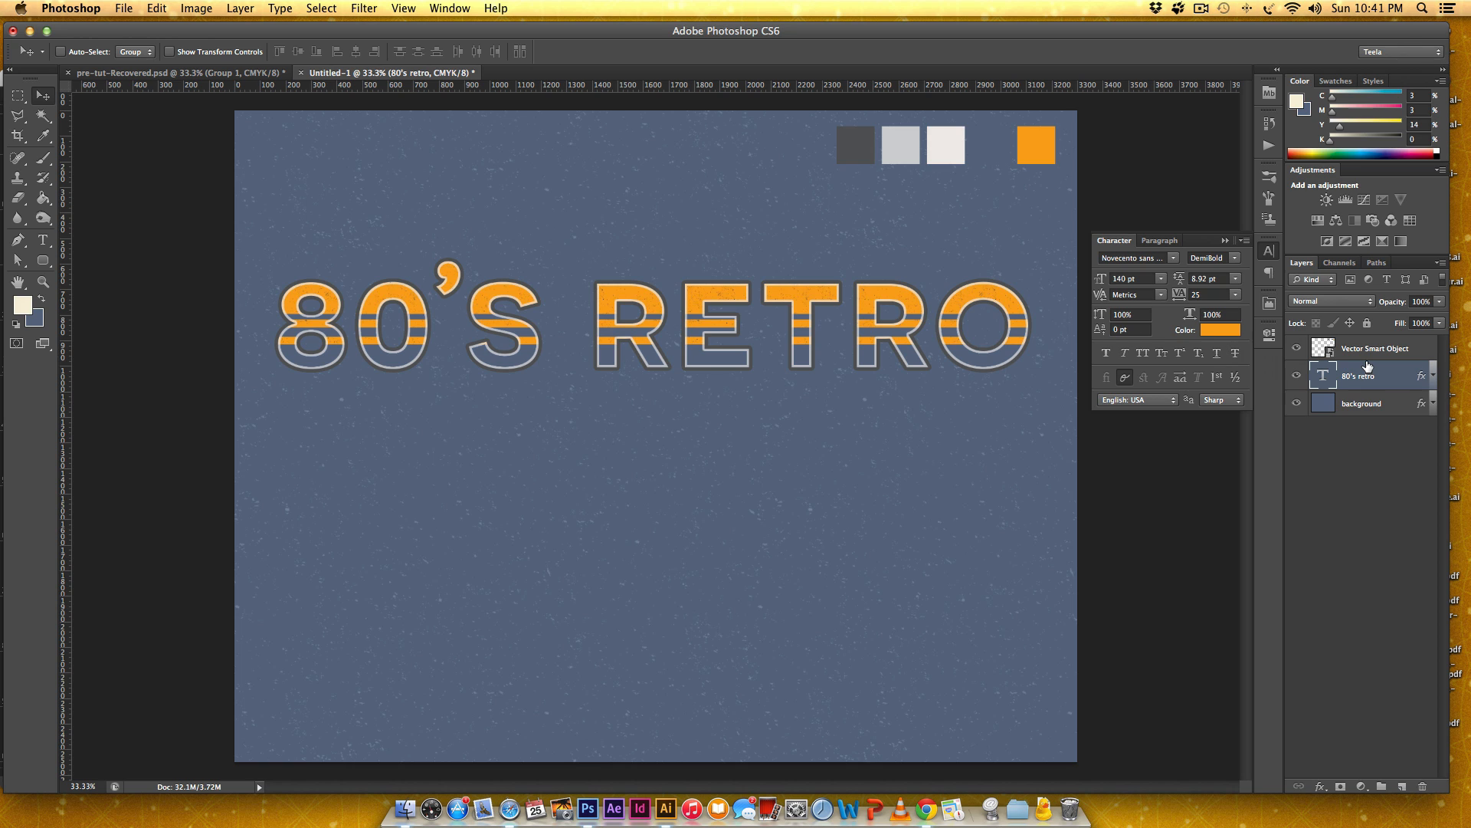
# Add a second text line reading "TEXT EFFECT" below "80'S RETRO".
pyautogui.press('t')
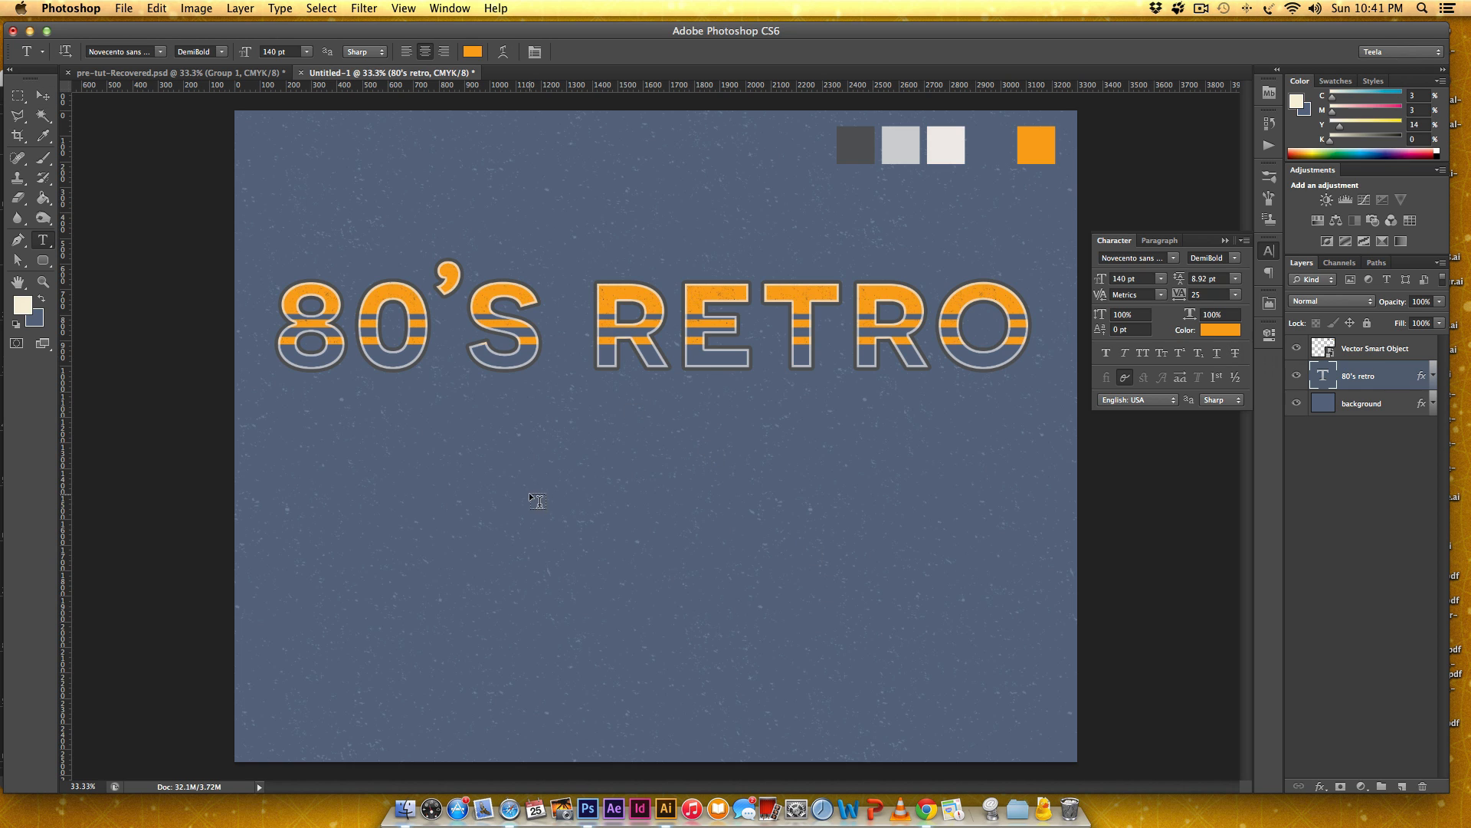
pyautogui.click(862, 514)
pyautogui.write('TEX')
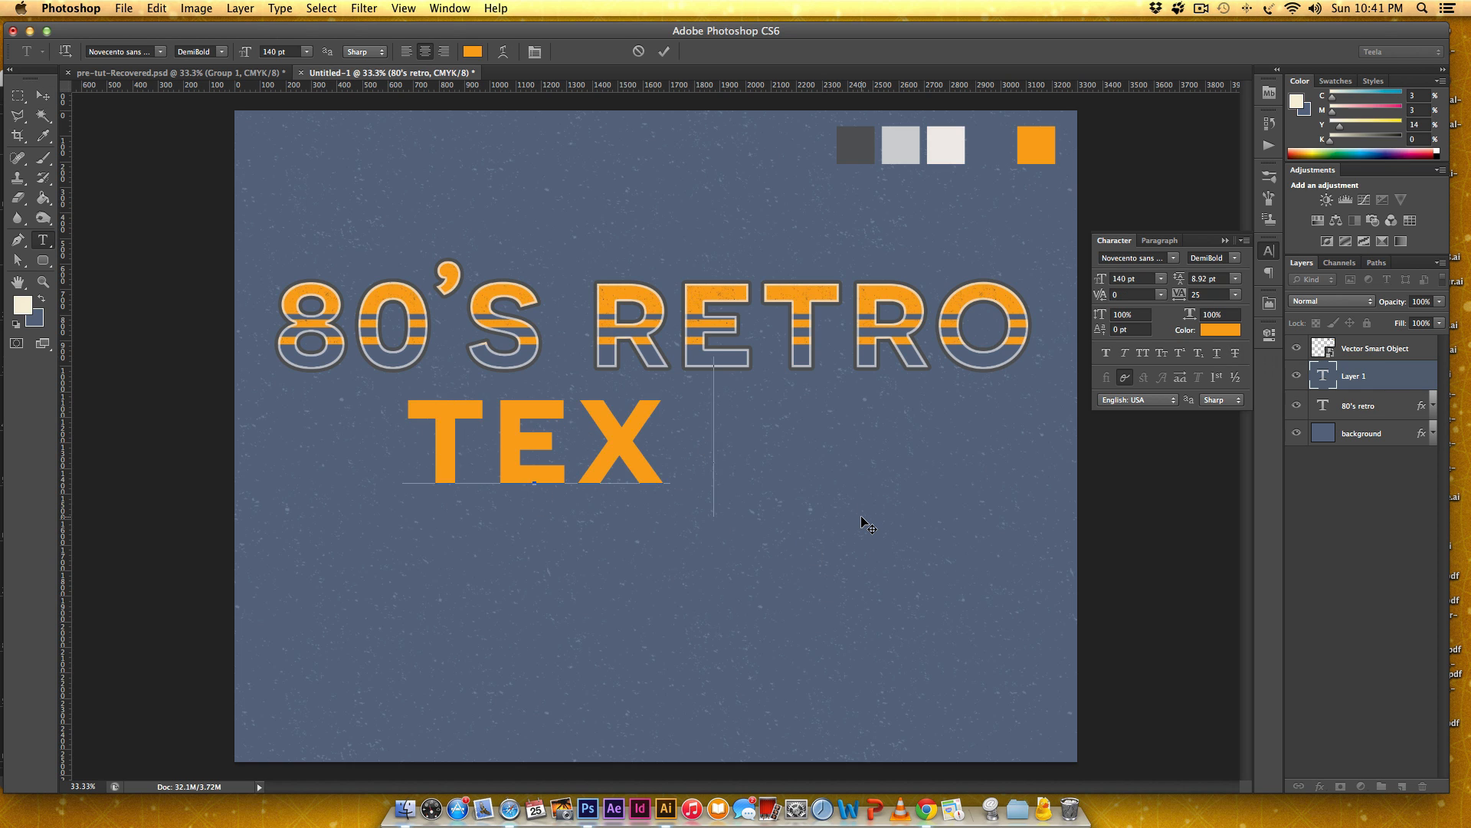
pyautogui.write('T EFFECT')
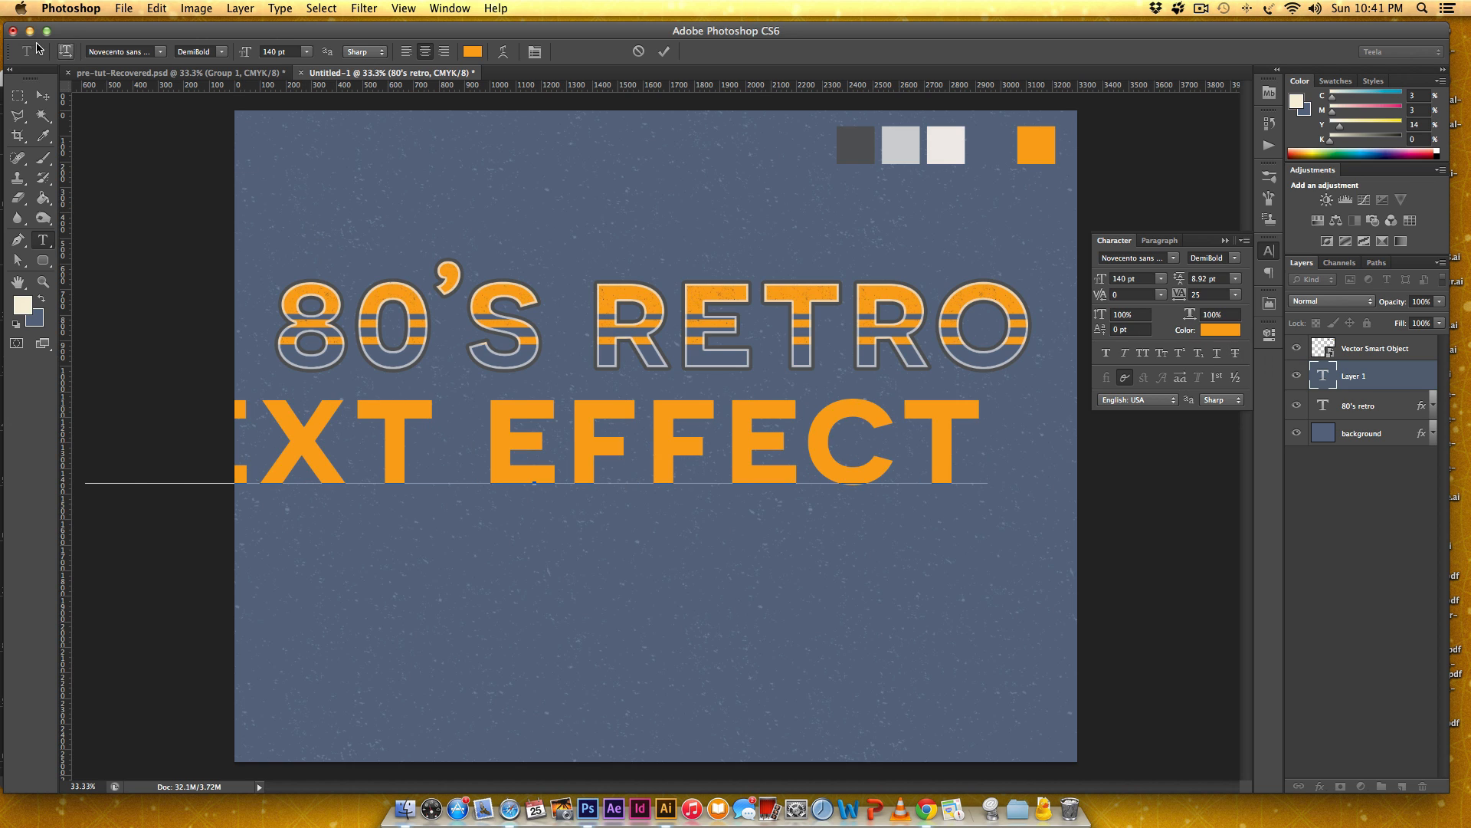
pyautogui.click(44, 95)
# Set the "TEXT EFFECT" font size to 120 pt and center the line beneath "80'S RETRO".
pyautogui.click(1132, 278)
pyautogui.write('120')
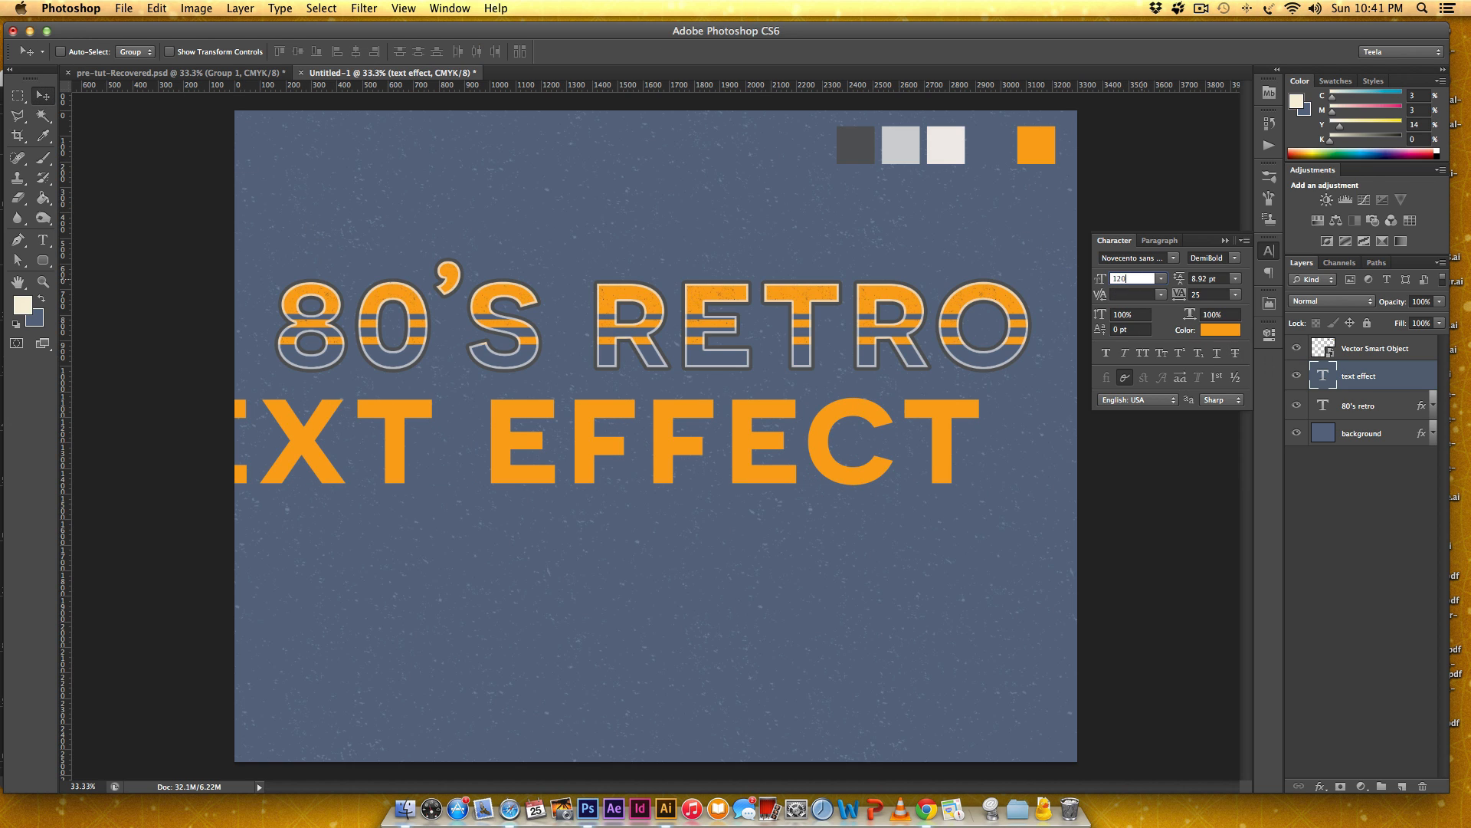
pyautogui.press('Return')
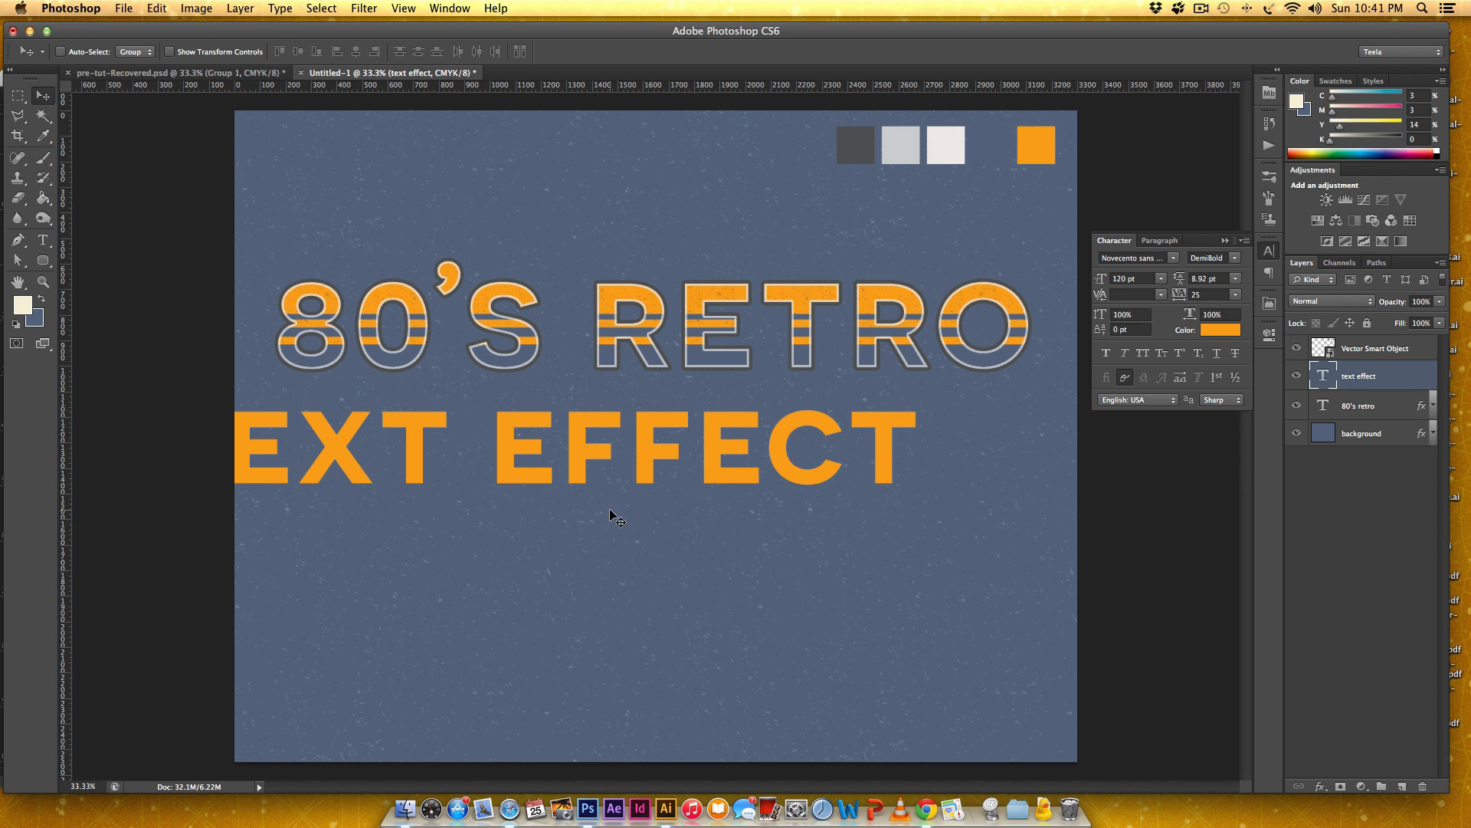
pyautogui.moveTo(564, 465); pyautogui.dragTo(687, 458)
pyautogui.moveTo(686, 460); pyautogui.dragTo(686, 468)
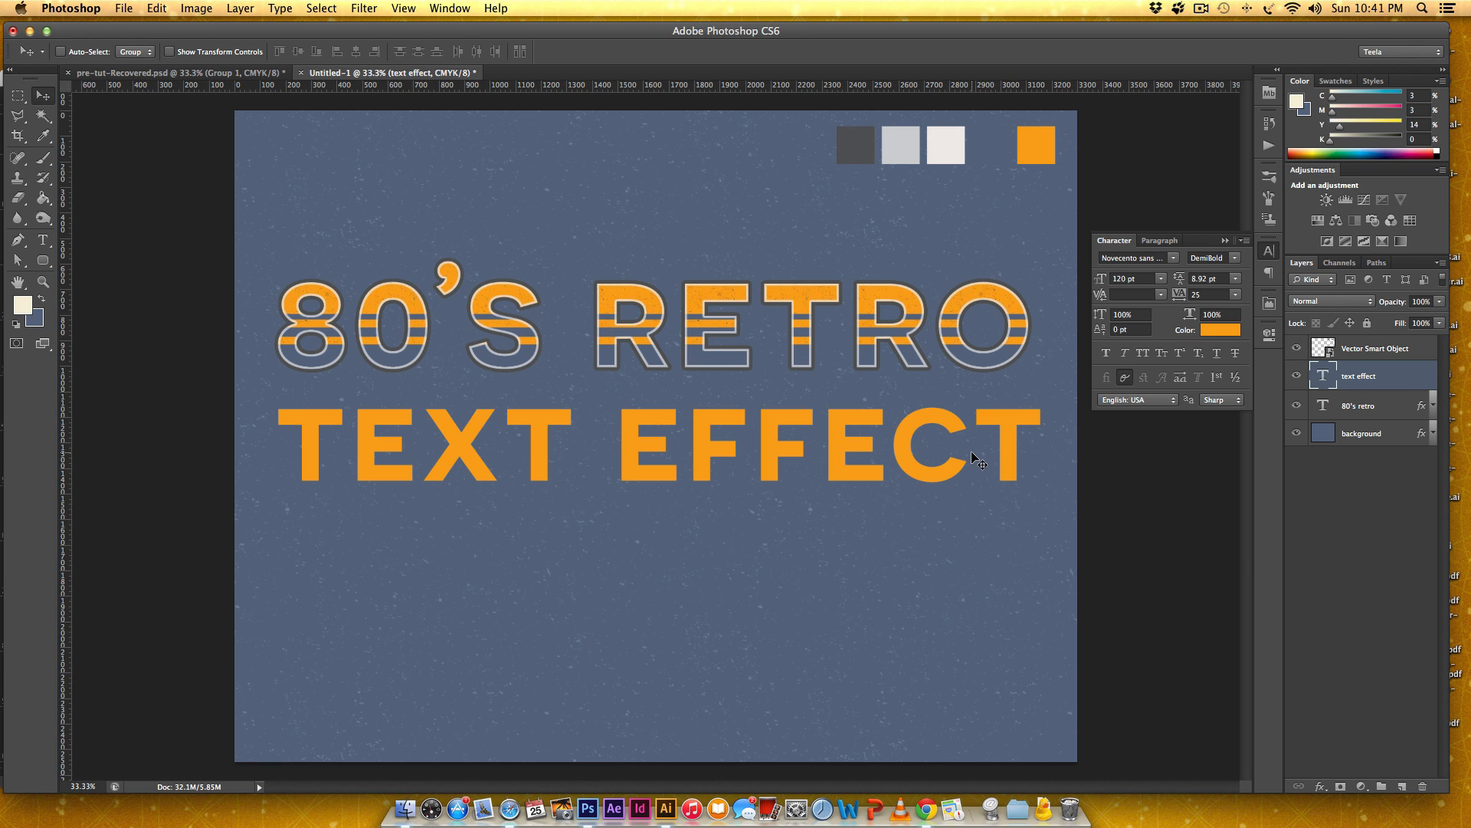
pyautogui.moveTo(952, 467); pyautogui.dragTo(946, 472)
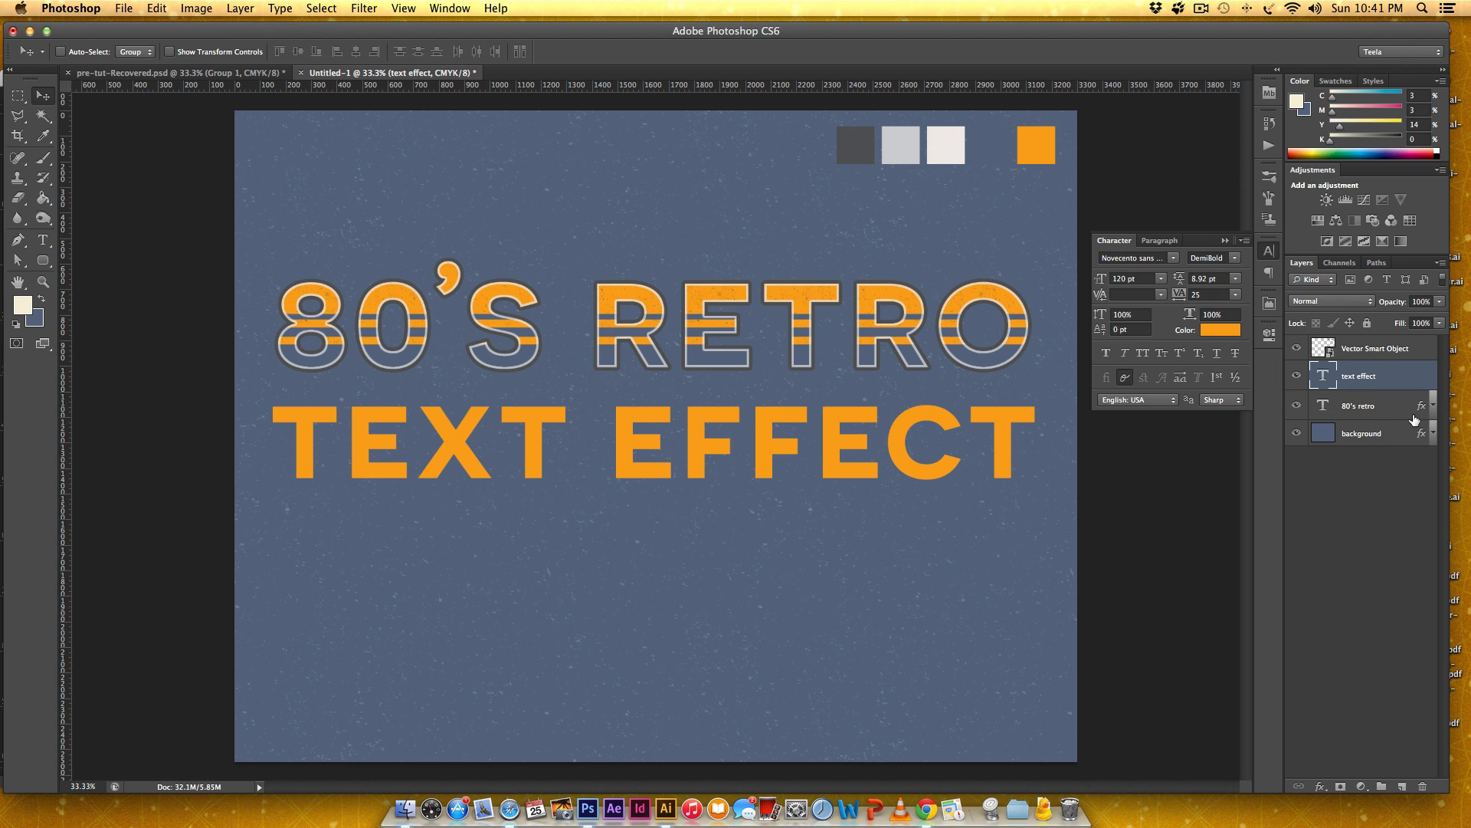
# Copy the layer style of the 80's retro layer and paste it onto the text effect layer.
pyautogui.rightClick(1419, 409)
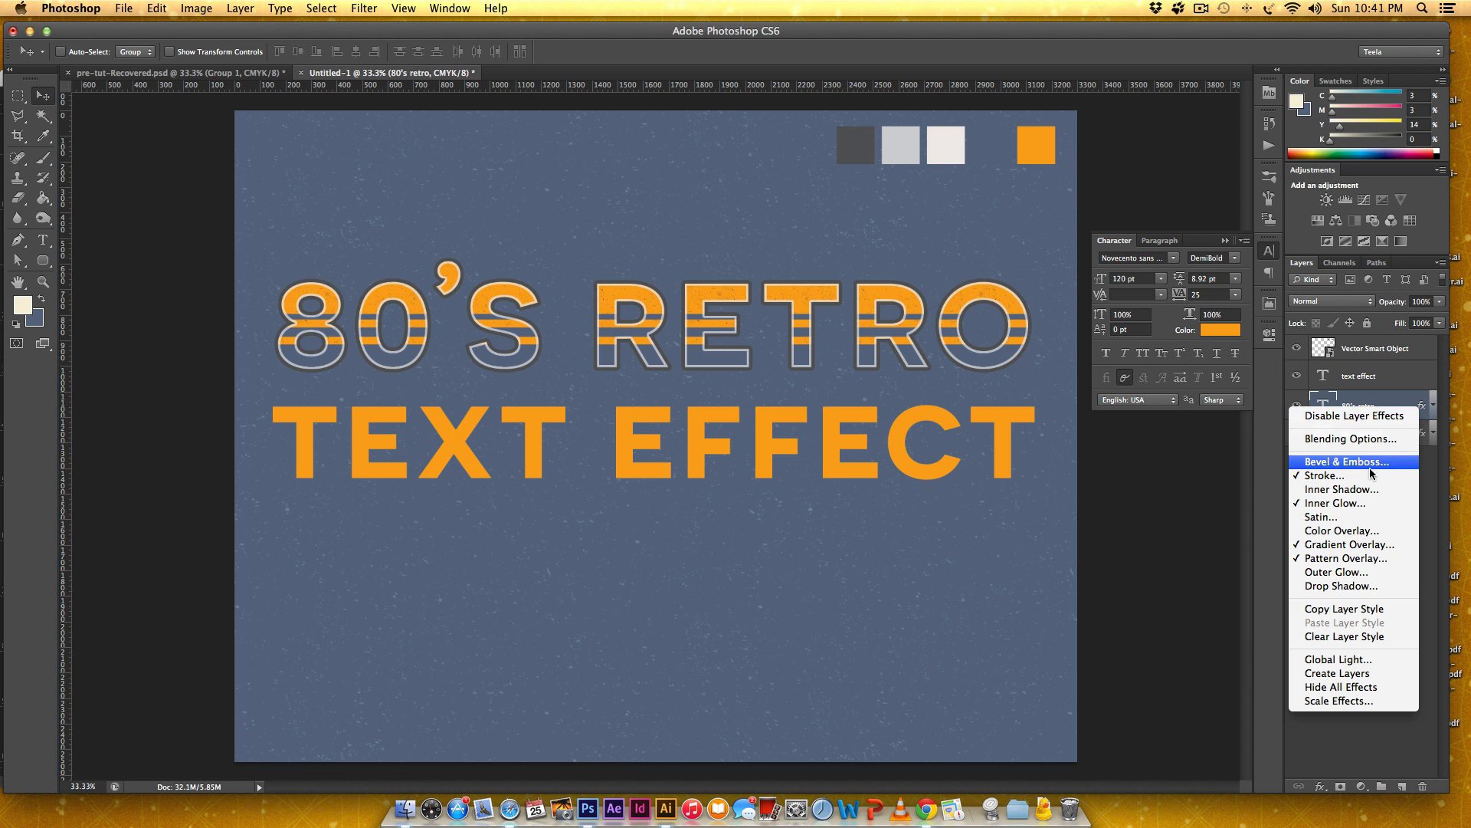
pyautogui.click(1363, 616)
pyautogui.click(1388, 380)
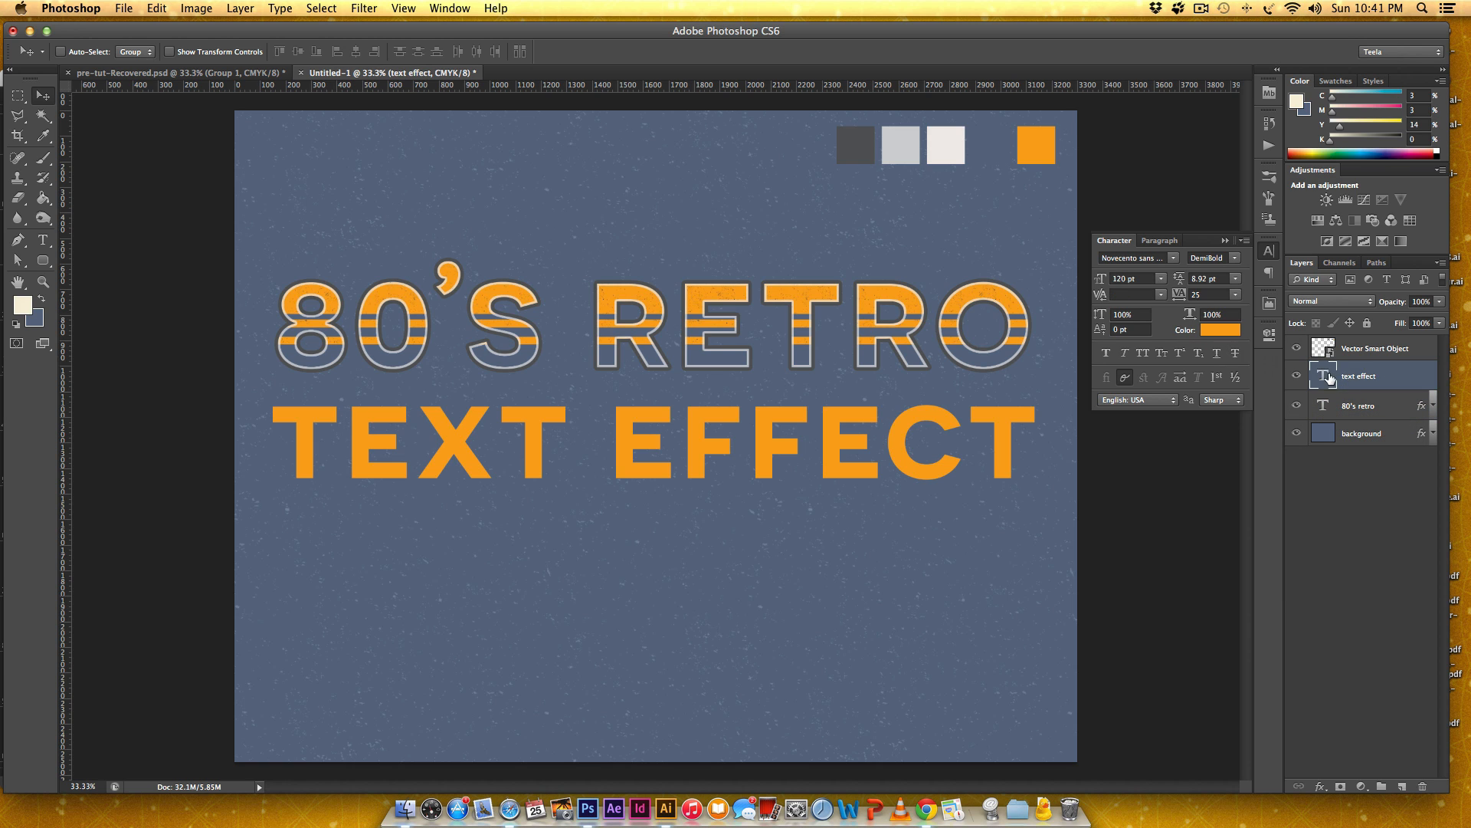
pyautogui.rightClick(1412, 379)
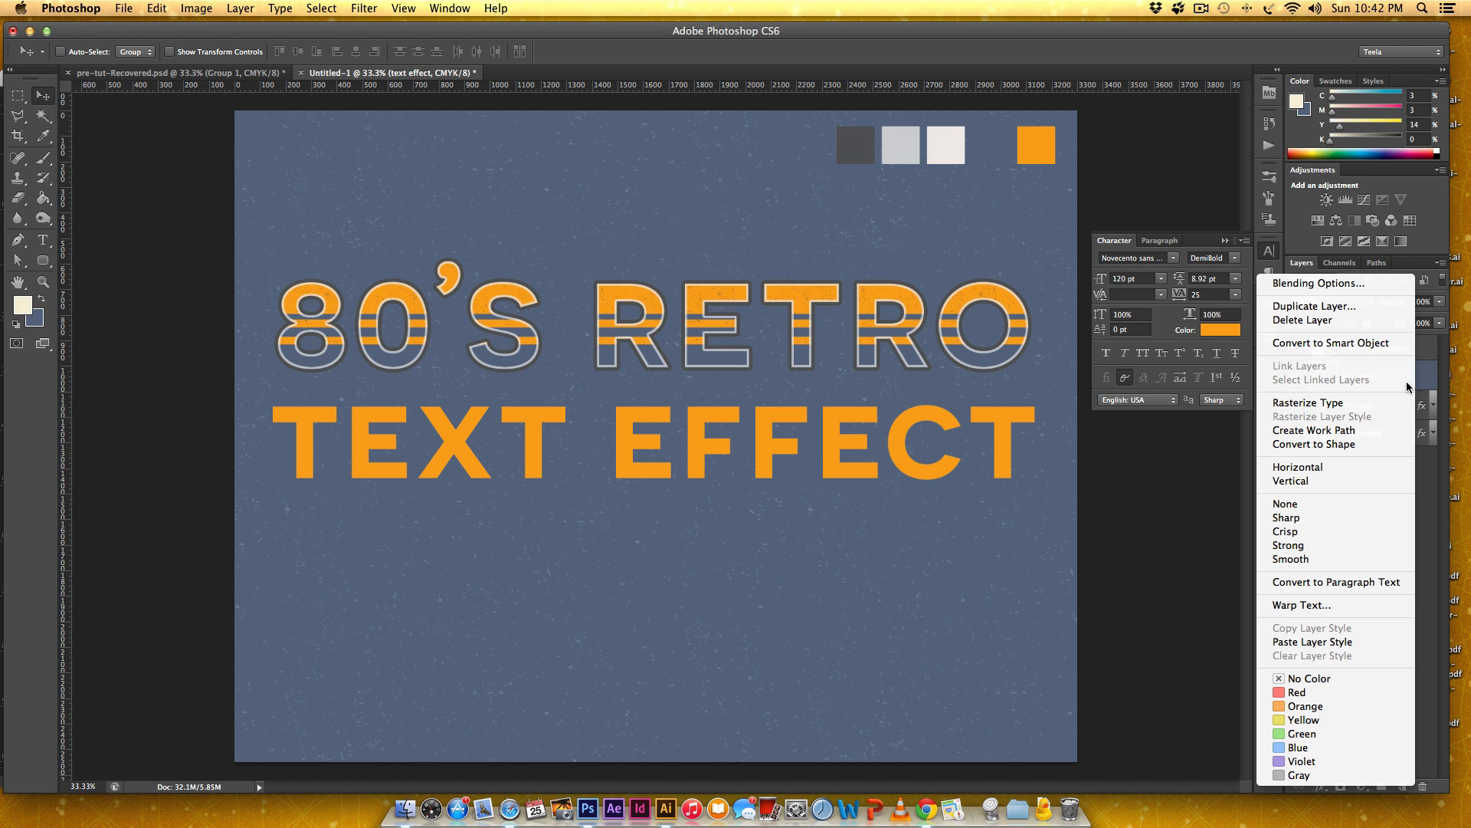
pyautogui.click(1340, 642)
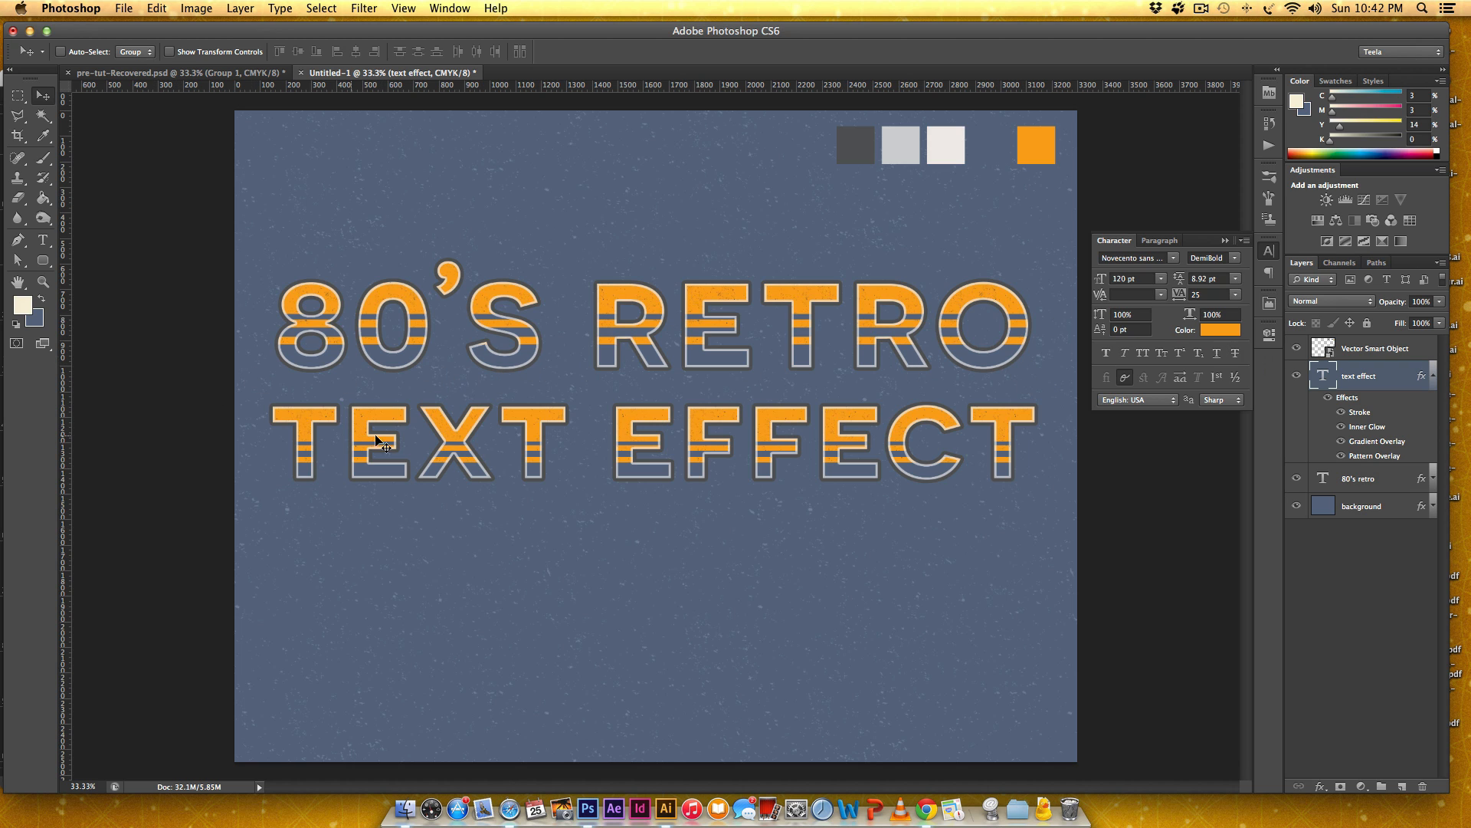
# Reverse the gradient overlay on the "TEXT EFFECT" text and apply the layer style.
pyautogui.doubleClick(1420, 377)
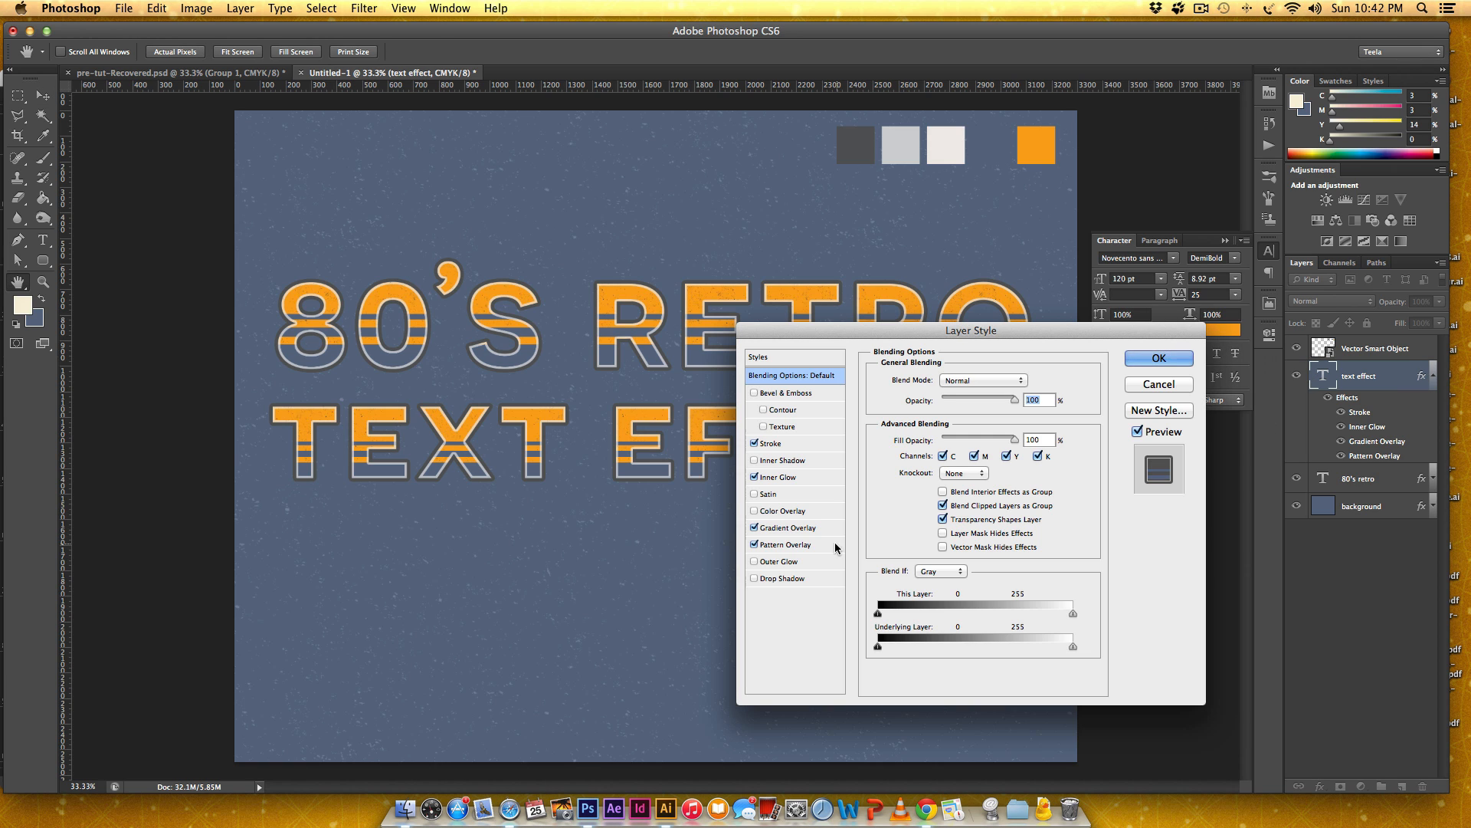
pyautogui.click(797, 528)
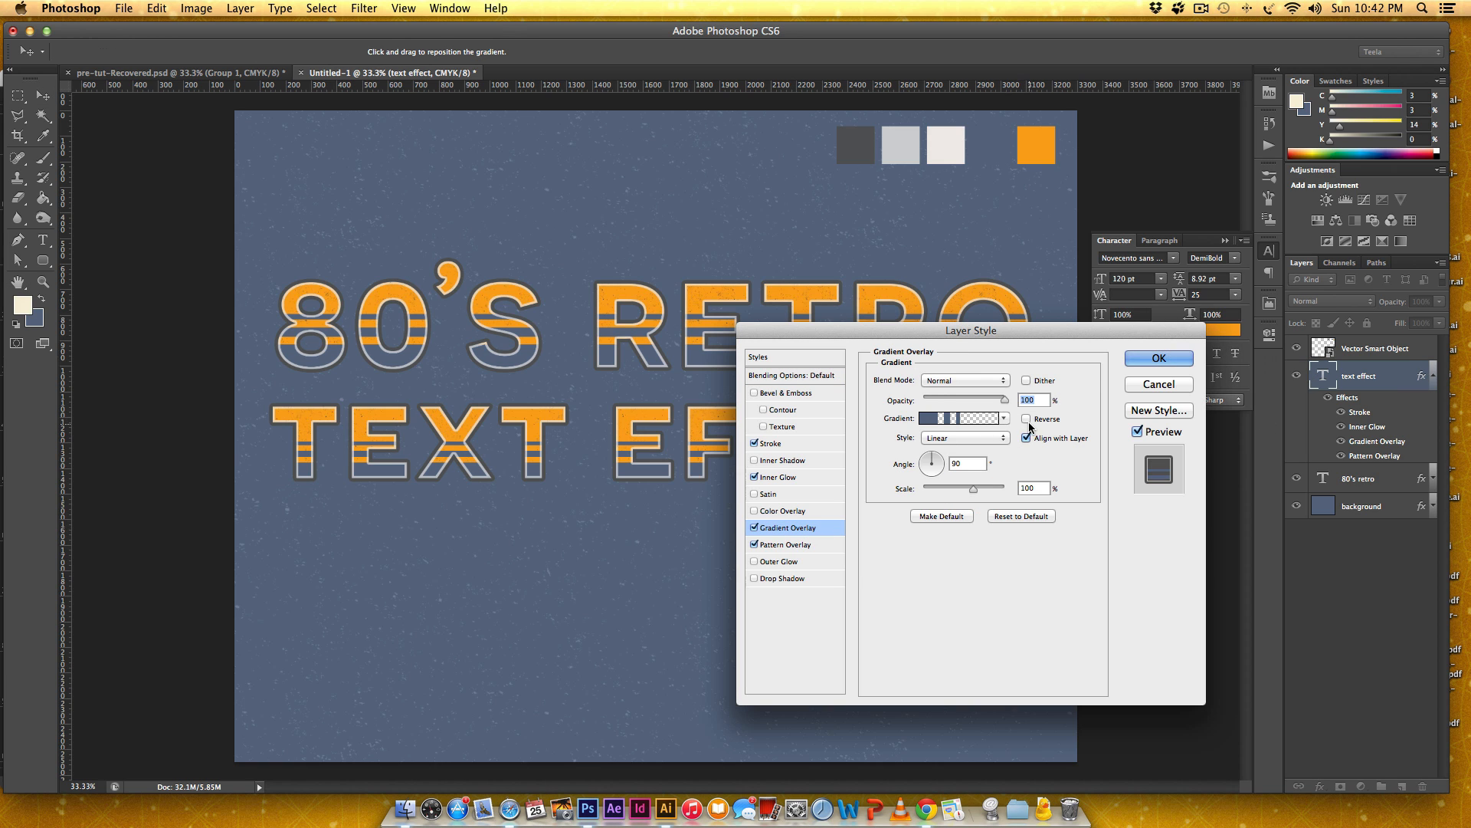
pyautogui.click(1027, 419)
pyautogui.moveTo(859, 334); pyautogui.dragTo(1086, 403)
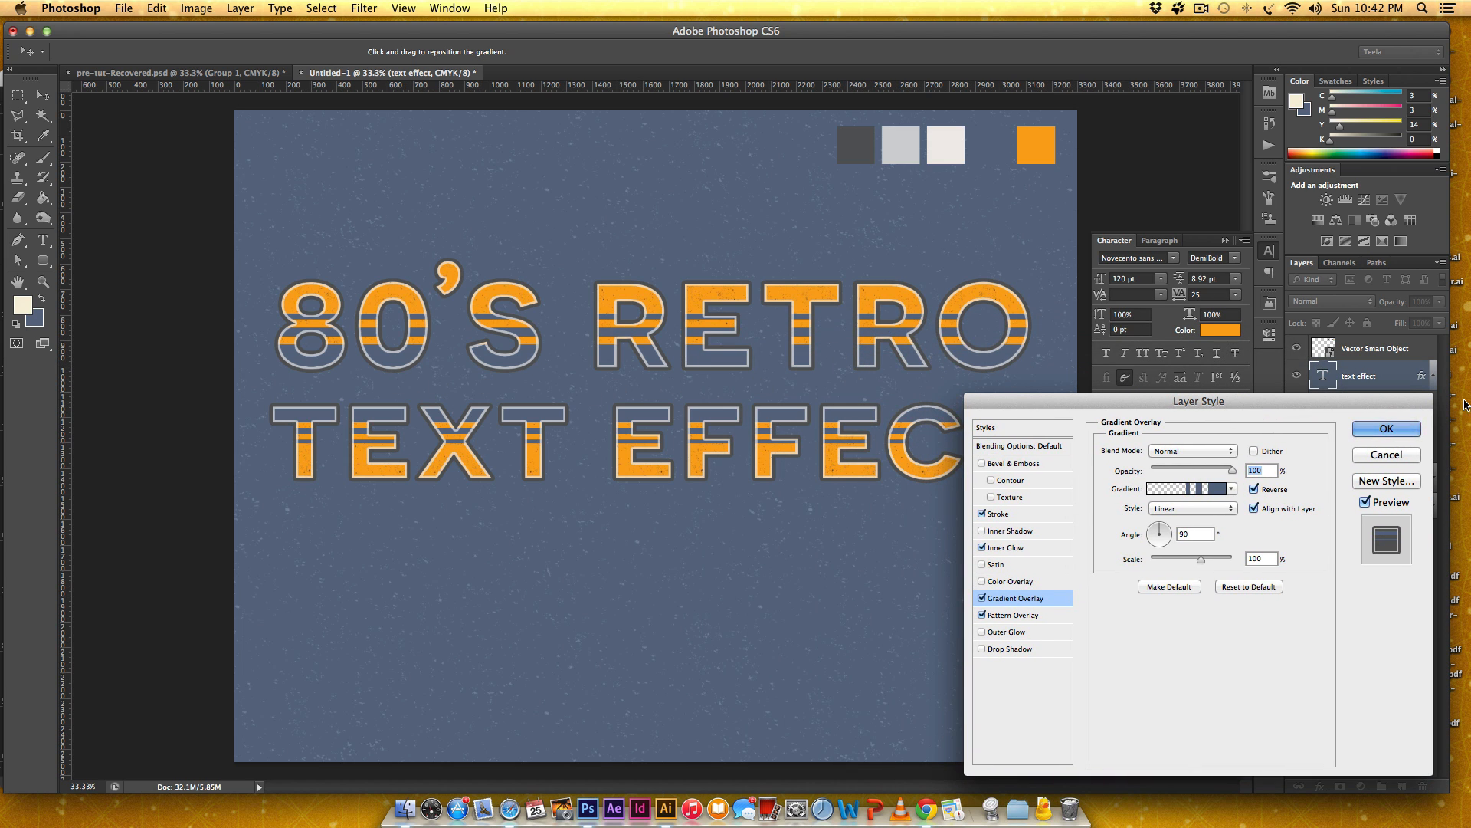
pyautogui.click(1389, 429)
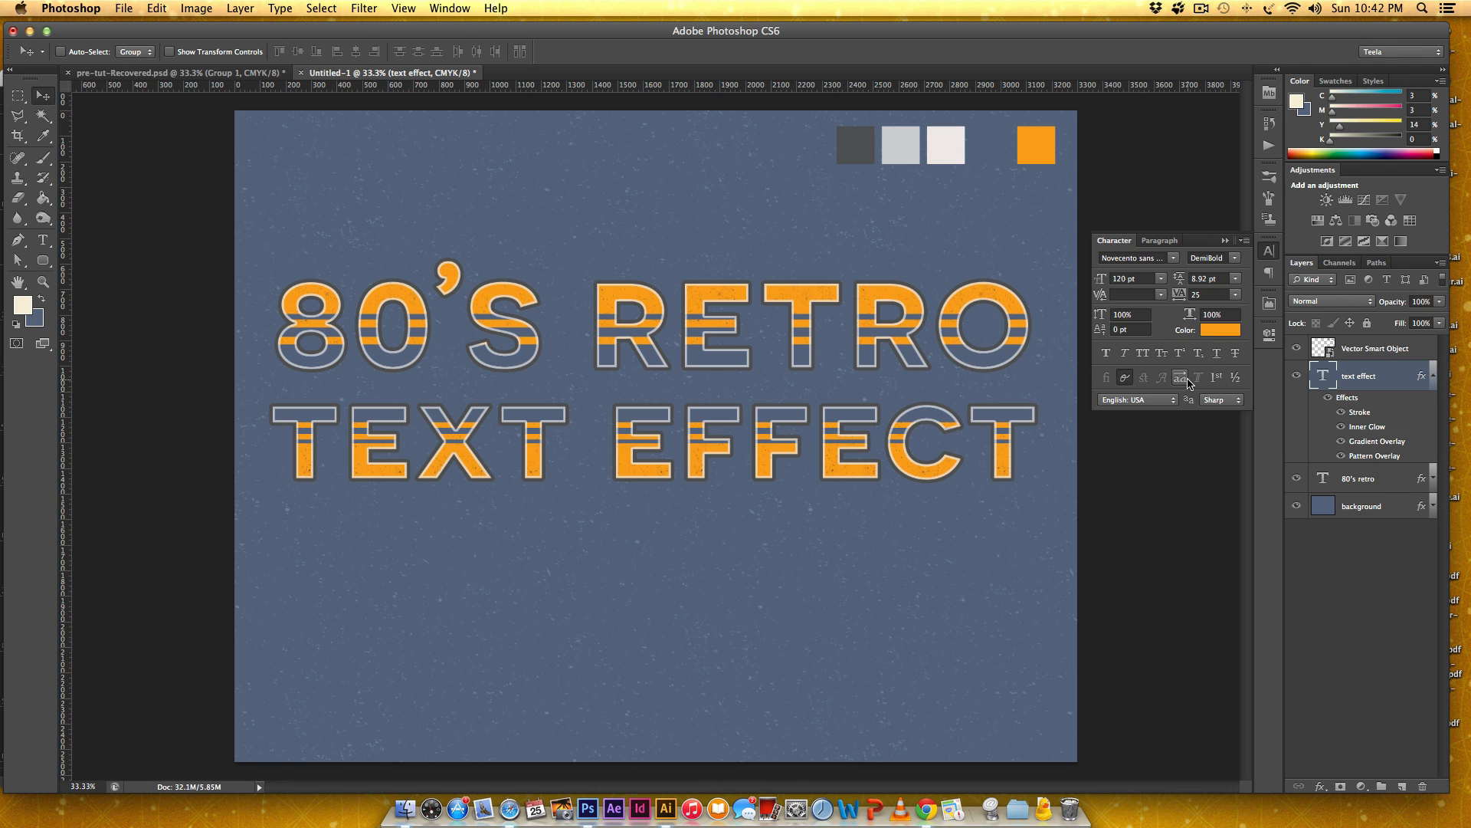
# Collapse the text effect layer's effects list and move both text lines down together toward the canvas's vertical middle.
pyautogui.click(1432, 375)
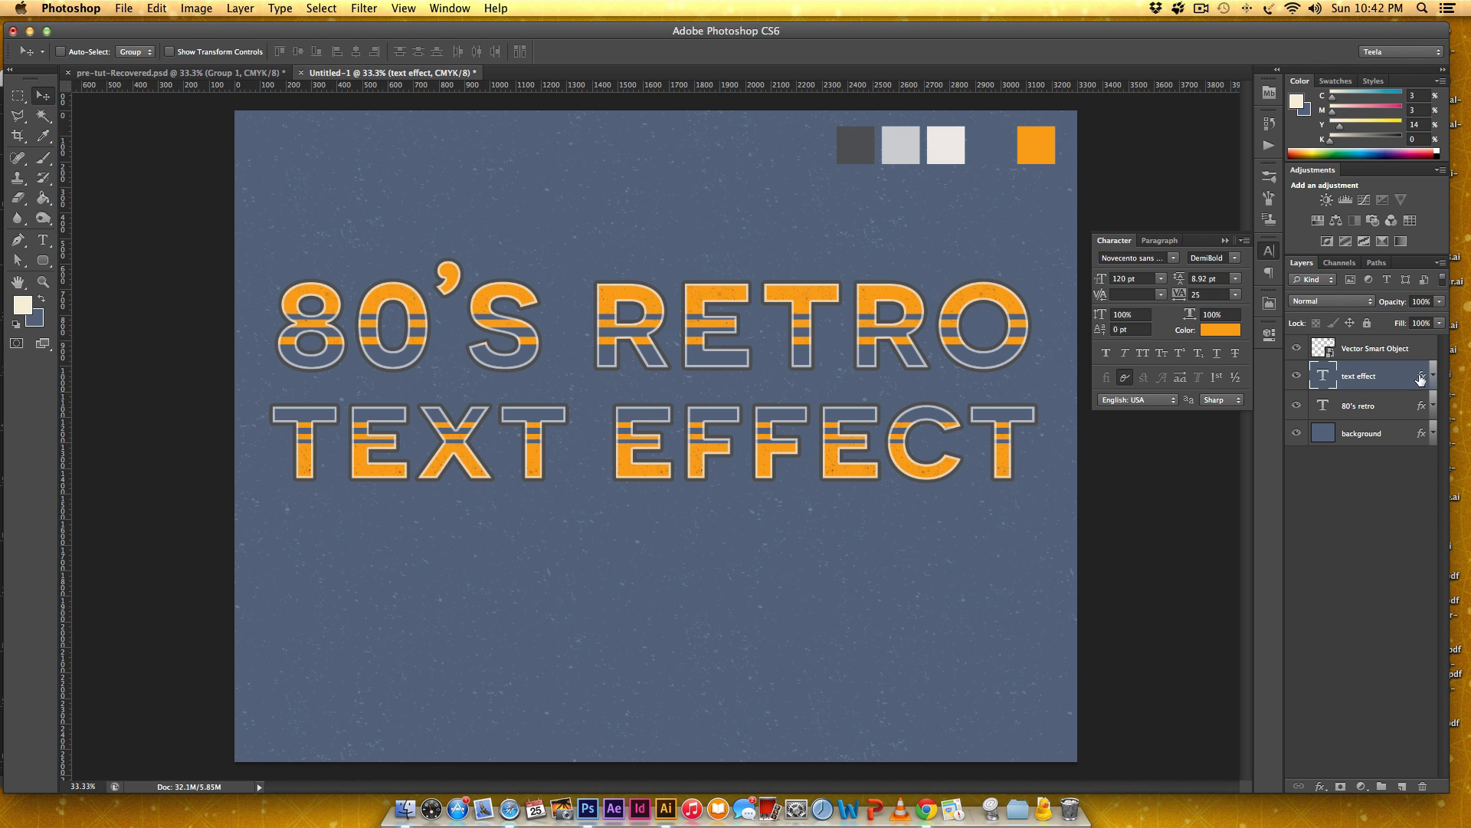
pyautogui.keyDown('shift'); pyautogui.click(1387, 409); pyautogui.keyUp('shift')
pyautogui.moveTo(799, 348); pyautogui.dragTo(801, 405)
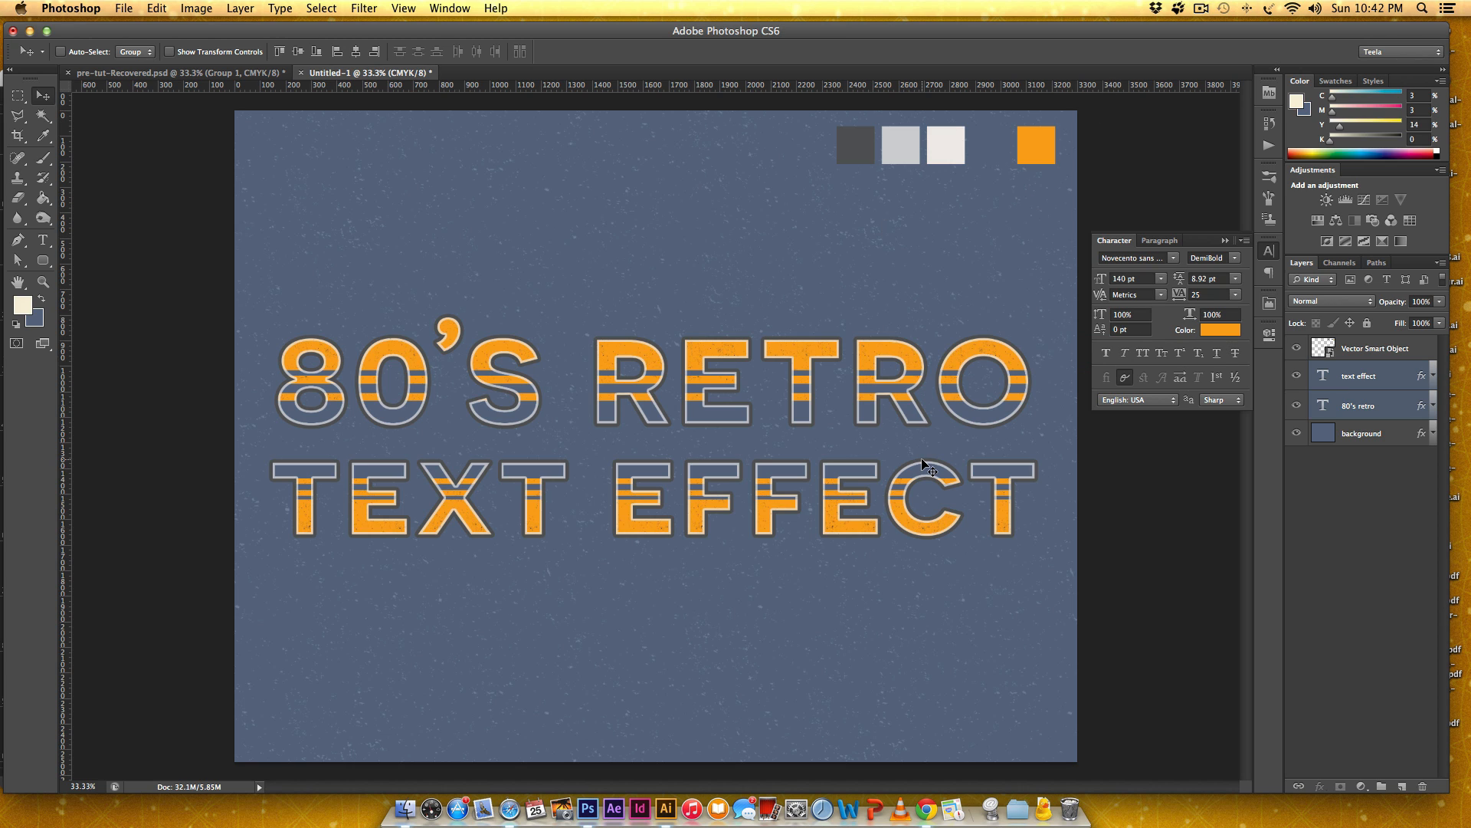
# Switch to Illustrator, copy the largest hand-drawn burst, and paste it into the Photoshop text effect document as a Smart Object.
pyautogui.click(664, 814)
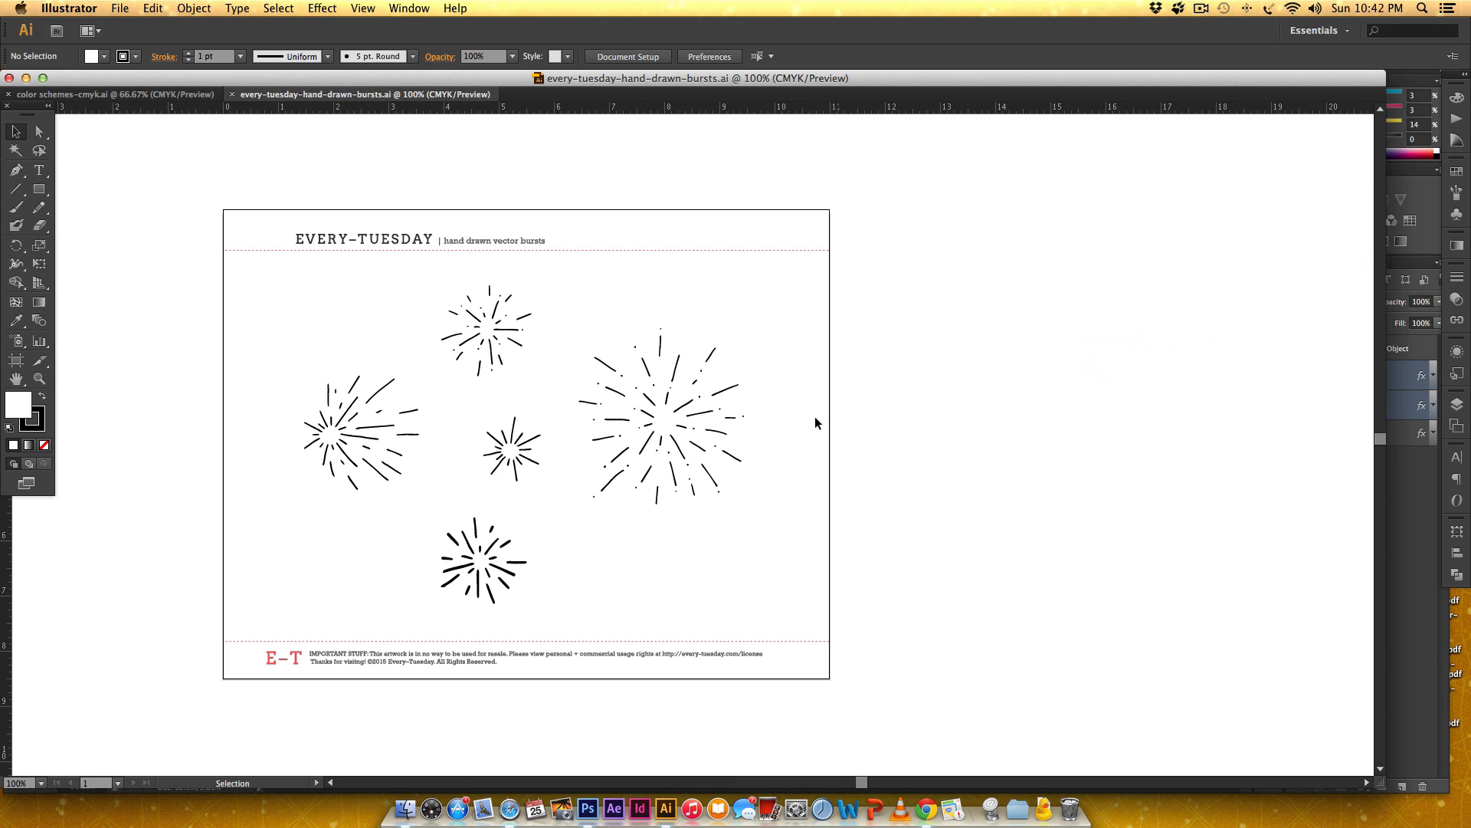
pyautogui.moveTo(810, 302); pyautogui.dragTo(598, 524)
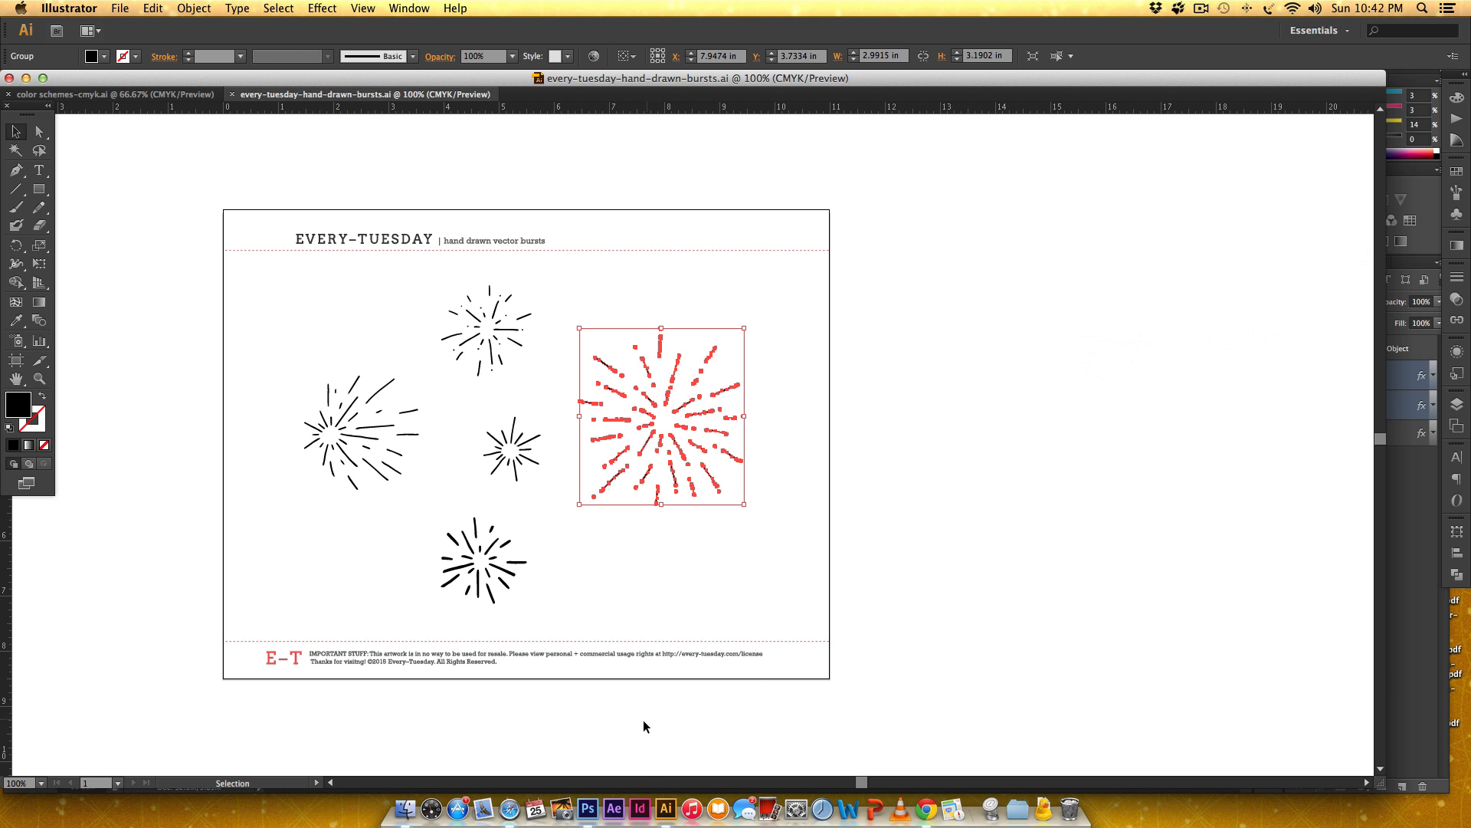
pyautogui.click(587, 809)
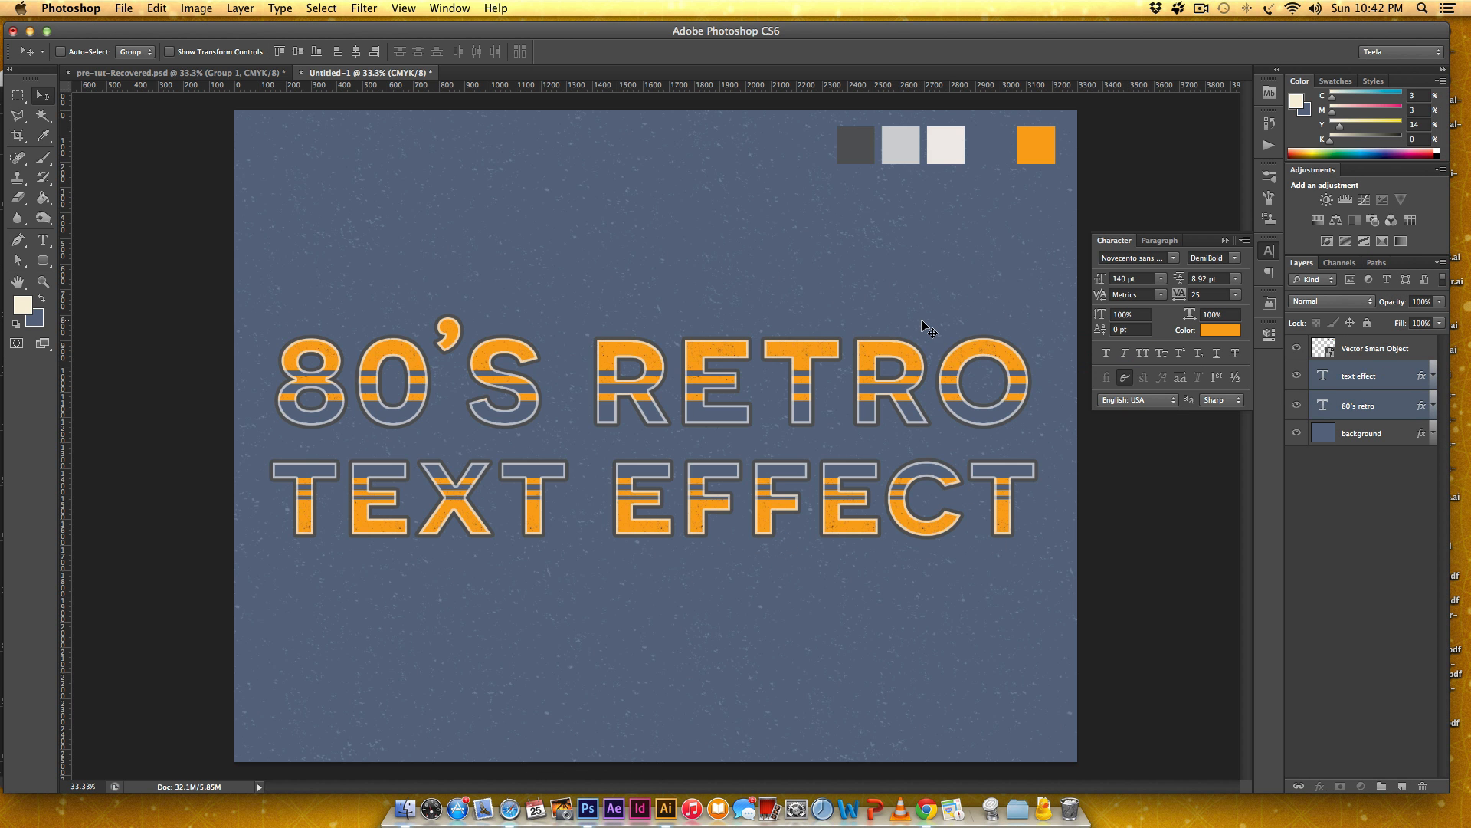
pyautogui.press('super+v')
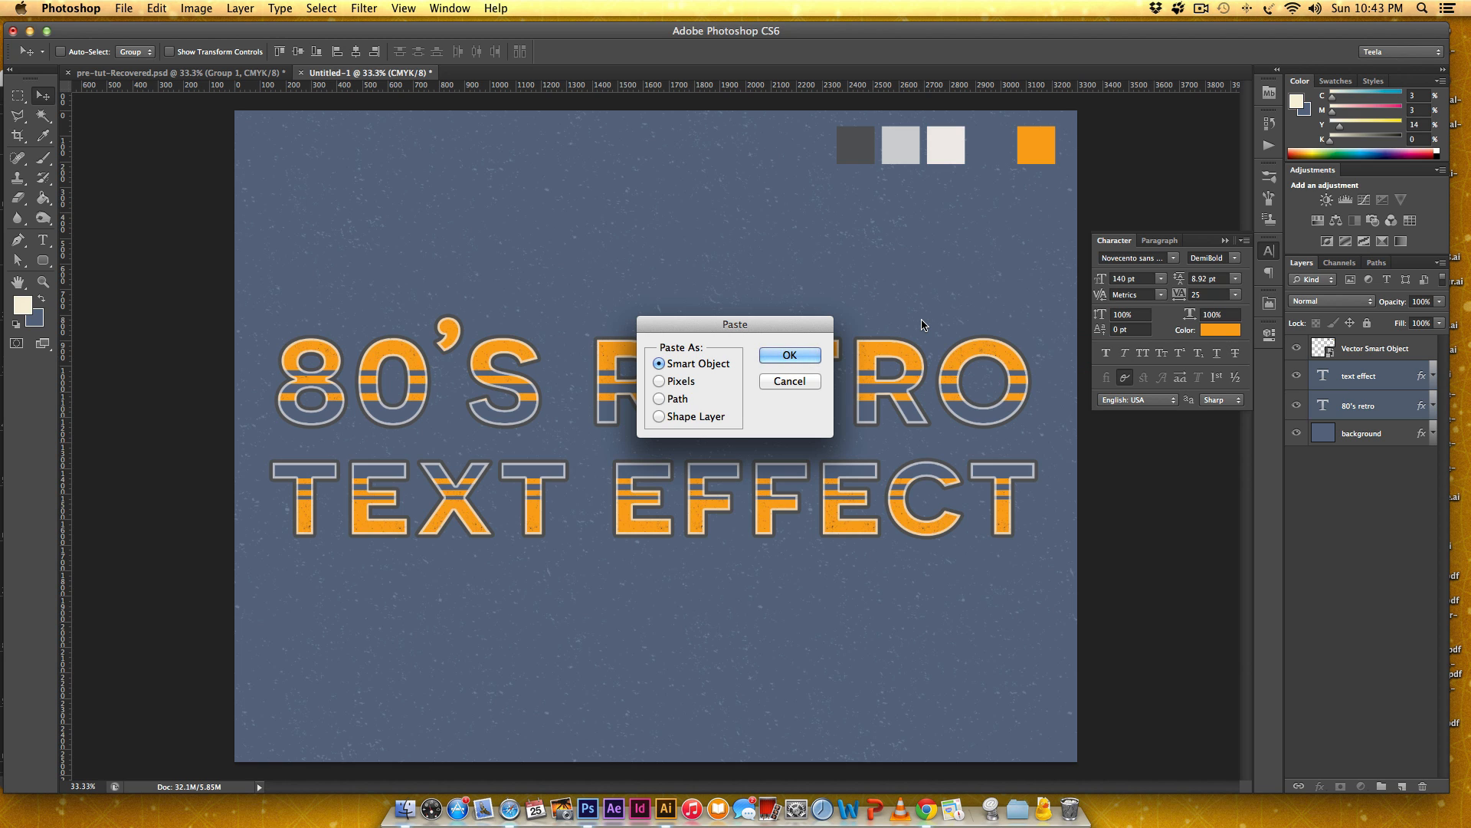
pyautogui.press('Return')
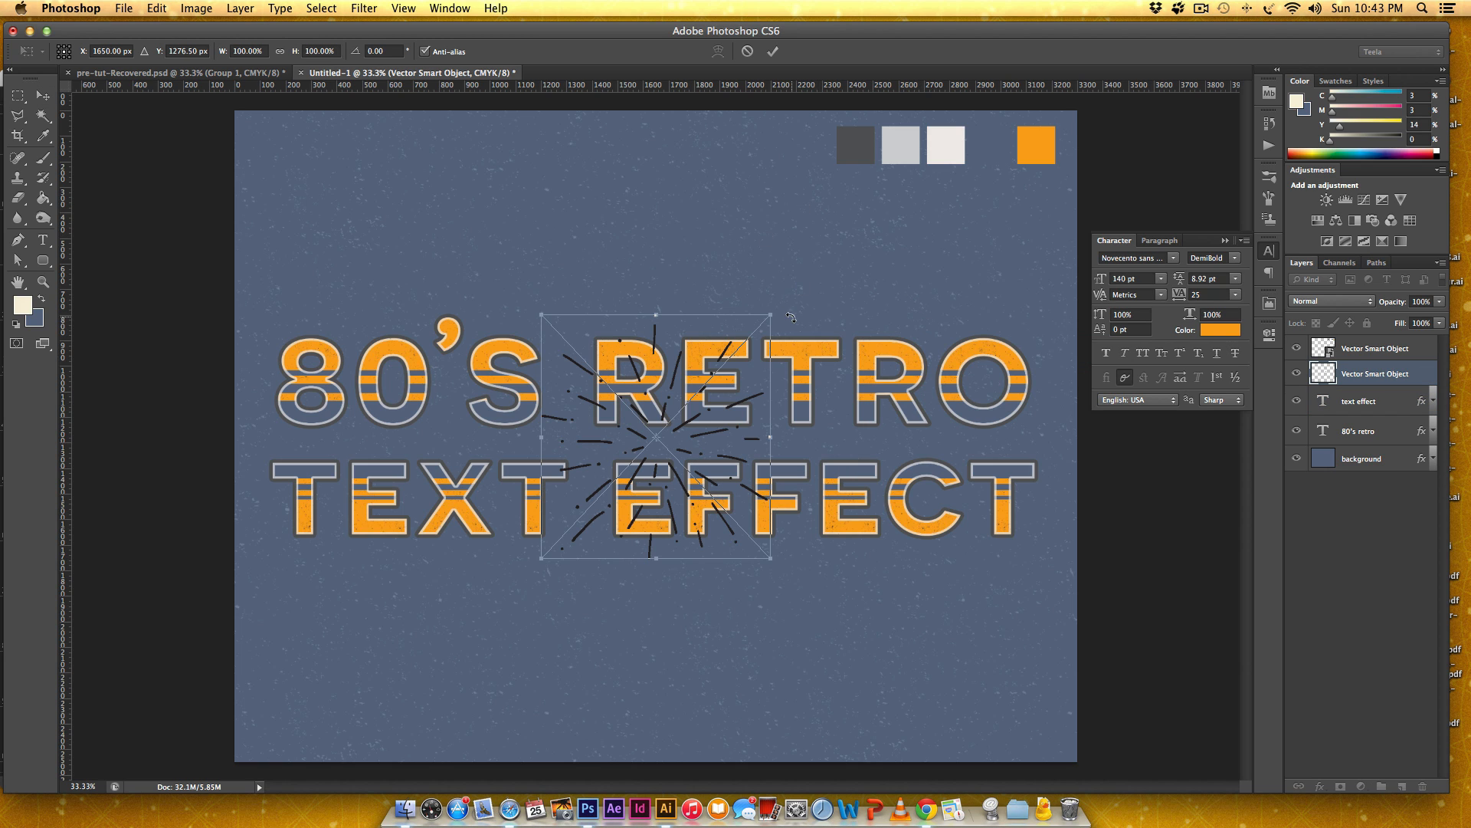
# Enlarge the pasted burst to span most of the canvas height, center it on the two text lines, and apply the transform.
pyautogui.moveTo(767, 314); pyautogui.dragTo(1036, 143)
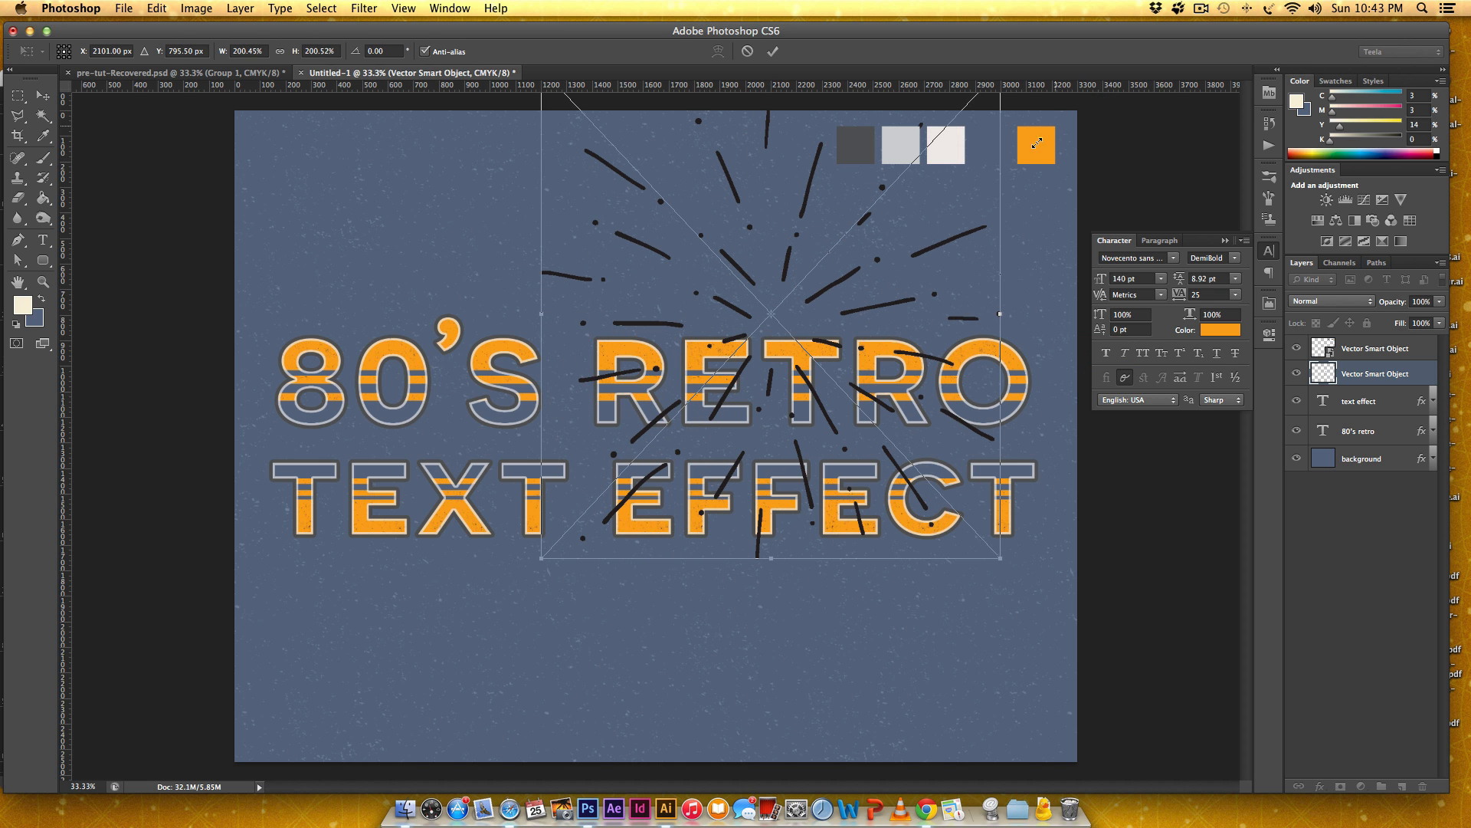
pyautogui.moveTo(902, 242); pyautogui.dragTo(761, 355)
pyautogui.moveTo(856, 177); pyautogui.dragTo(910, 117)
pyautogui.moveTo(847, 253); pyautogui.dragTo(840, 285)
pyautogui.press('Return')
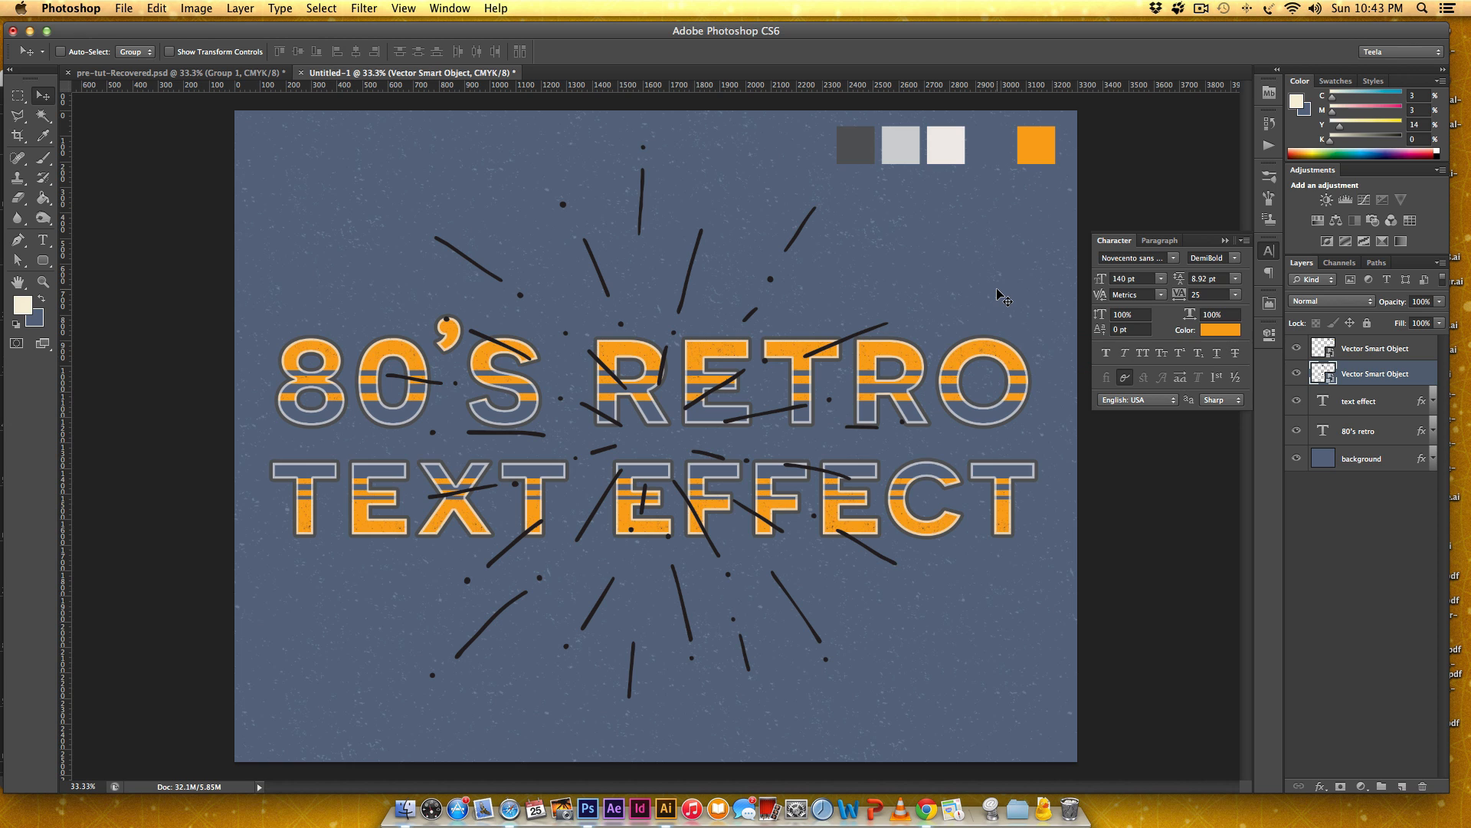
pyautogui.moveTo(708, 330); pyautogui.dragTo(704, 318)
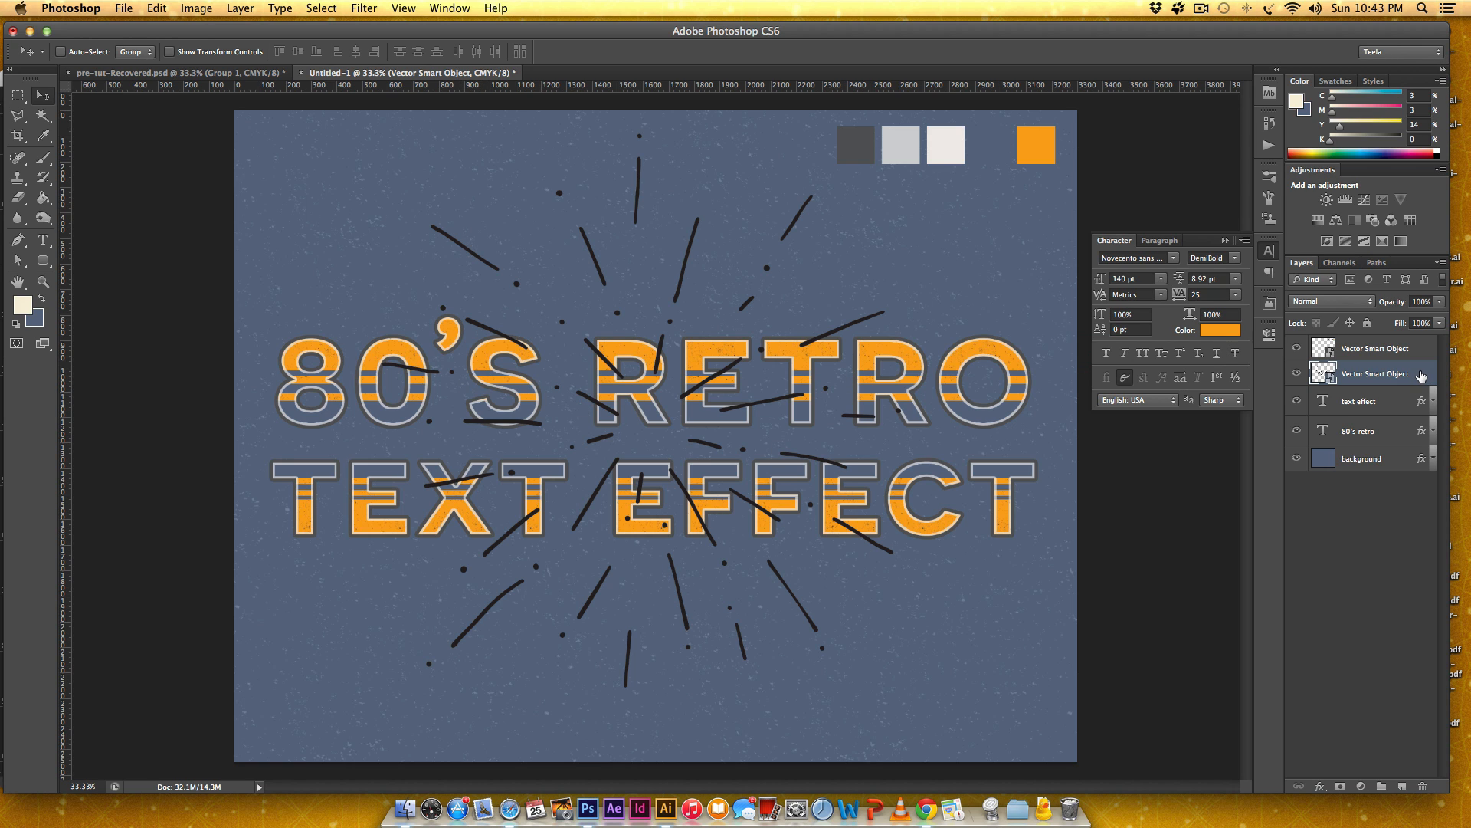
# Move the burst layer beneath the 80's retro layer and give it a Color Overlay sampled from the off-white swatch (#efece8).
pyautogui.moveTo(1420, 376); pyautogui.dragTo(1379, 421)
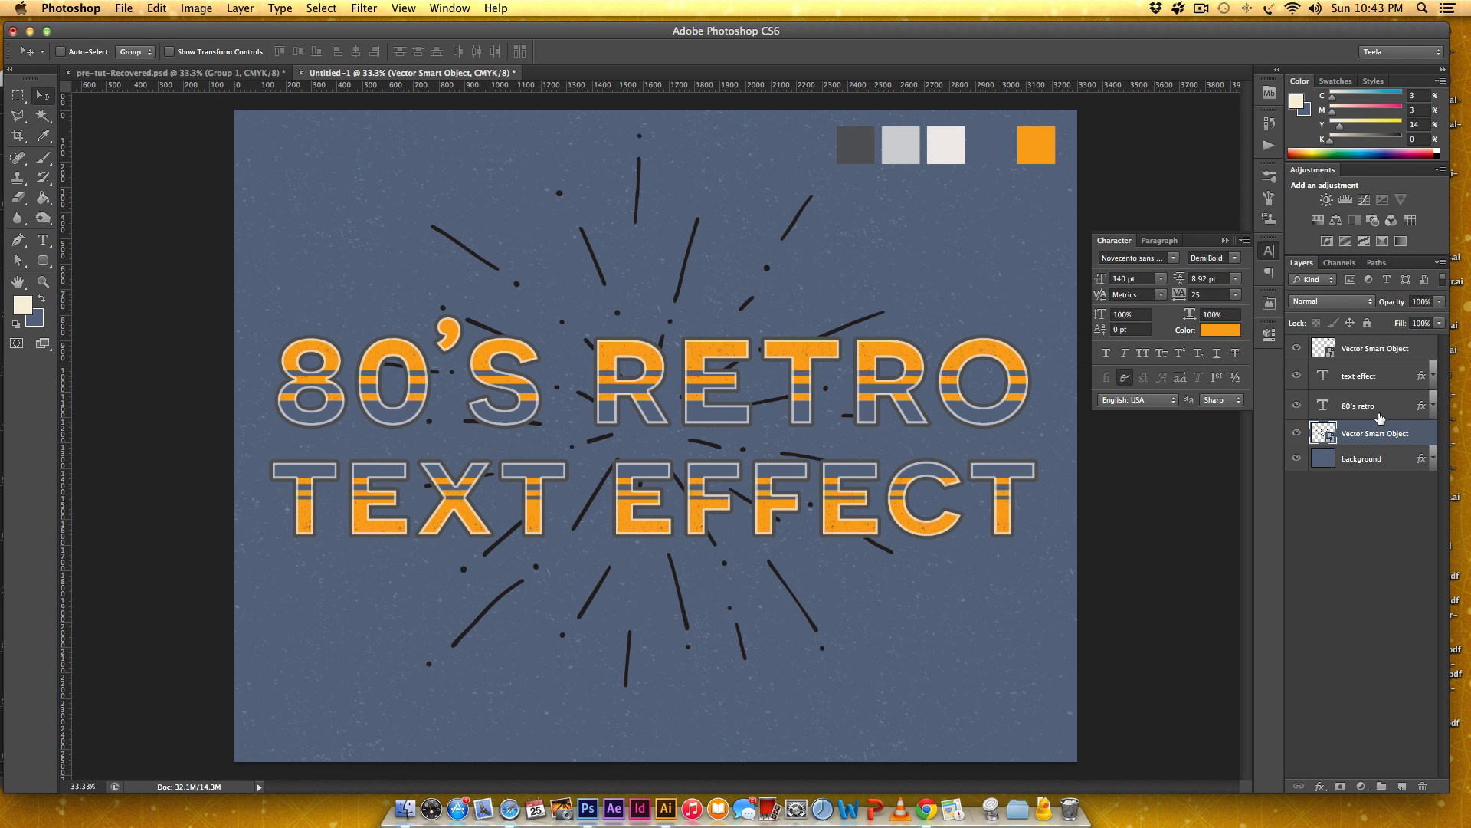
pyautogui.doubleClick(1430, 438)
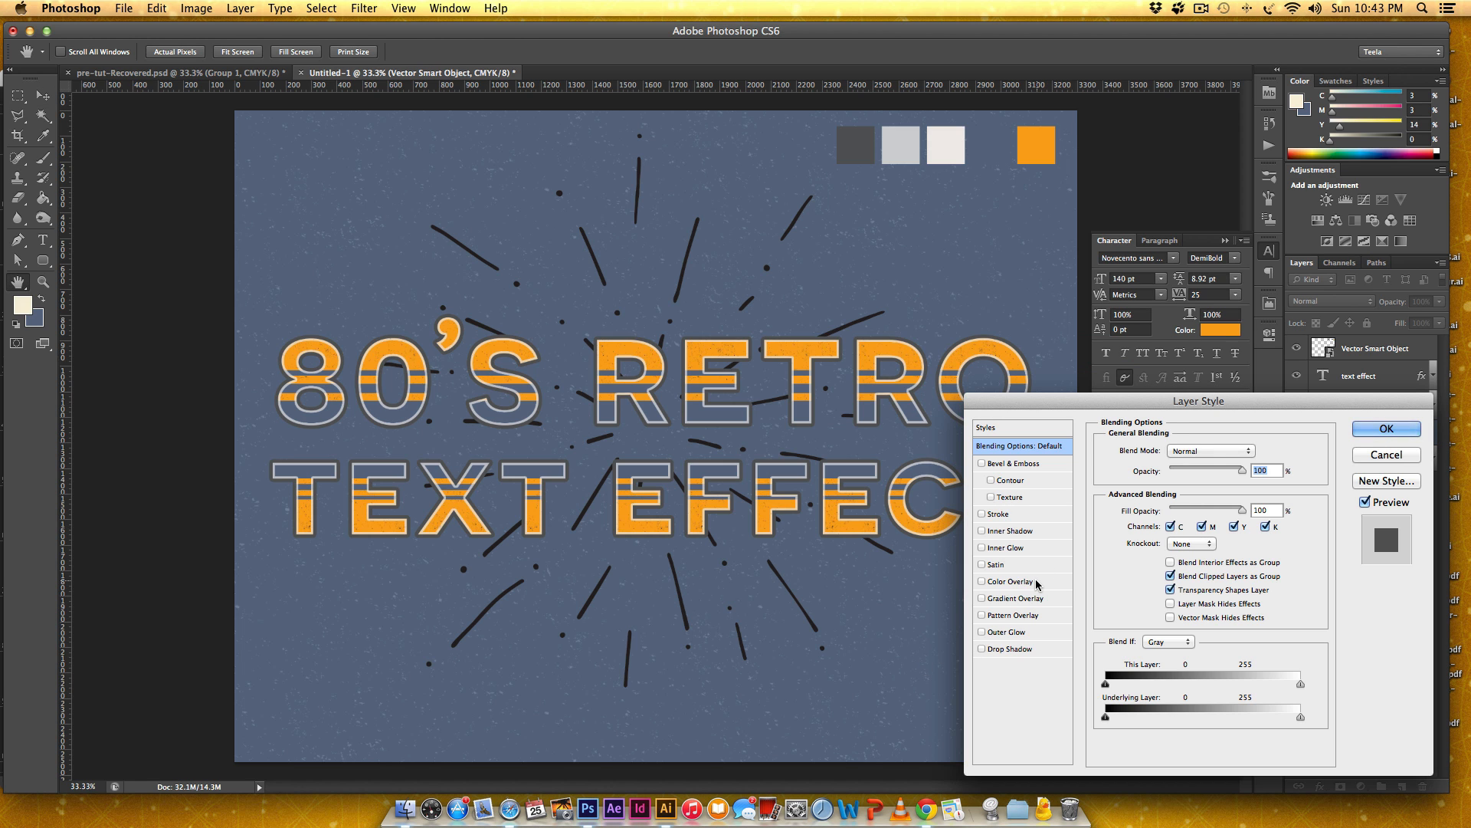
pyautogui.click(1035, 583)
pyautogui.click(1256, 451)
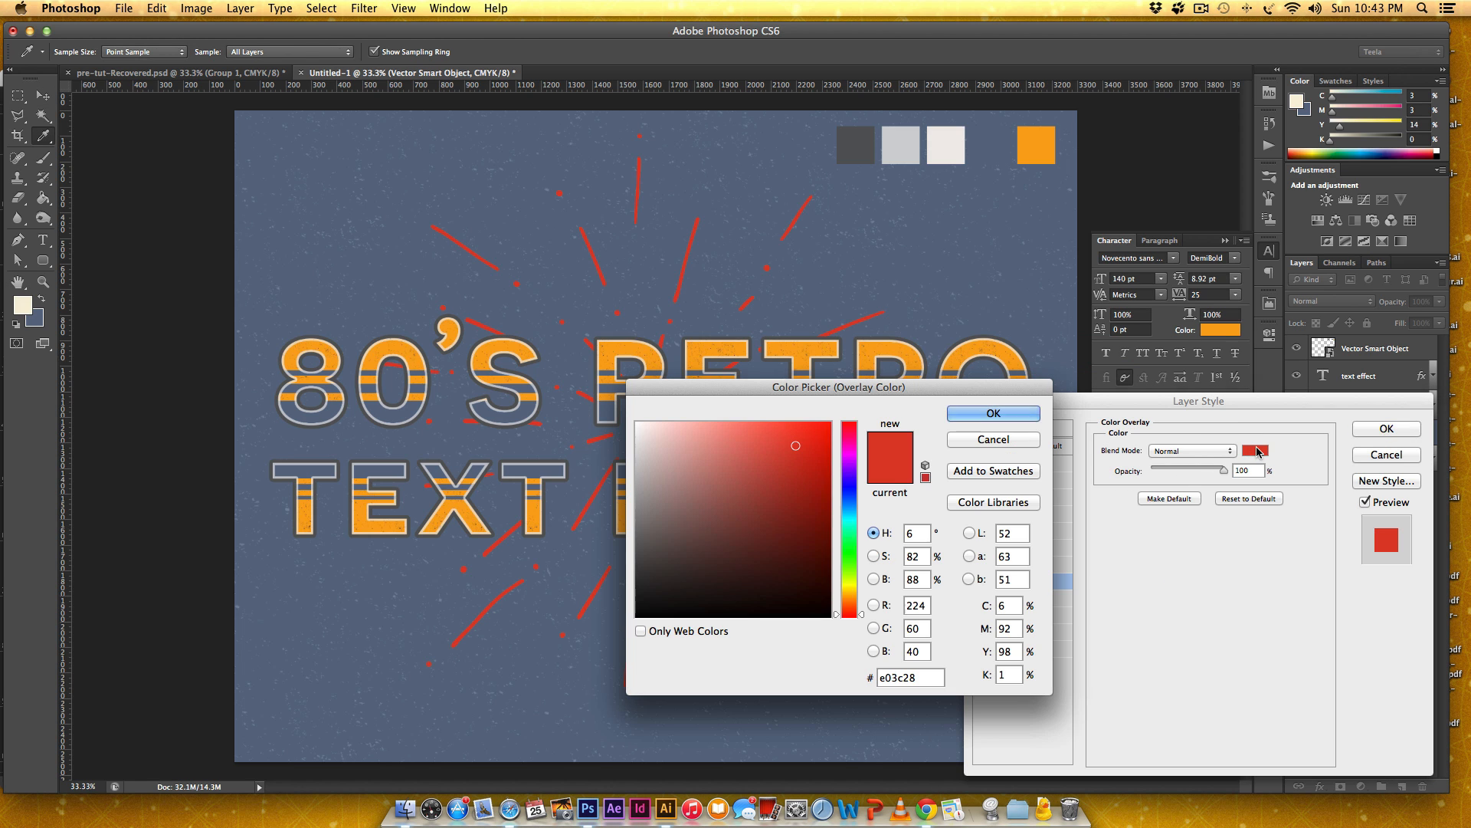
pyautogui.click(944, 144)
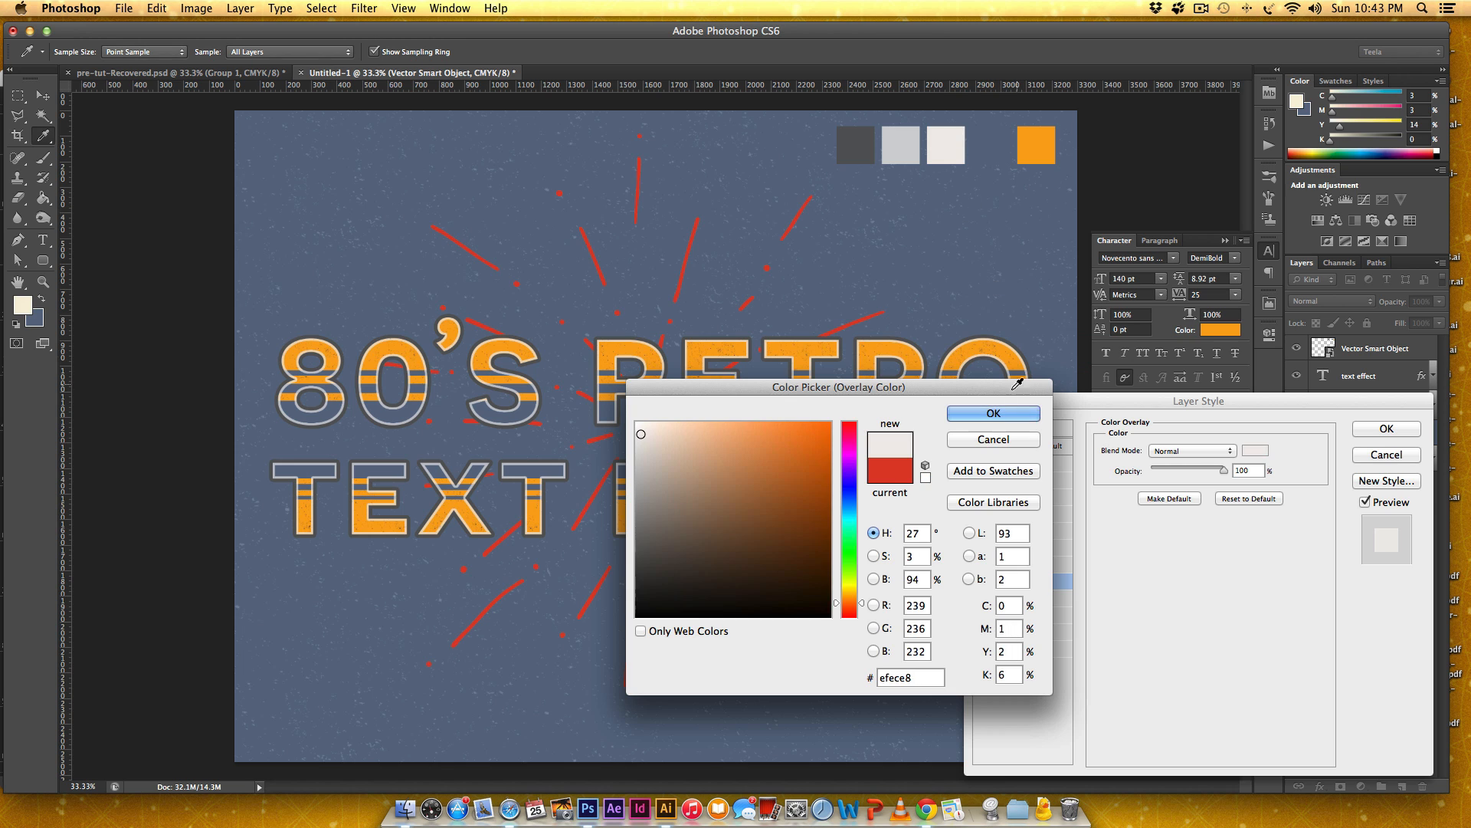
pyautogui.click(995, 414)
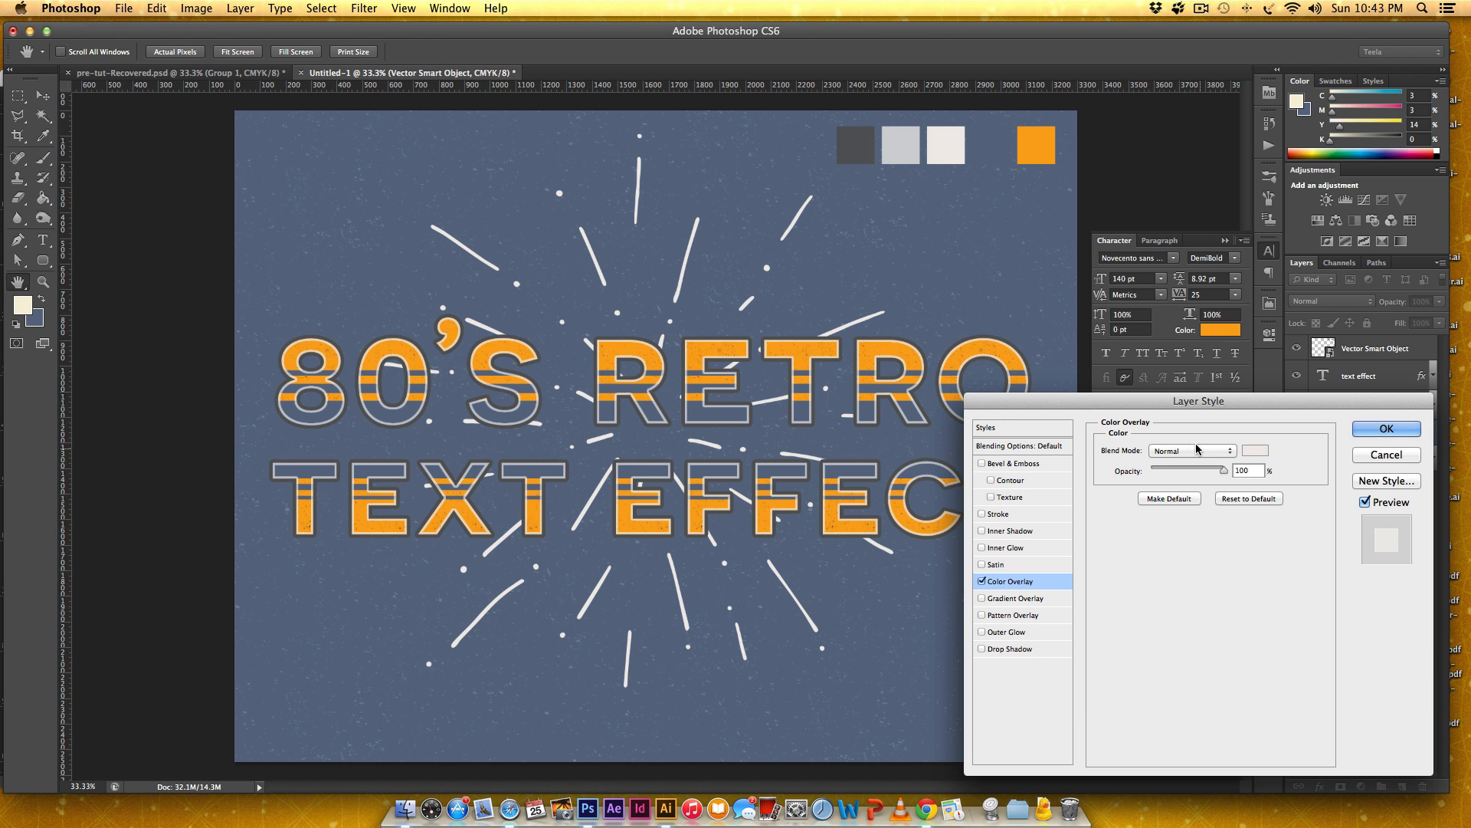
pyautogui.click(1386, 429)
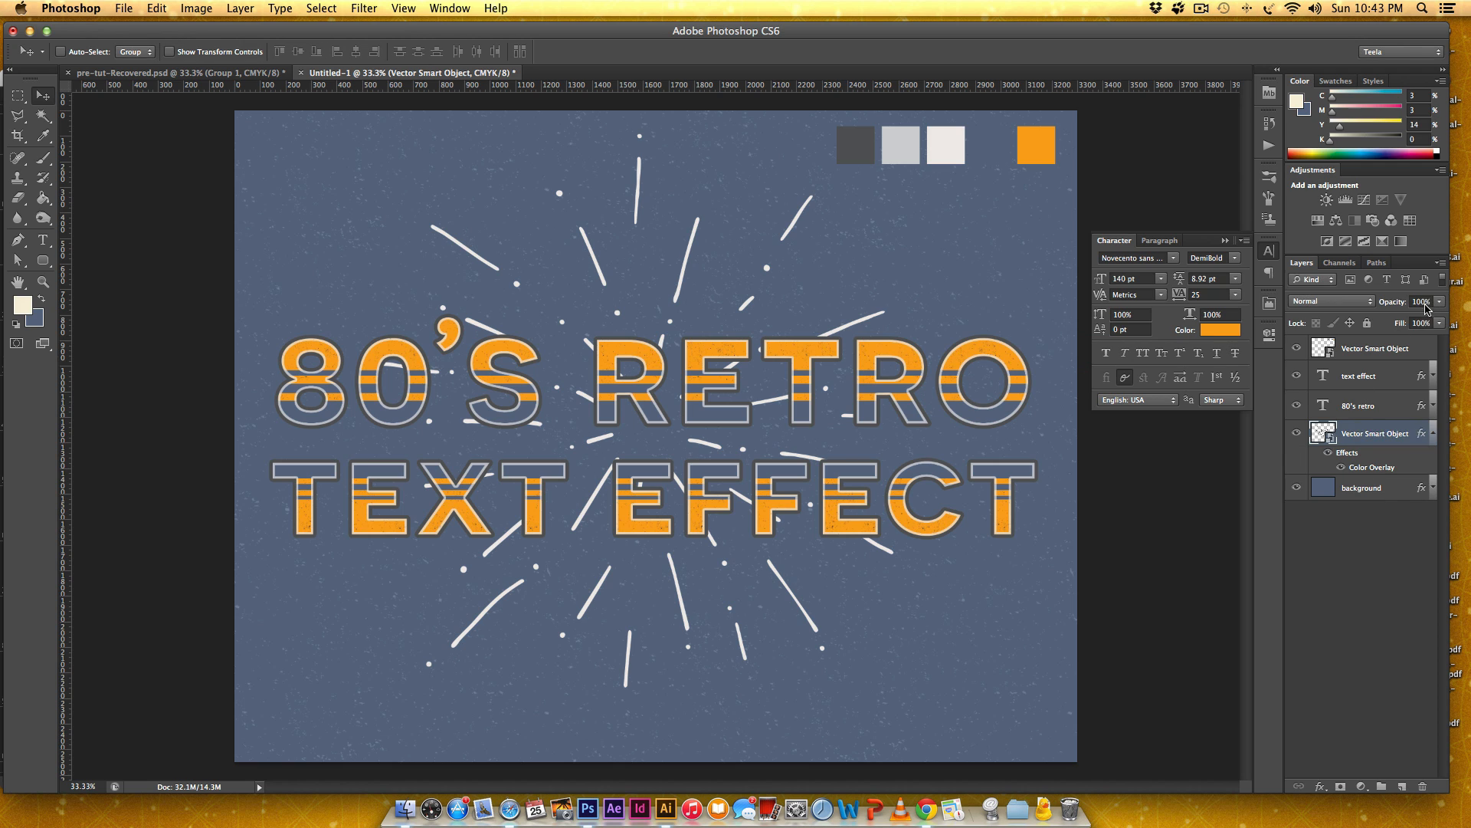
# Set the burst layer's opacity to 30% and hide the color swatches layer.
pyautogui.click(1420, 300)
pyautogui.write('30')
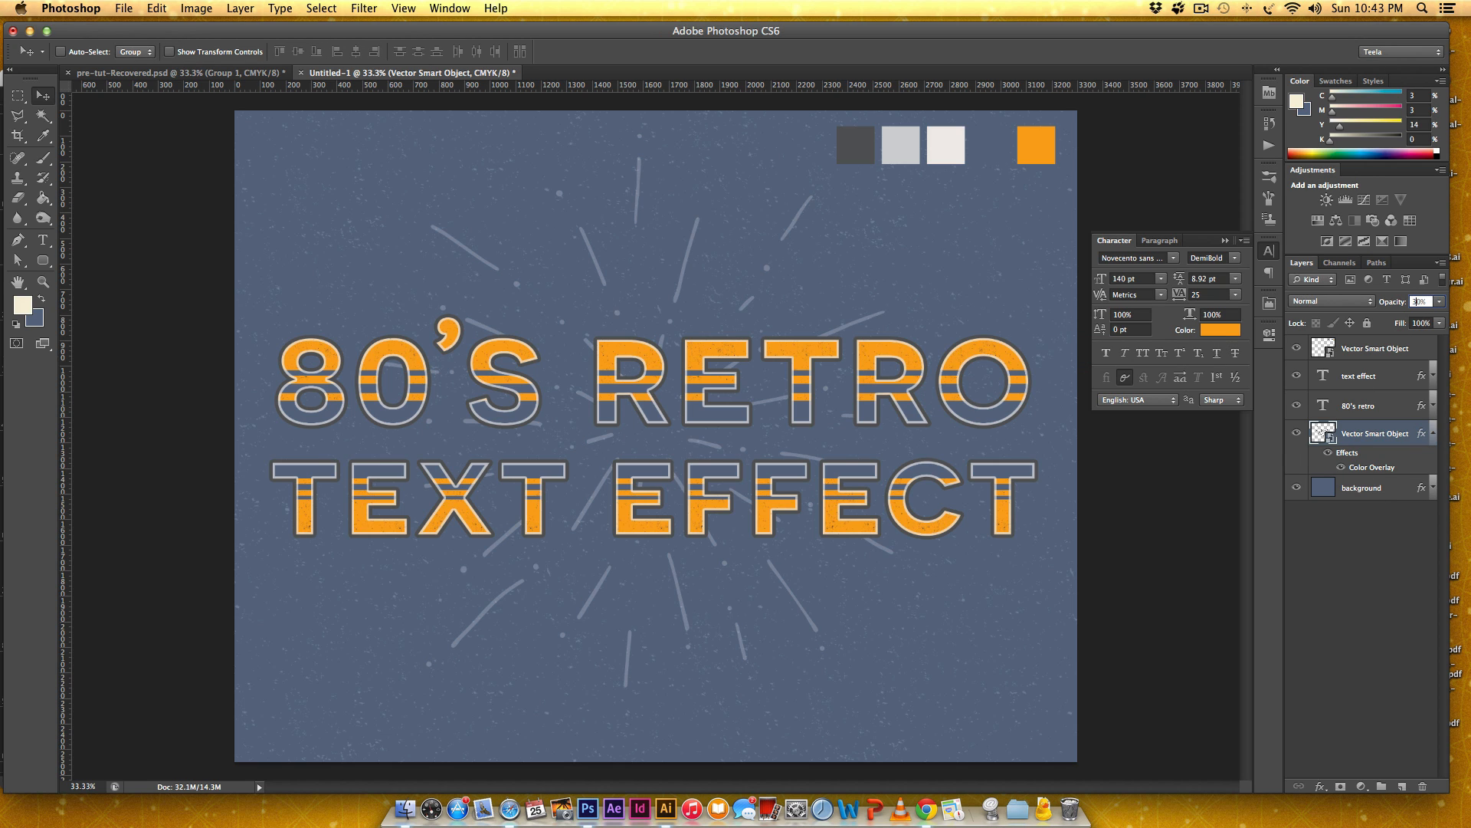
pyautogui.press('Return')
pyautogui.click(1433, 433)
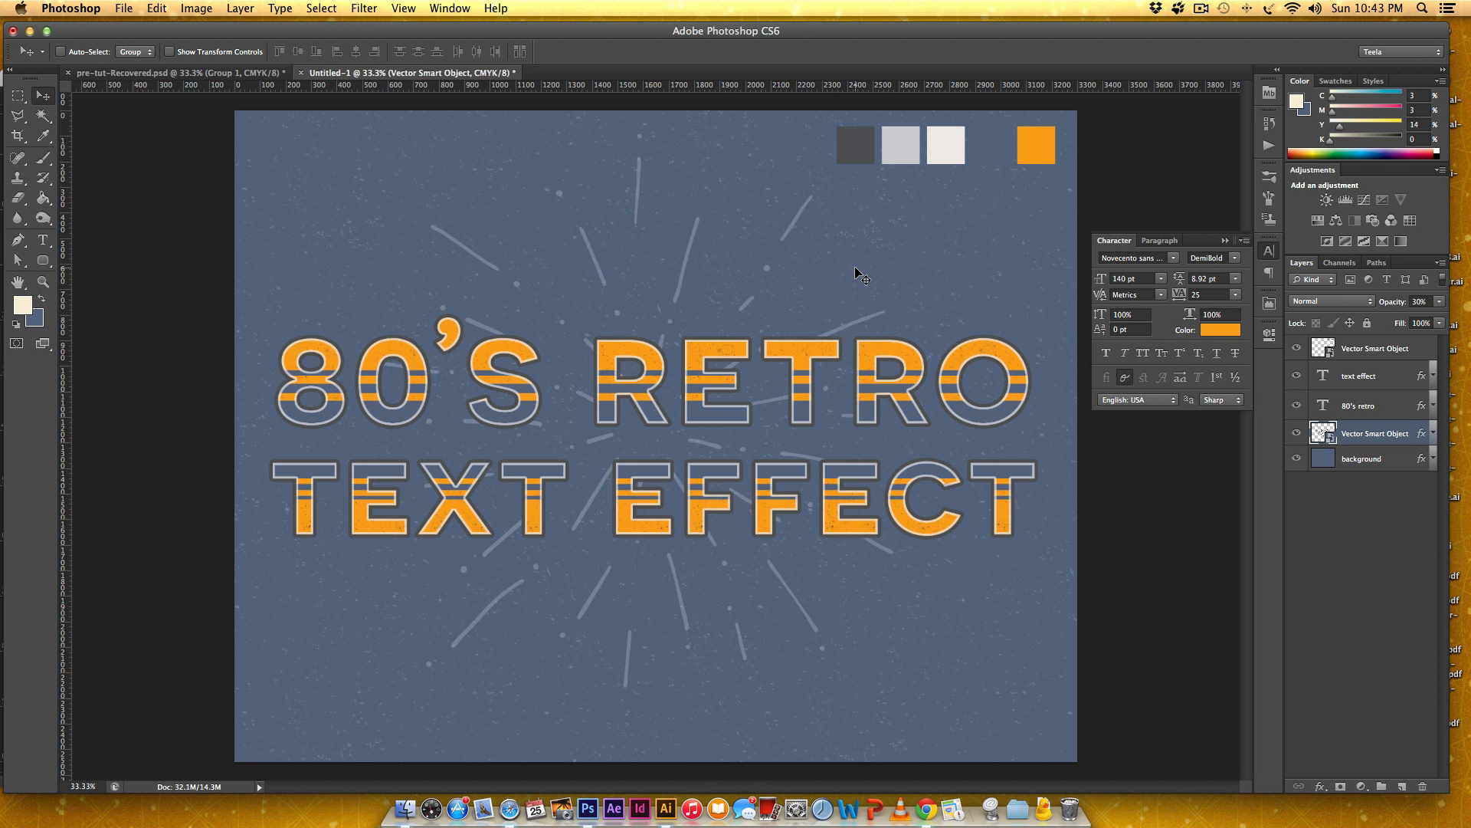
pyautogui.click(1297, 350)
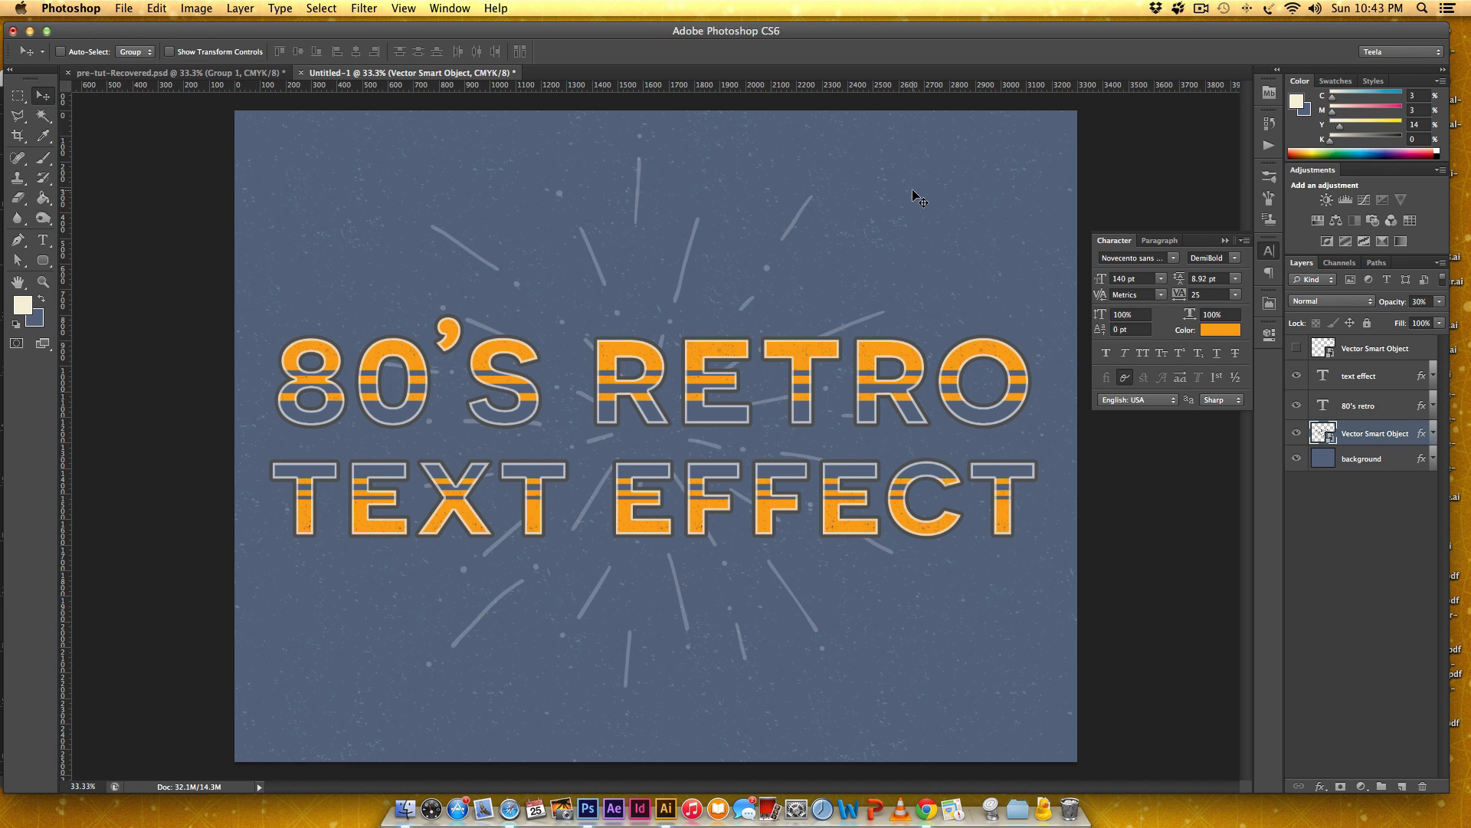
# Clear the crop height constraint and crop the canvas to a wide banner, trimming the empty background above and below the lettering.
pyautogui.press('c')
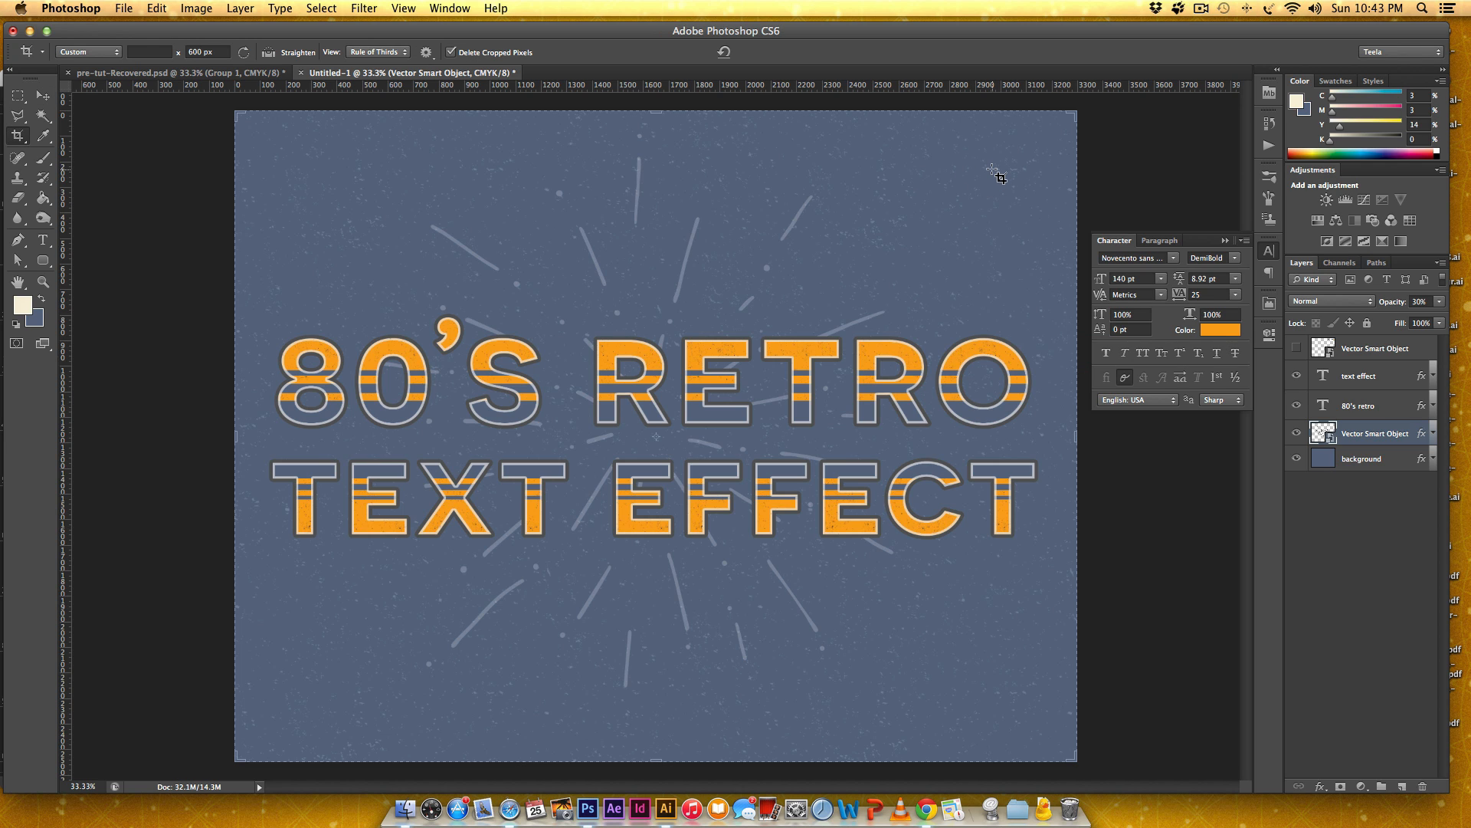
pyautogui.click(219, 52)
pyautogui.press('BackSpace')
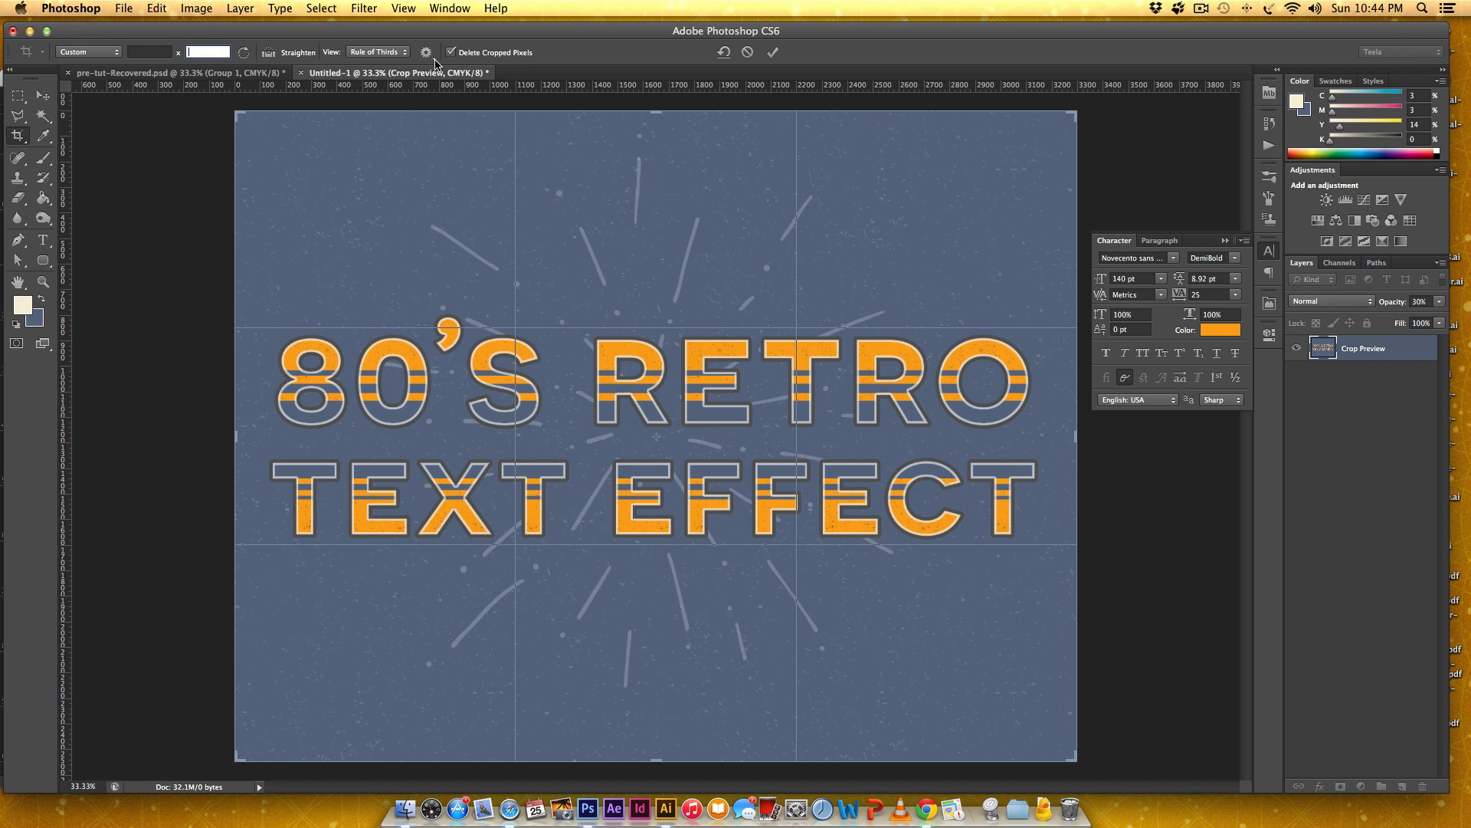
pyautogui.moveTo(656, 112); pyautogui.dragTo(653, 158)
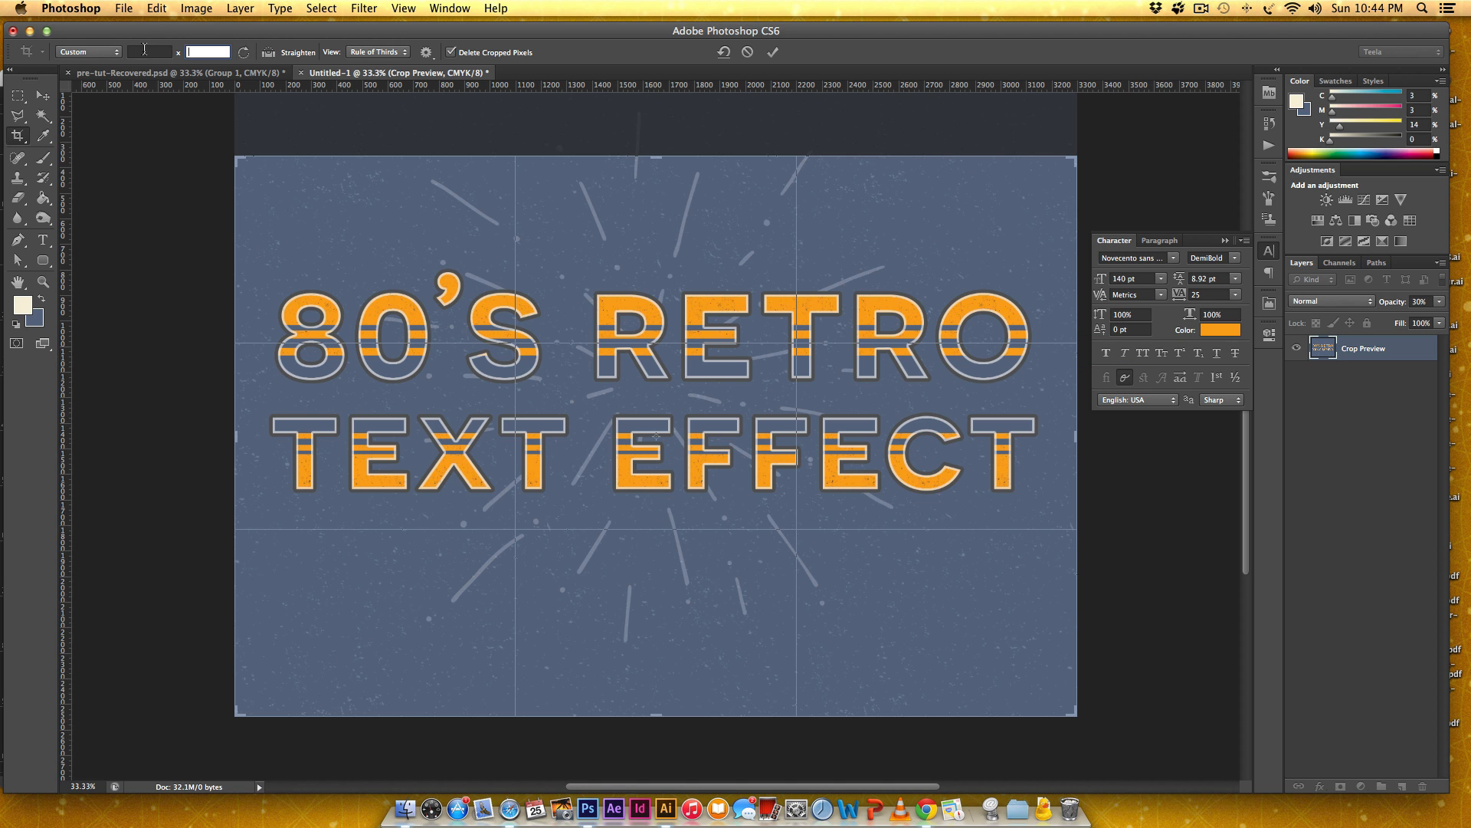
pyautogui.moveTo(663, 720); pyautogui.dragTo(678, 648)
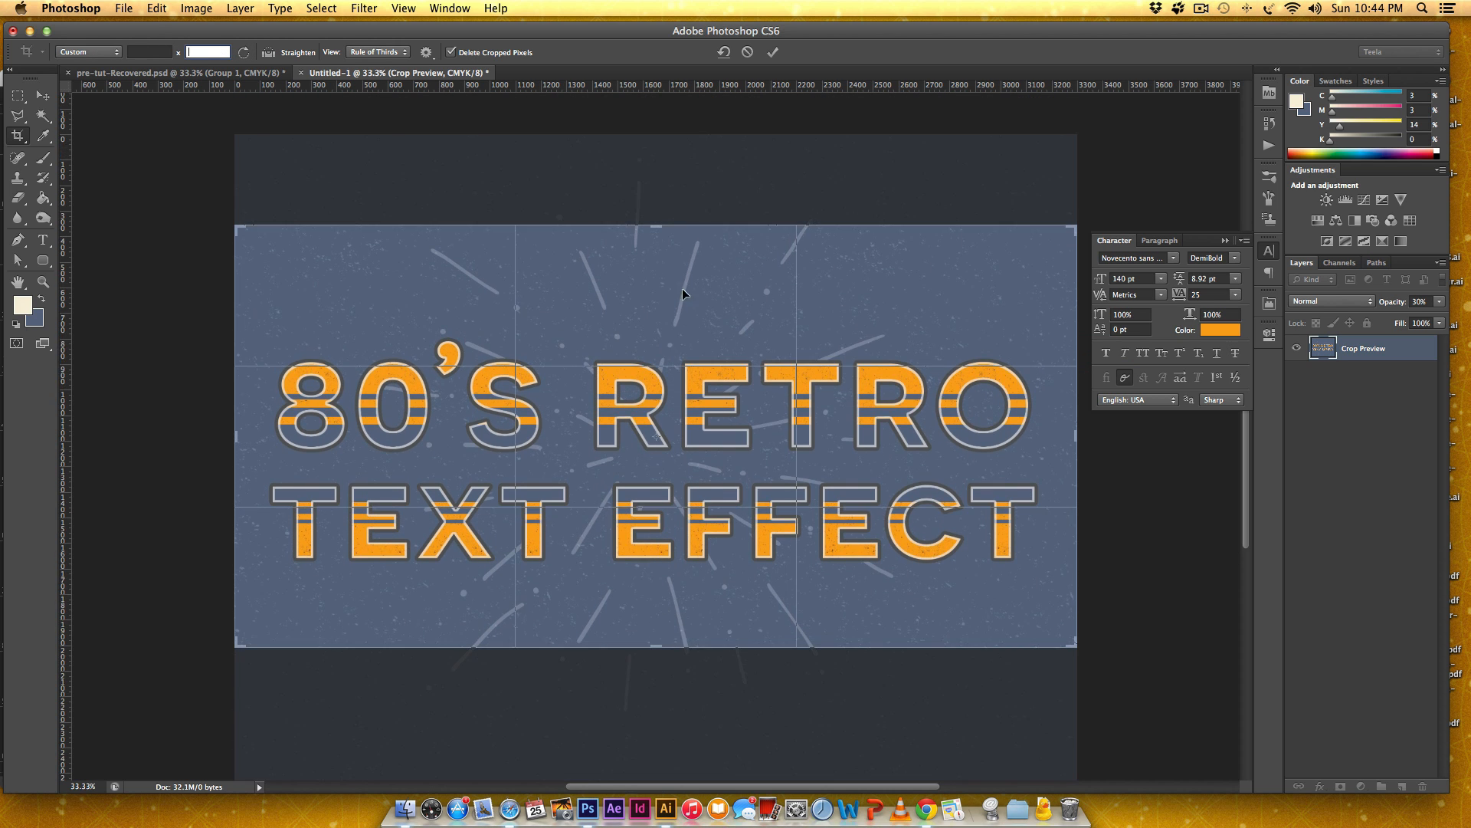
pyautogui.moveTo(660, 227); pyautogui.dragTo(660, 234)
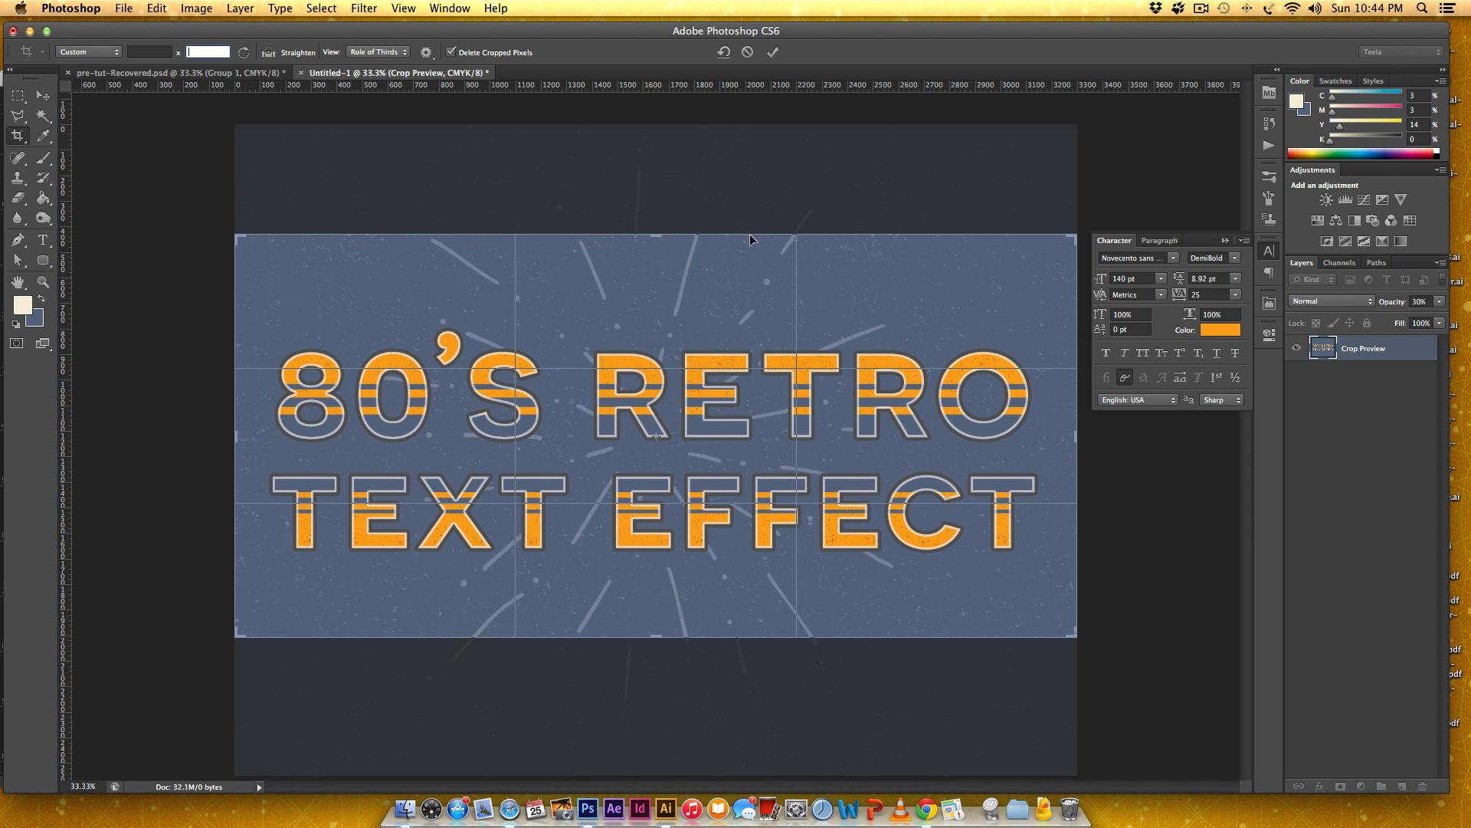
pyautogui.write('600')
pyautogui.press('Return')
pyautogui.press('Return')
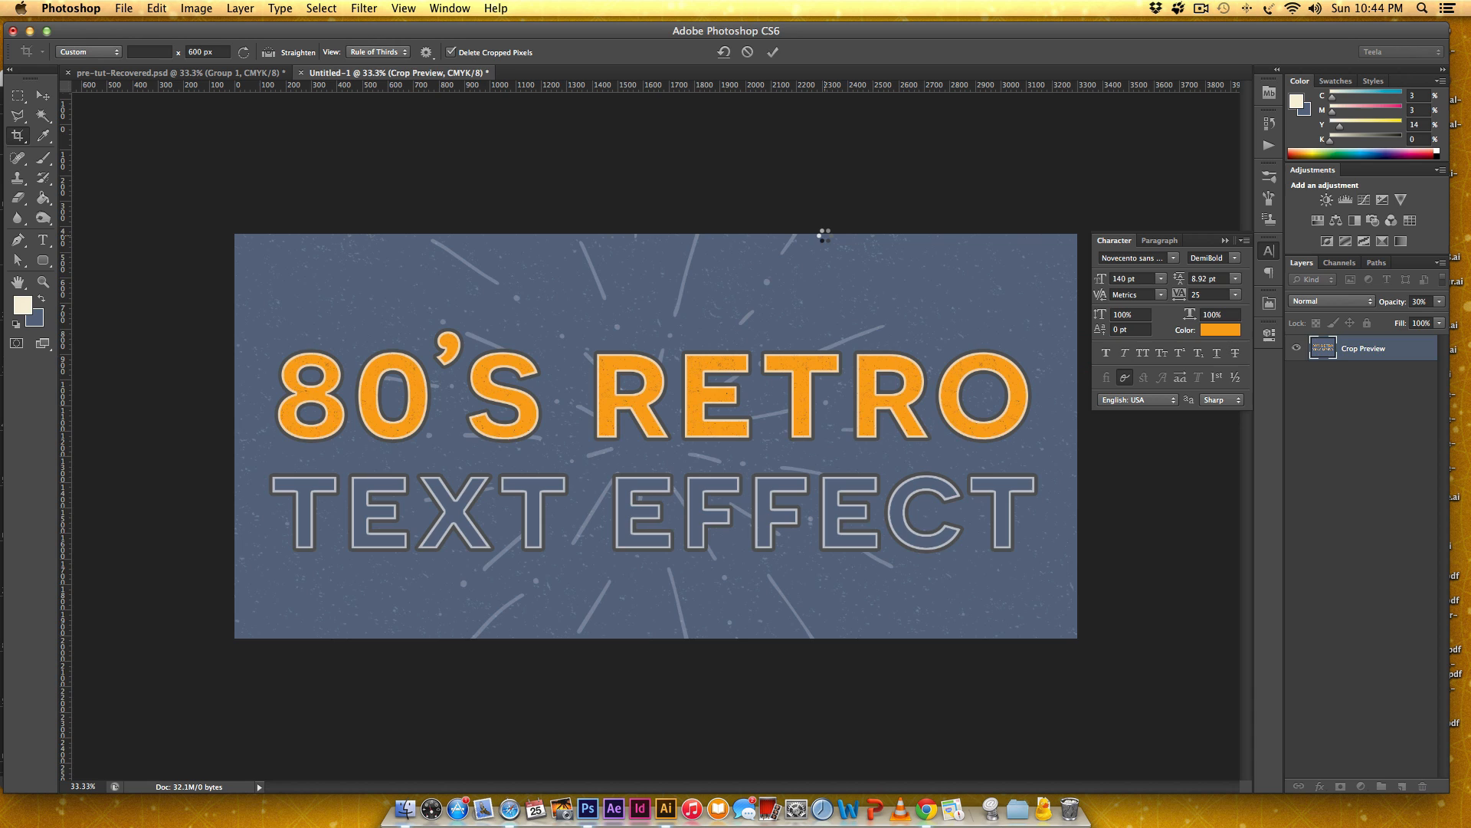
pyautogui.press('v')
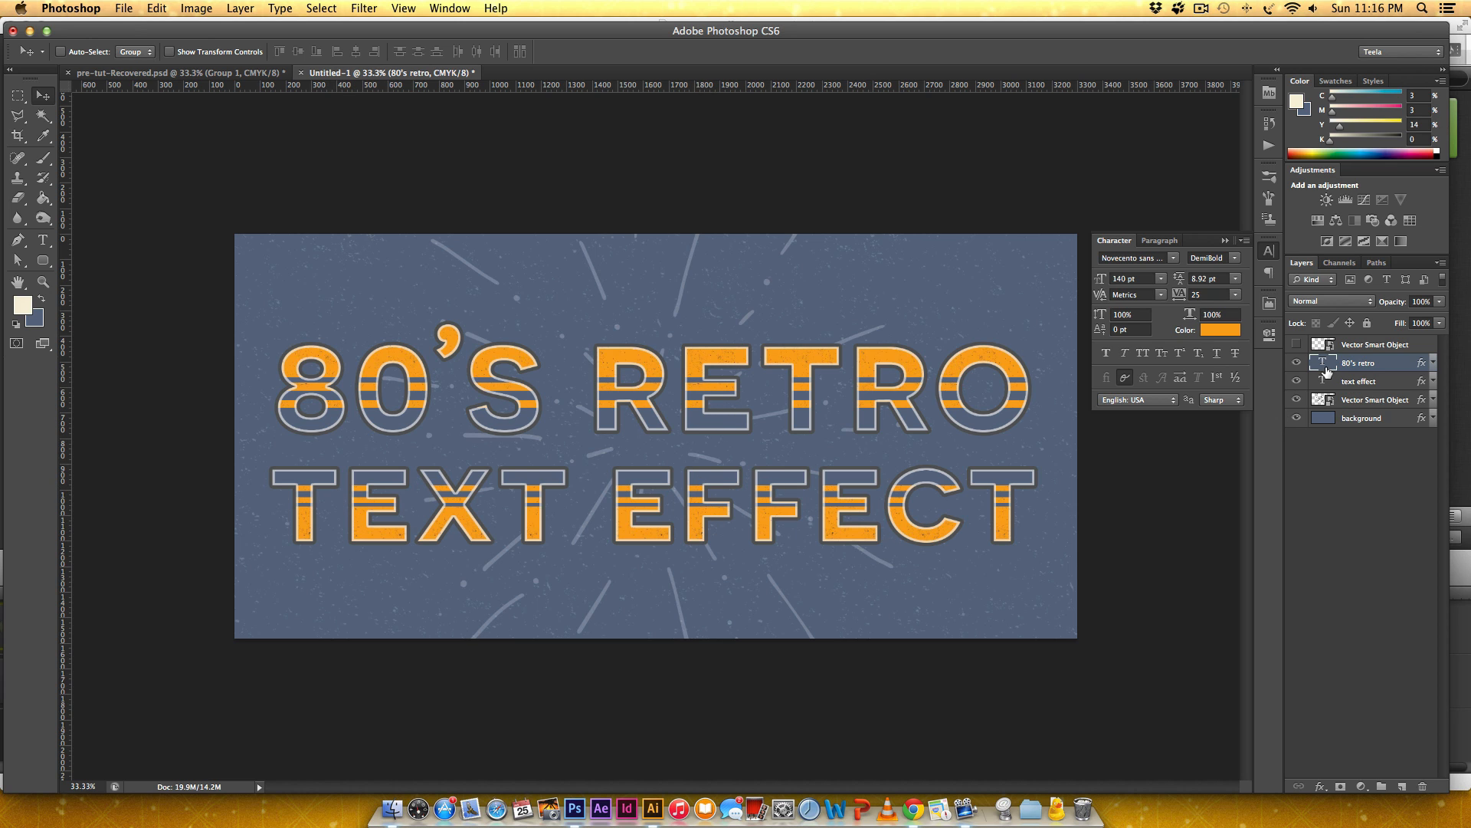
# Save the 80's retro layer's effects as a new layer style named "80s text".
pyautogui.doubleClick(1410, 371)
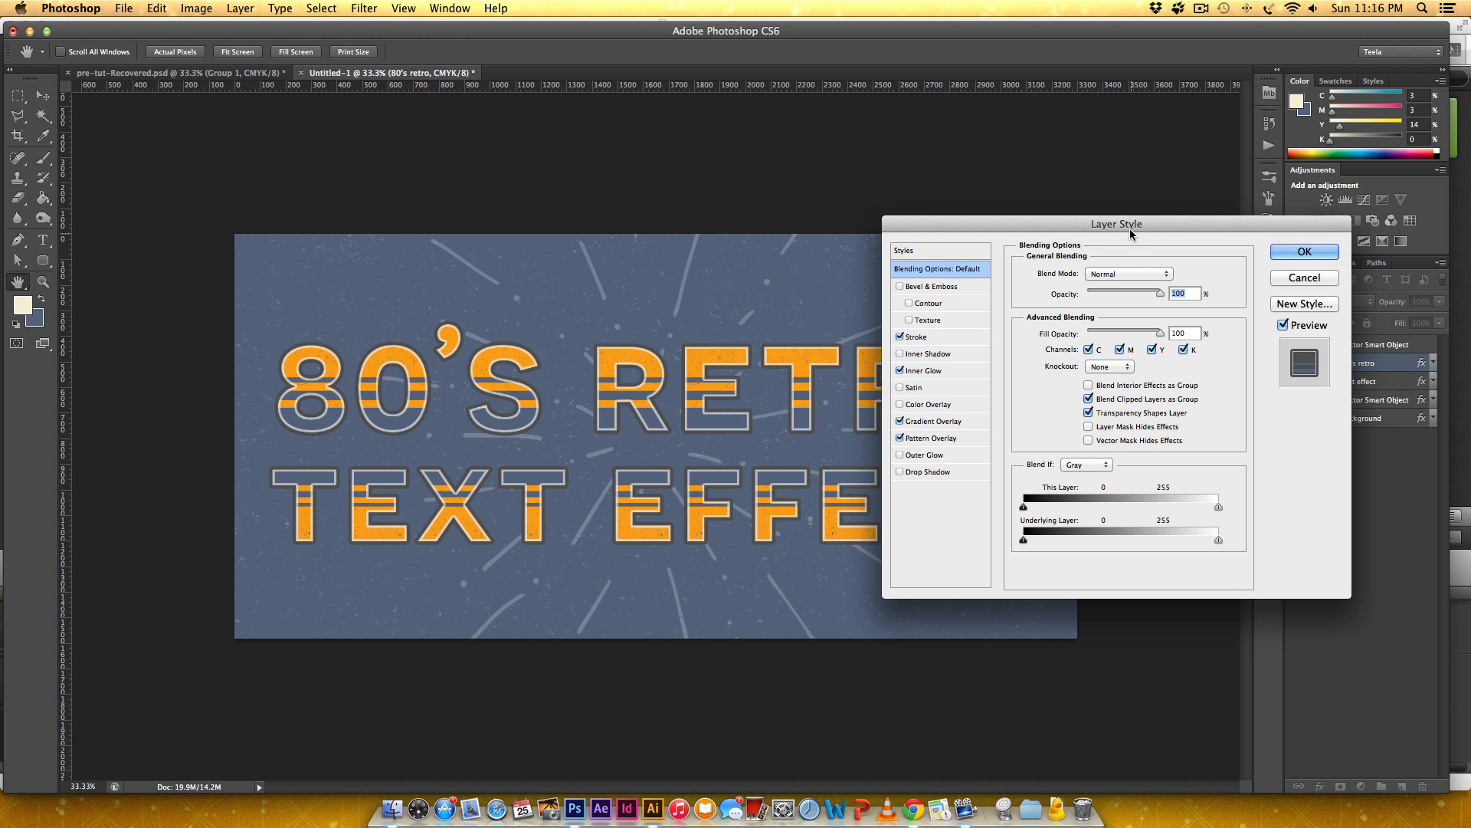
pyautogui.moveTo(1131, 228); pyautogui.dragTo(923, 206)
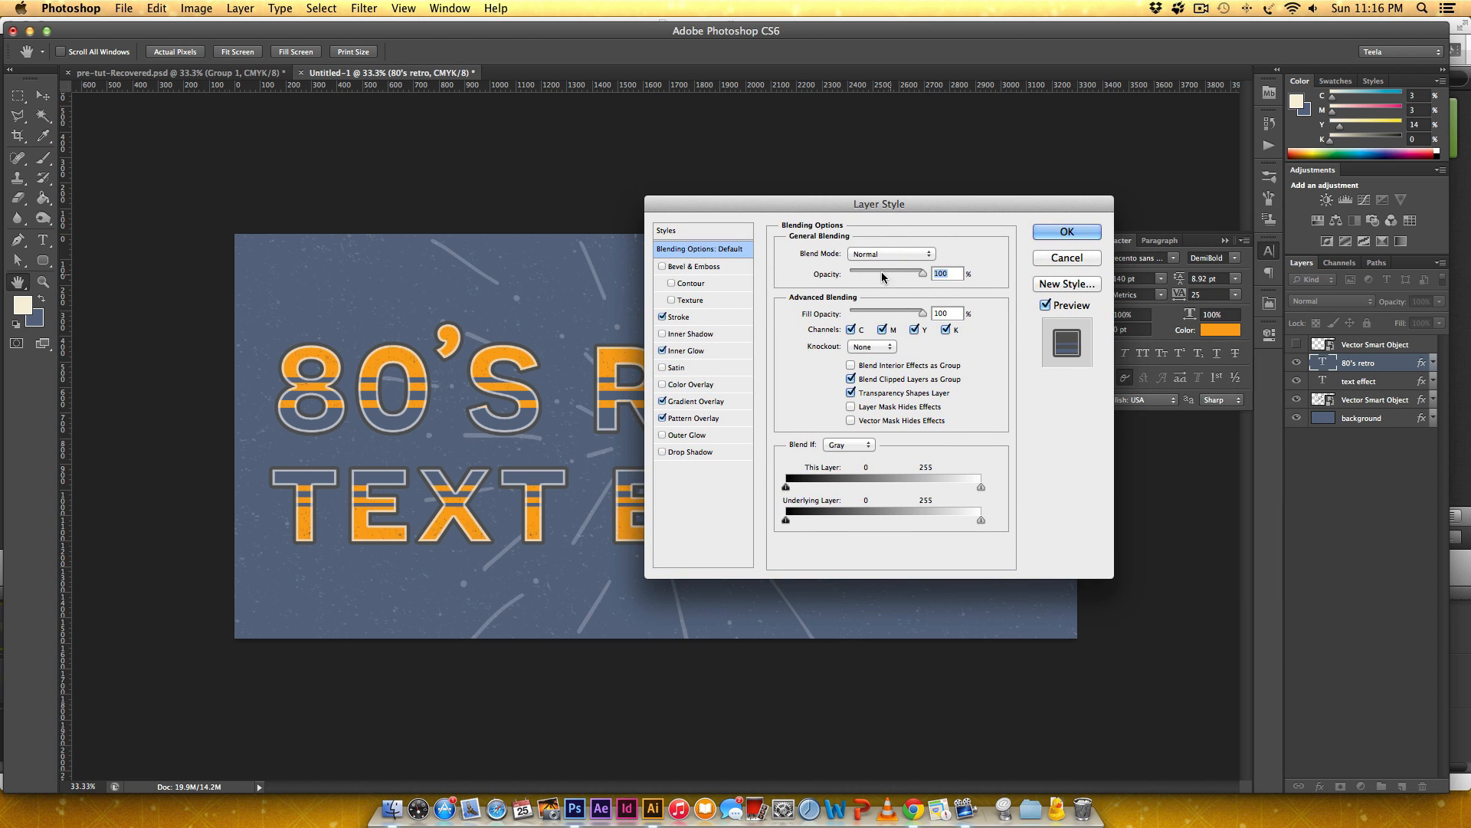
pyautogui.click(1067, 284)
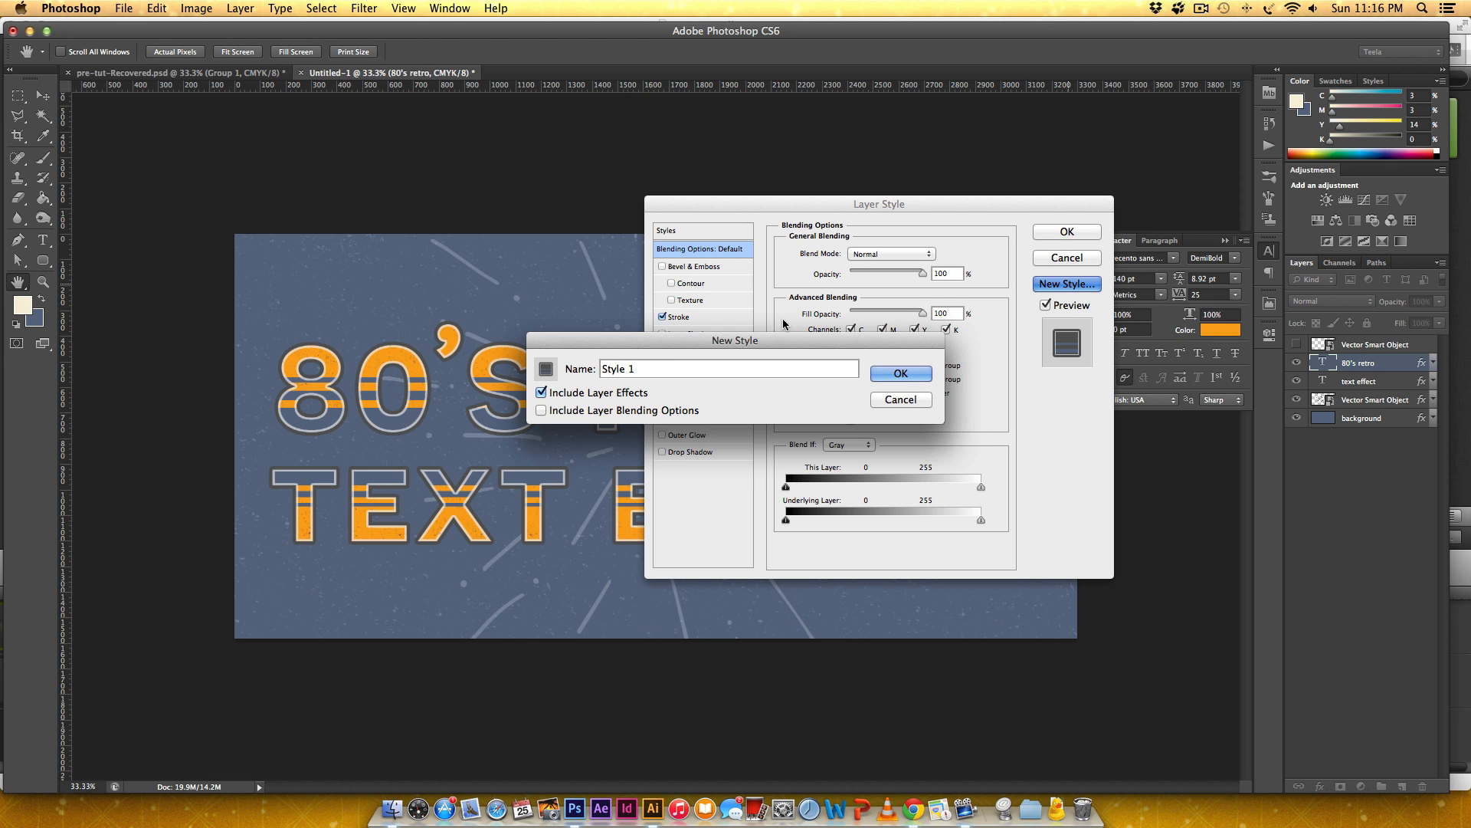
pyautogui.write('80s text')
pyautogui.click(898, 374)
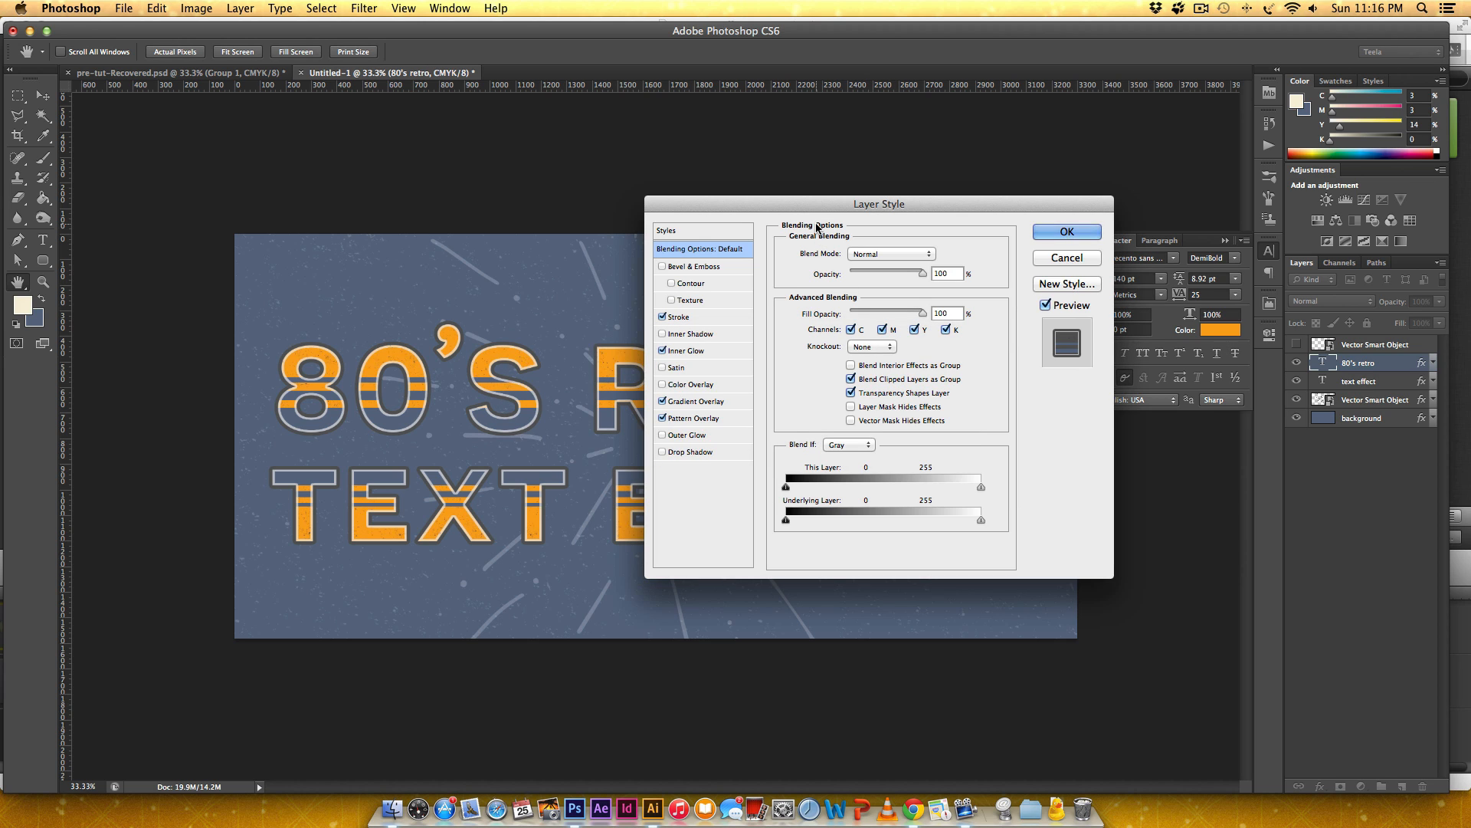
# Save the styles set as "80s-text-styles" in the retro-text-effect folder and close the layer style settings.
pyautogui.click(719, 230)
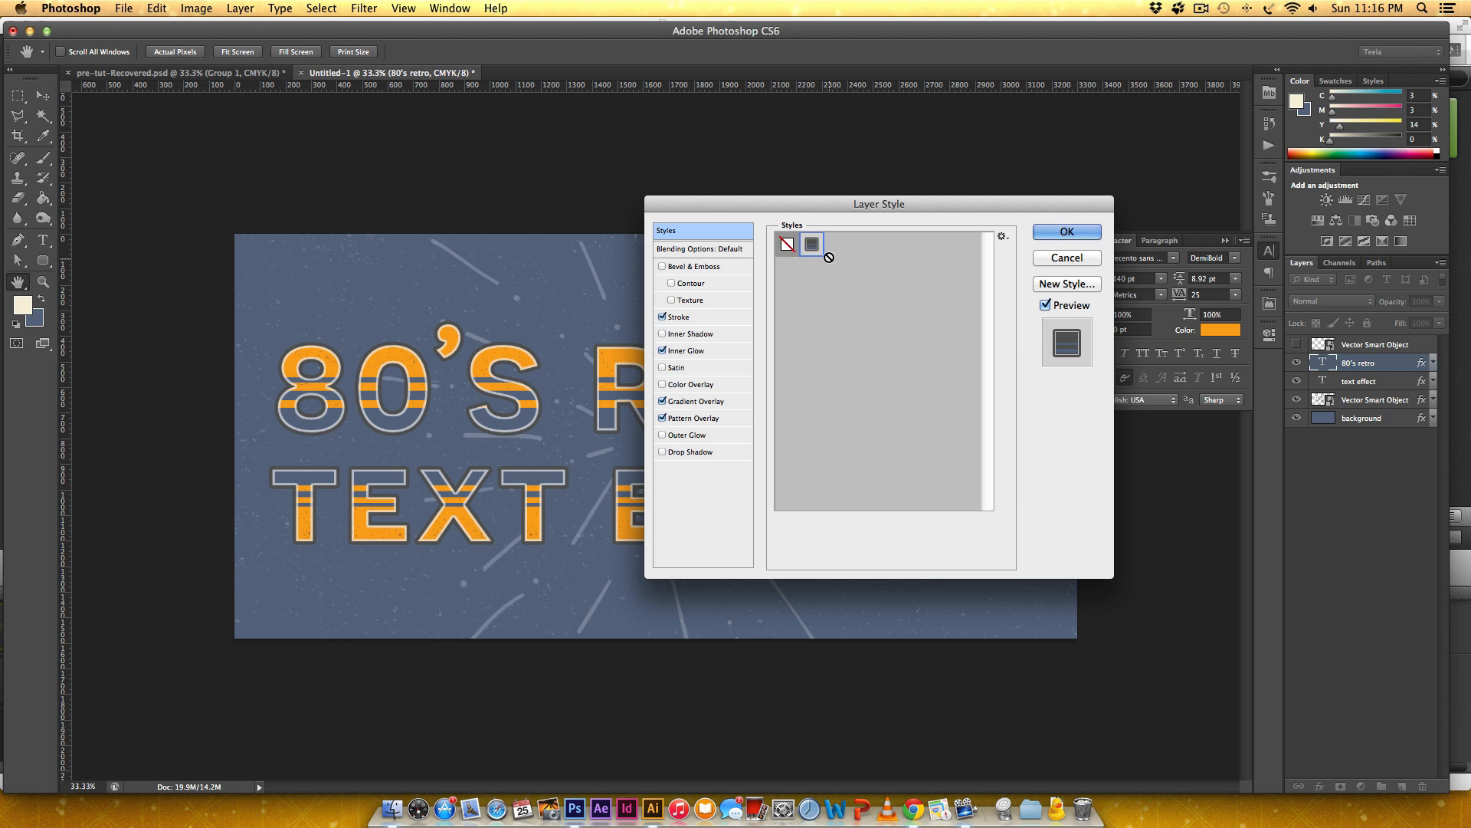
pyautogui.click(1001, 236)
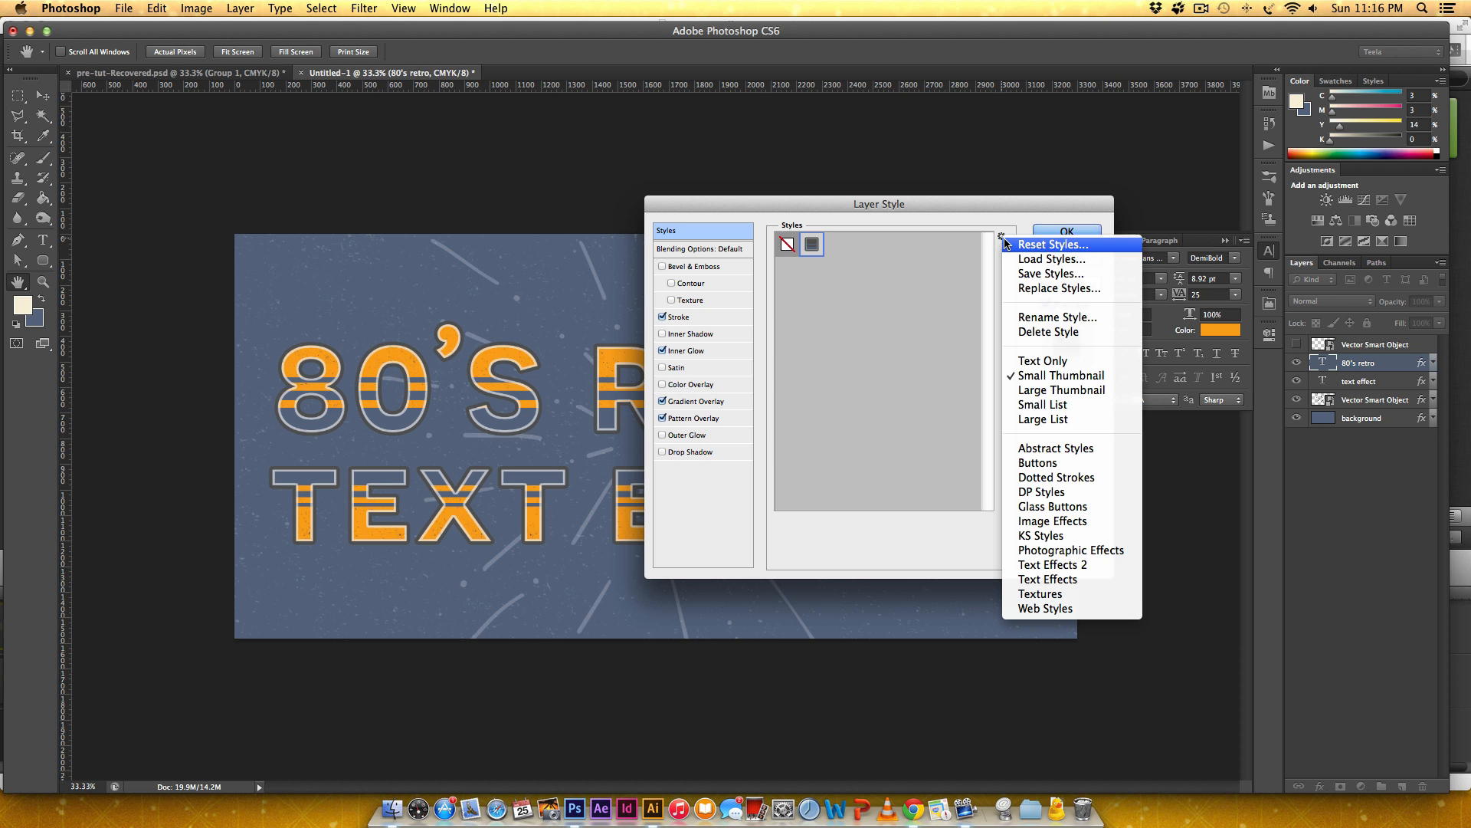
pyautogui.click(1027, 274)
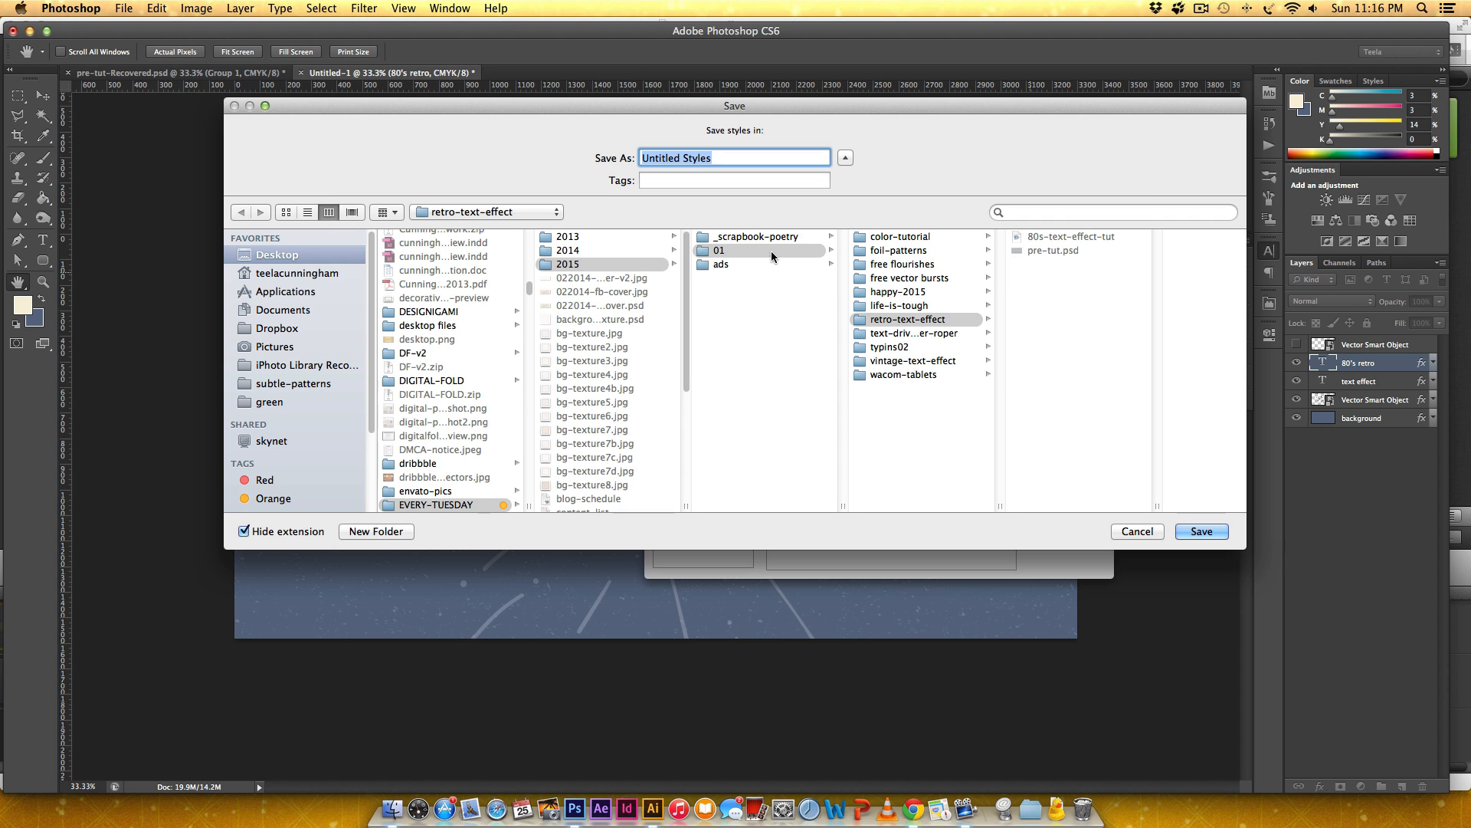
pyautogui.click(506, 214)
pyautogui.click(504, 214)
pyautogui.write('8')
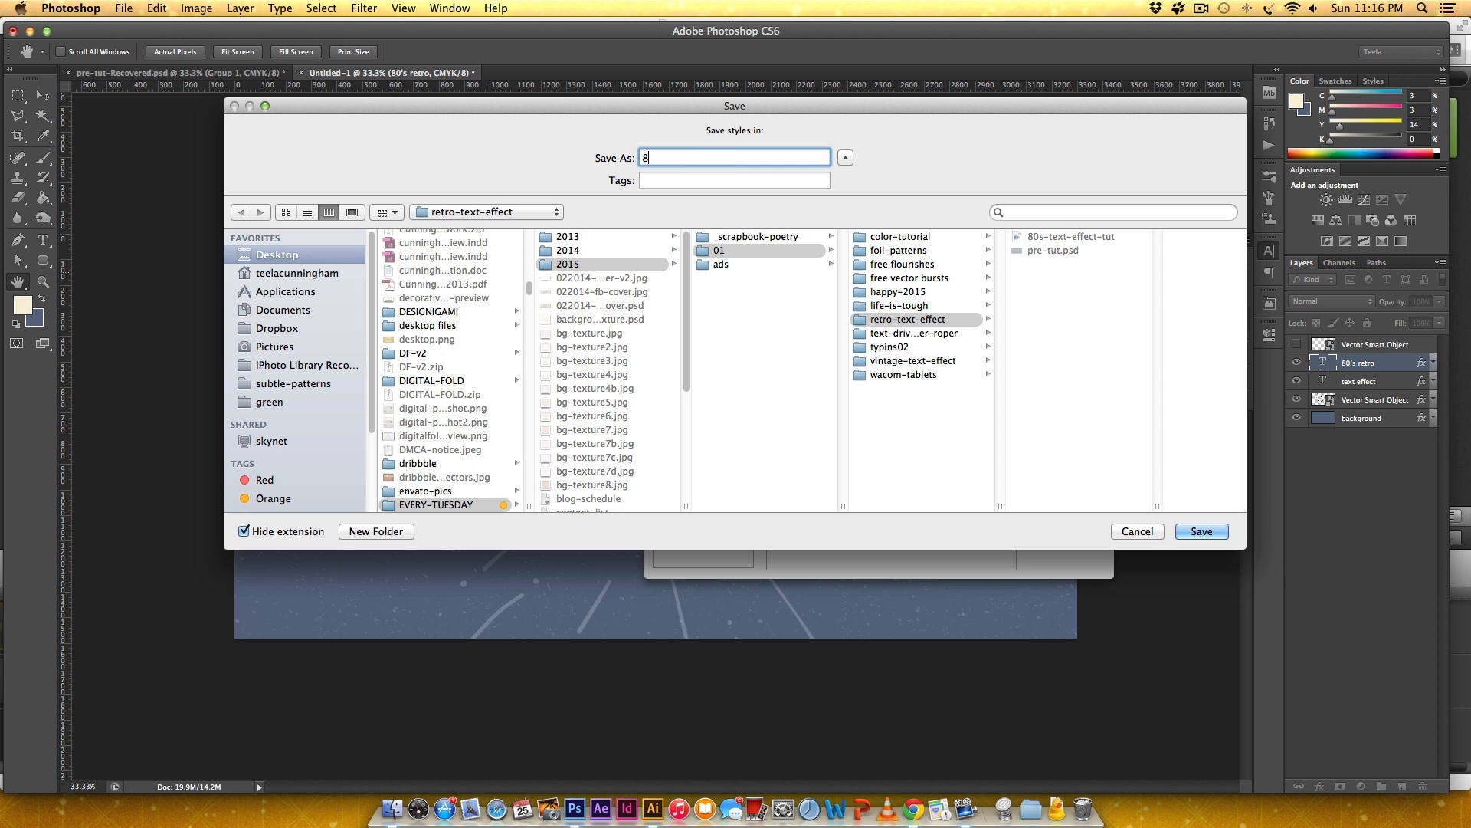
pyautogui.write('0s-text-styles')
pyautogui.click(1203, 533)
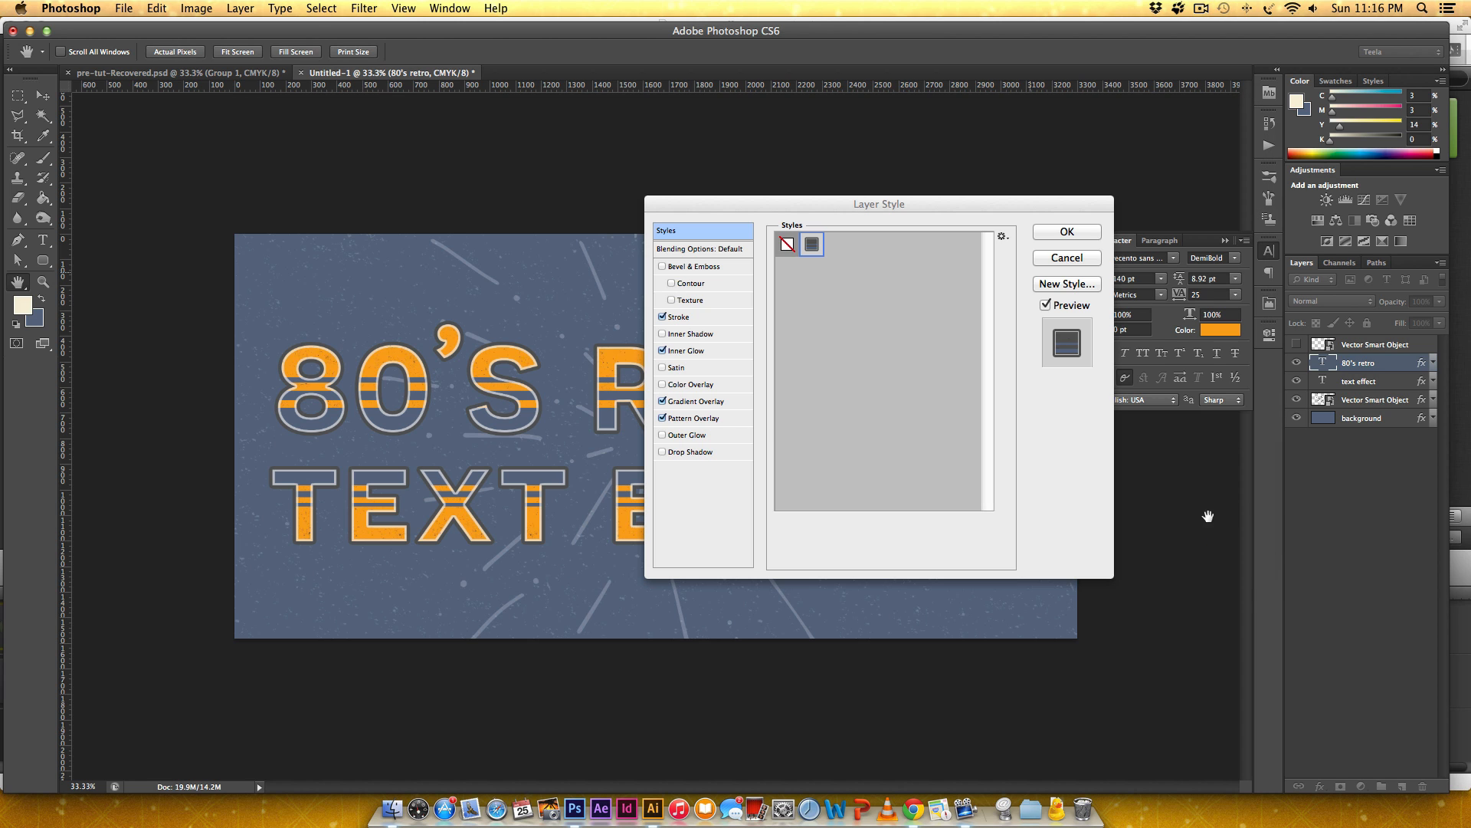
pyautogui.click(1074, 257)
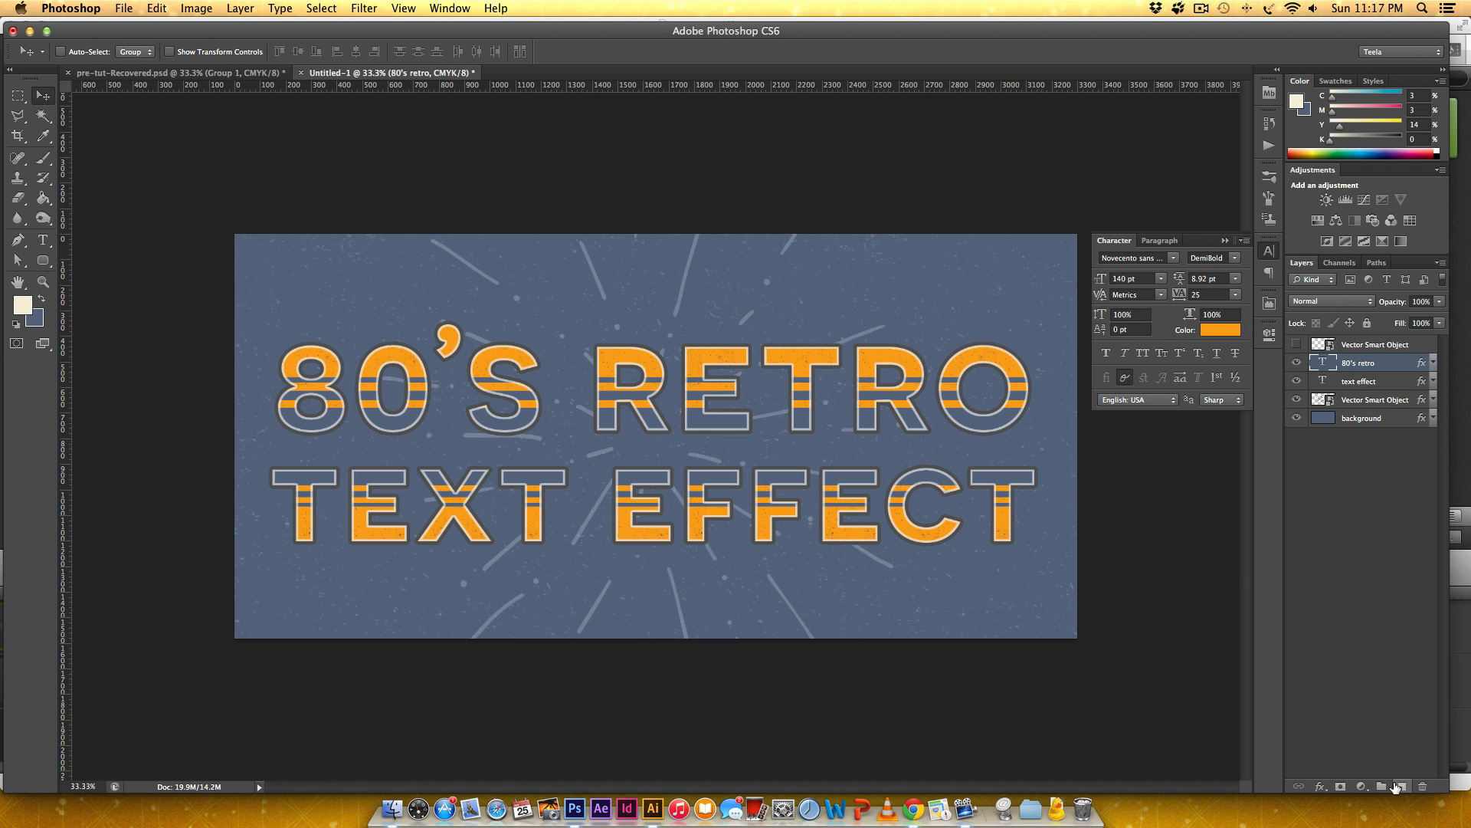
# Add a new layer above the 80's retro layer and enter the text "text" near the canvas's upper edge.
pyautogui.click(1401, 787)
pyautogui.press('t')
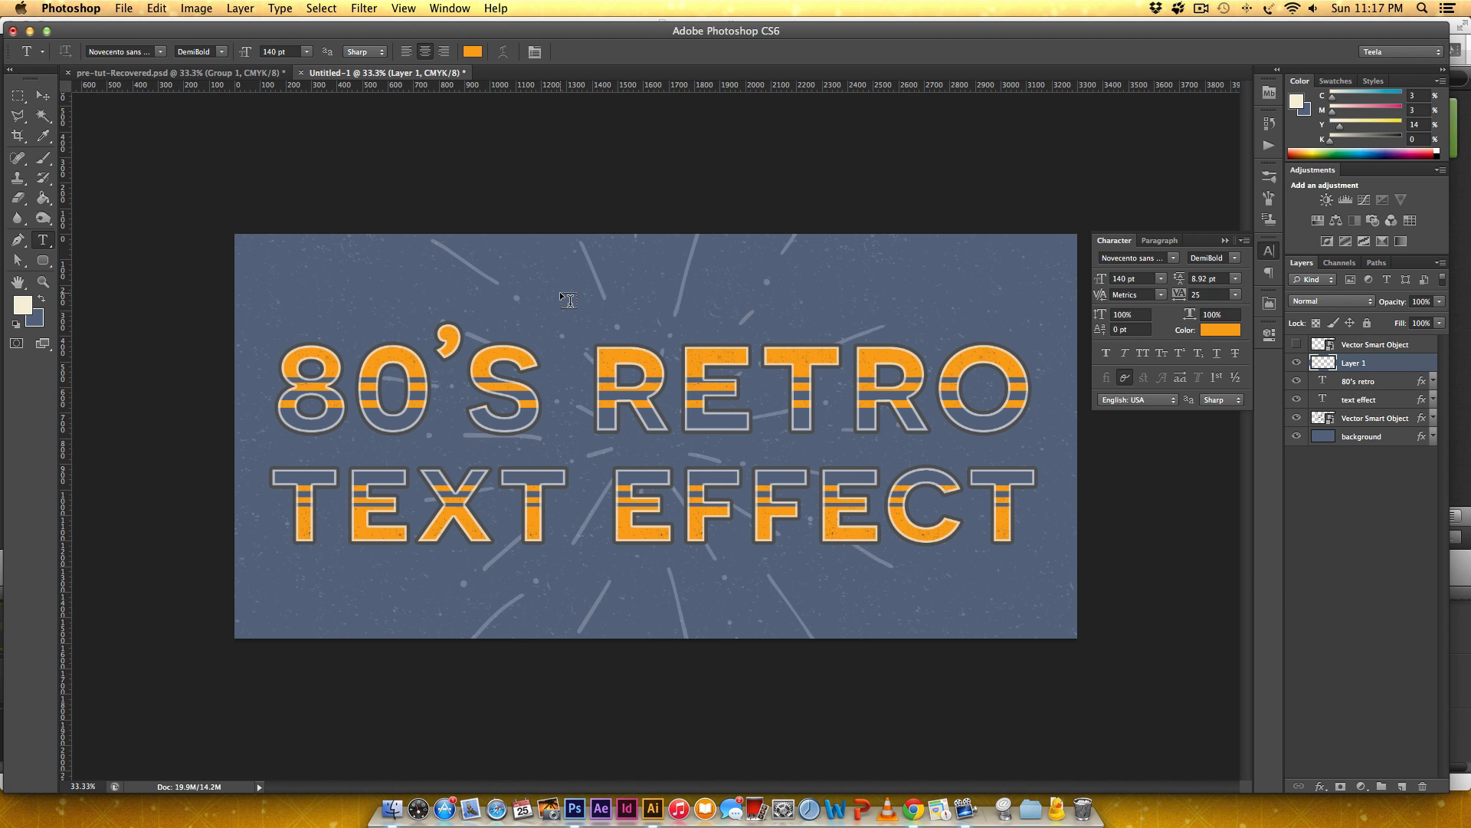
pyautogui.click(561, 293)
pyautogui.write('t')
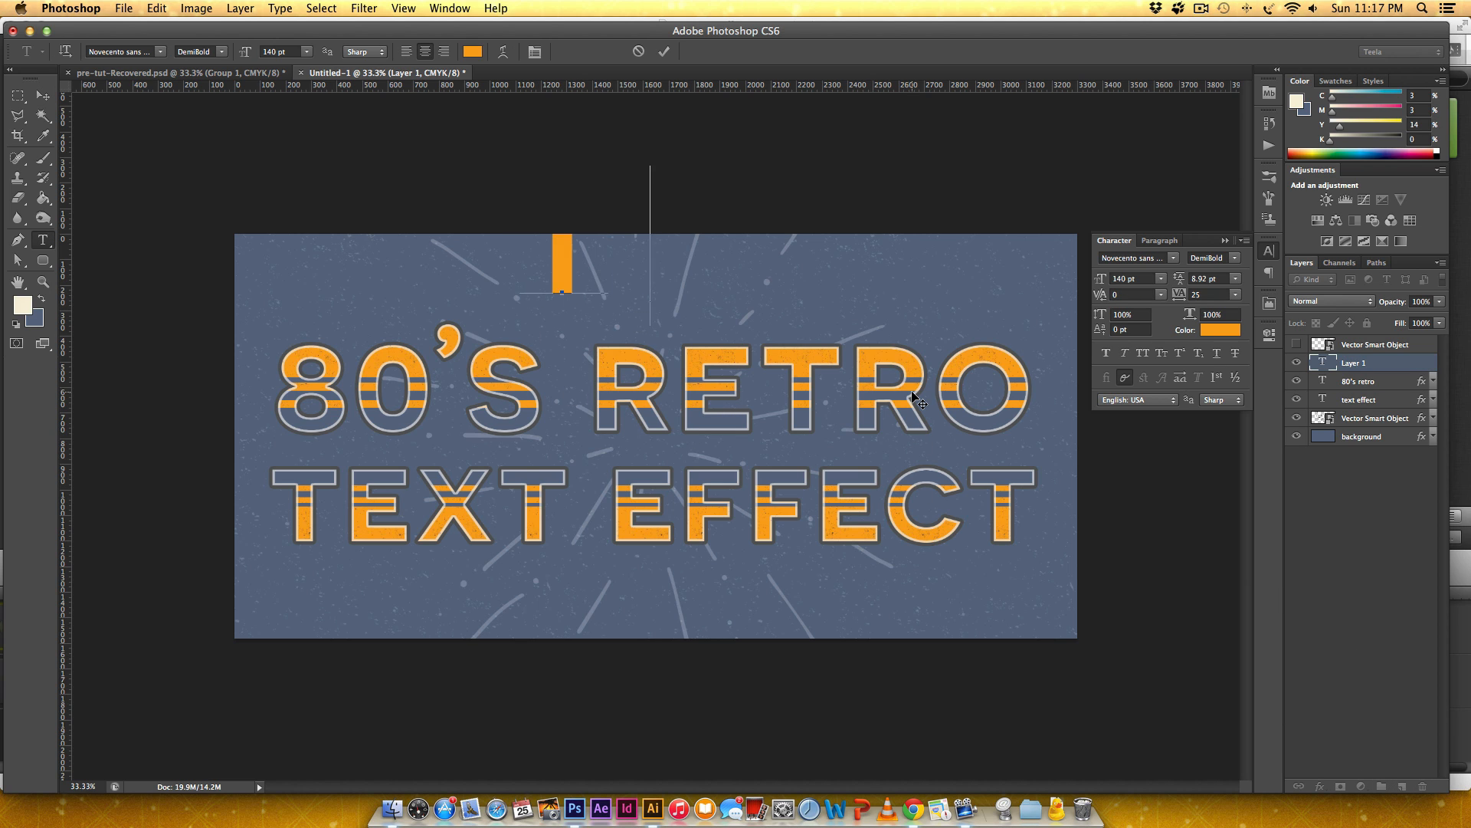
pyautogui.write('ext')
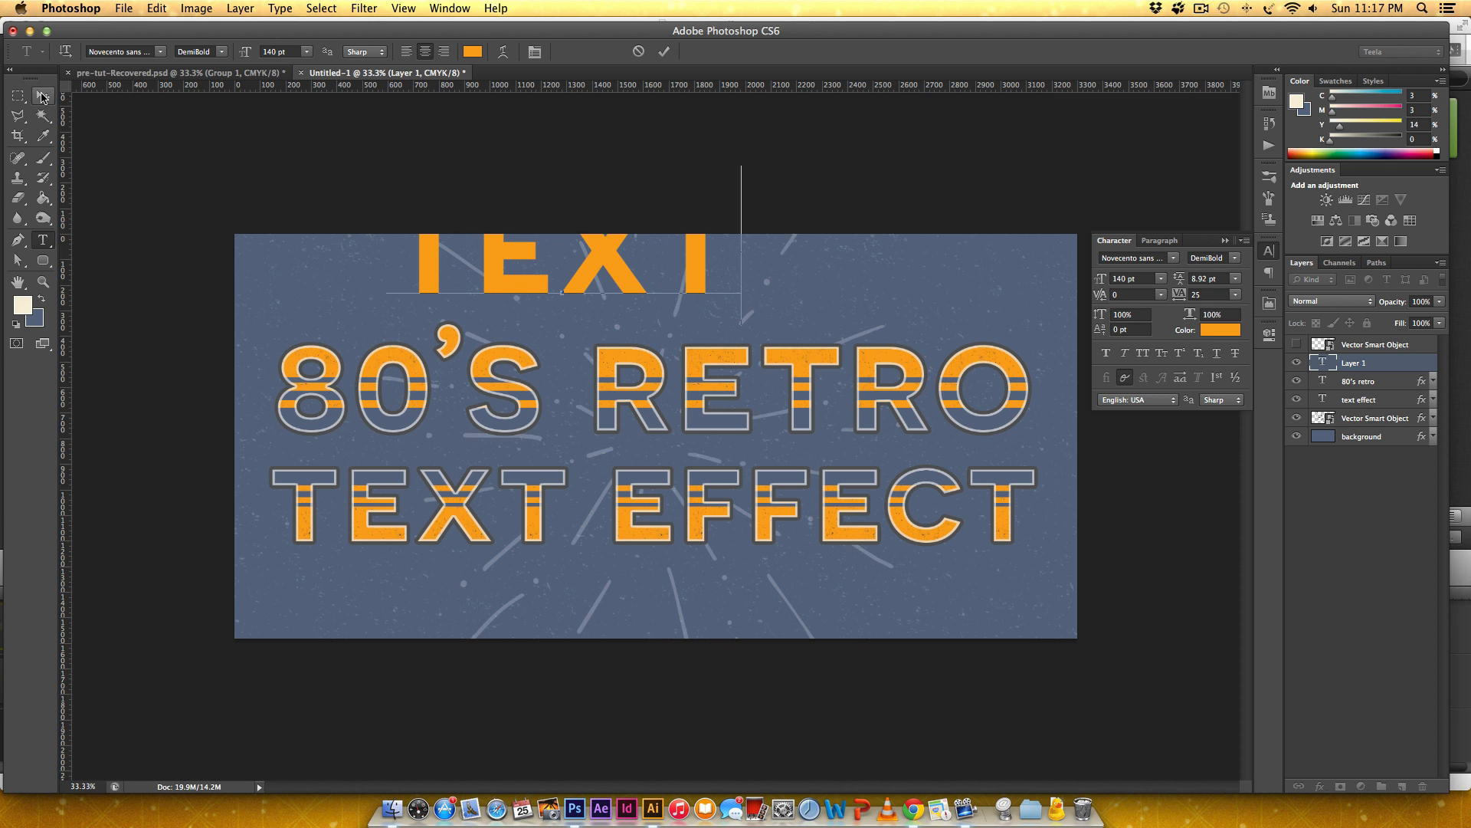
pyautogui.click(42, 95)
# Move the 80's retro and text effect layers down together, and place the new text line centered in the space above them.
pyautogui.click(1371, 387)
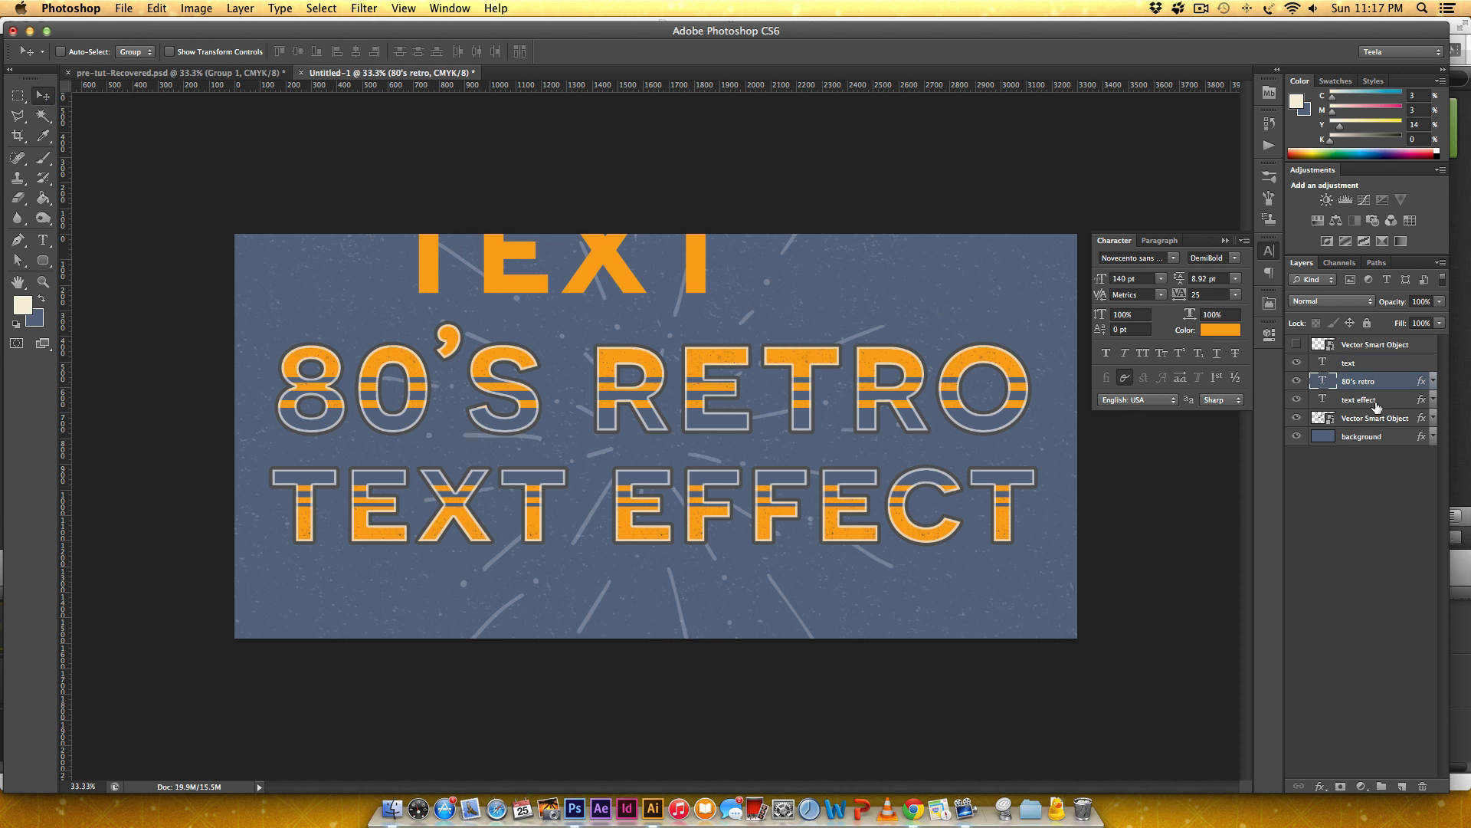
pyautogui.keyDown('shift'); pyautogui.click(1375, 401); pyautogui.keyUp('shift')
pyautogui.moveTo(927, 354); pyautogui.dragTo(924, 425)
pyautogui.press('super+z')
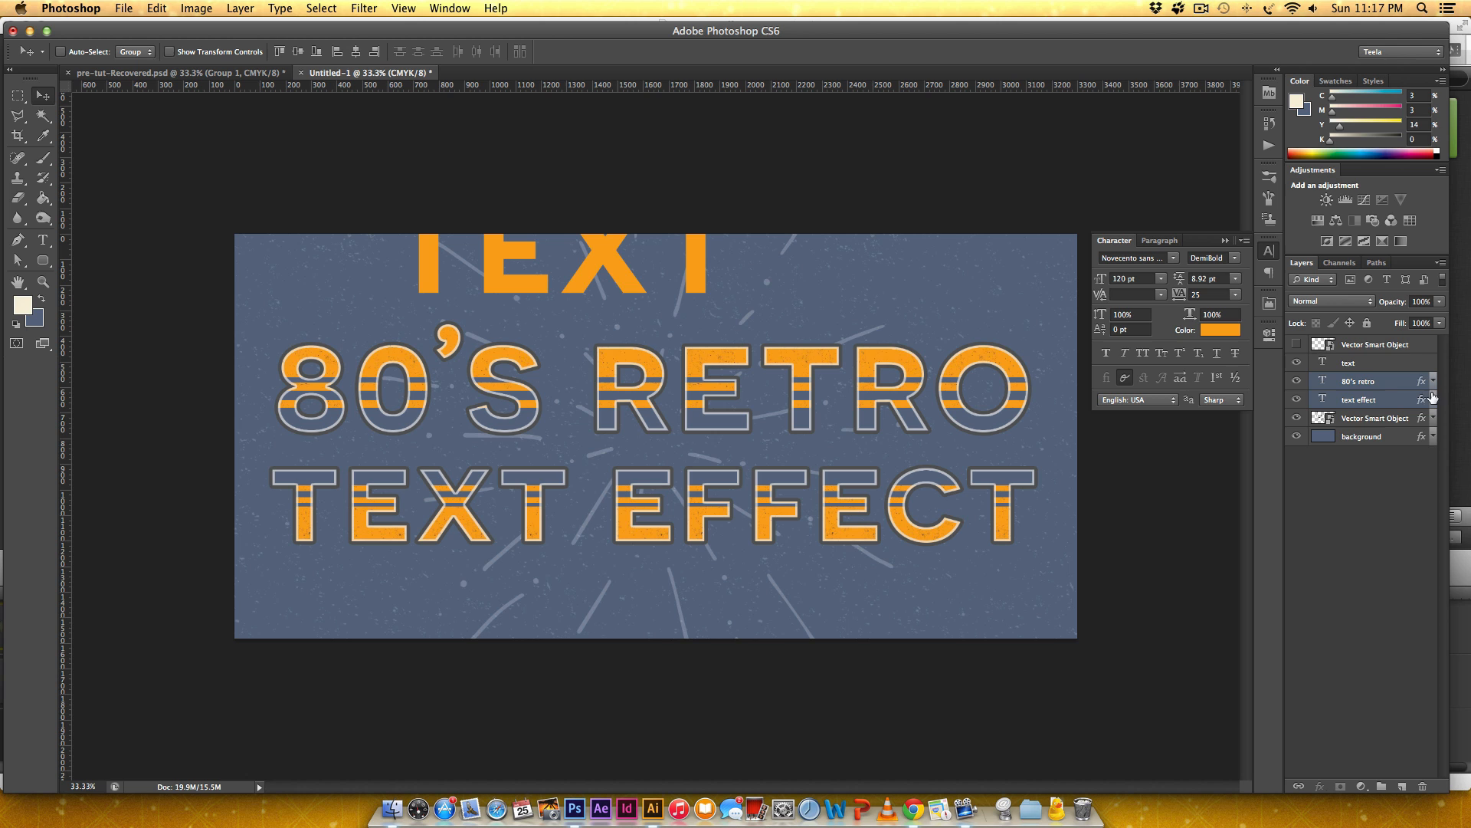
pyautogui.moveTo(987, 372); pyautogui.dragTo(986, 436)
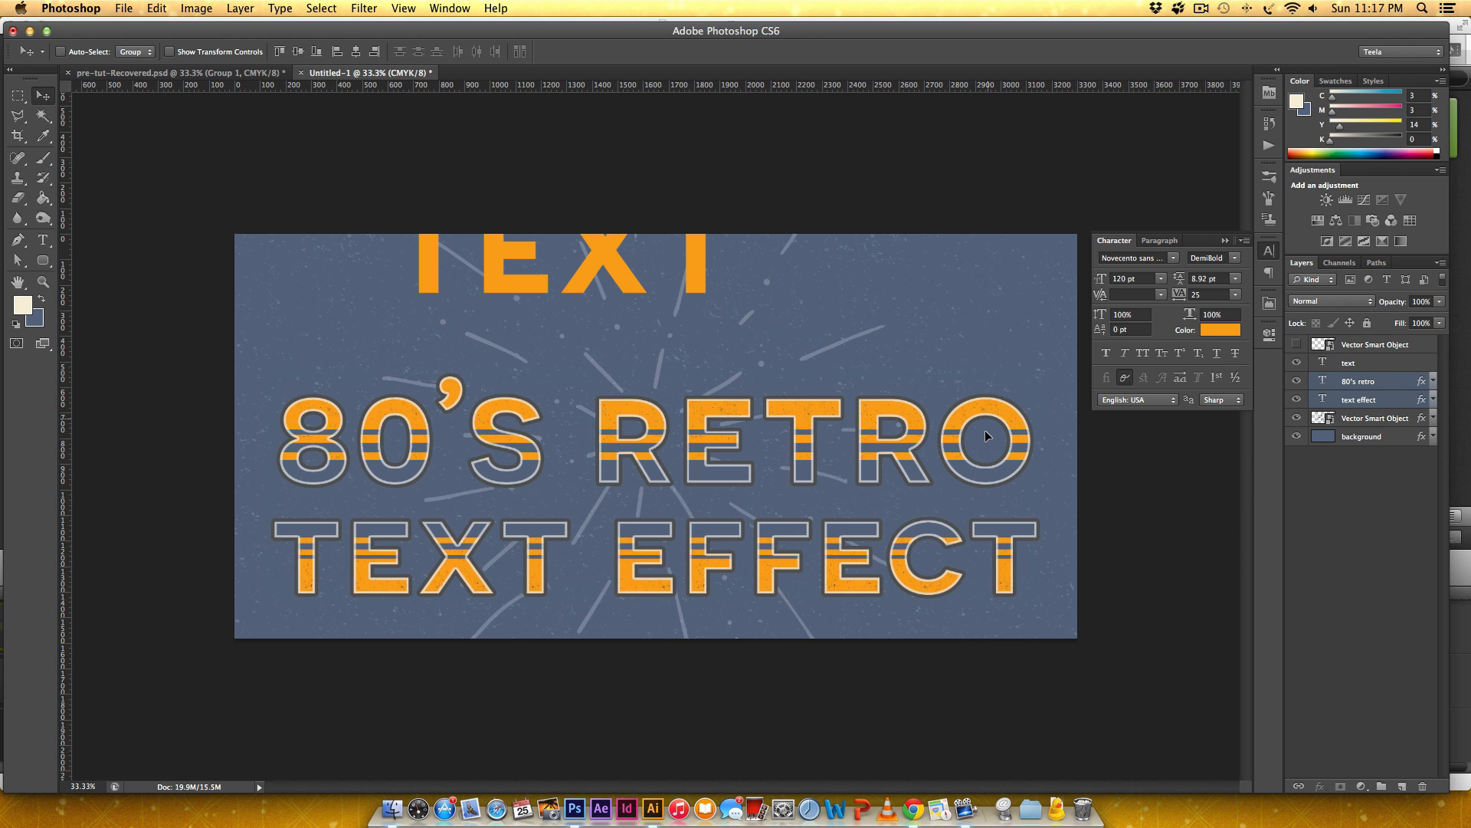
pyautogui.click(1375, 368)
pyautogui.moveTo(722, 263); pyautogui.dragTo(818, 335)
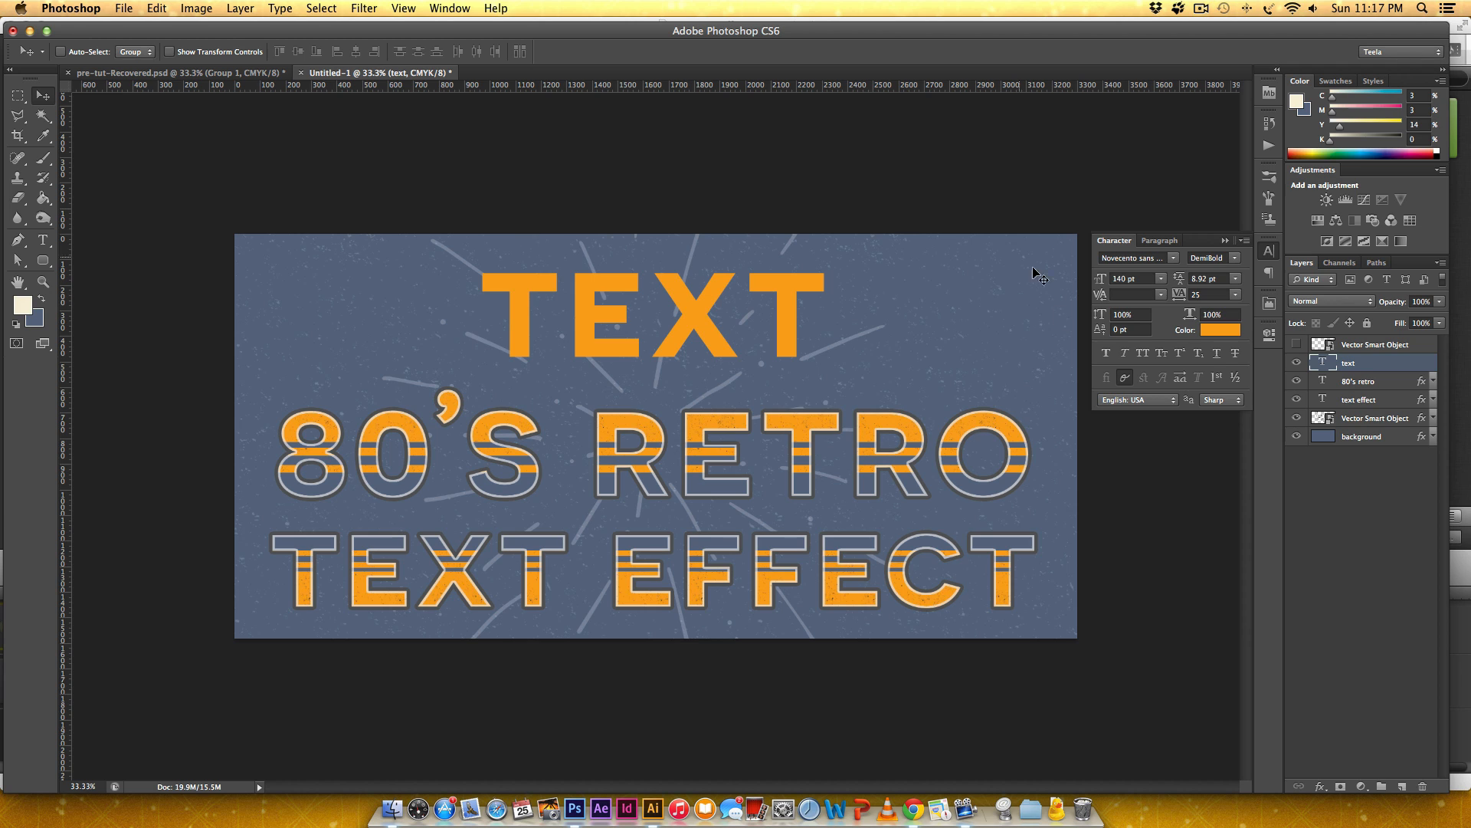
# Load the saved styles file 80s-text-style.asl from the retro-text-effect folder into the new text layer's style presets.
pyautogui.doubleClick(1388, 368)
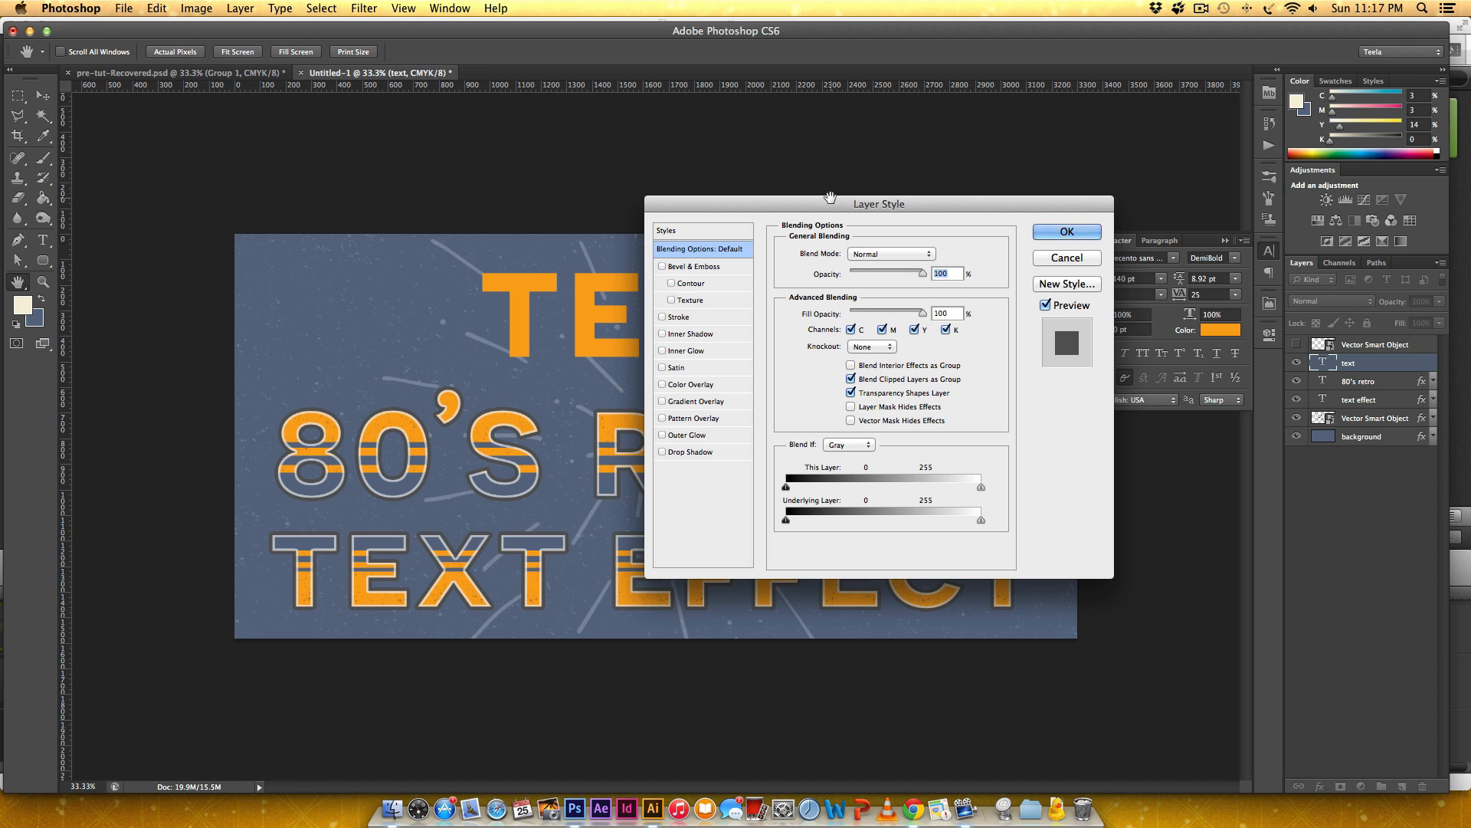
pyautogui.moveTo(812, 204); pyautogui.dragTo(838, 218)
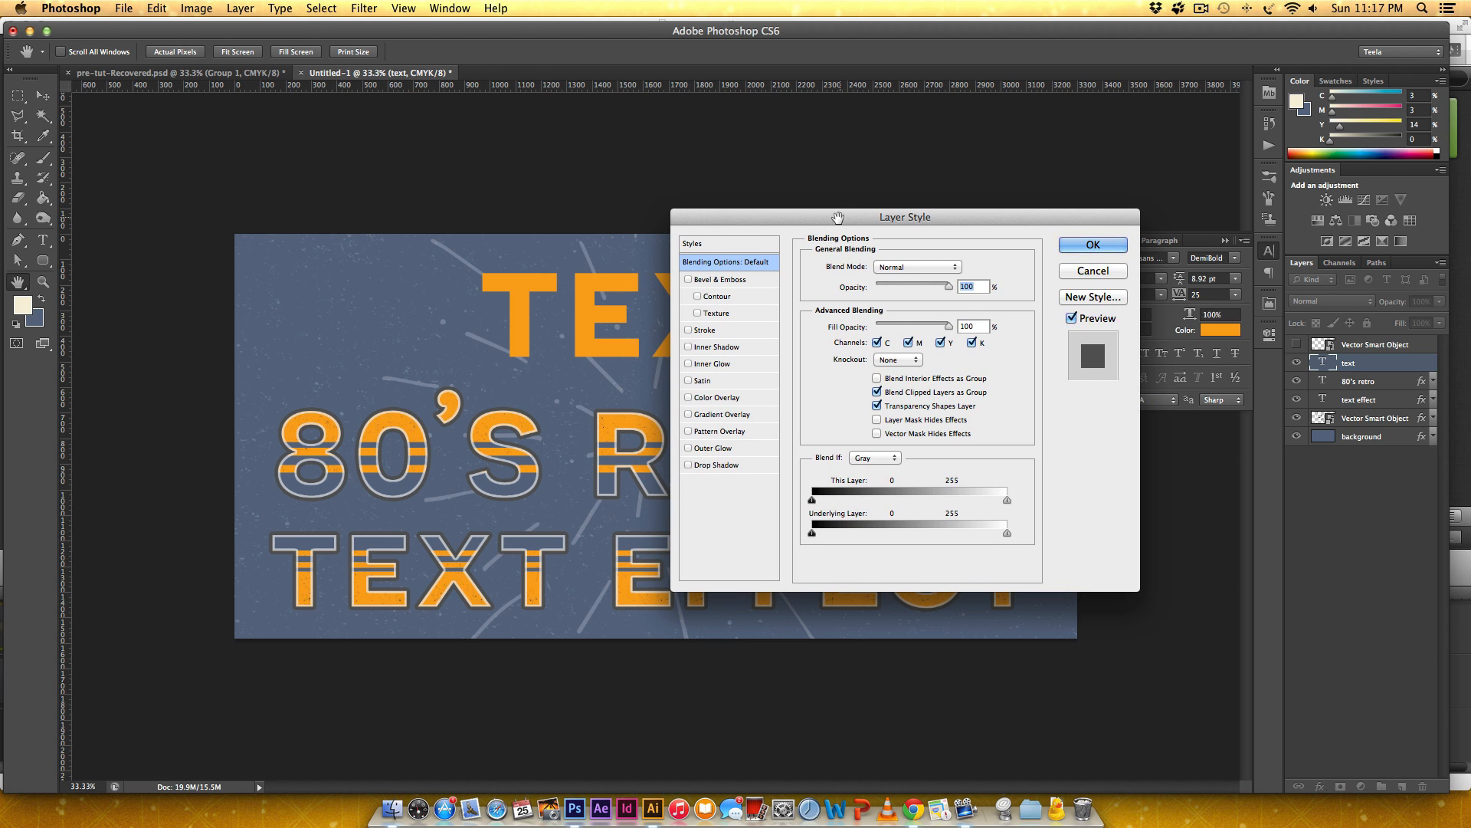
pyautogui.click(690, 244)
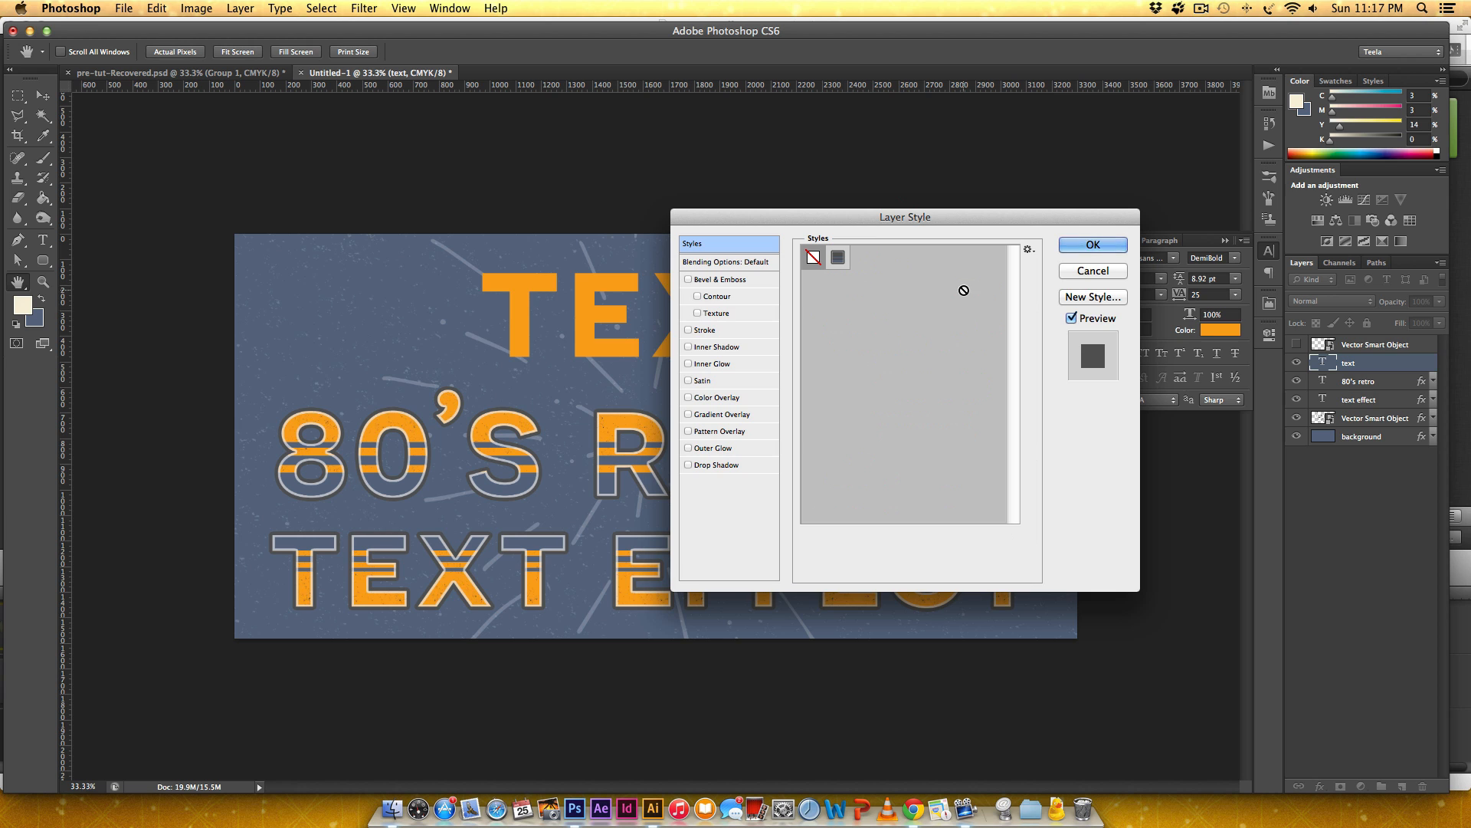
pyautogui.click(1029, 250)
pyautogui.click(1051, 271)
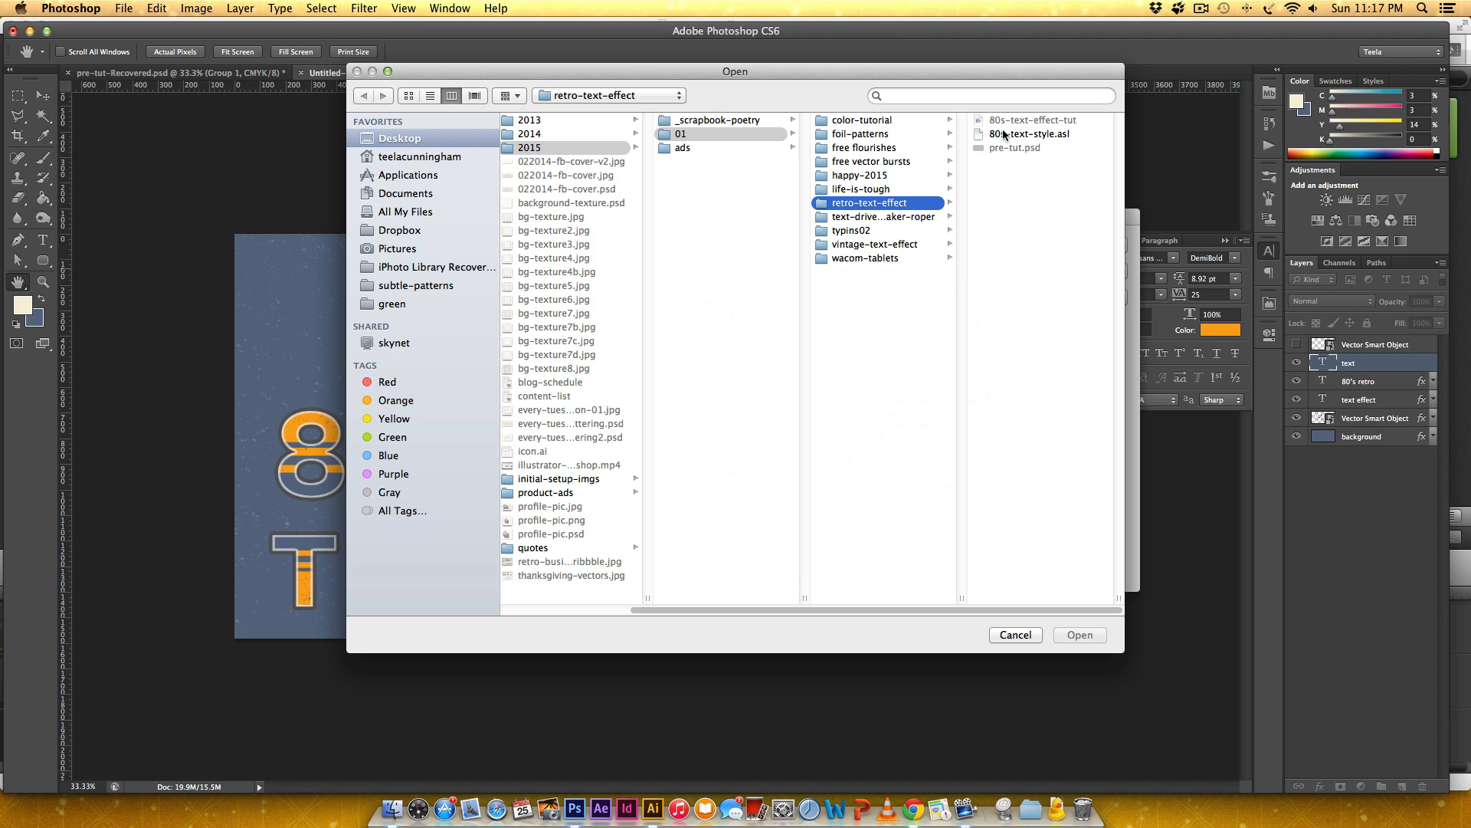
pyautogui.click(984, 136)
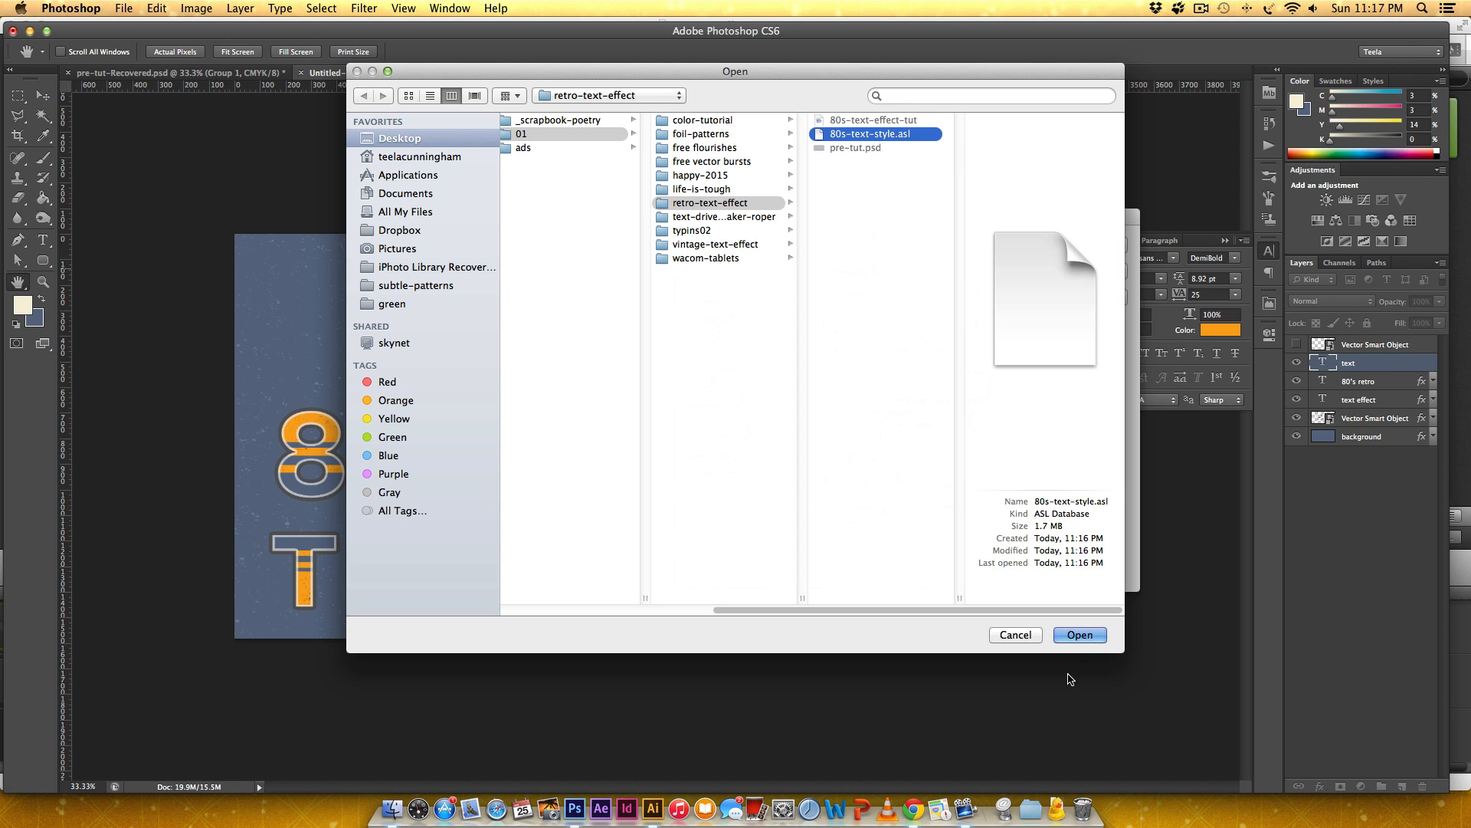
pyautogui.click(1079, 635)
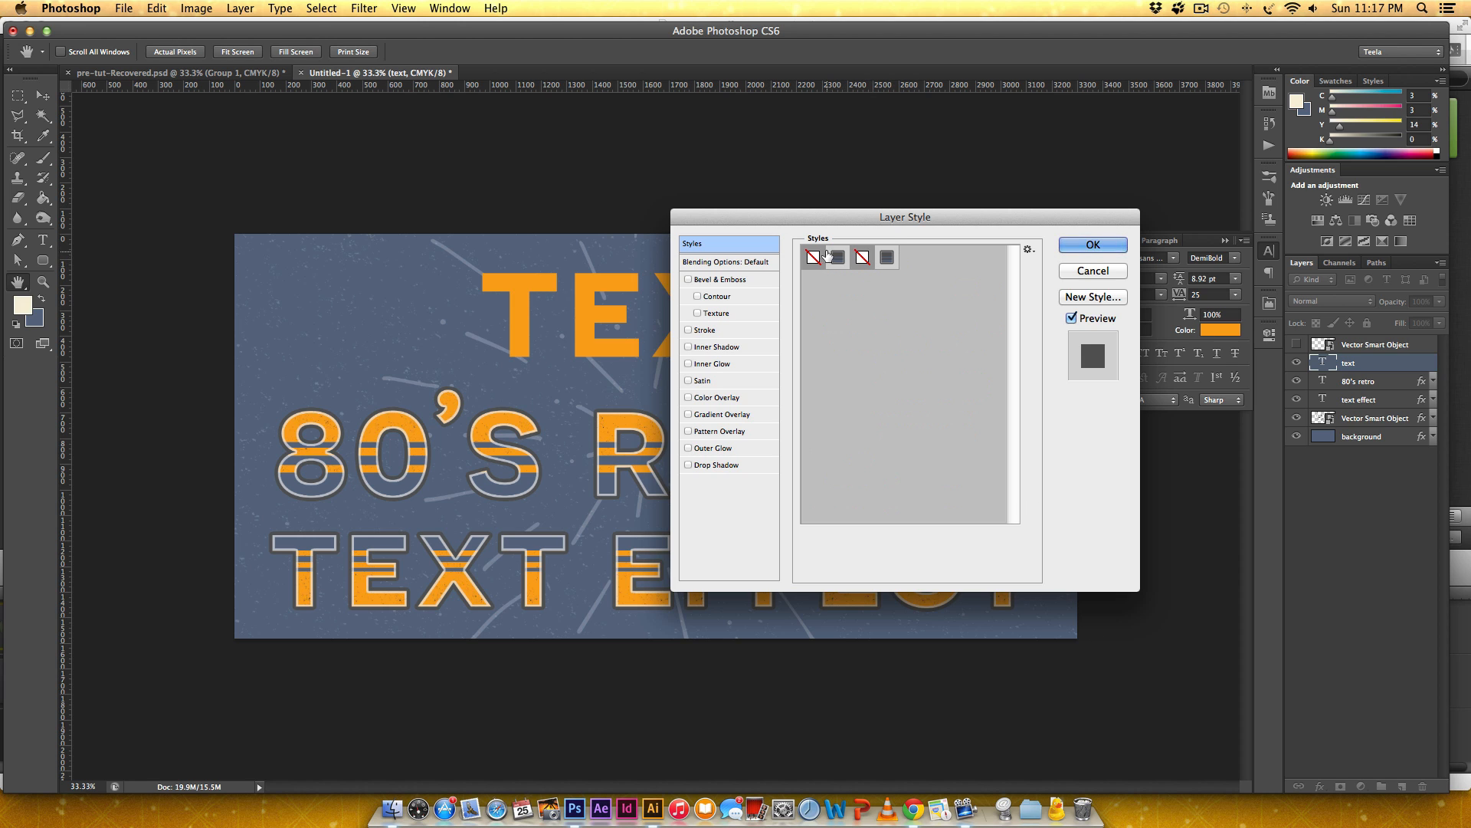
# Apply the loaded 80s text style to the new text layer.
pyautogui.moveTo(907, 218); pyautogui.dragTo(1095, 247)
pyautogui.click(1075, 287)
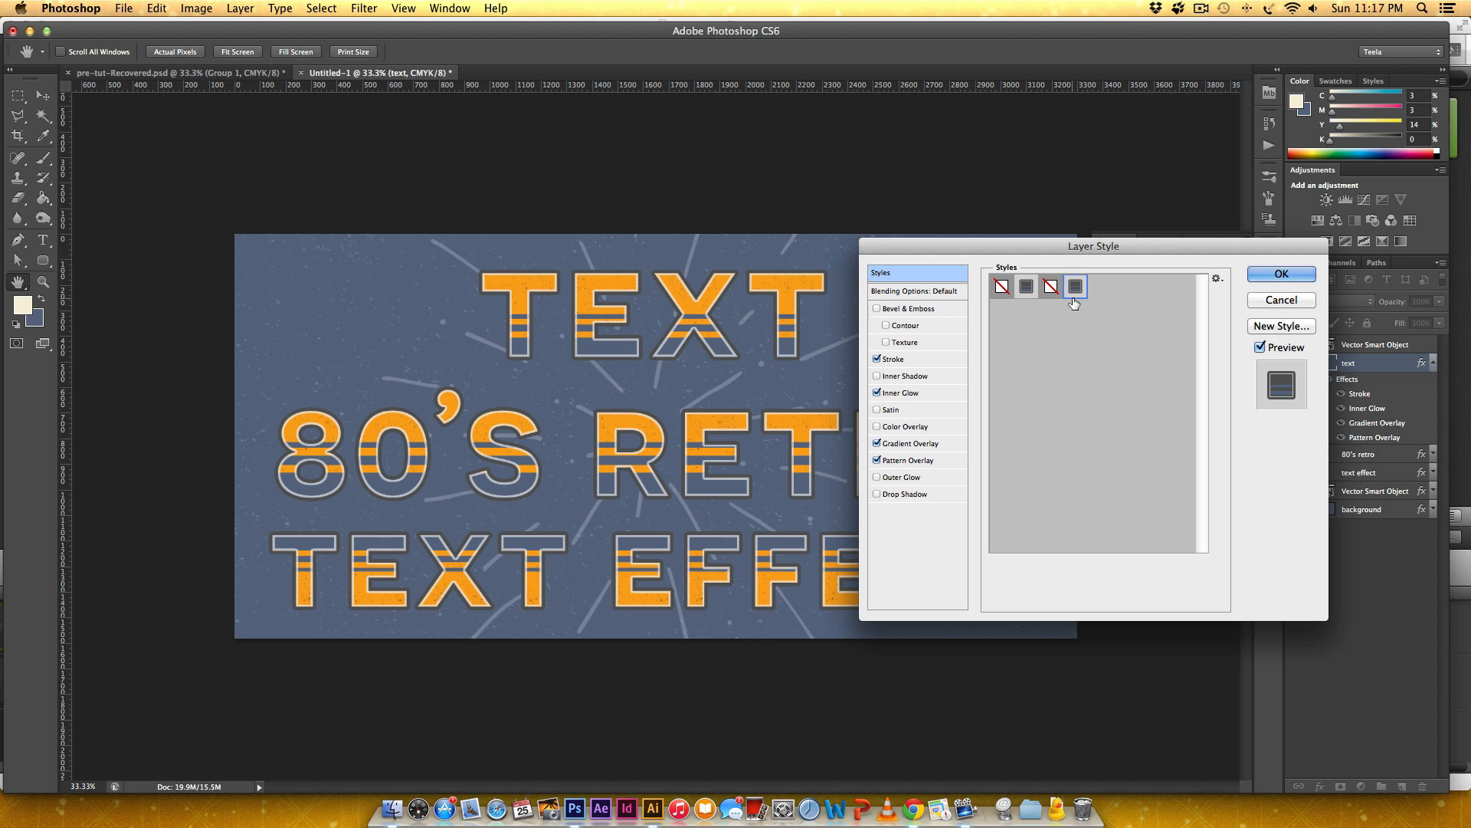
pyautogui.click(1303, 278)
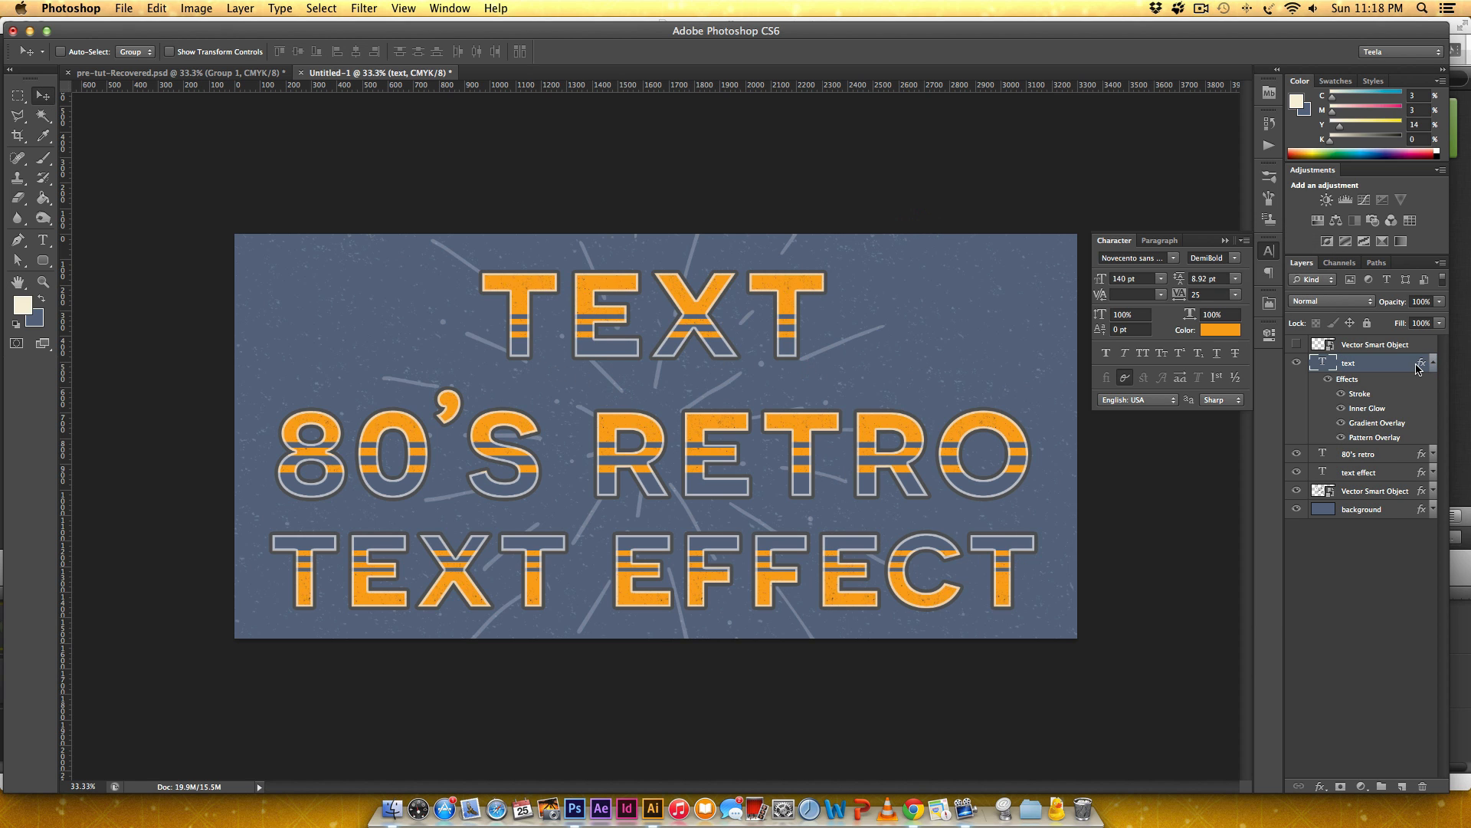
# Reverse the gradient in the new text layer's Gradient Overlay so the blue portion sits at the top of the letters.
pyautogui.doubleClick(1417, 368)
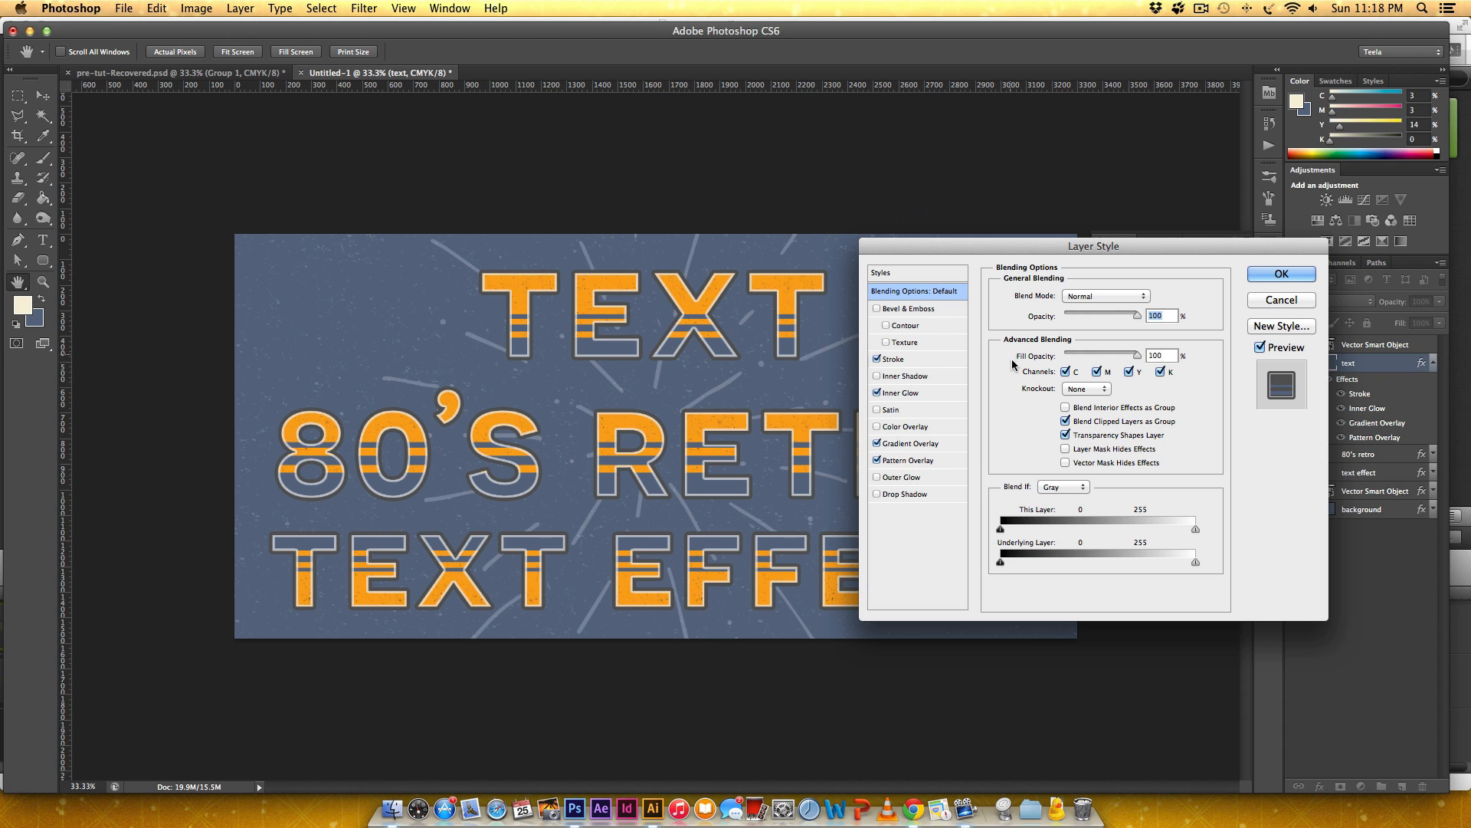
pyautogui.click(908, 443)
pyautogui.click(1148, 334)
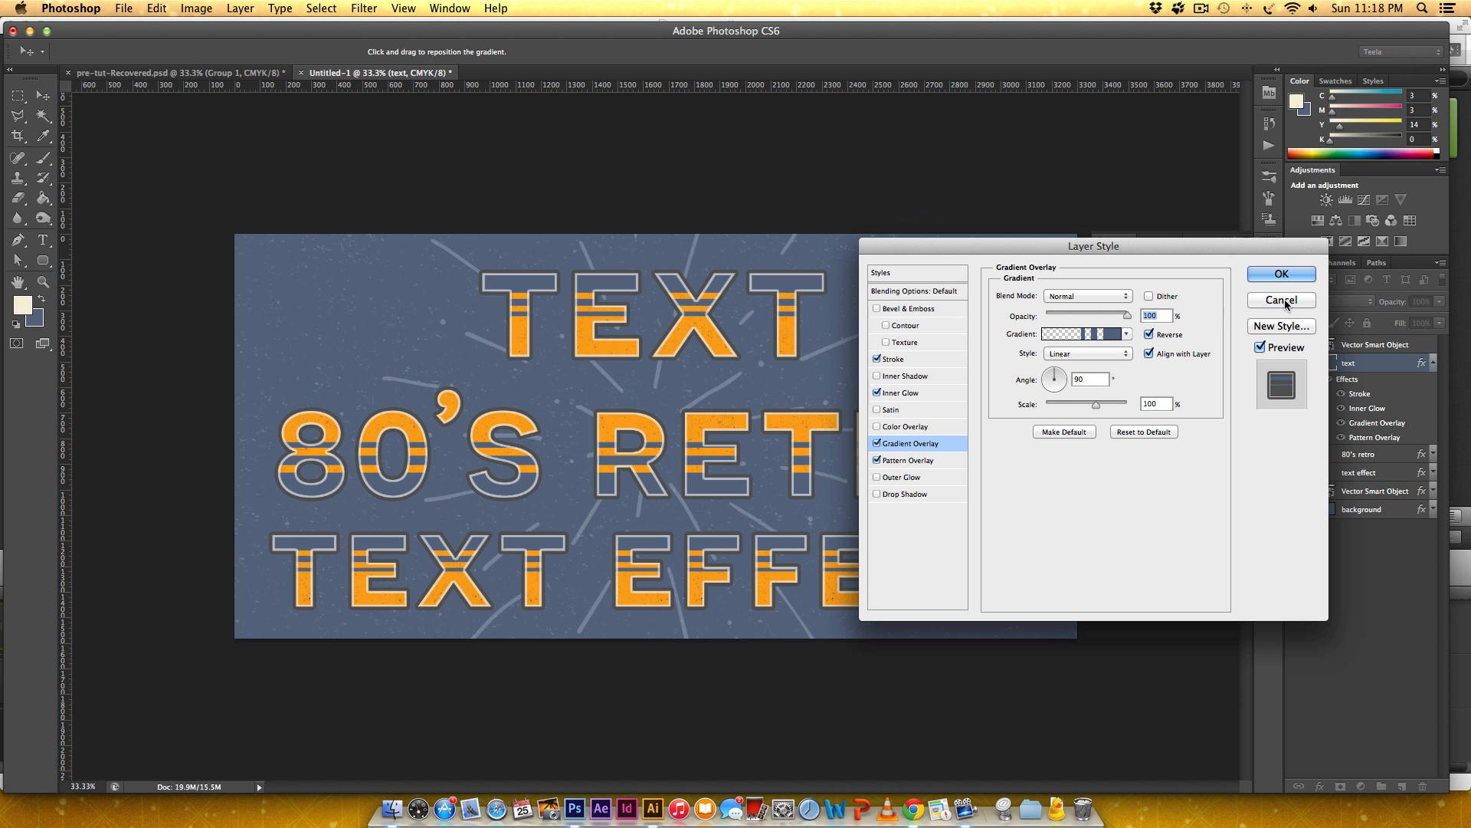
pyautogui.click(1303, 275)
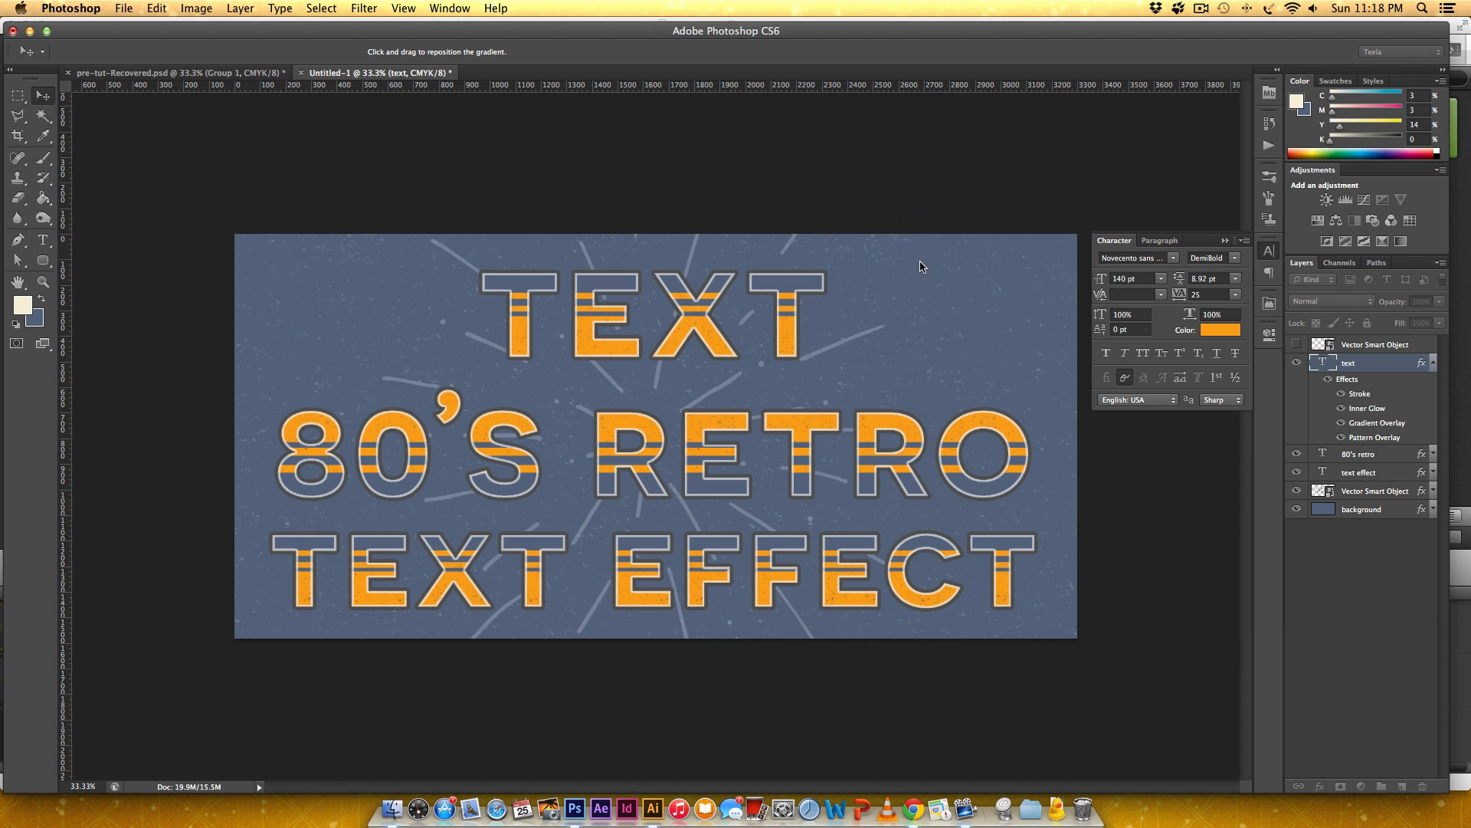